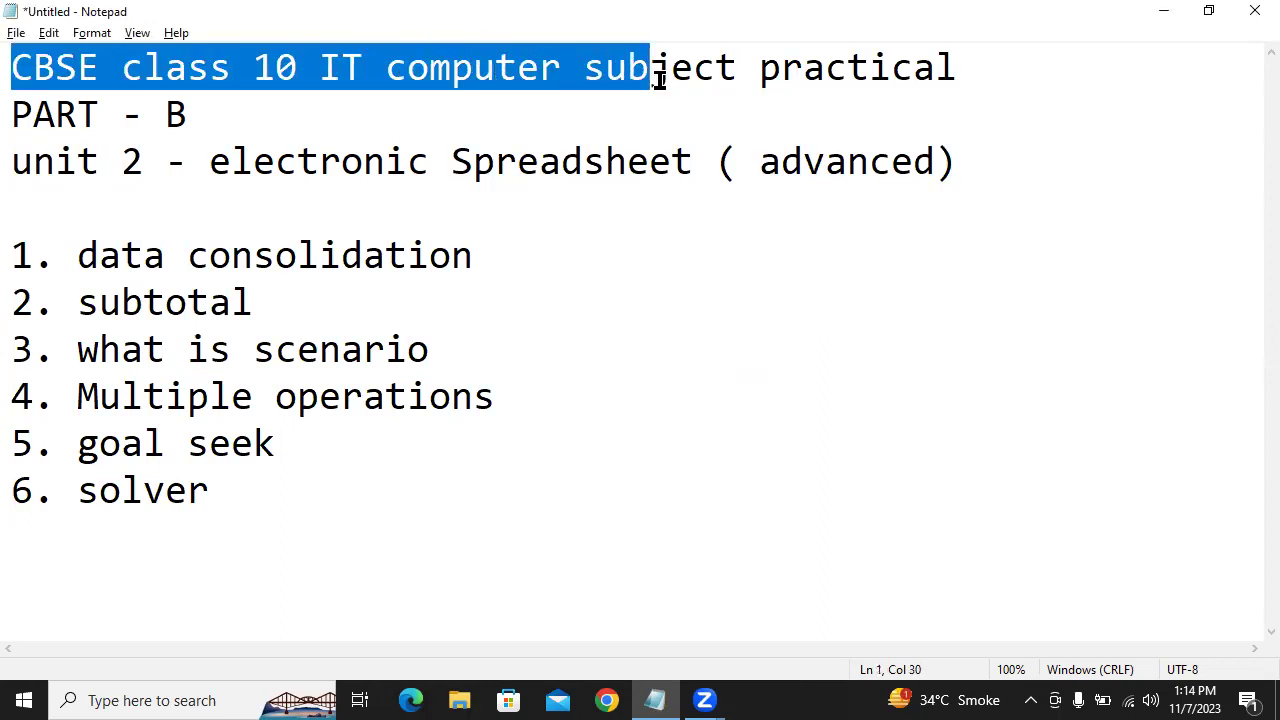
Review the practical's title, unit heading and six listed topics in Notepad, from data consolidation to solver.
drag(30, 115, 284, 122)
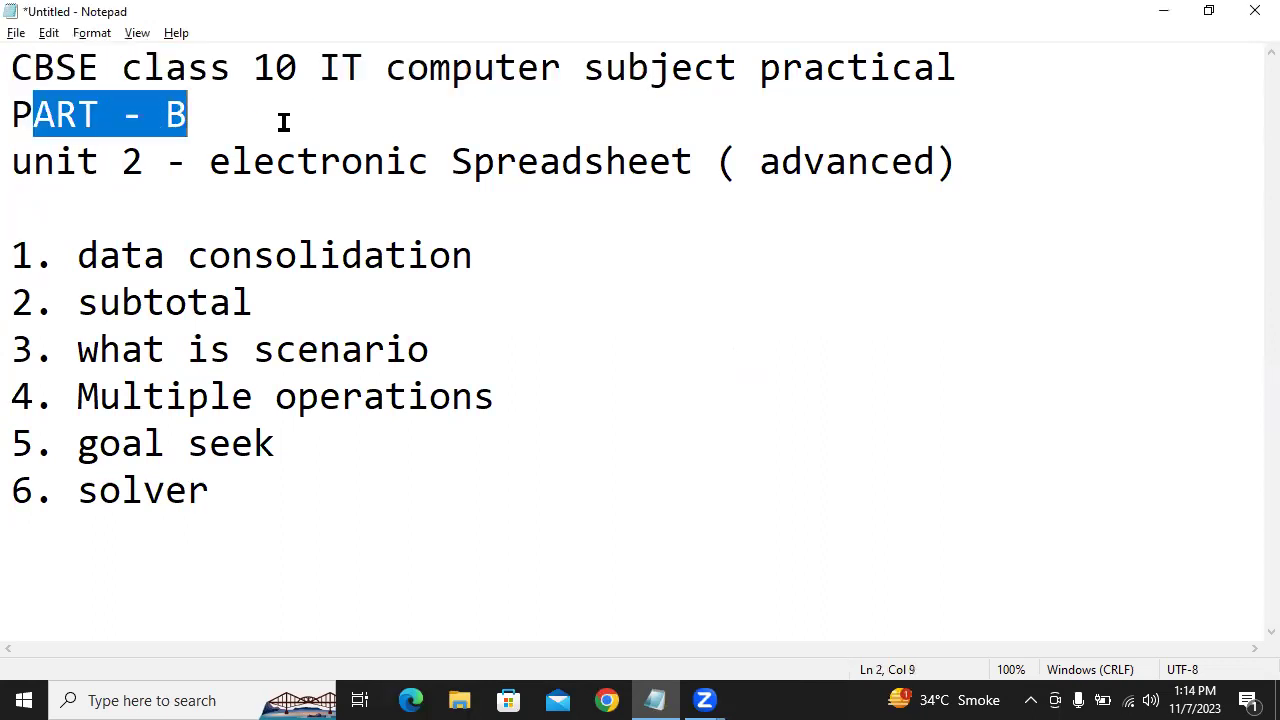
drag(13, 160, 921, 190)
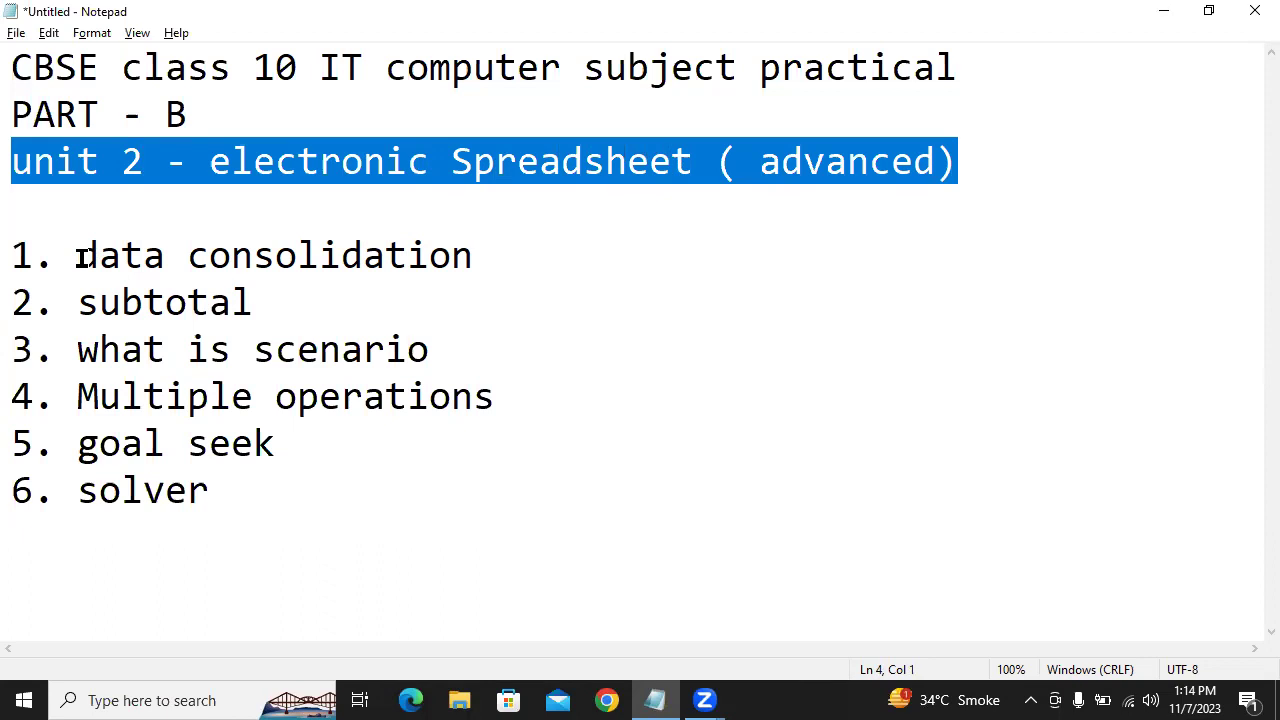
drag(78, 256, 221, 491)
click(229, 258)
click(172, 306)
double_click(174, 306)
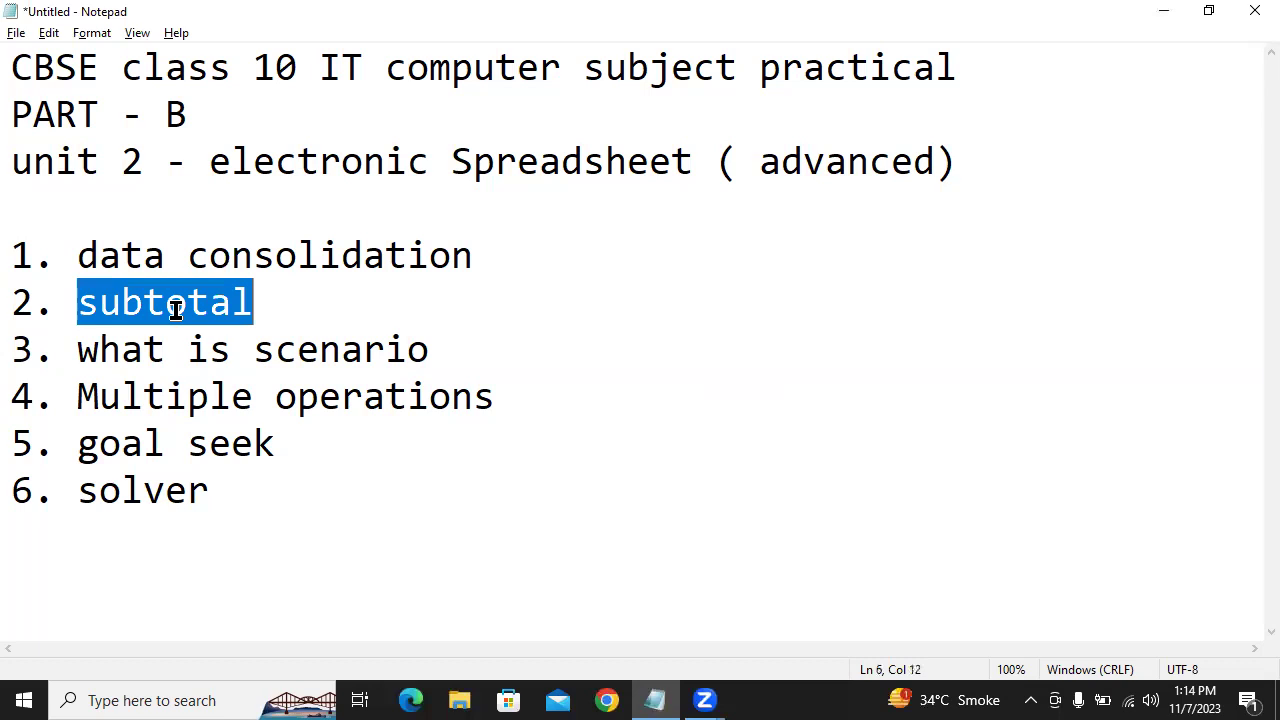
double_click(290, 355)
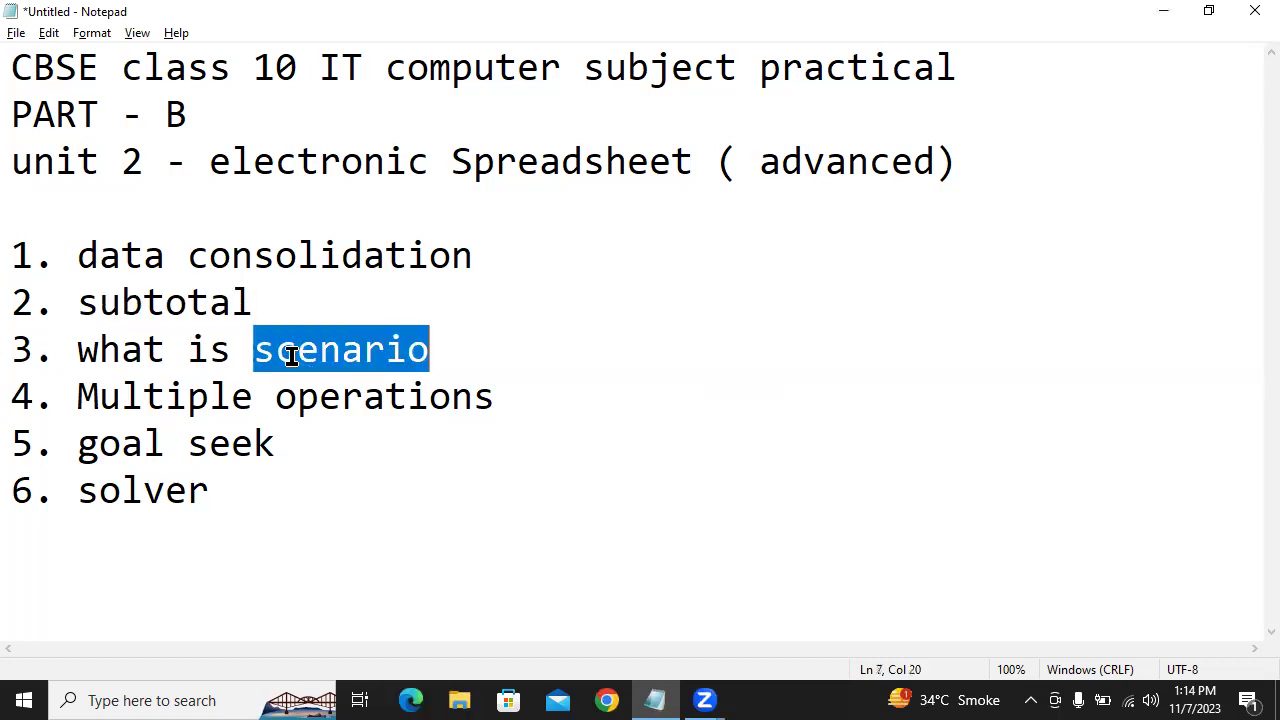
click(202, 390)
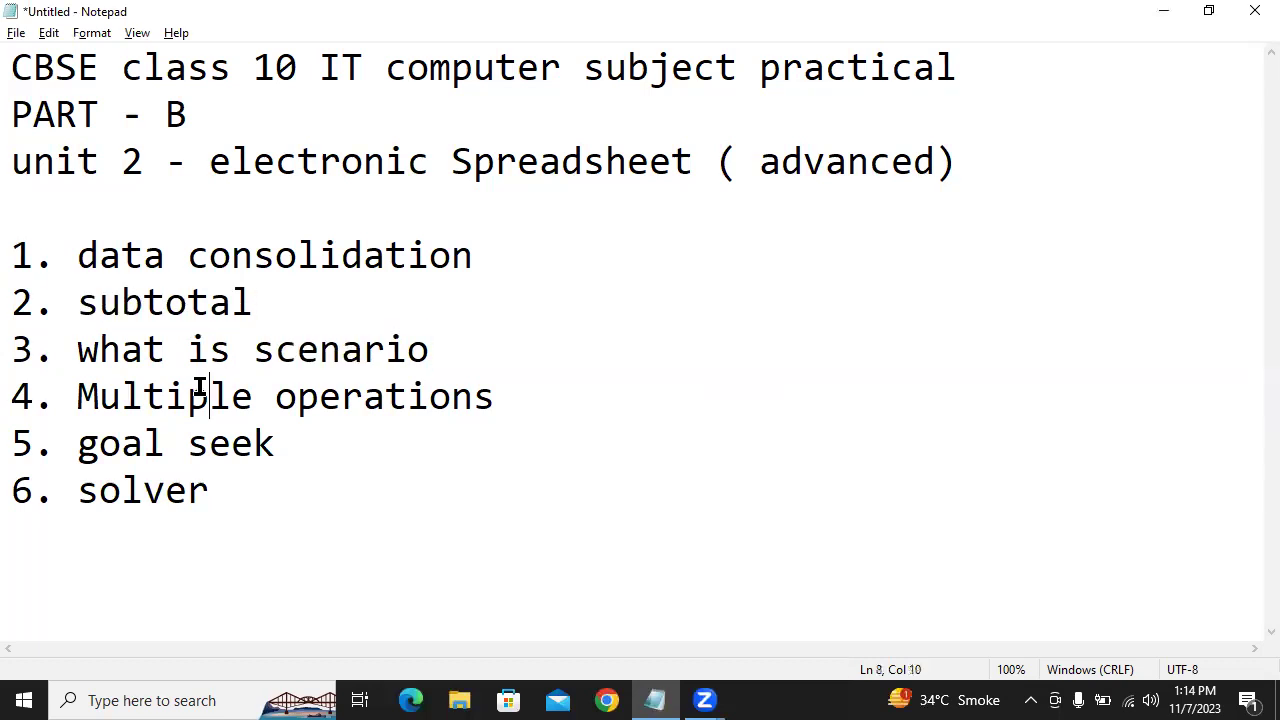
click(238, 440)
double_click(238, 440)
double_click(150, 495)
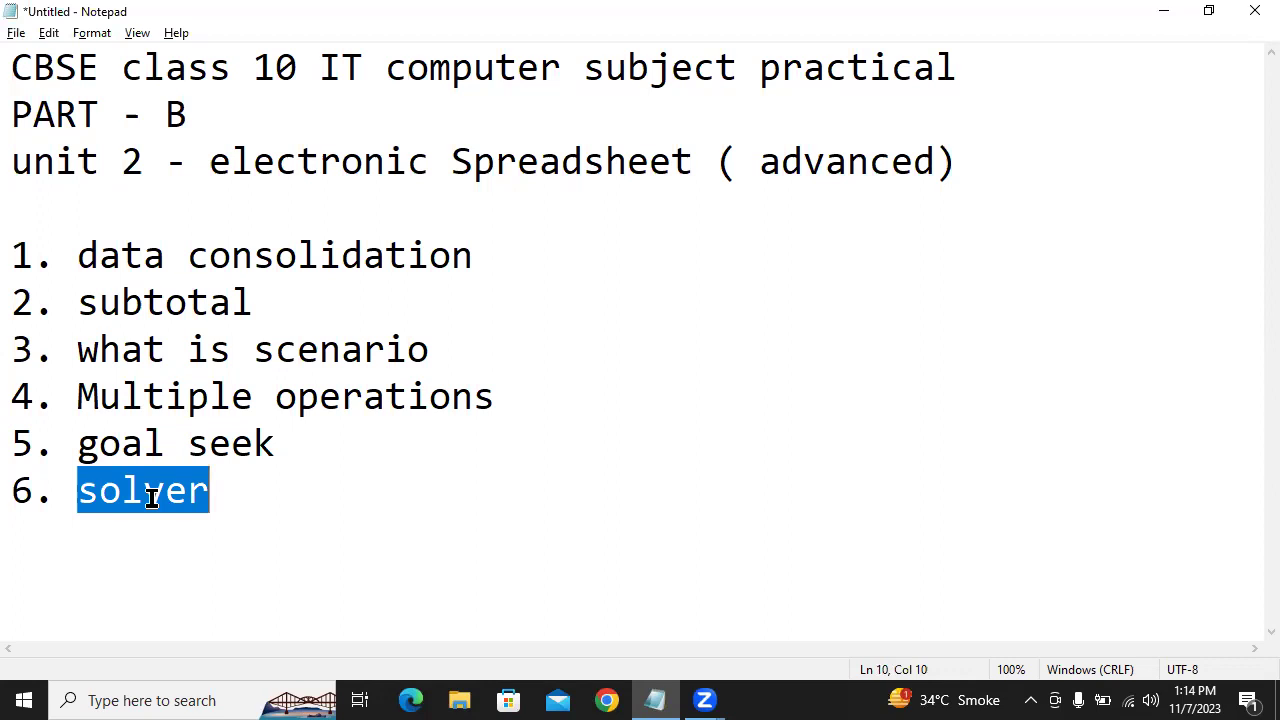
Switch from Notepad to OpenOffice and create a new blank Calc spreadsheet.
key(super+d)
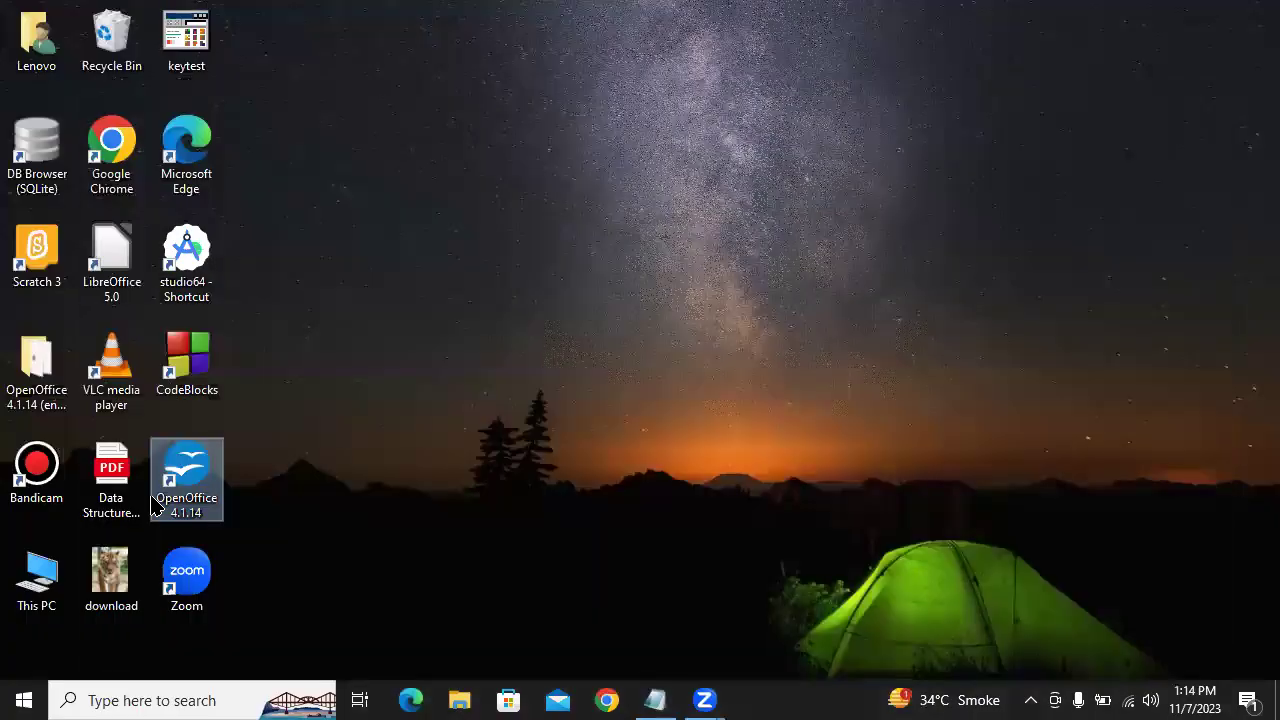
double_click(198, 468)
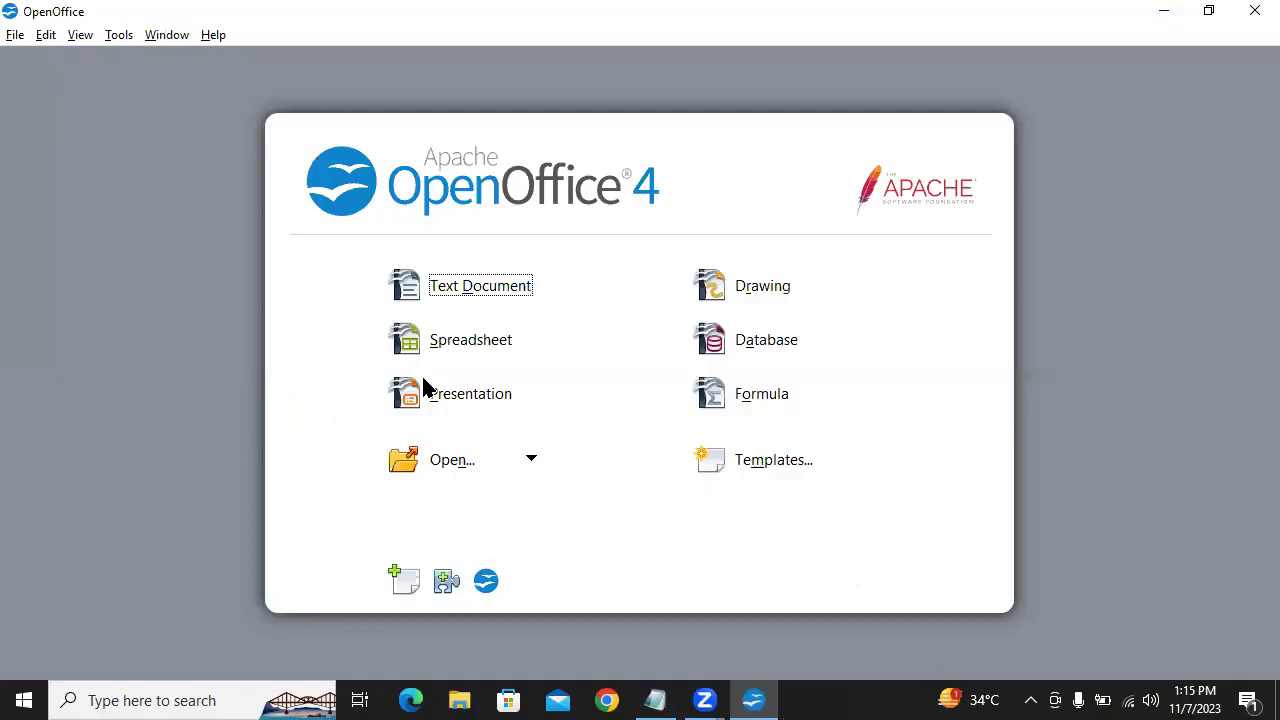
click(481, 345)
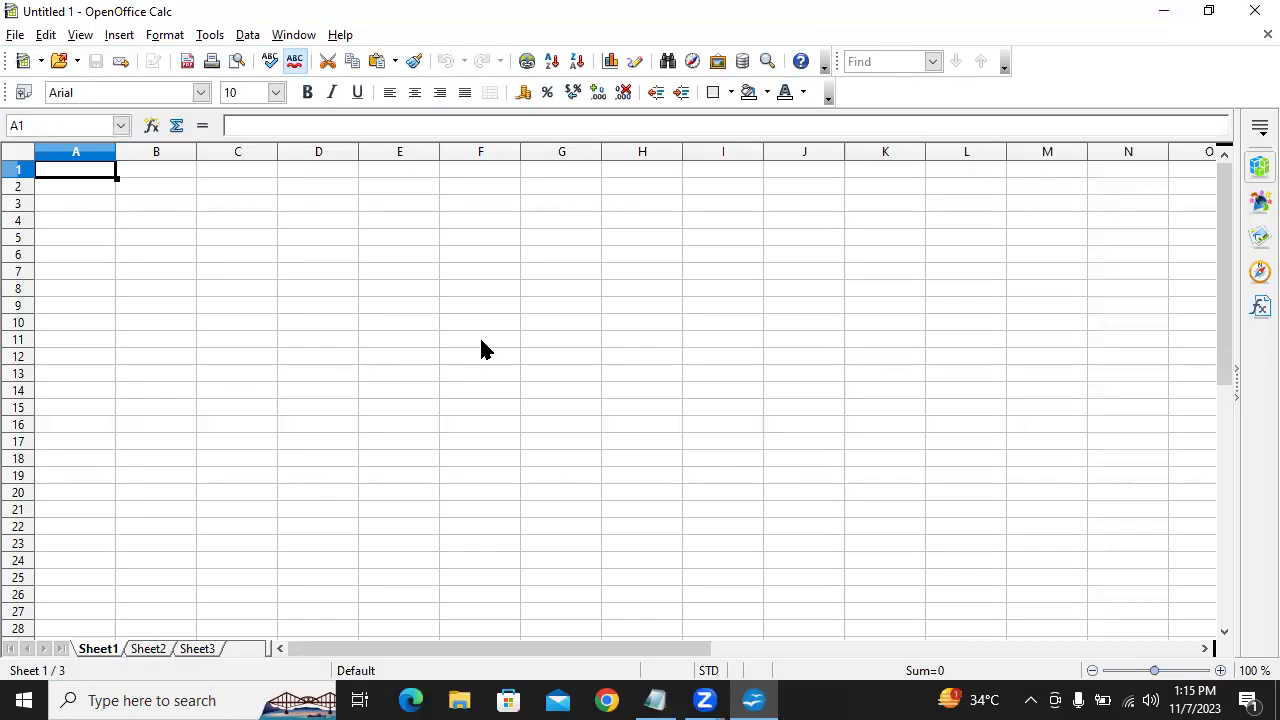
click(1221, 672)
click(1221, 672)
click(1221, 672)
click(1221, 672)
click(1221, 672)
click(1221, 672)
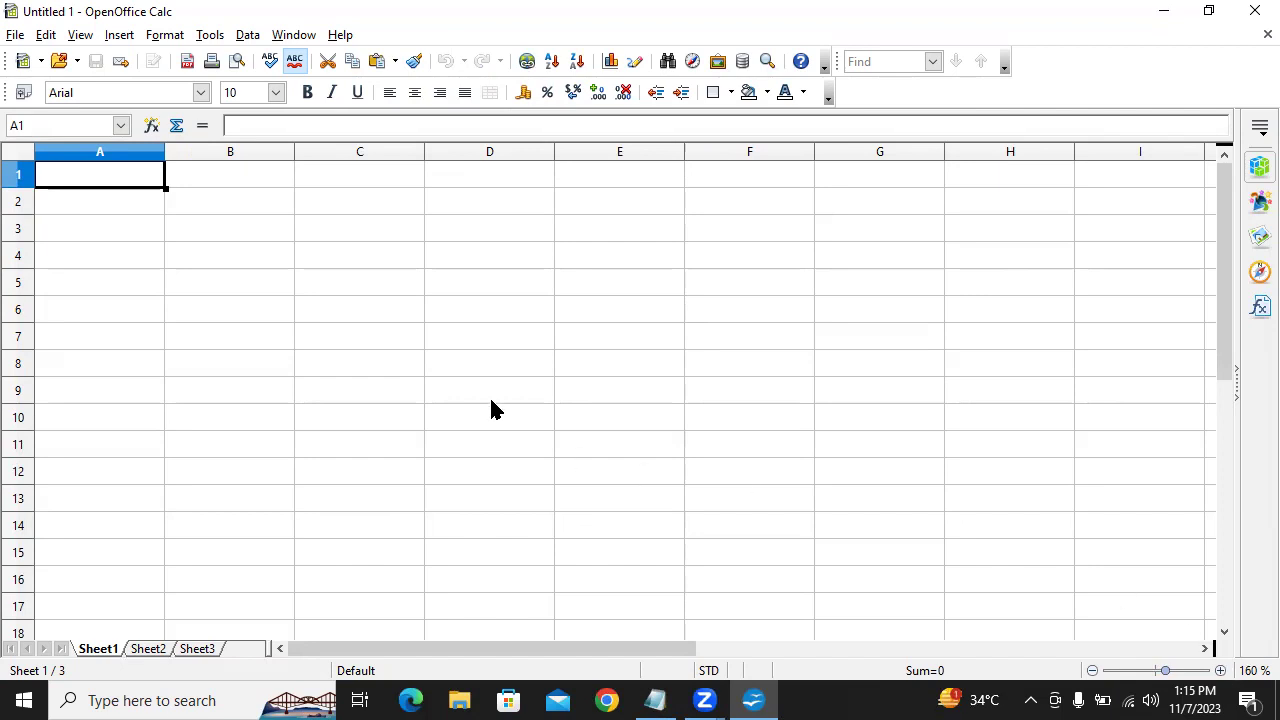
Switch back to Notepad and look at the first topic, data consolidation.
key(alt+Tab)
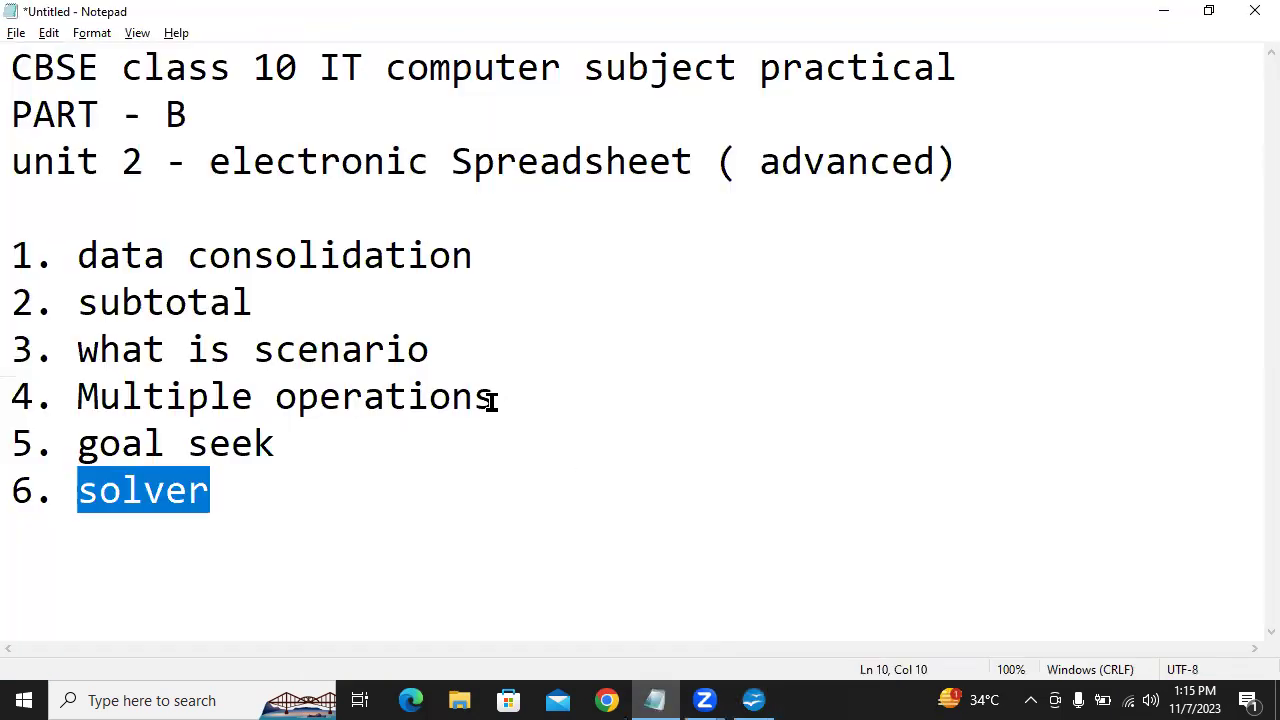
double_click(203, 259)
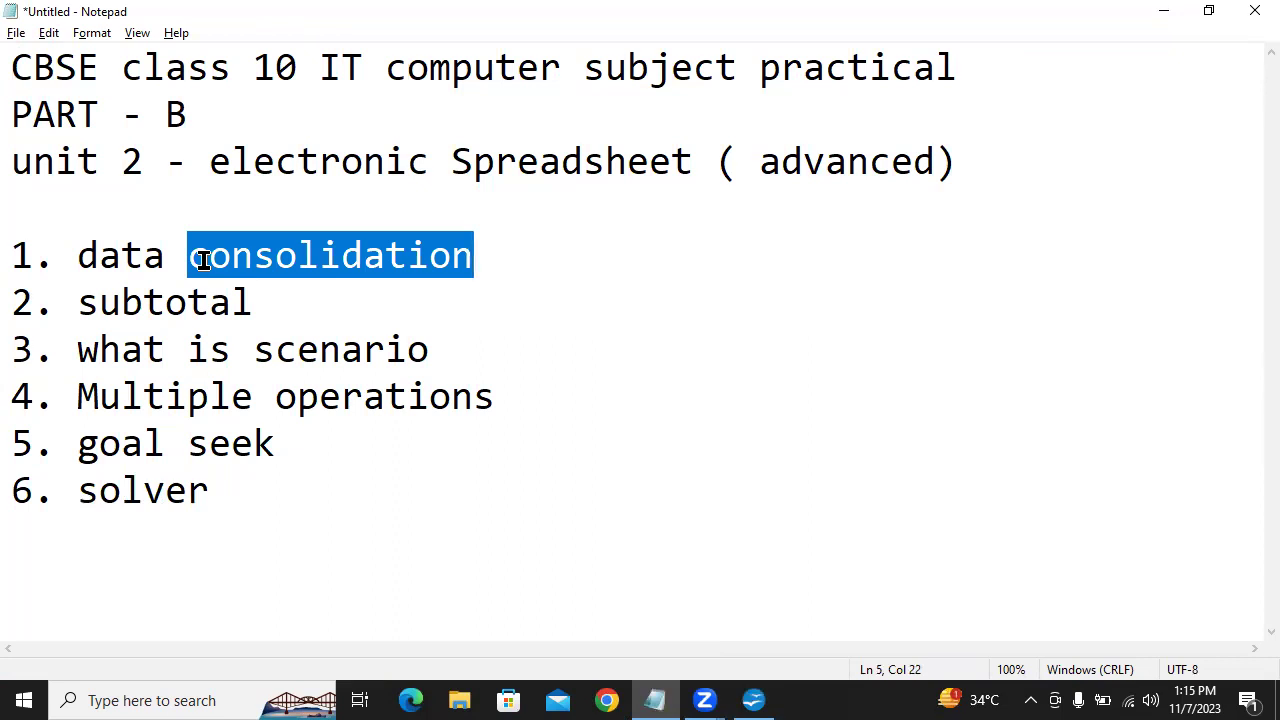
click(486, 256)
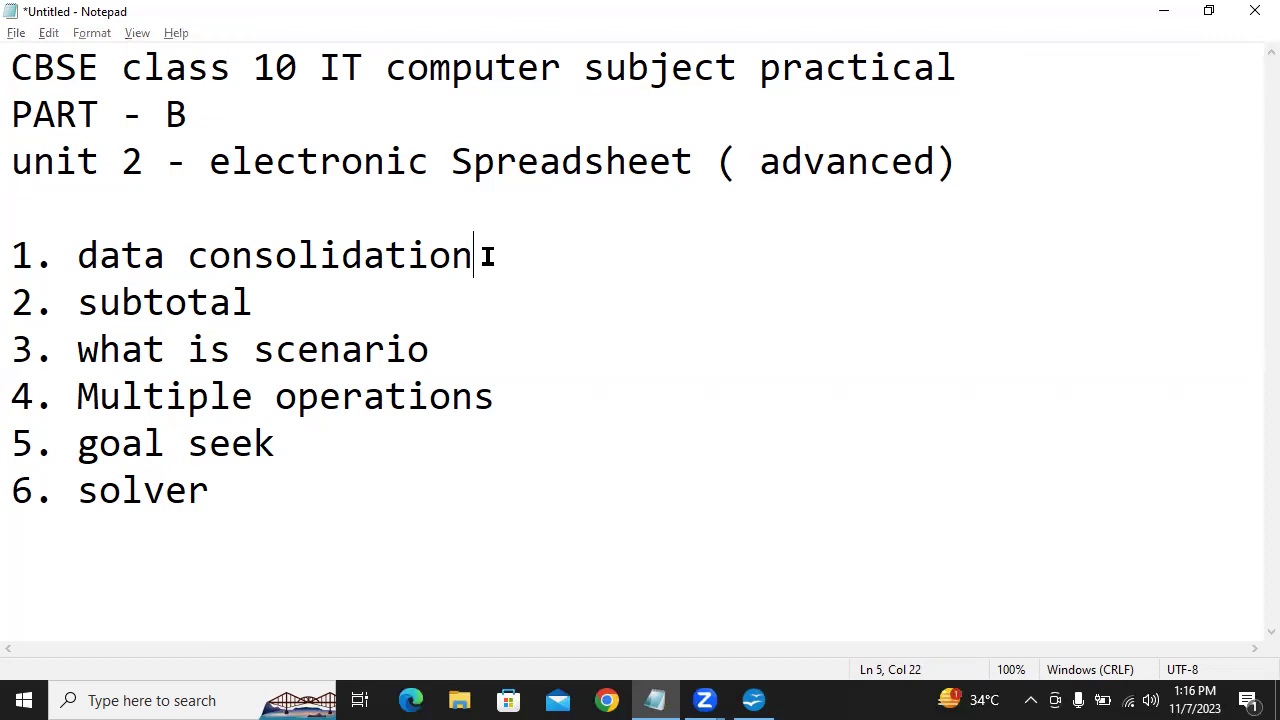
Return to the Calc spreadsheet and enter the headers "subject" in A1 and "marks" in B1 of Sheet1.
key(alt+Tab)
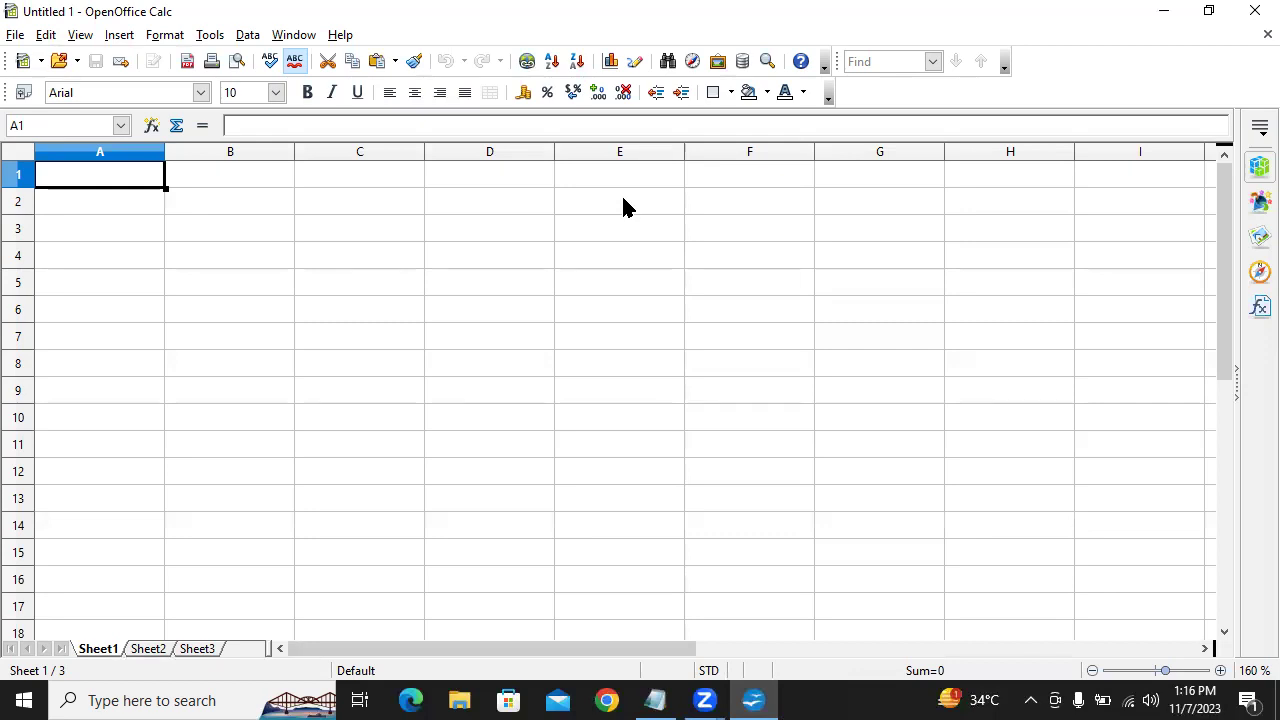
text(su)
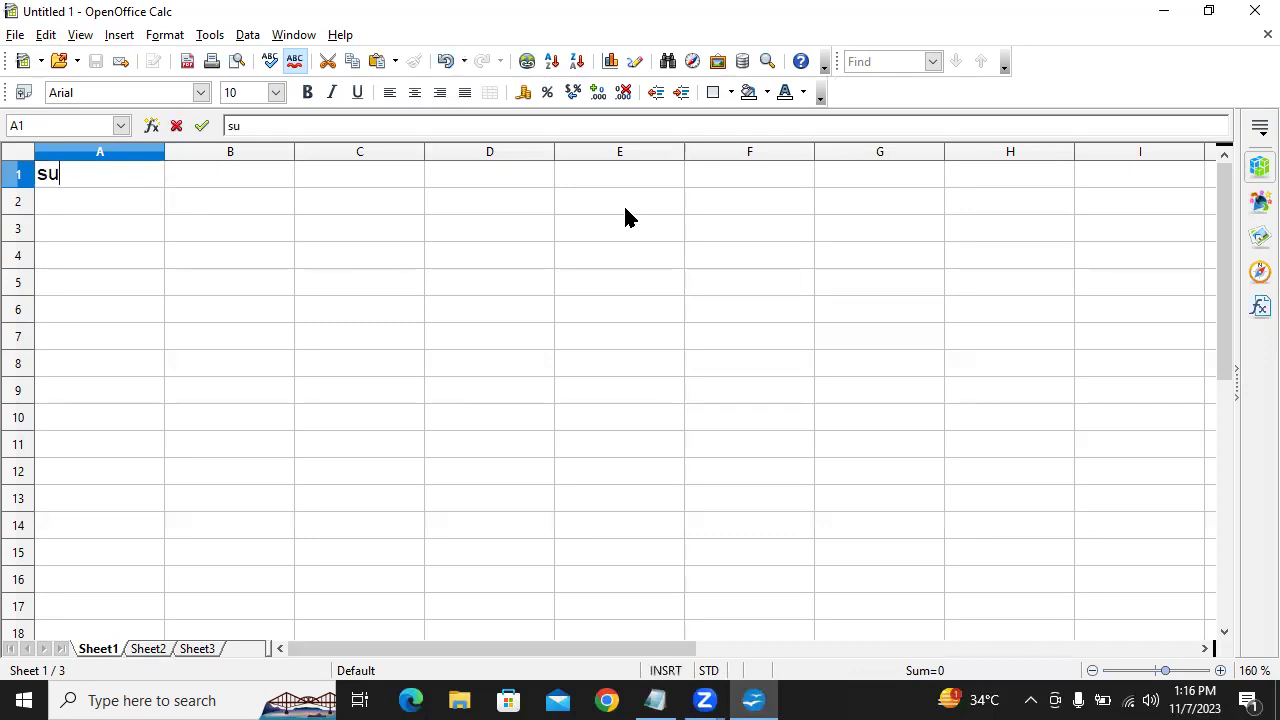
text(bject)
key(Return)
key(Right)
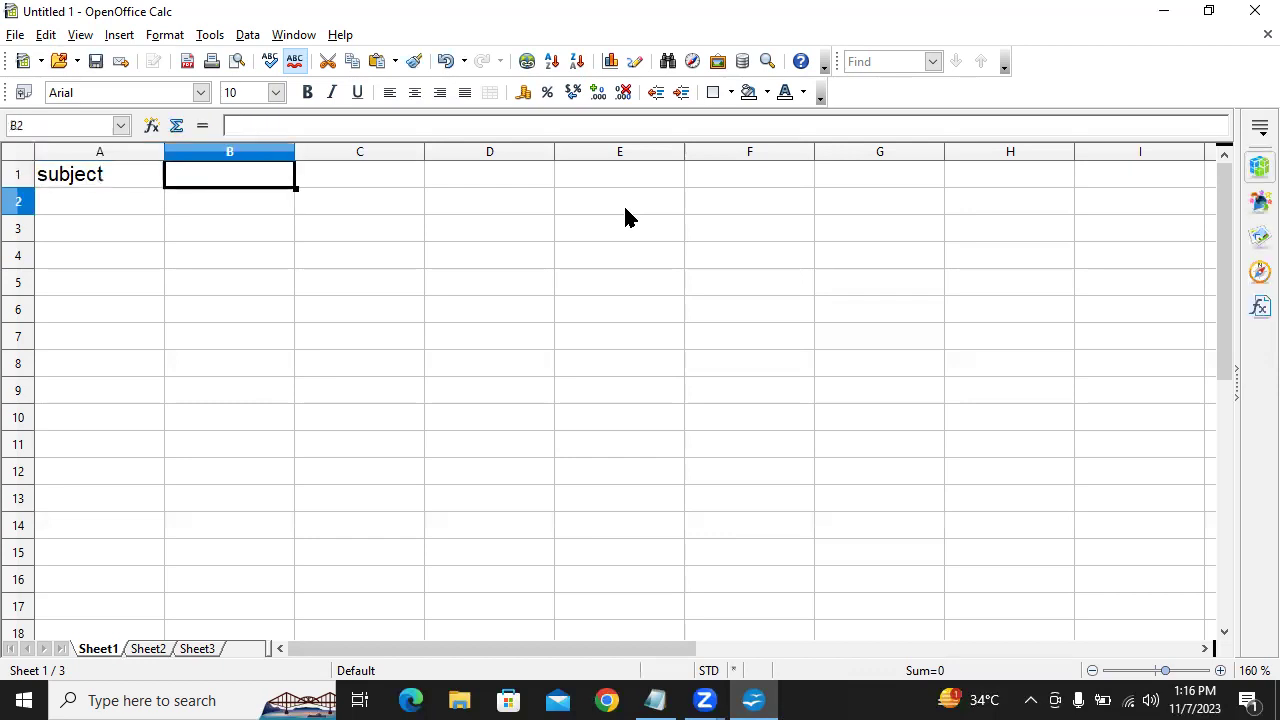
key(Up)
text(marks)
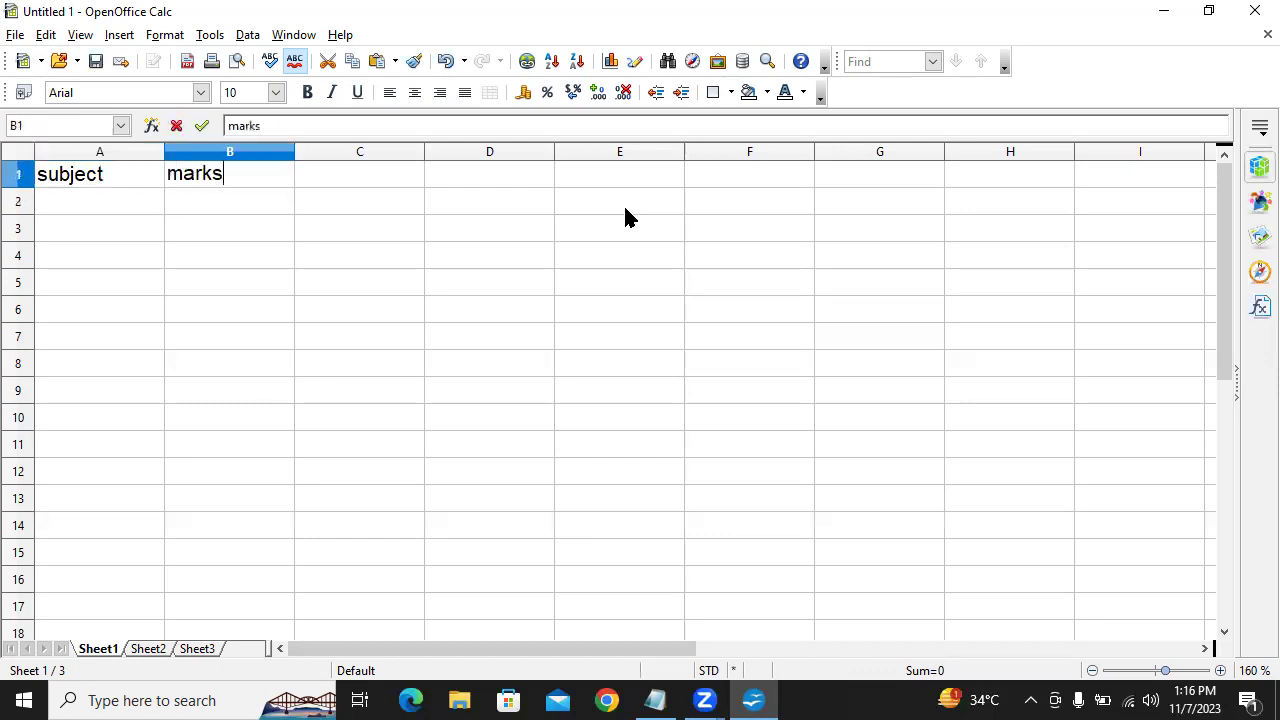
key(Return)
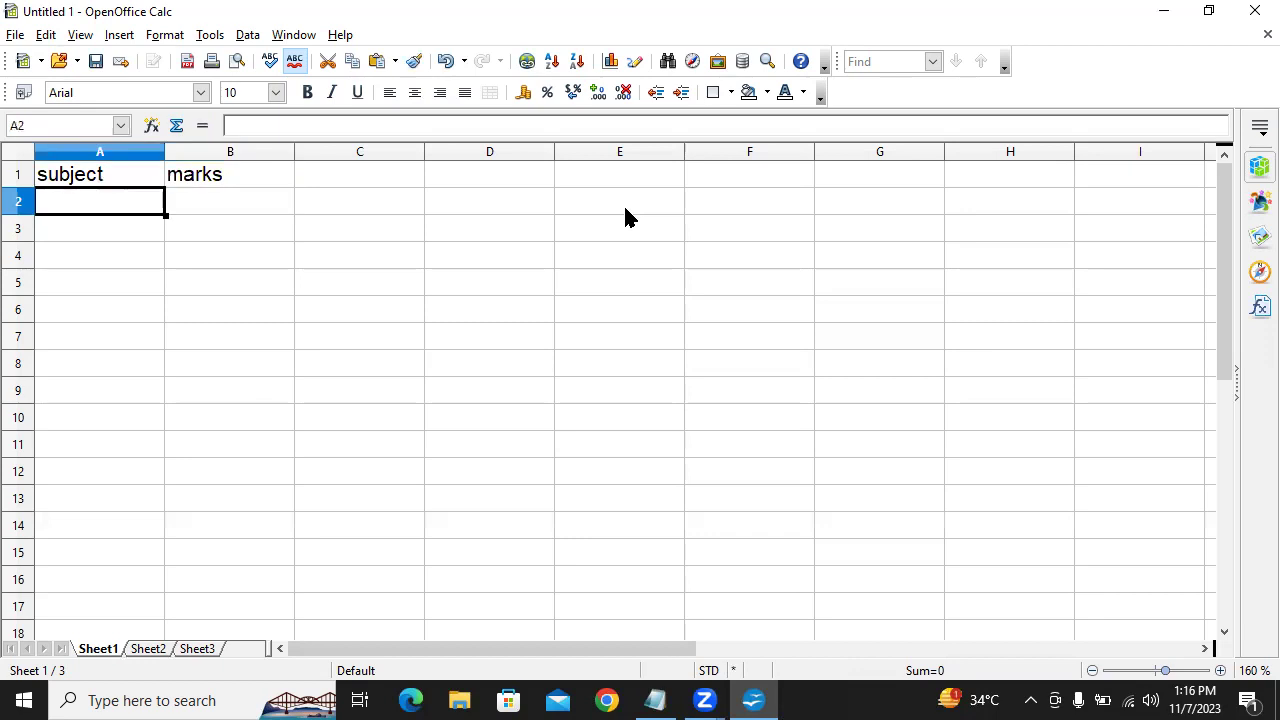
Fill A2:A6 of the subject column with marathi, hindi, english, IT and math.
text(marathi)
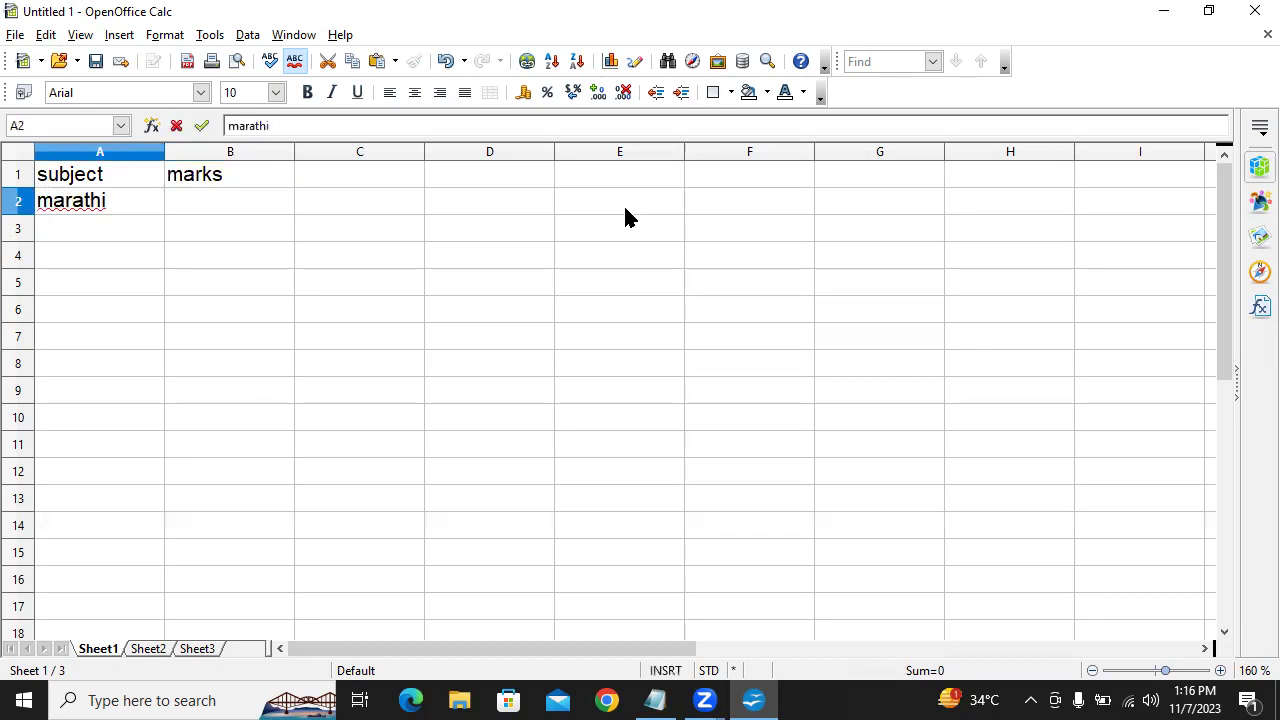
key(Return)
text(hindi)
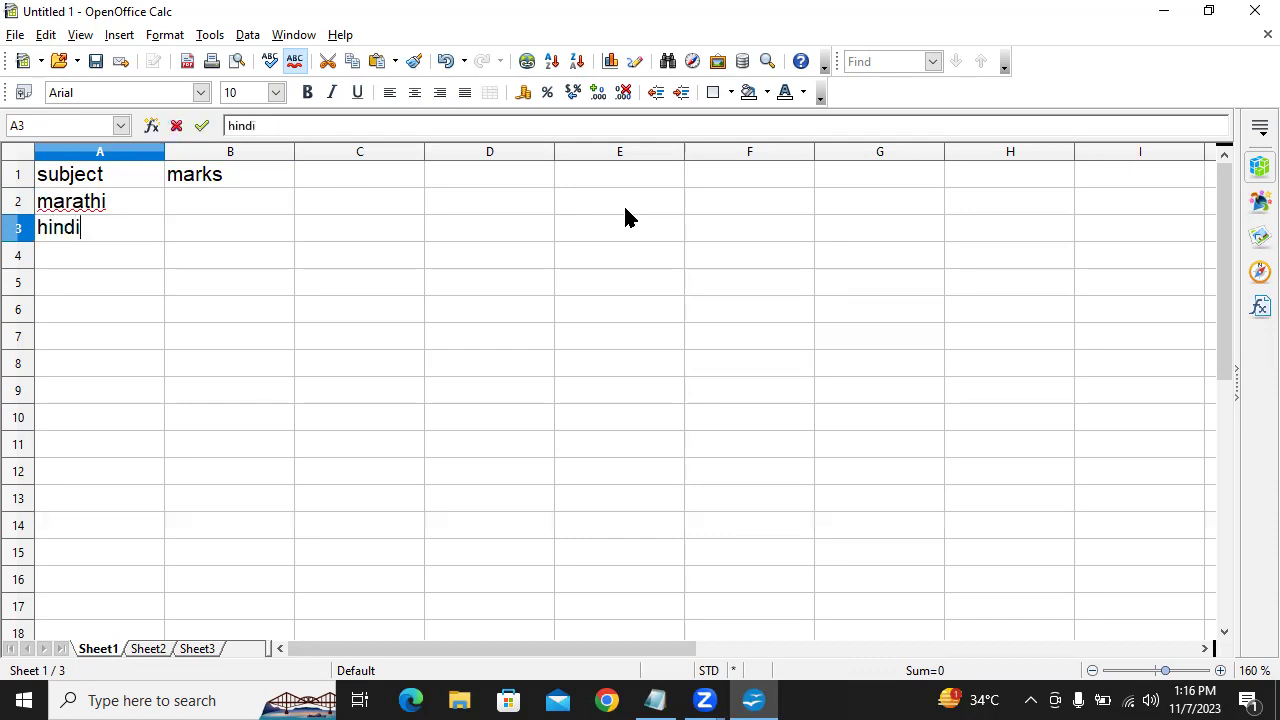
key(Return)
text(english)
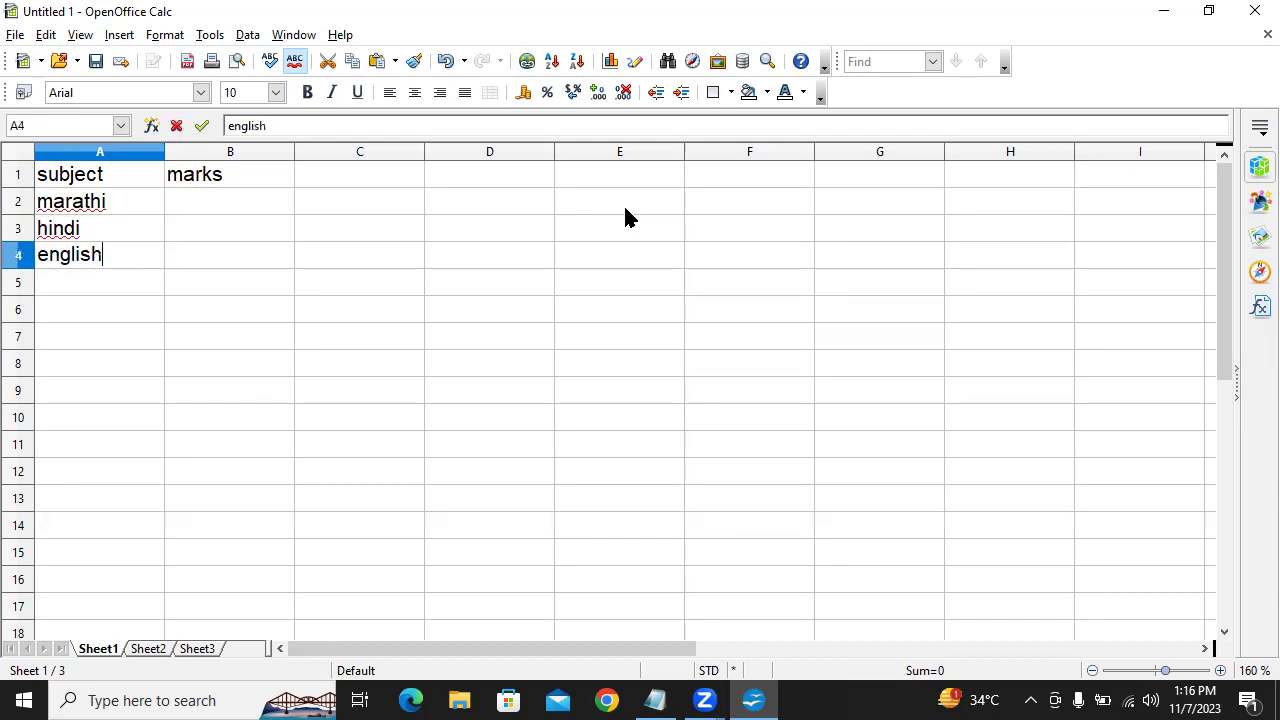
key(Return)
text(IT)
key(Return)
text(math)
key(Tab)
Fill B2:B6 of the marks column with 61, 62, 63, 64 and 65.
key(Up)
key(Up)
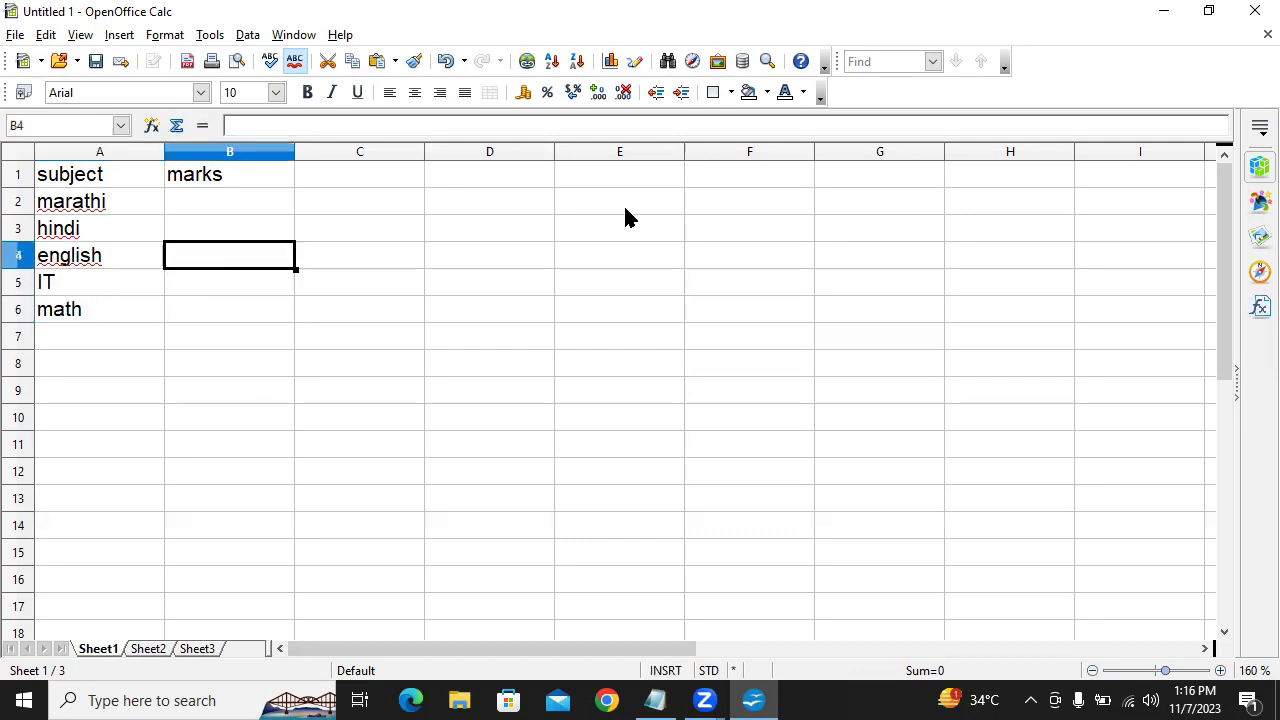
key(Up)
key(Up)
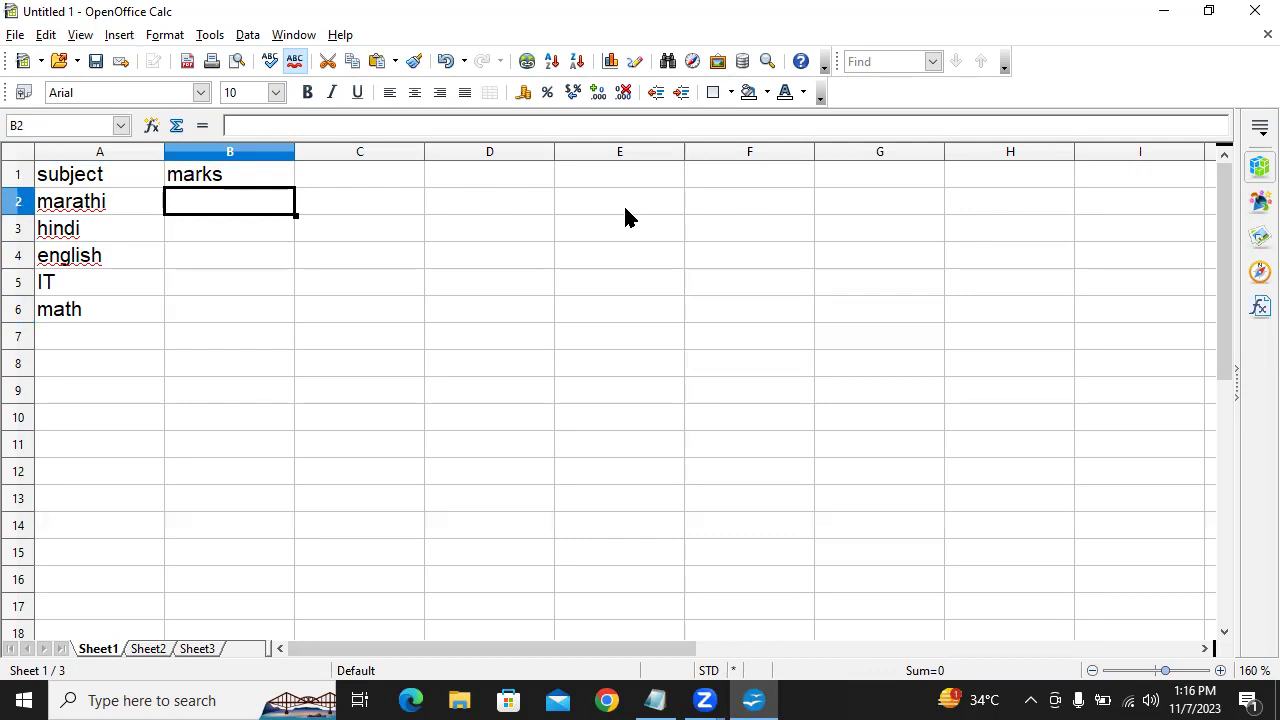
text(61)
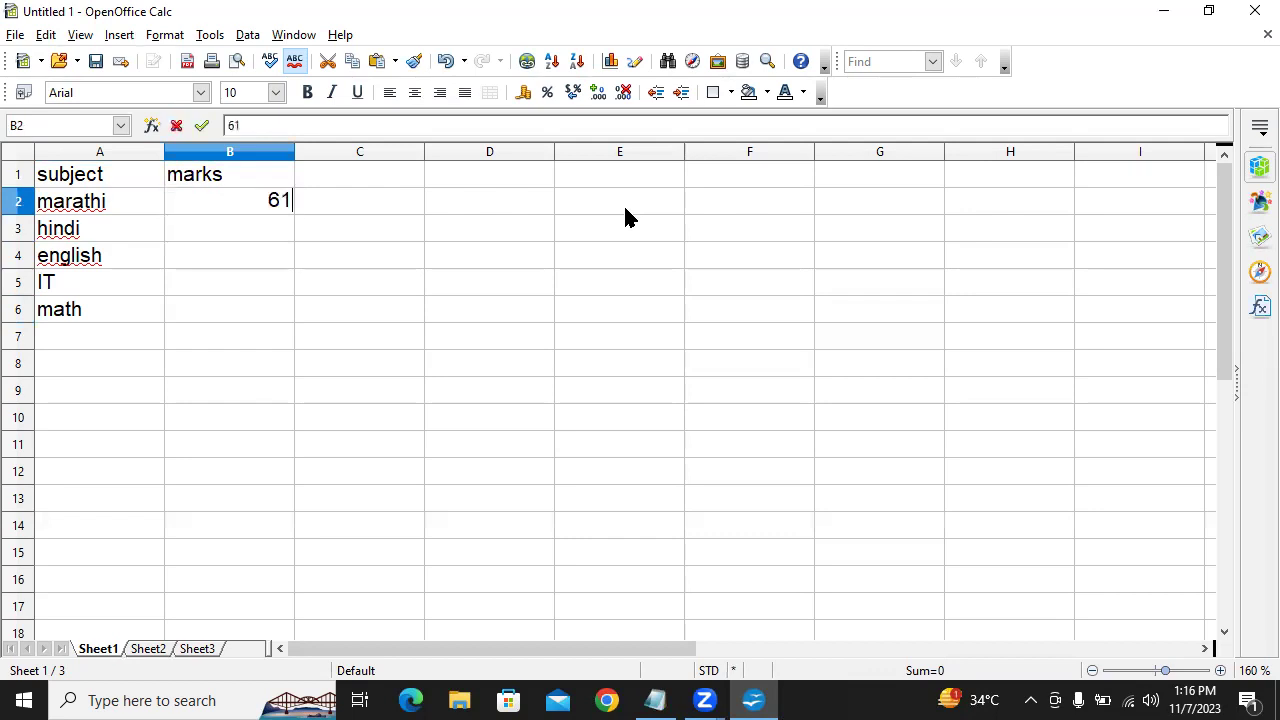
key(Return)
text(62)
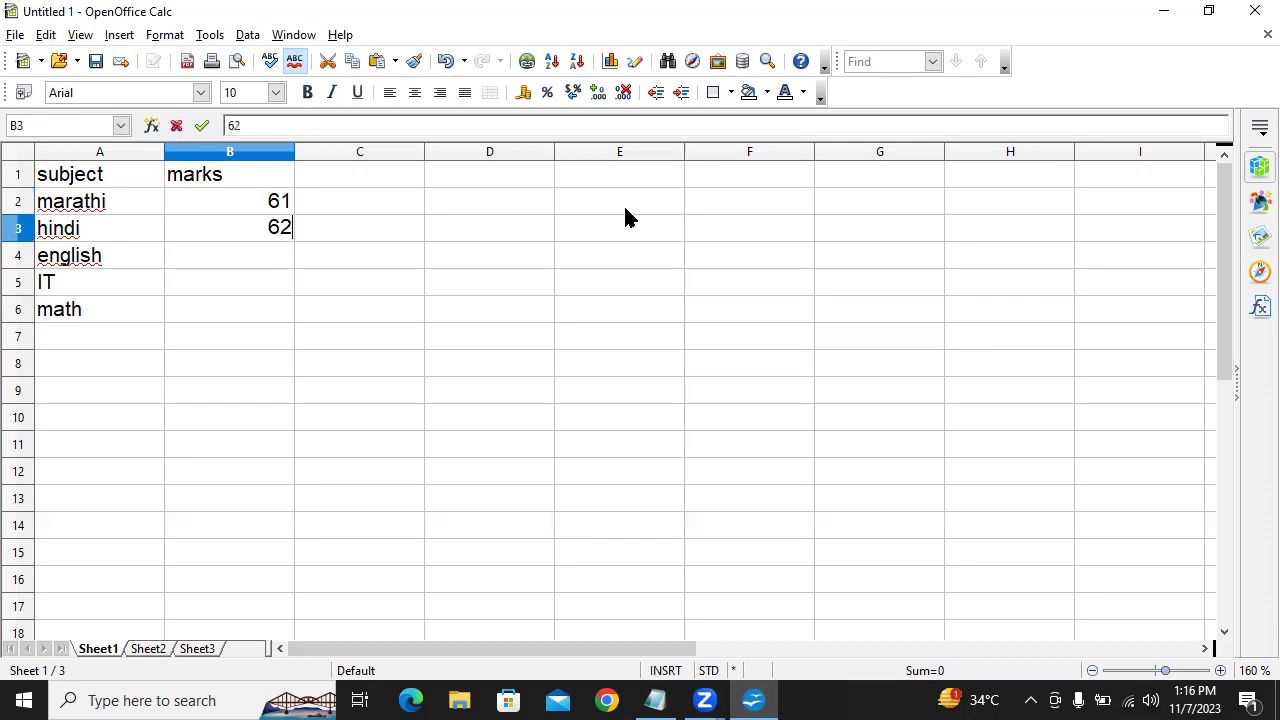
key(Return)
text(63)
key(Return)
text(64)
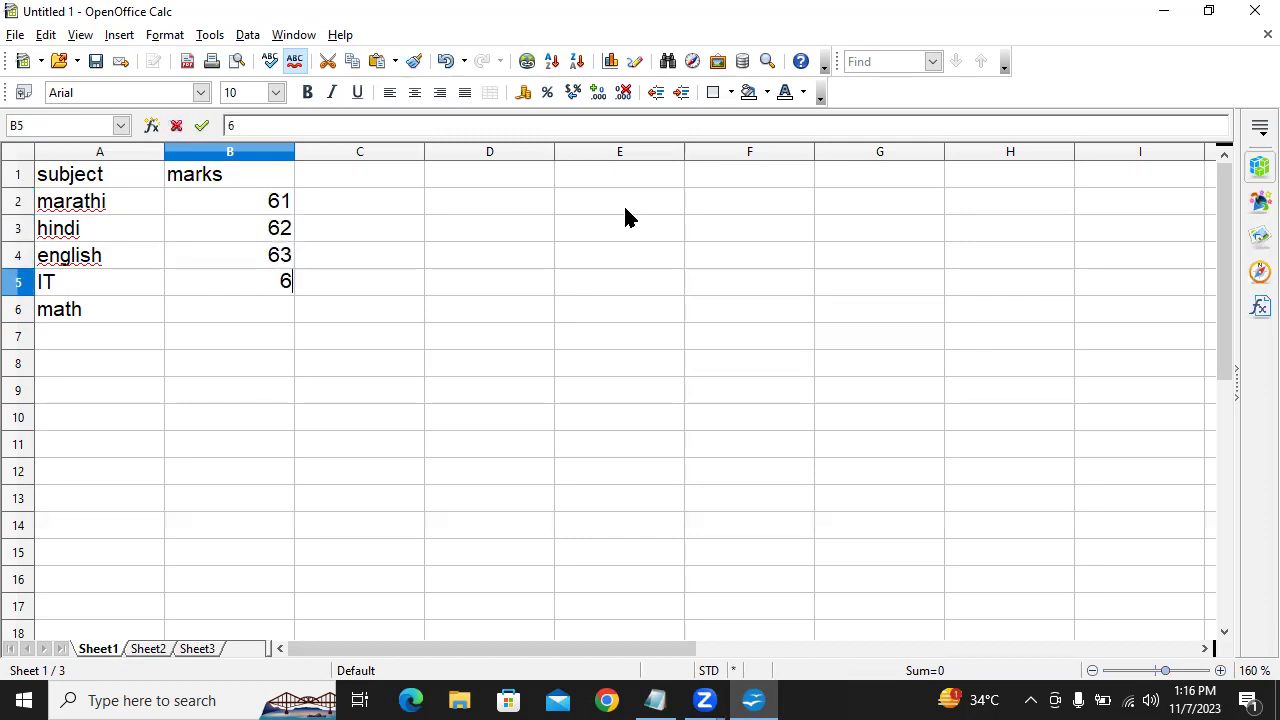
key(Return)
text(65)
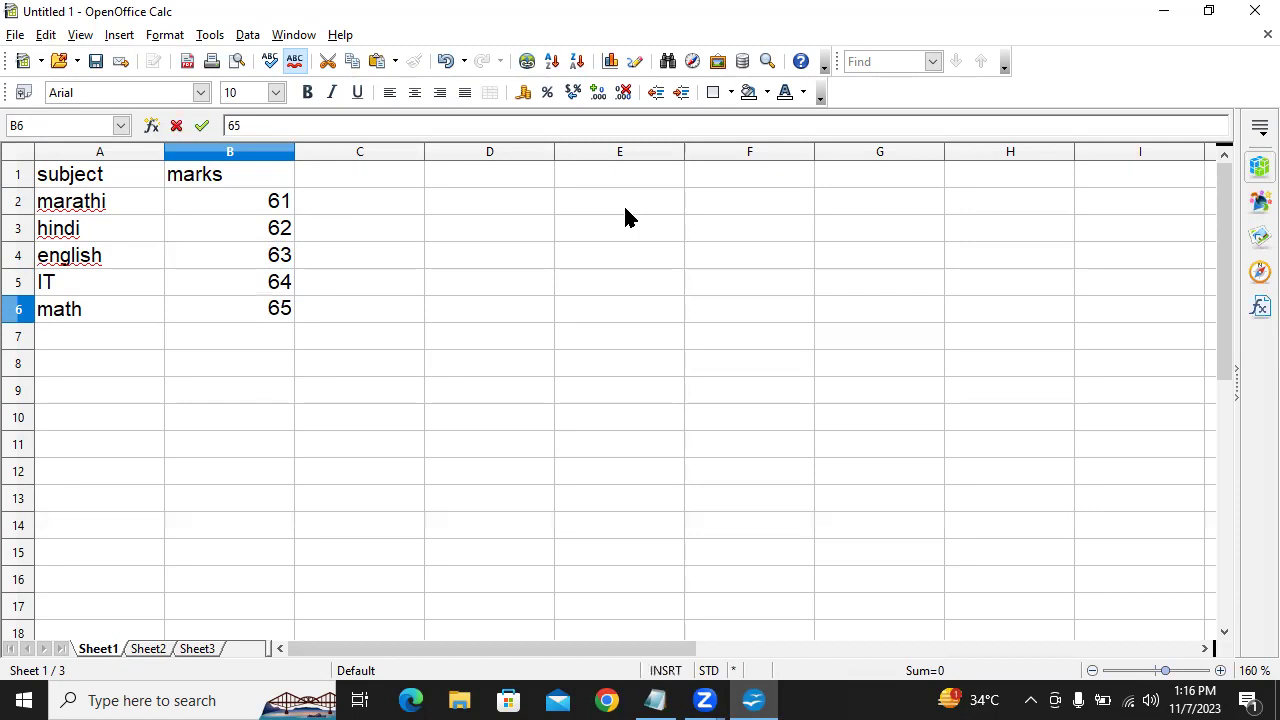
key(Return)
Copy the subject and marks table A1:B6 from Sheet1 and paste it at cell A1 of Sheet2.
key(Left)
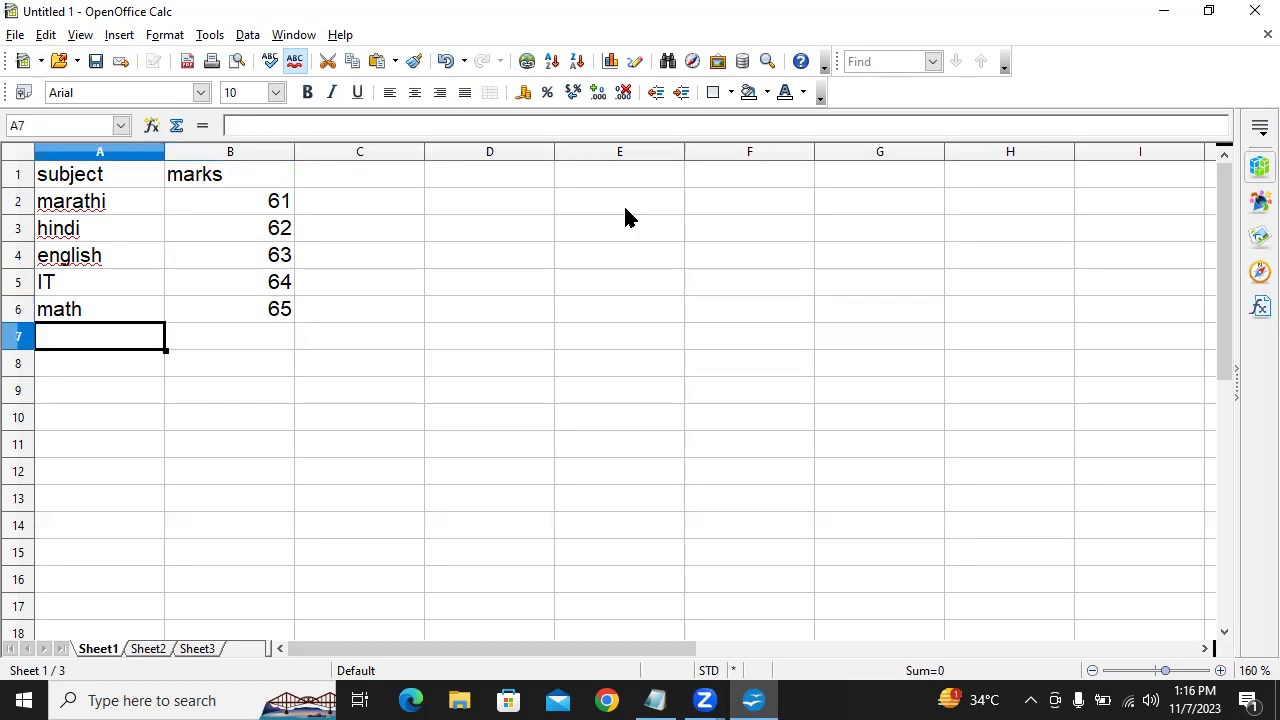
key(Up)
key(Up)
key(Up)
key(Up)
key(Up)
key(Up)
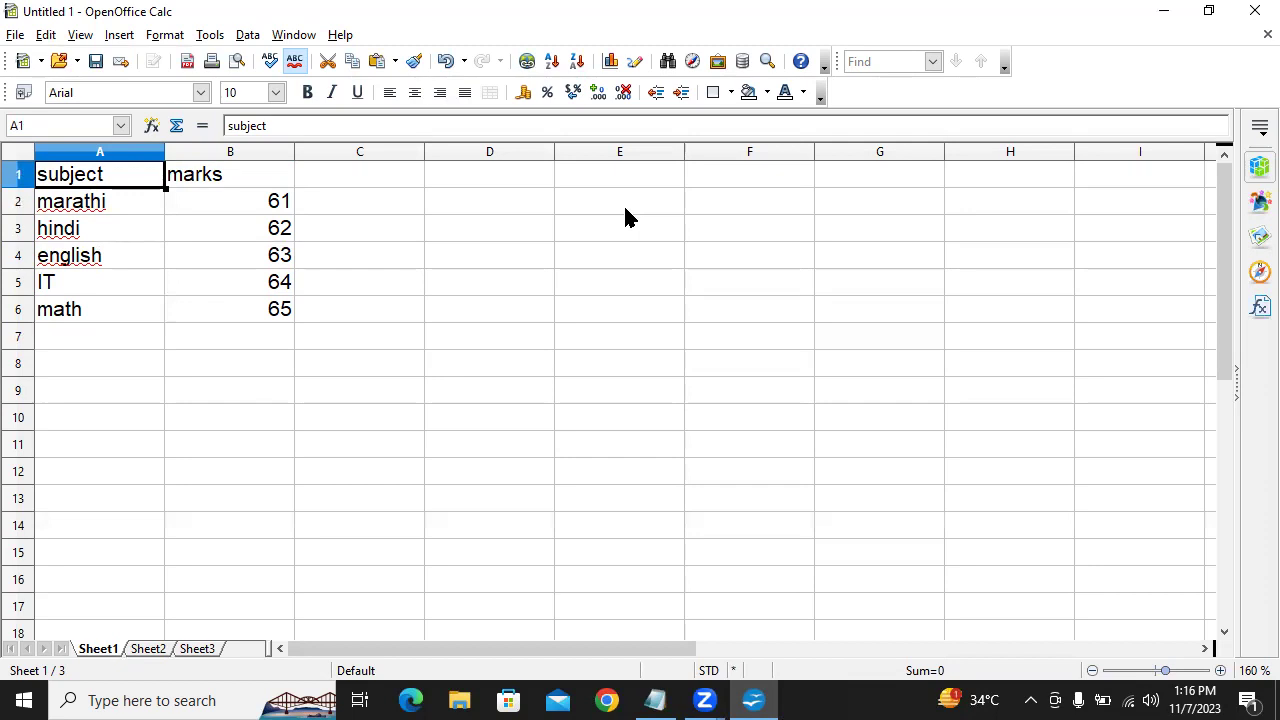
key(shift+Down)
key(shift+Right)
key(shift+Down)
key(shift+Down)
key(shift+Down)
key(shift+Down)
key(ctrl+c)
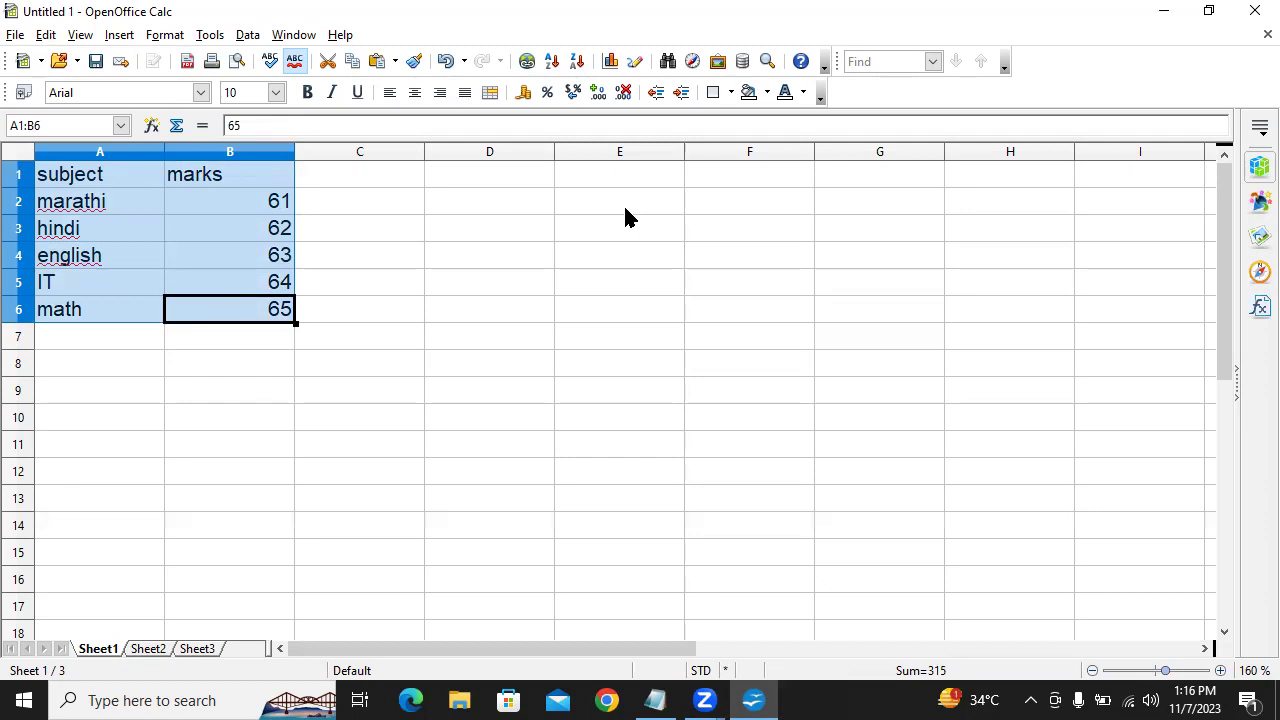
click(150, 650)
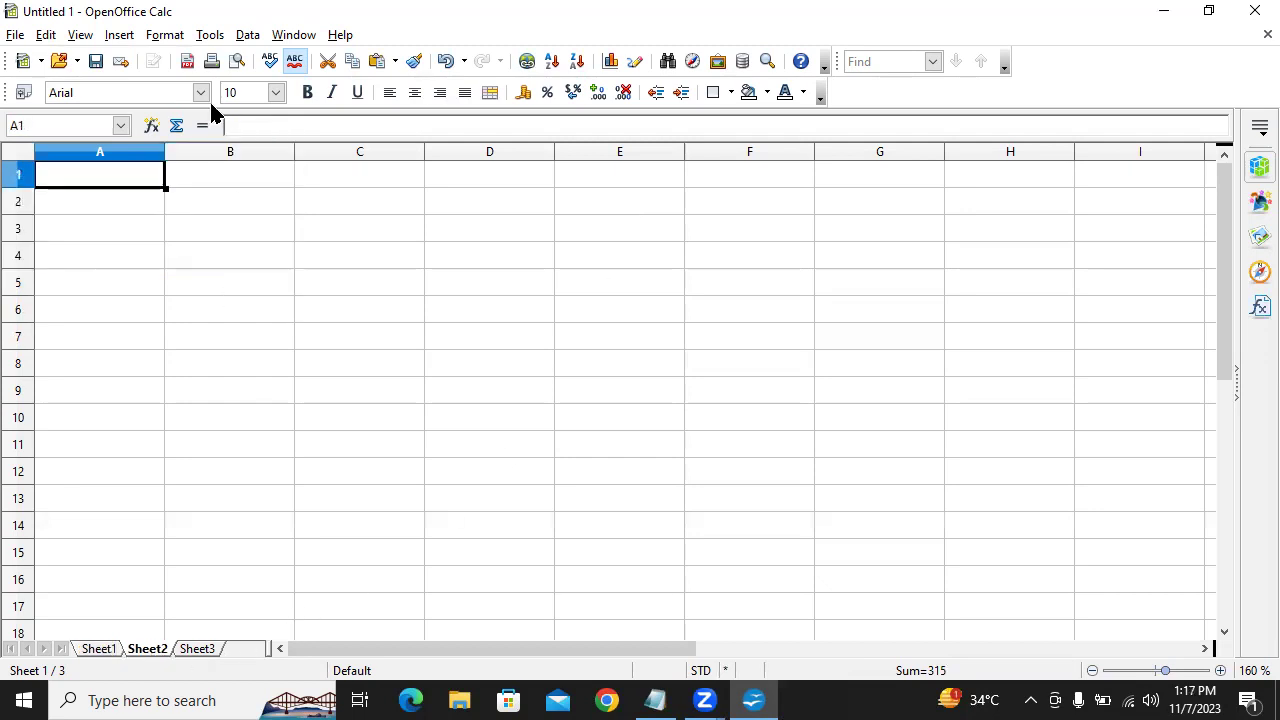
key(ctrl+v)
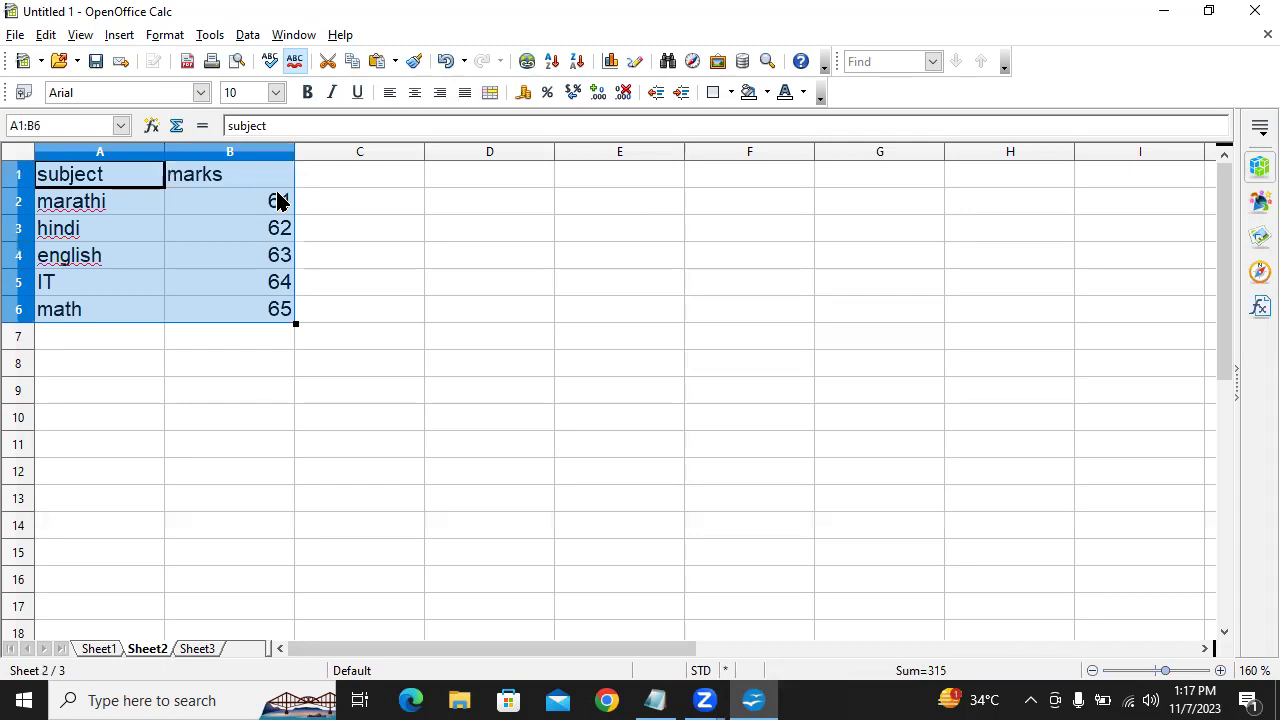
Compare the marks on Sheet2 with the original table on Sheet1, ending on Sheet2.
click(279, 202)
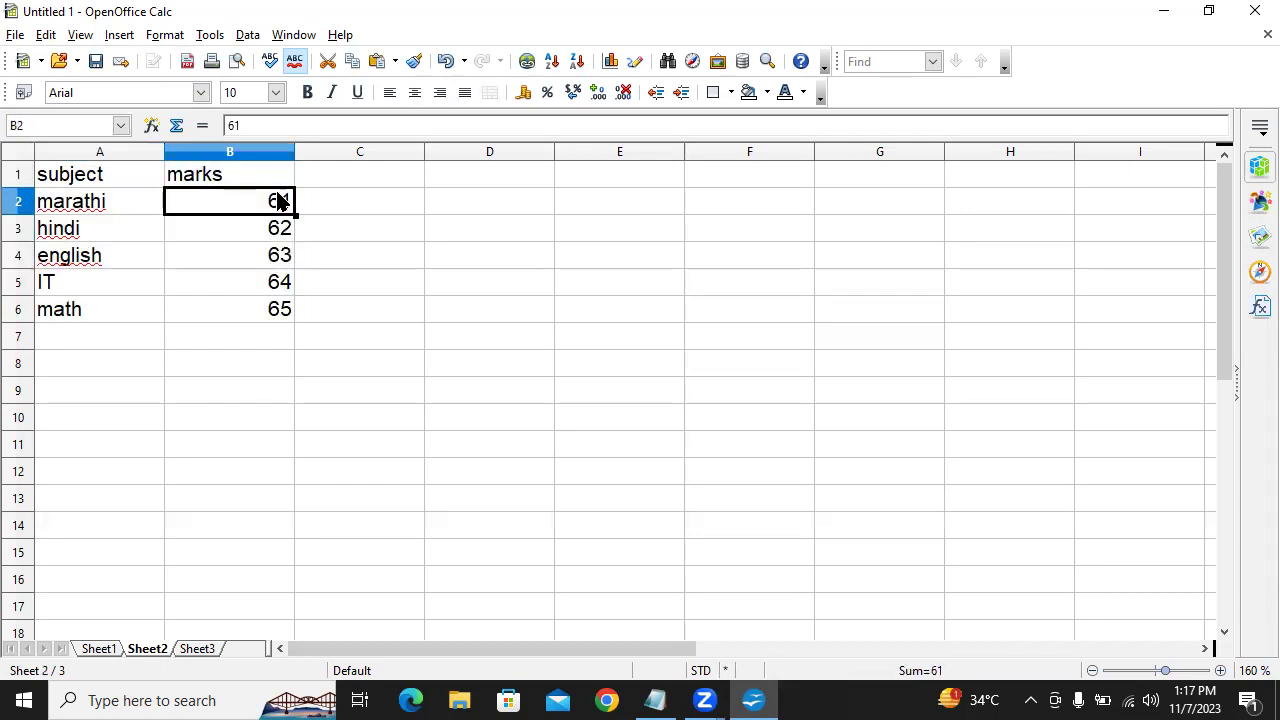
click(101, 650)
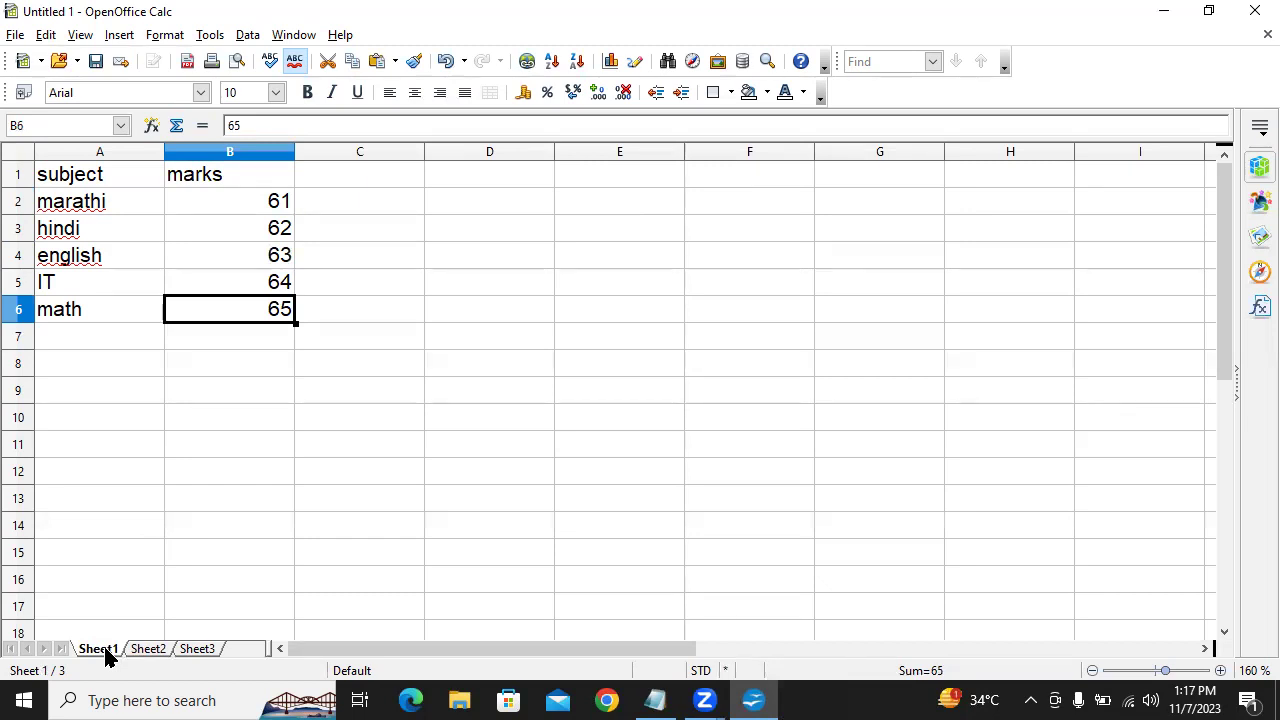
click(140, 650)
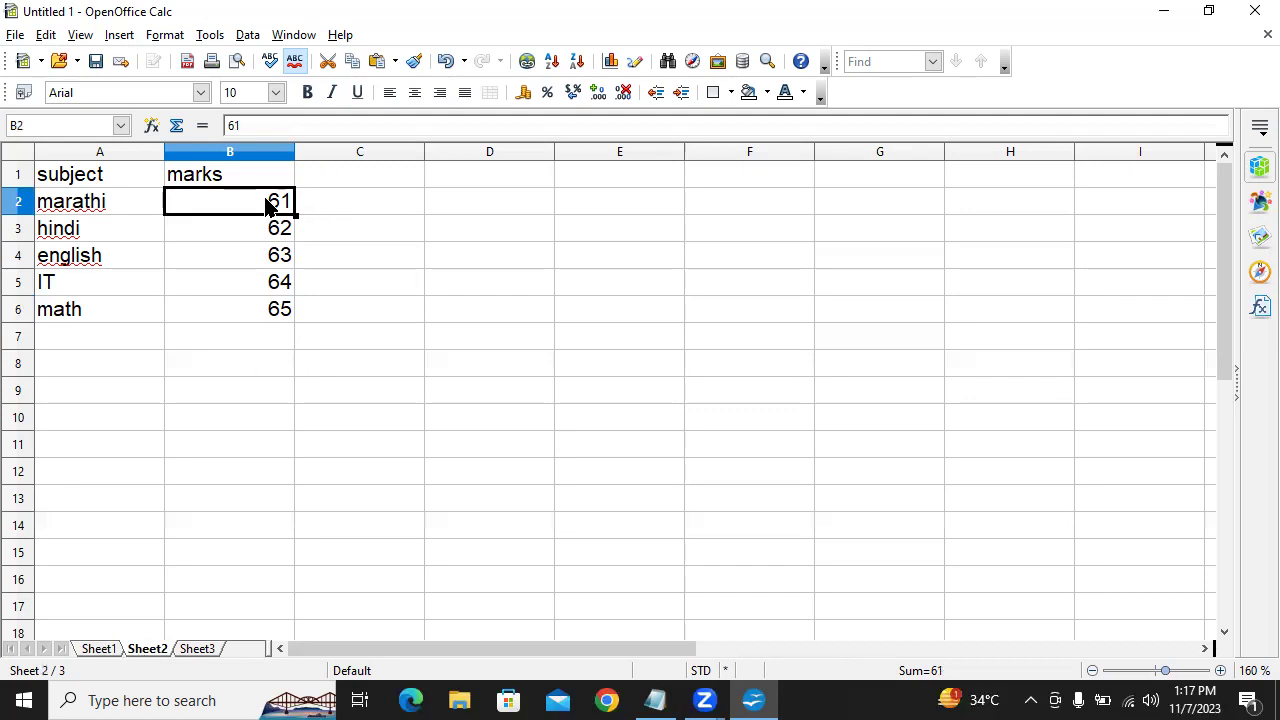
Replace the marks in B2:B6 of Sheet2 with 51, 52, 53, 54 and 55.
text(51)
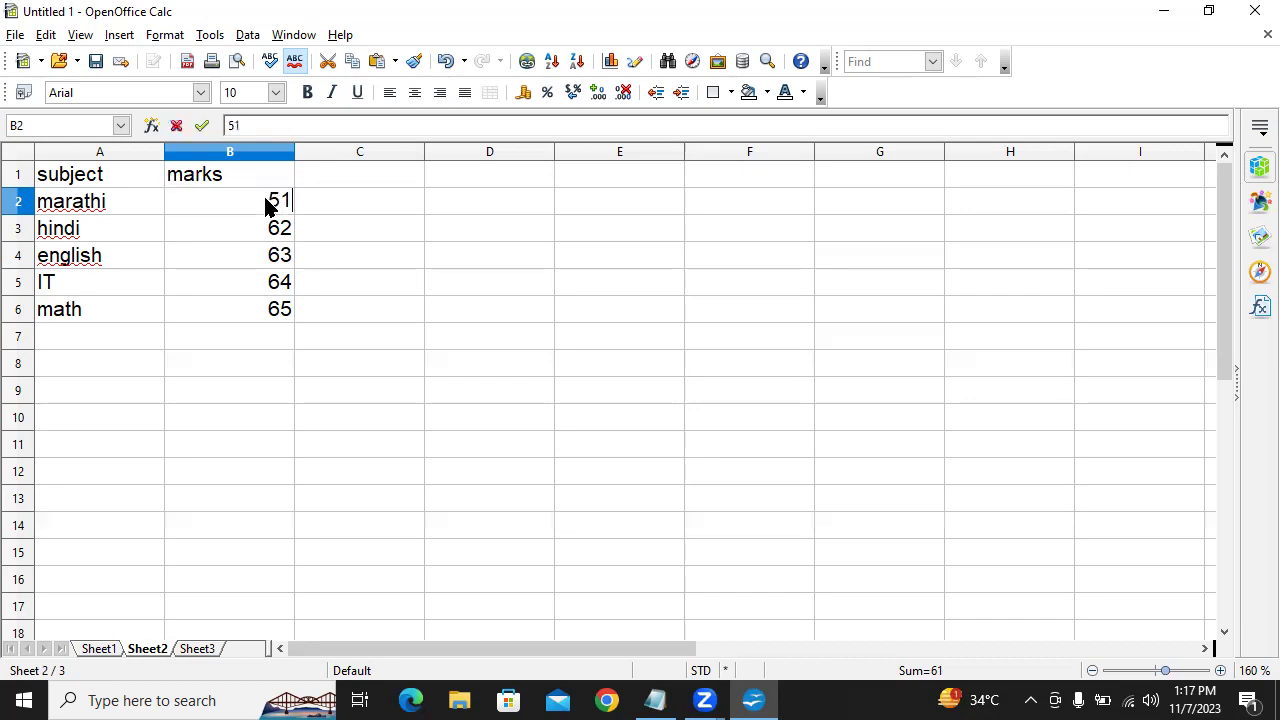
key(Return)
text(52)
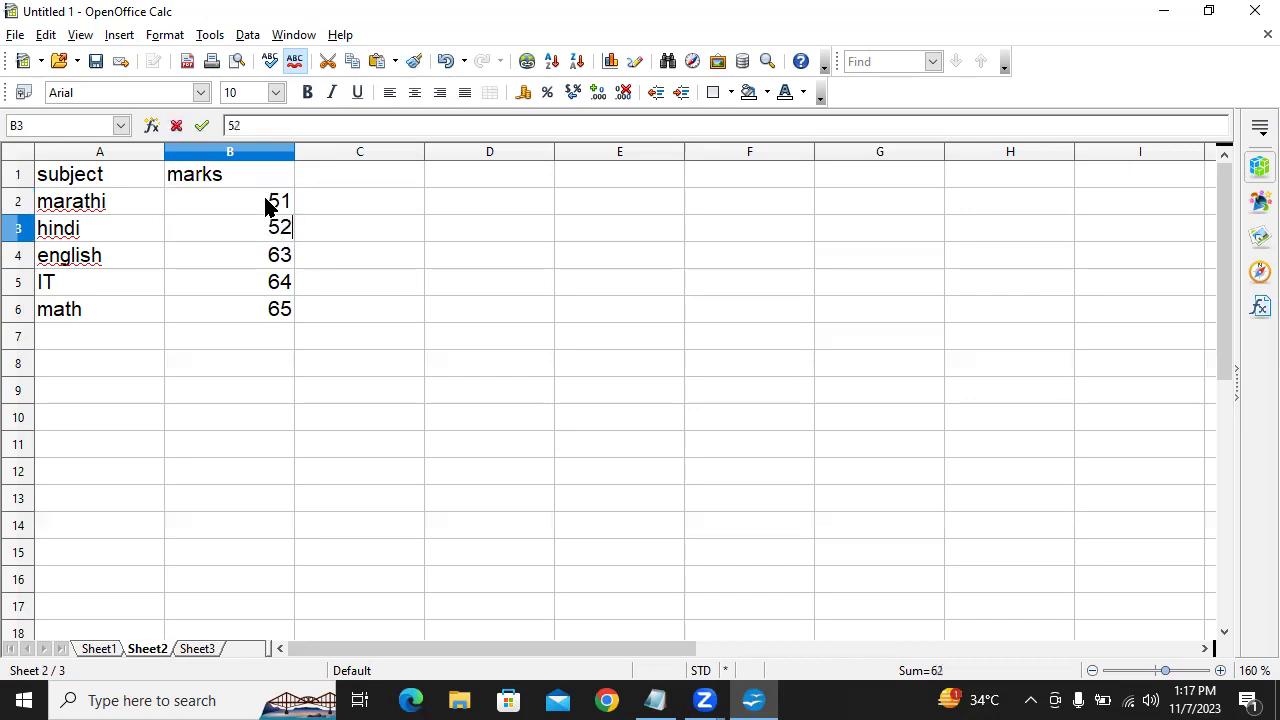
key(Return)
text(53)
key(Return)
text(54)
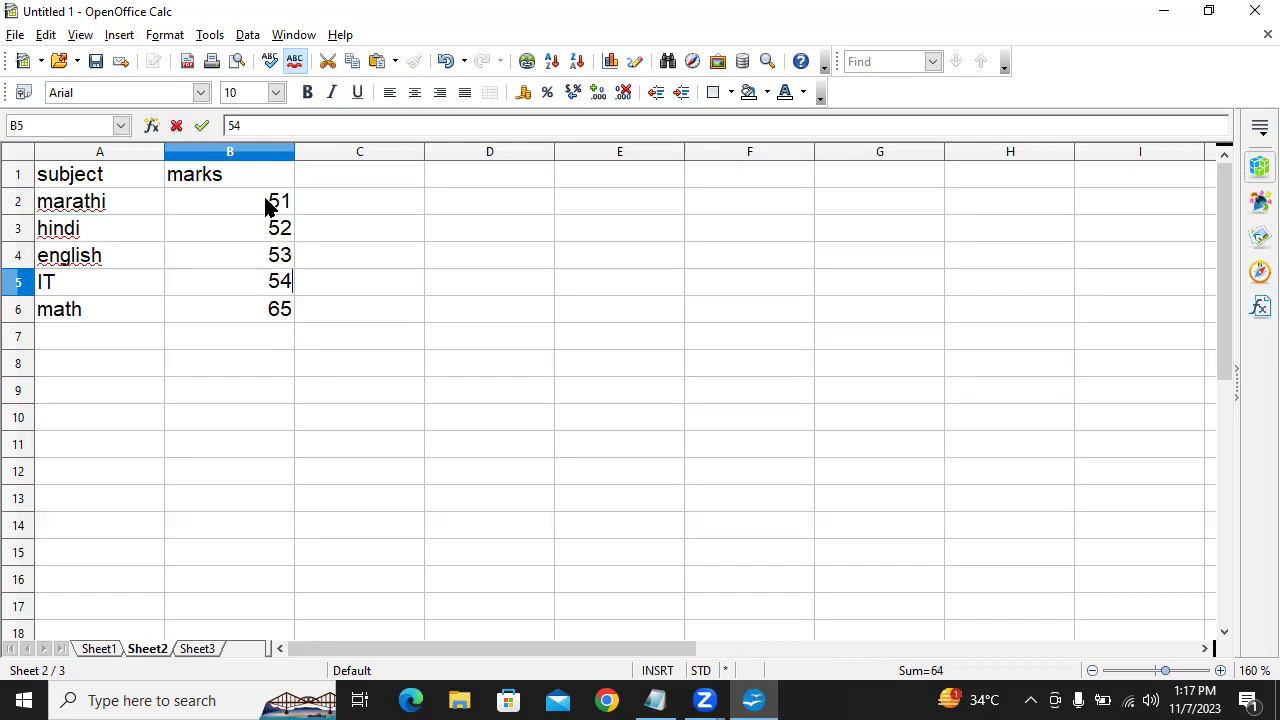
key(Return)
text(55)
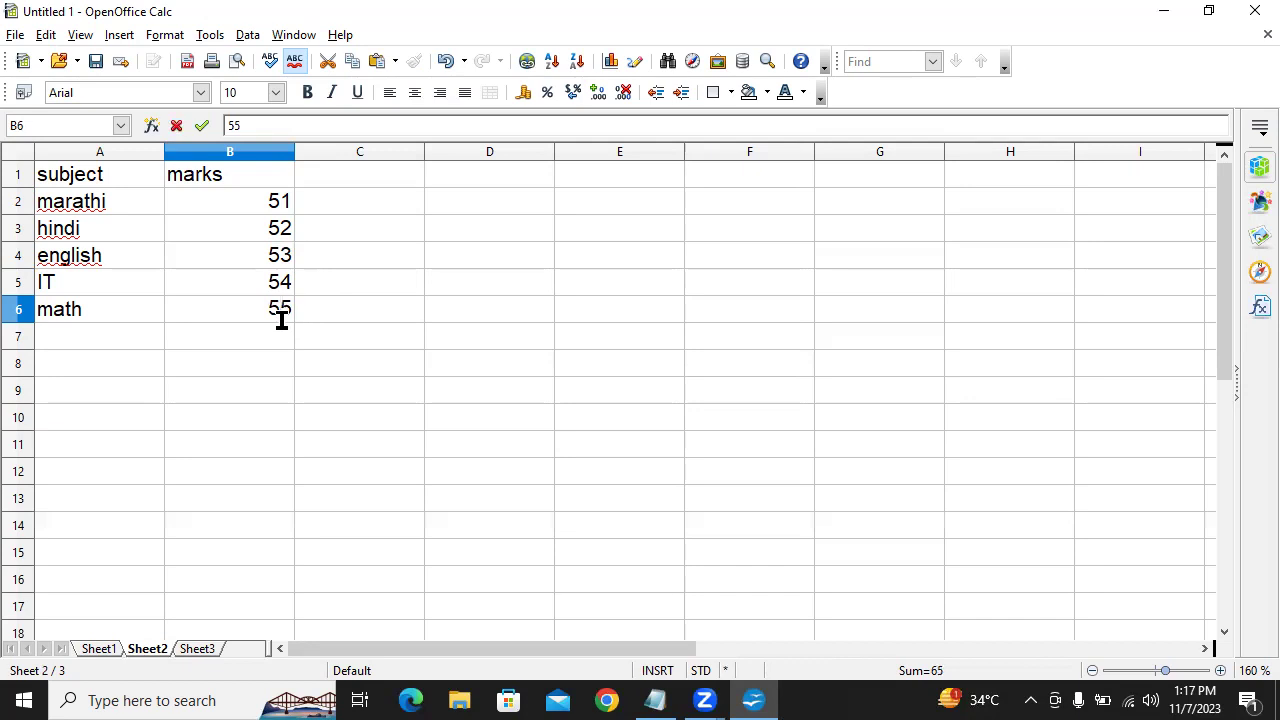
Start a data consolidation on Sheet3 at cell A1, using the Sum function.
click(197, 649)
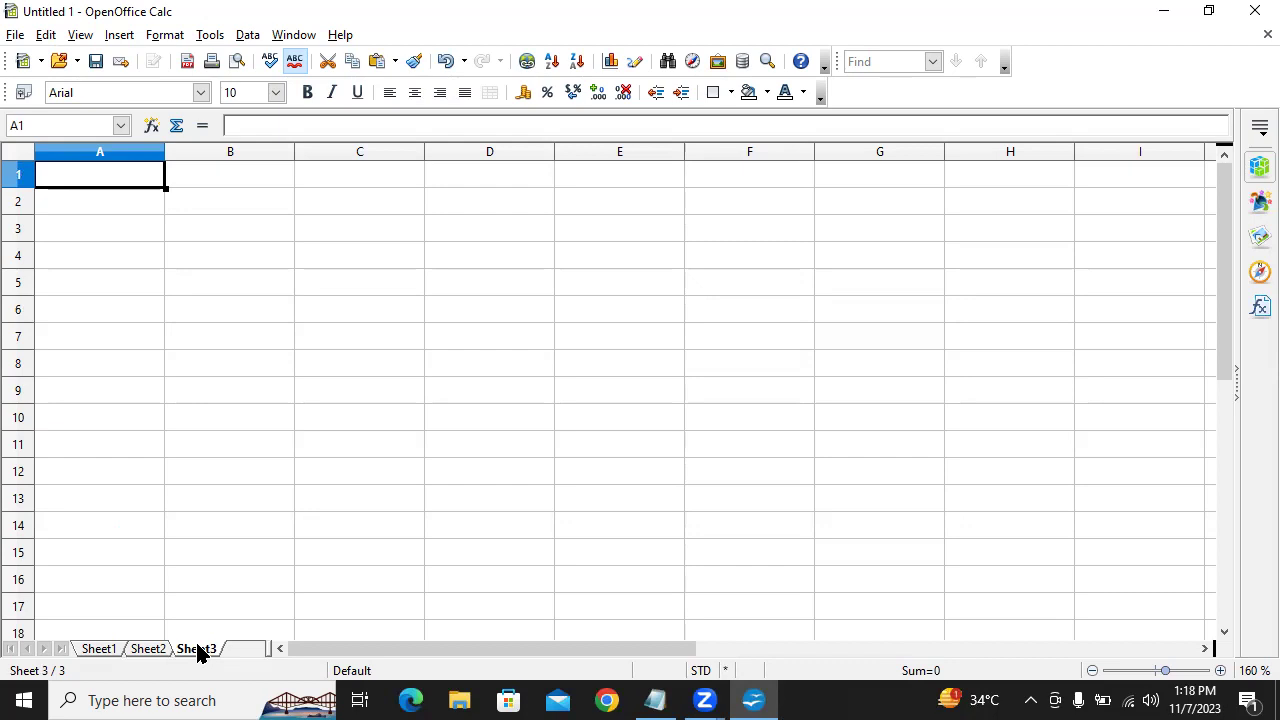
click(249, 38)
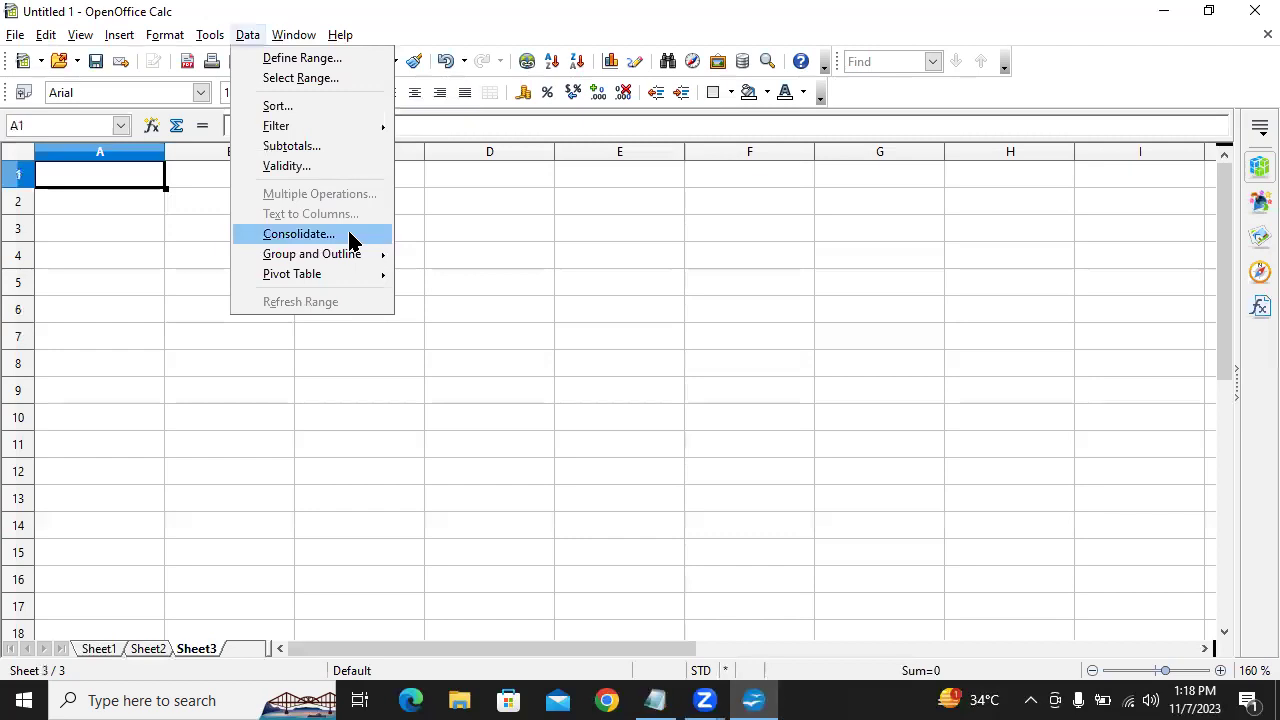
click(349, 236)
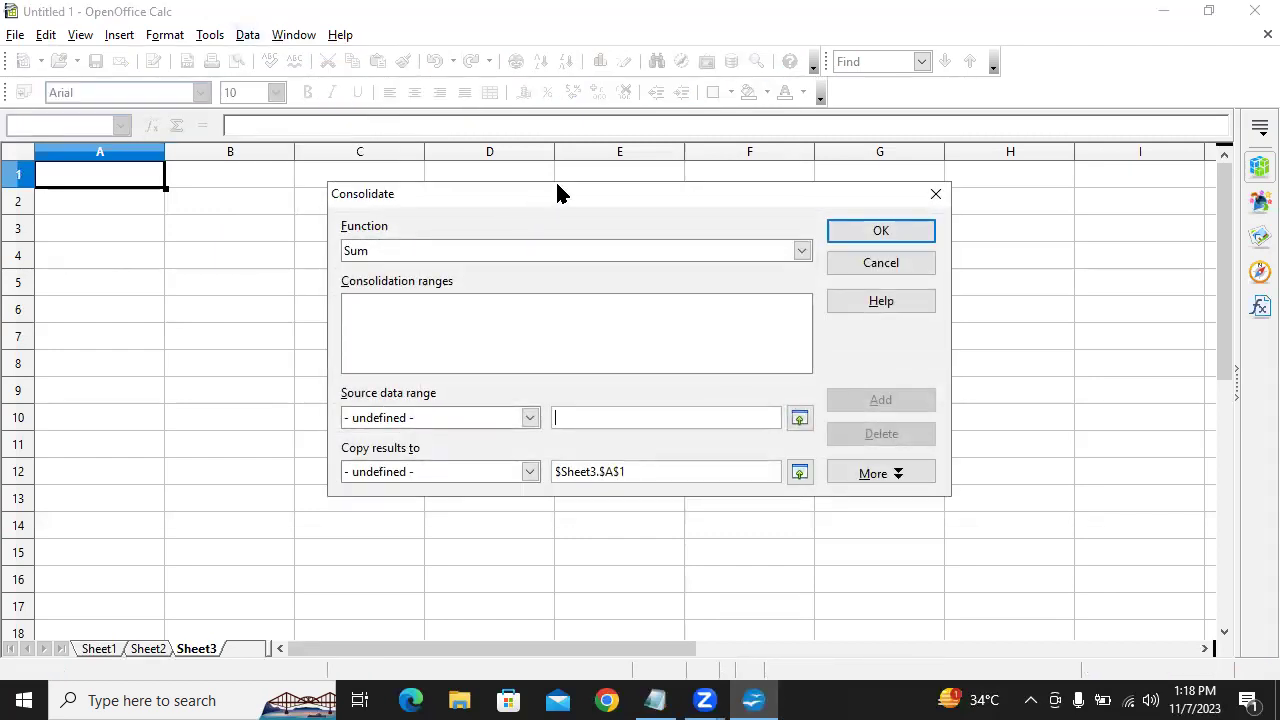
drag(558, 193, 724, 85)
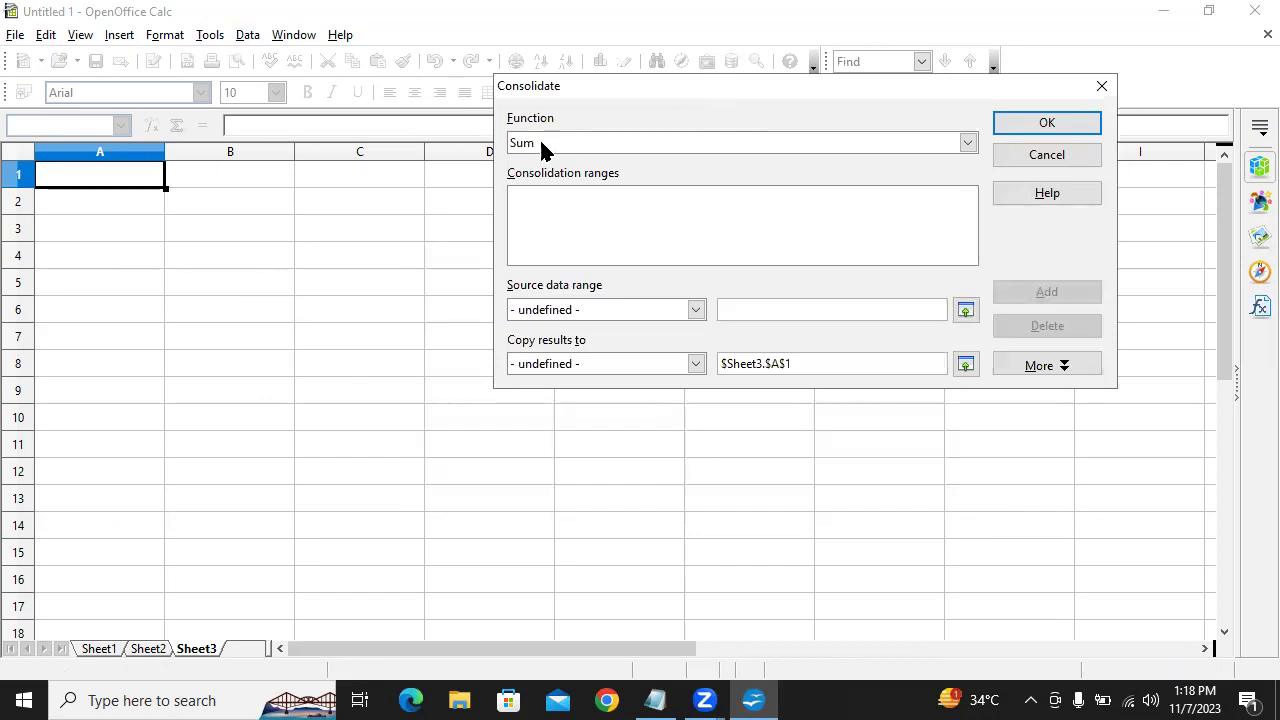
click(966, 143)
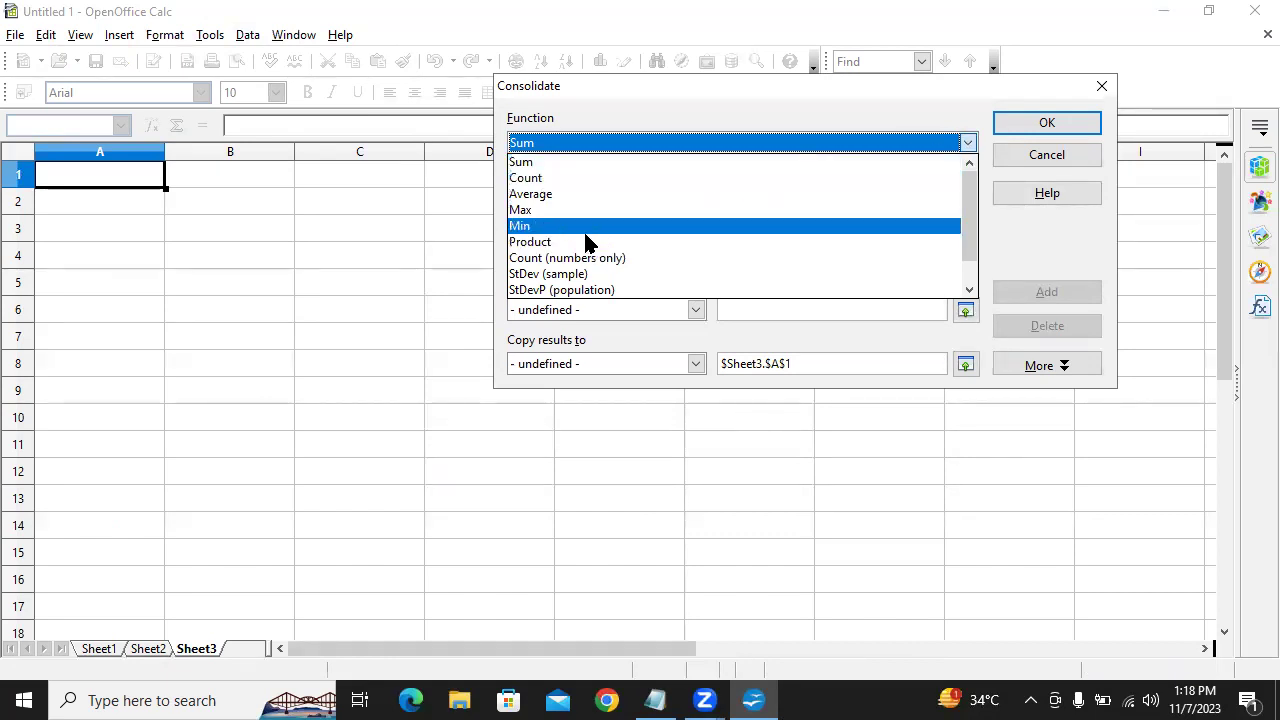
click(689, 172)
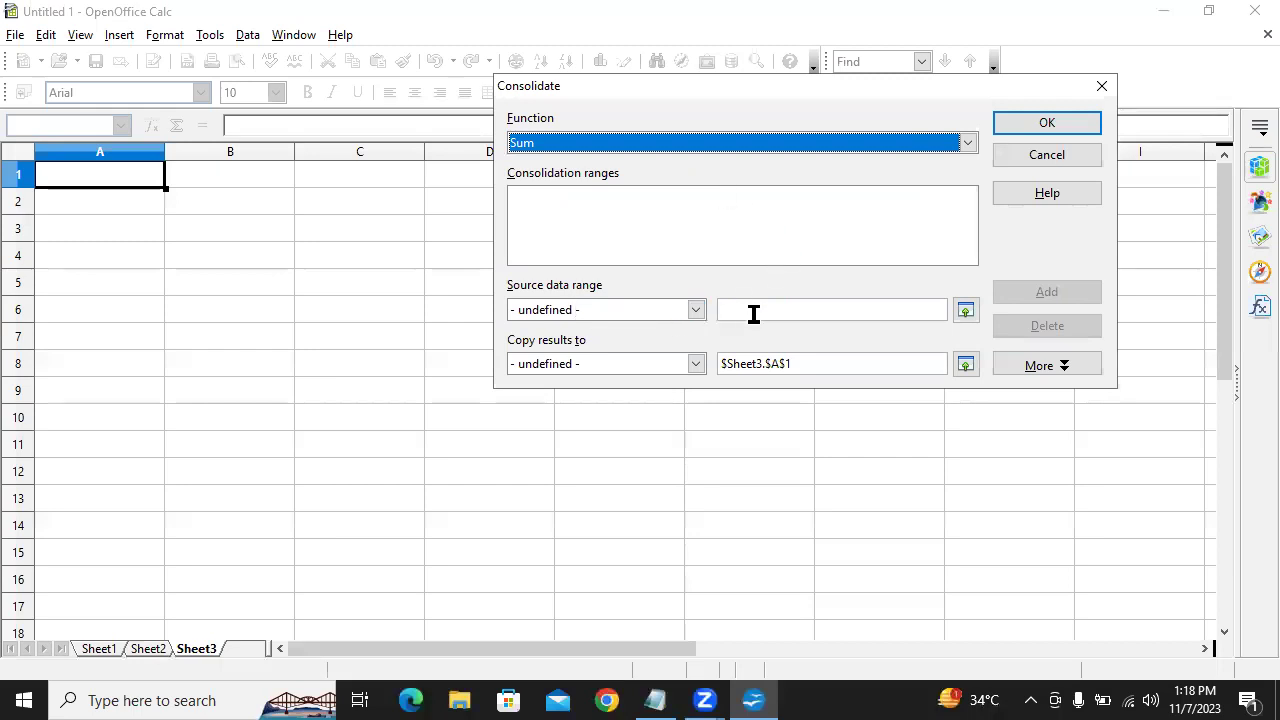
Add the subject and marks table A1:B6 from Sheet1 to the consolidation ranges.
click(963, 314)
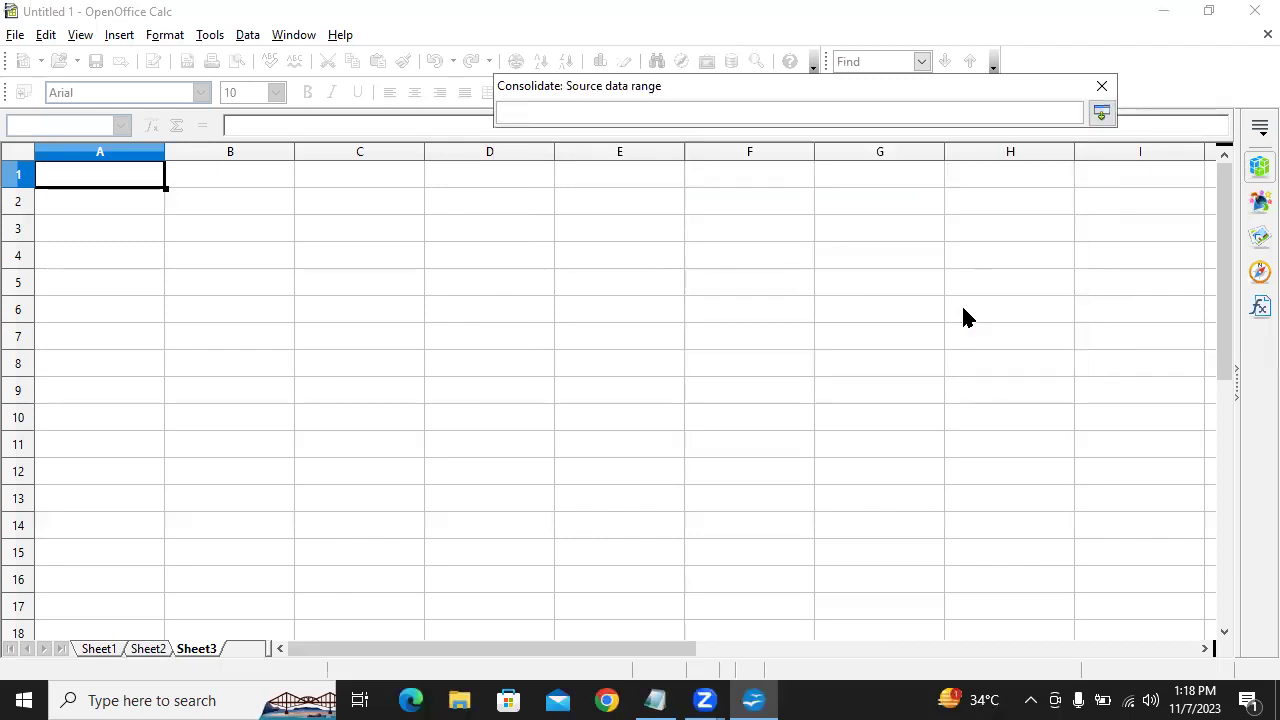
click(104, 652)
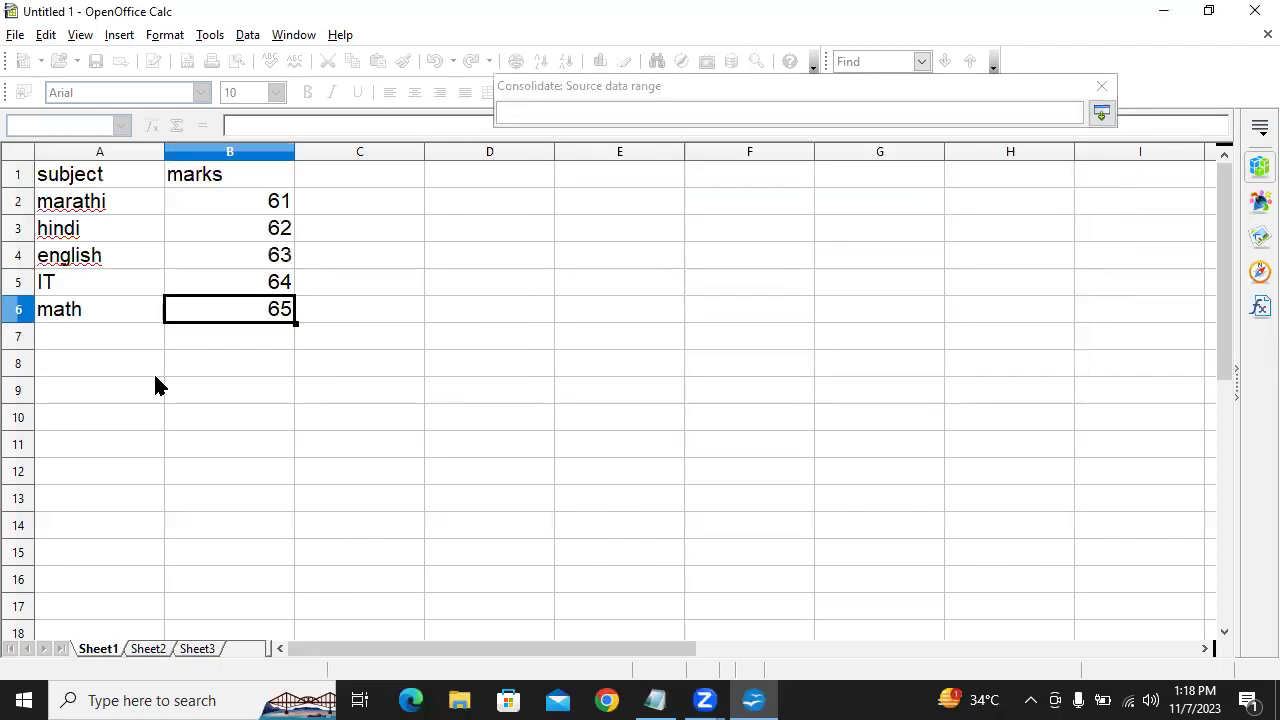
drag(67, 180, 254, 317)
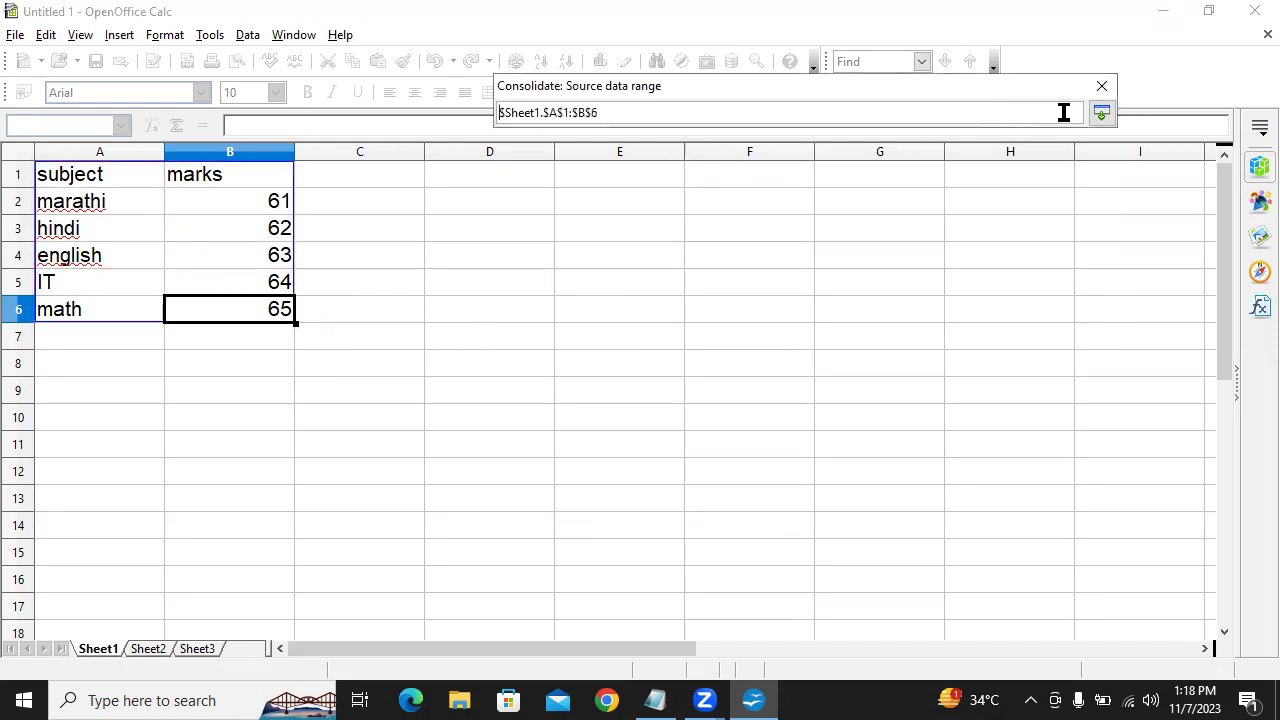
click(1102, 115)
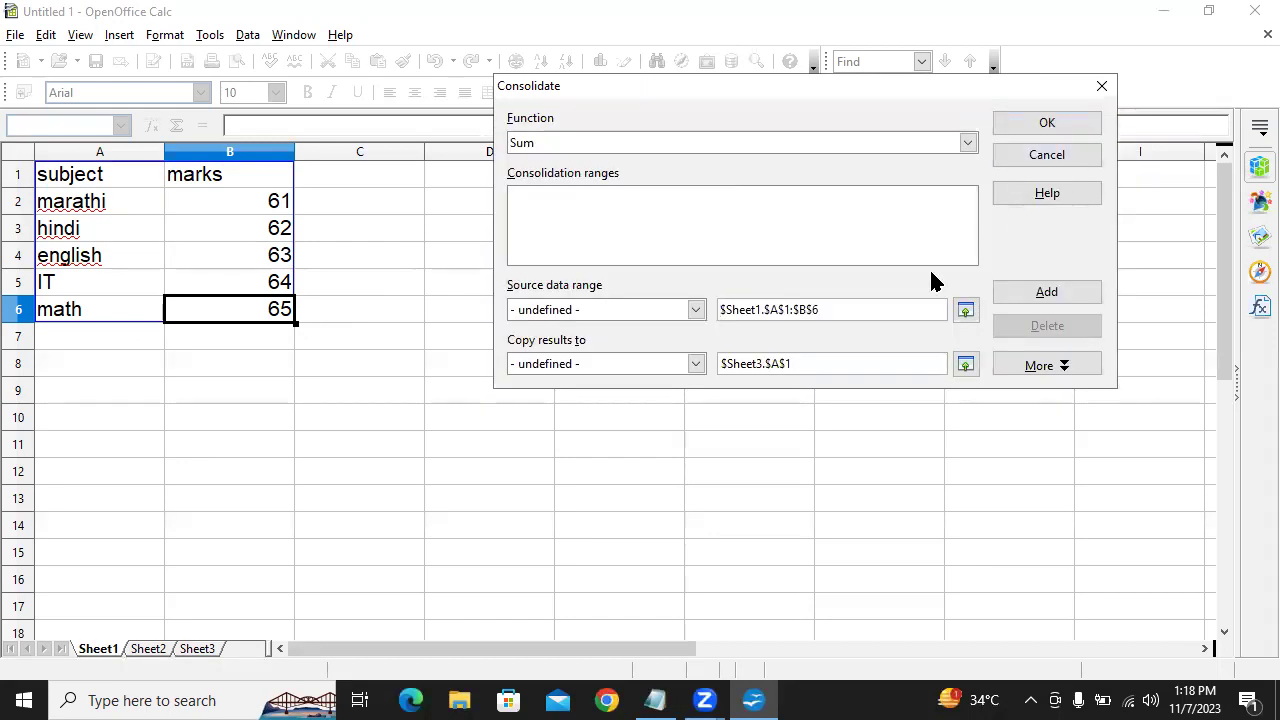
click(1006, 296)
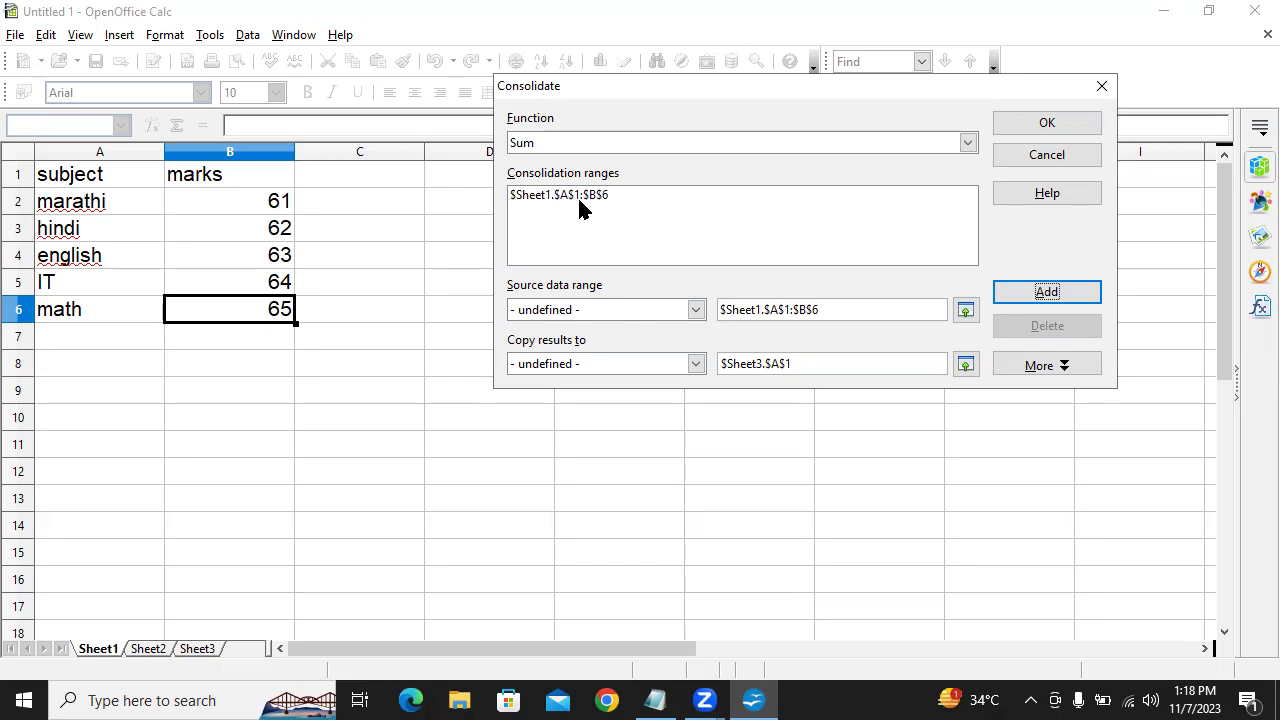
Add the table range A1:B6 from Sheet2 as the second consolidation range.
click(966, 309)
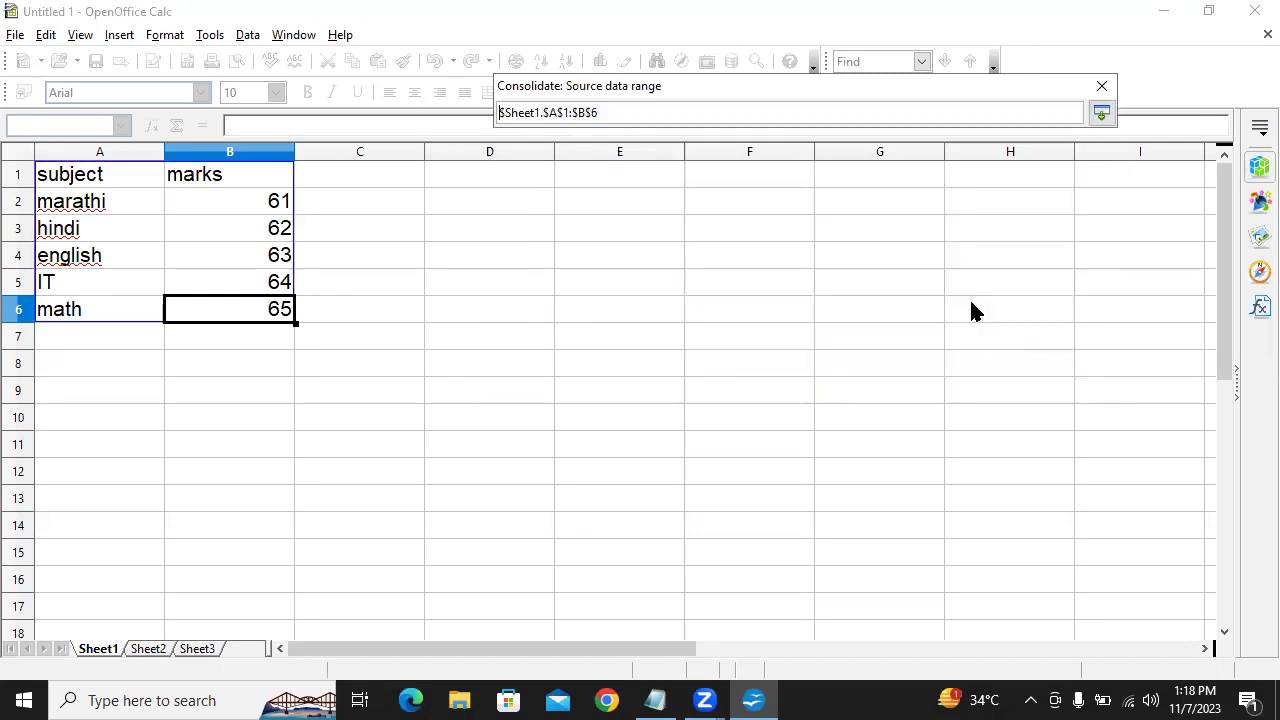
click(148, 652)
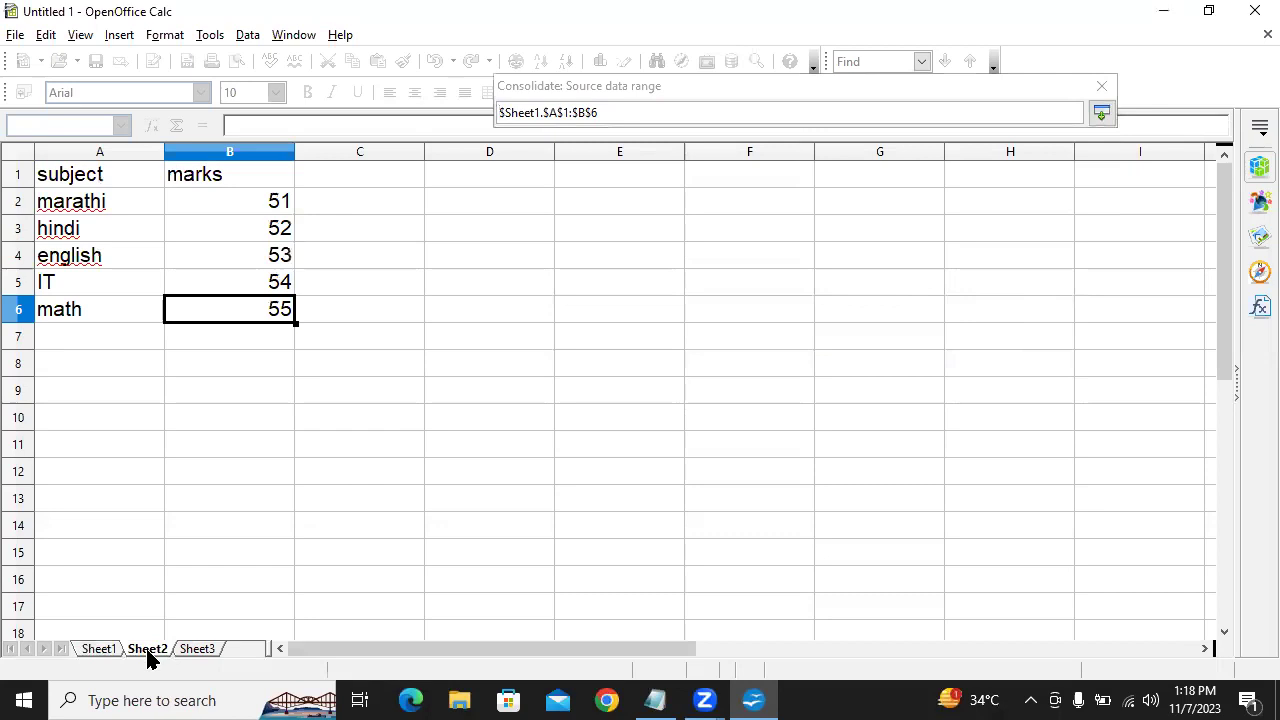
drag(72, 185, 237, 306)
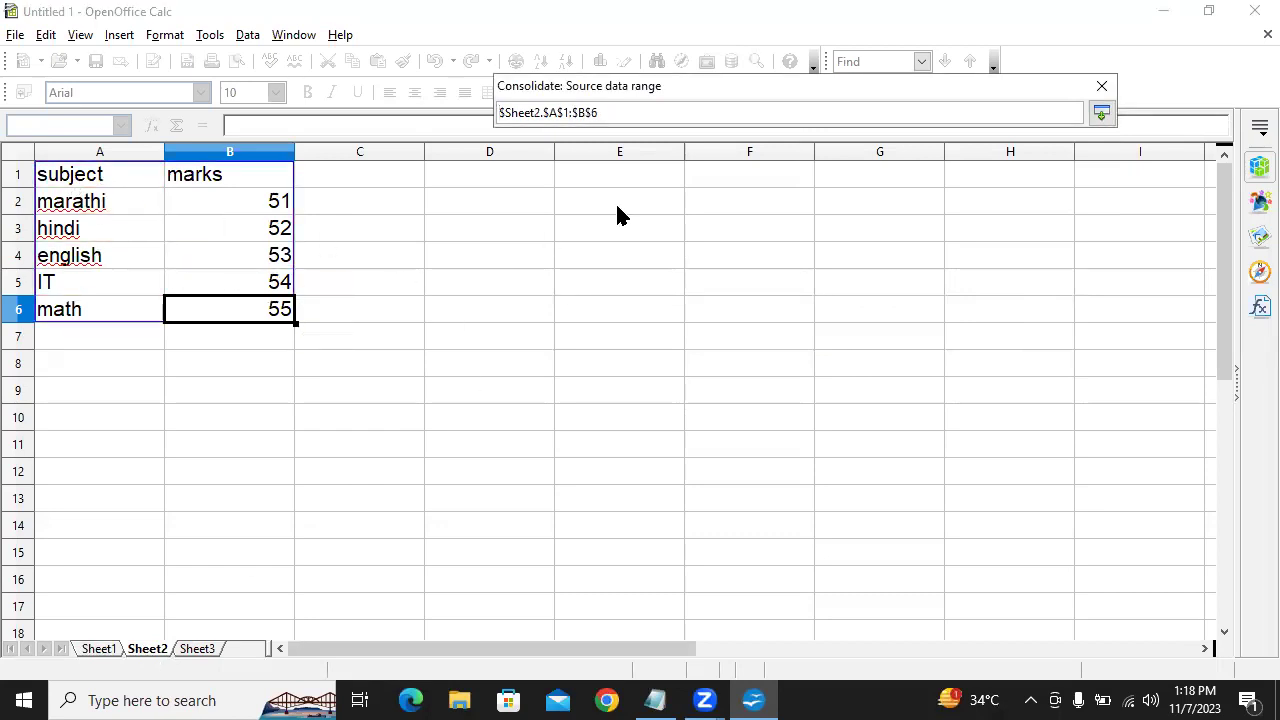
click(1101, 114)
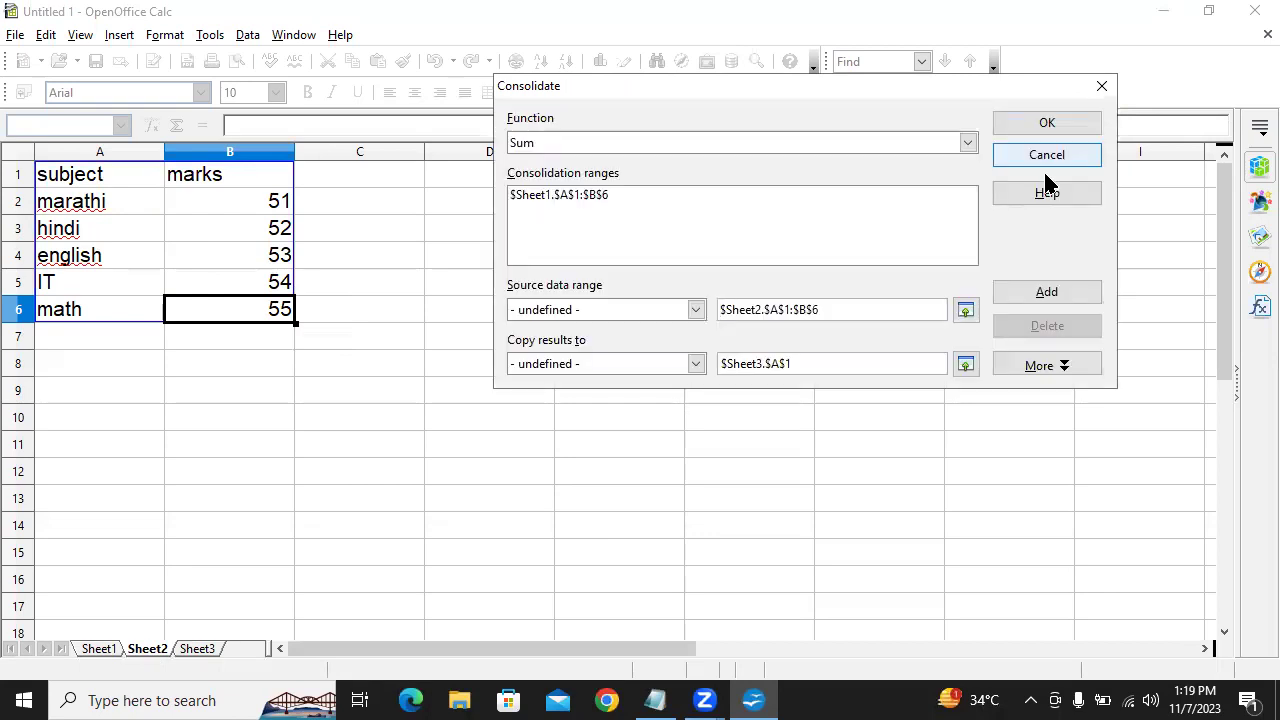
click(1085, 289)
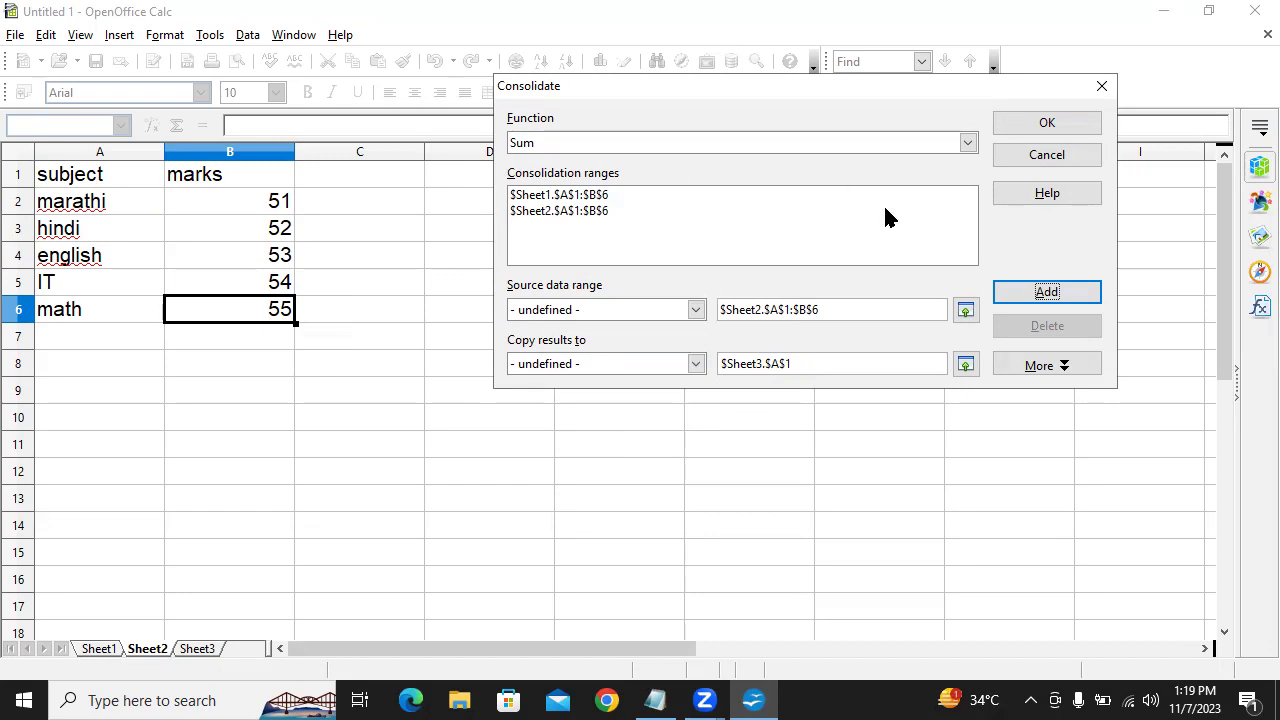
Consolidate by row labels and column labels with a link to the source data, and output the result to Sheet3.
click(1088, 372)
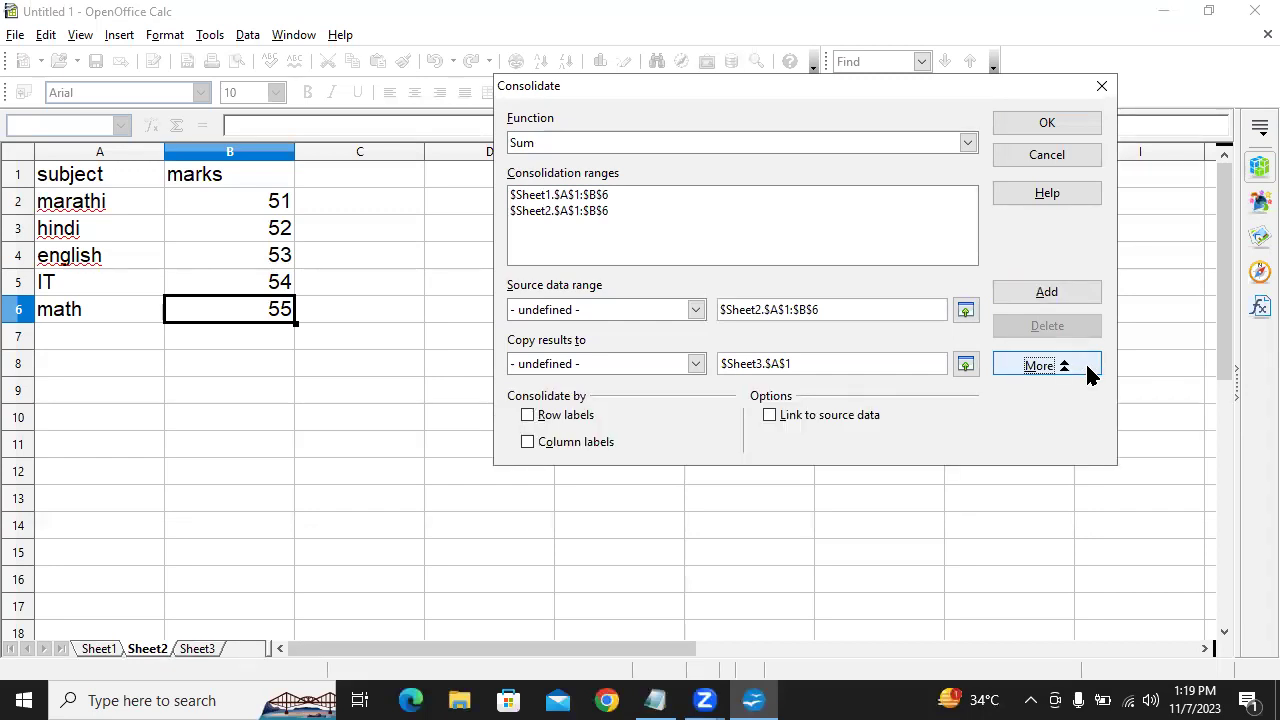
click(547, 419)
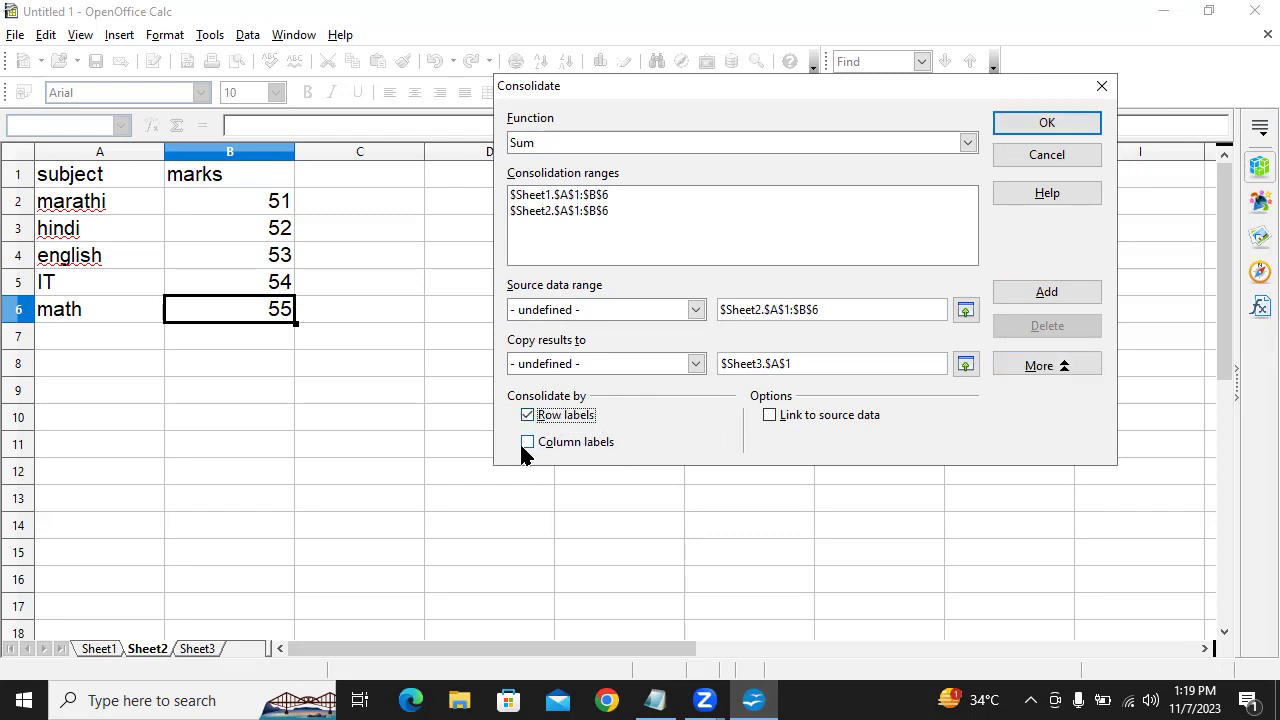
click(527, 445)
click(198, 649)
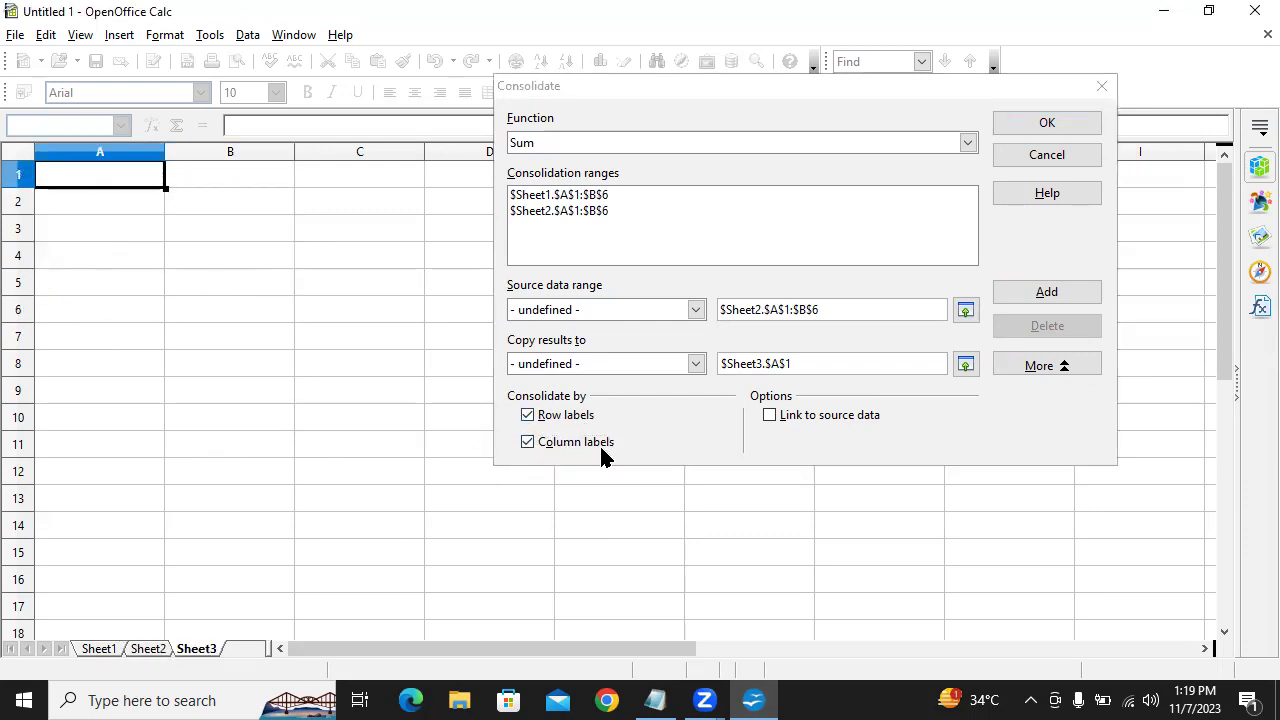
click(770, 416)
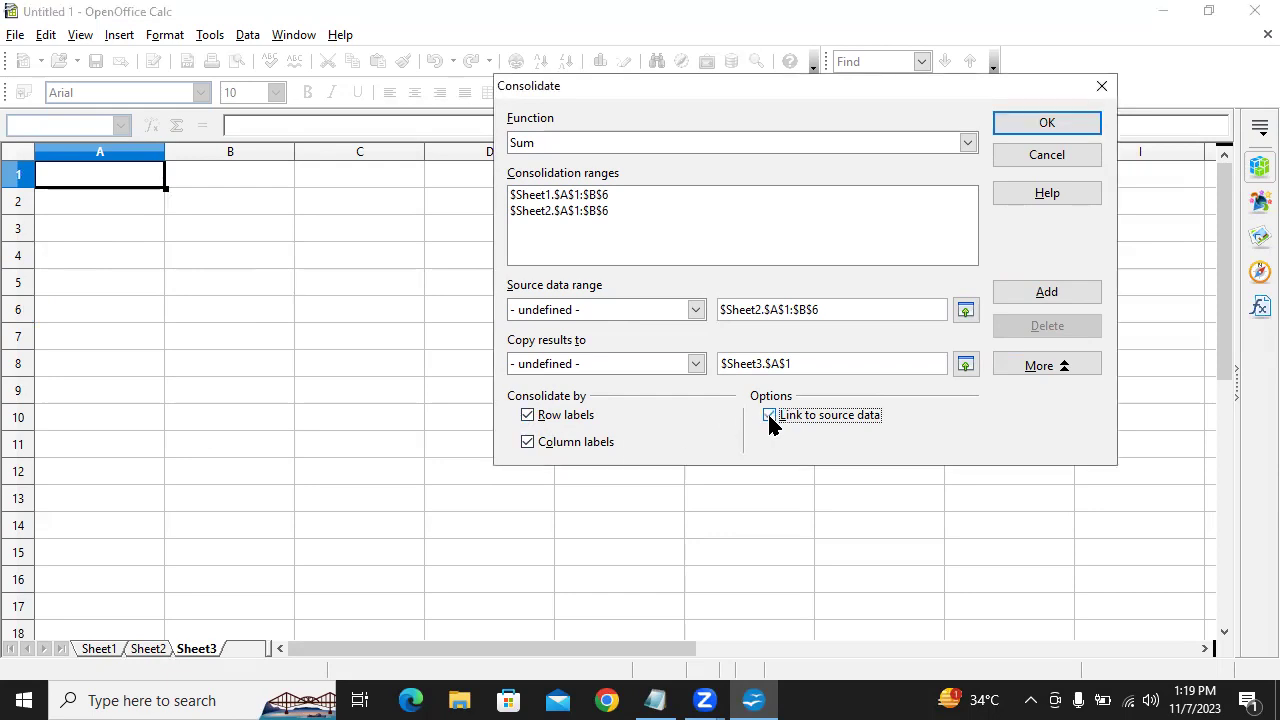
click(118, 649)
click(146, 651)
click(195, 651)
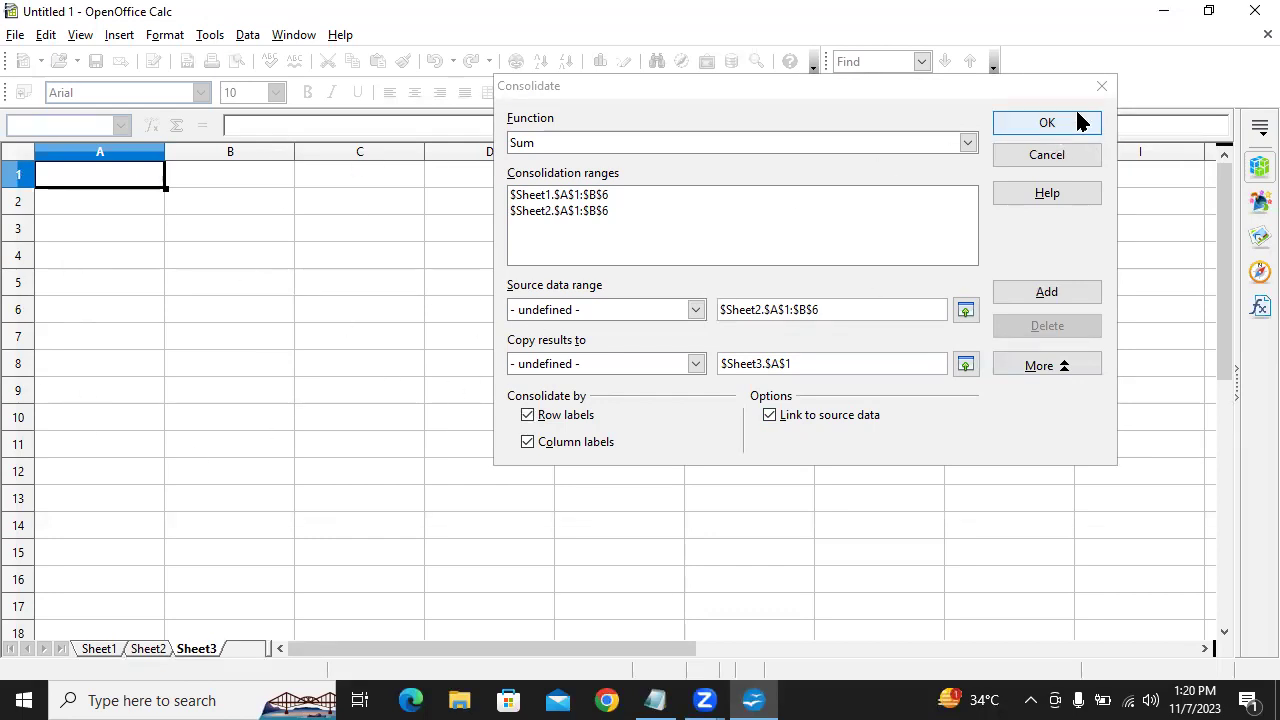
click(1047, 123)
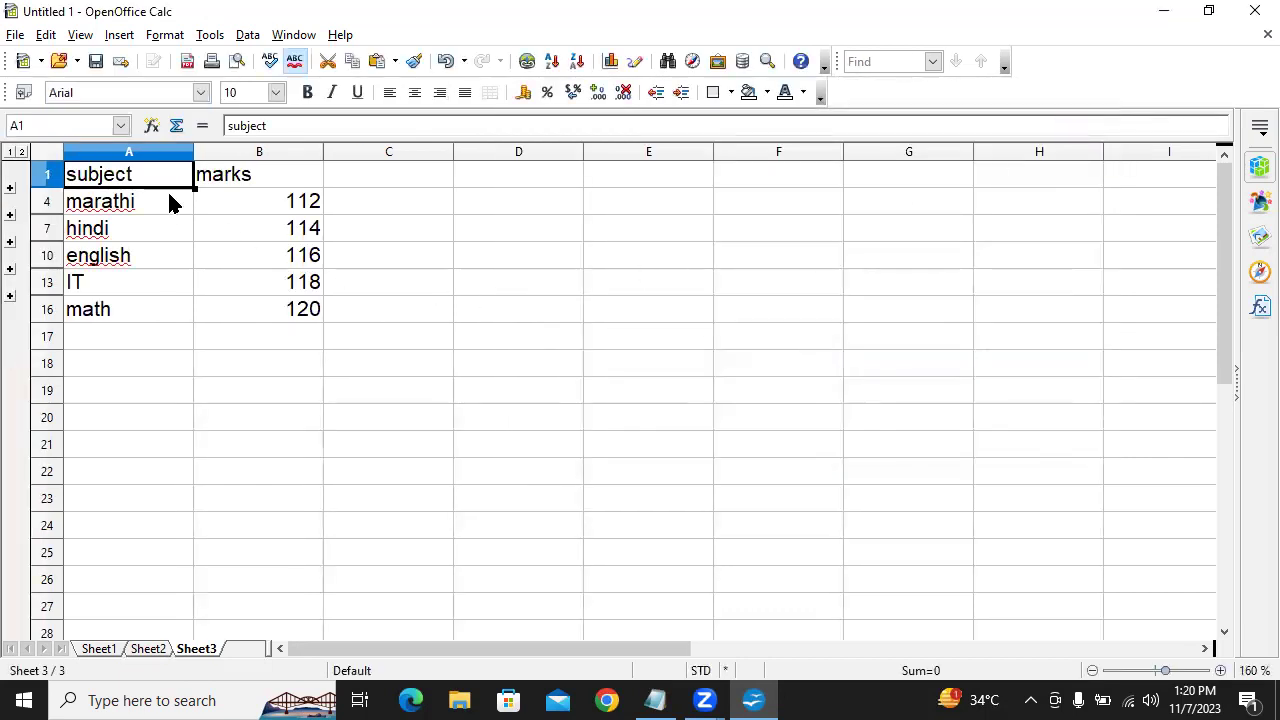
Examine the consolidated subjects and summed marks on Sheet3.
click(152, 204)
drag(175, 208, 283, 317)
click(351, 340)
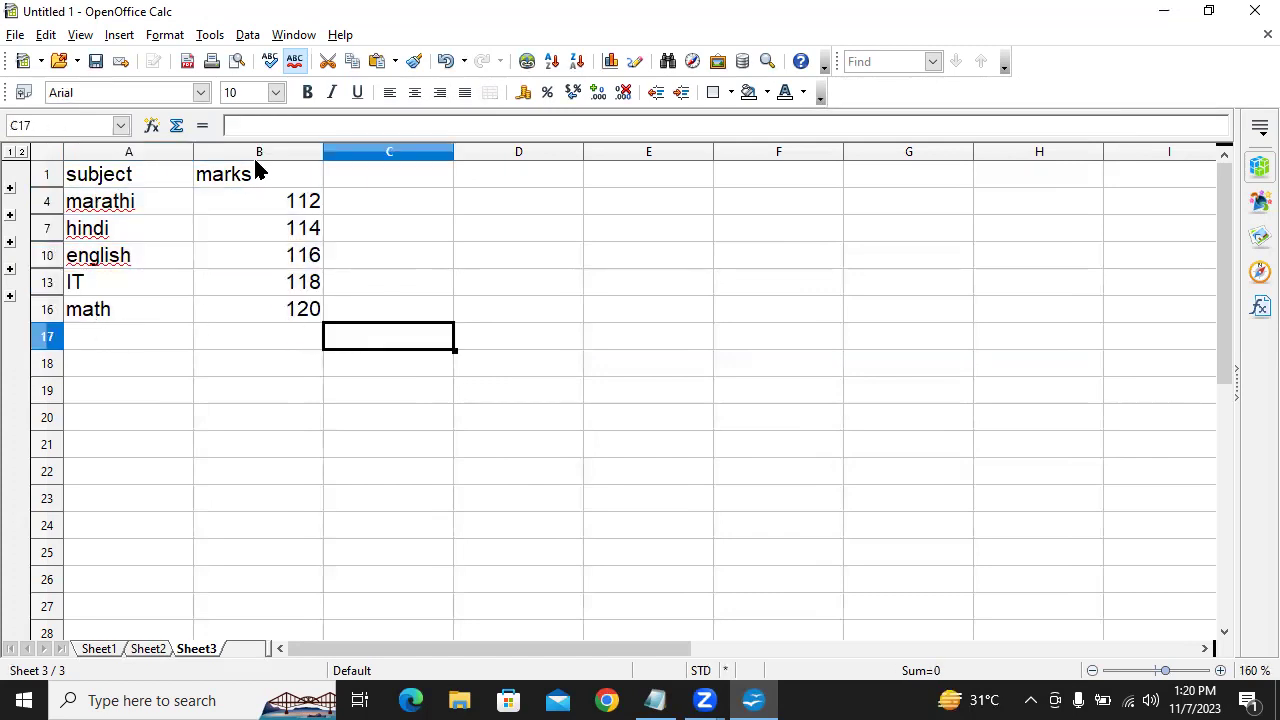
drag(277, 206, 285, 325)
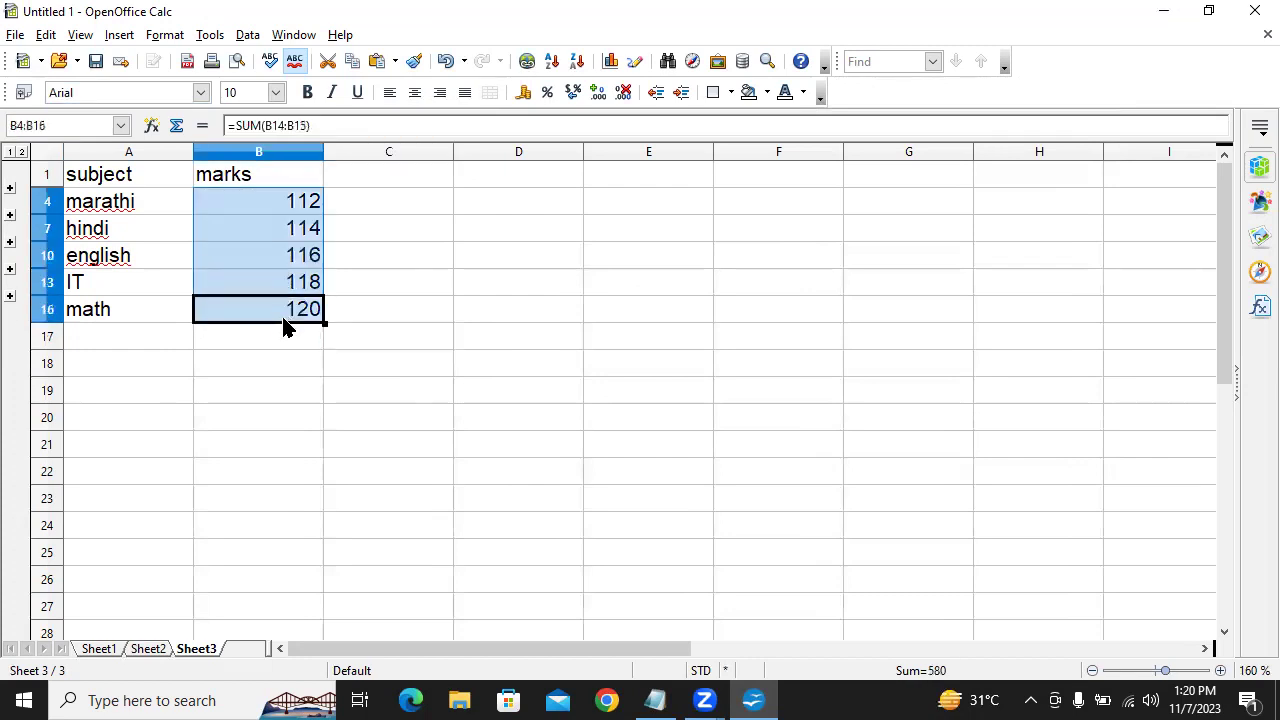
click(348, 336)
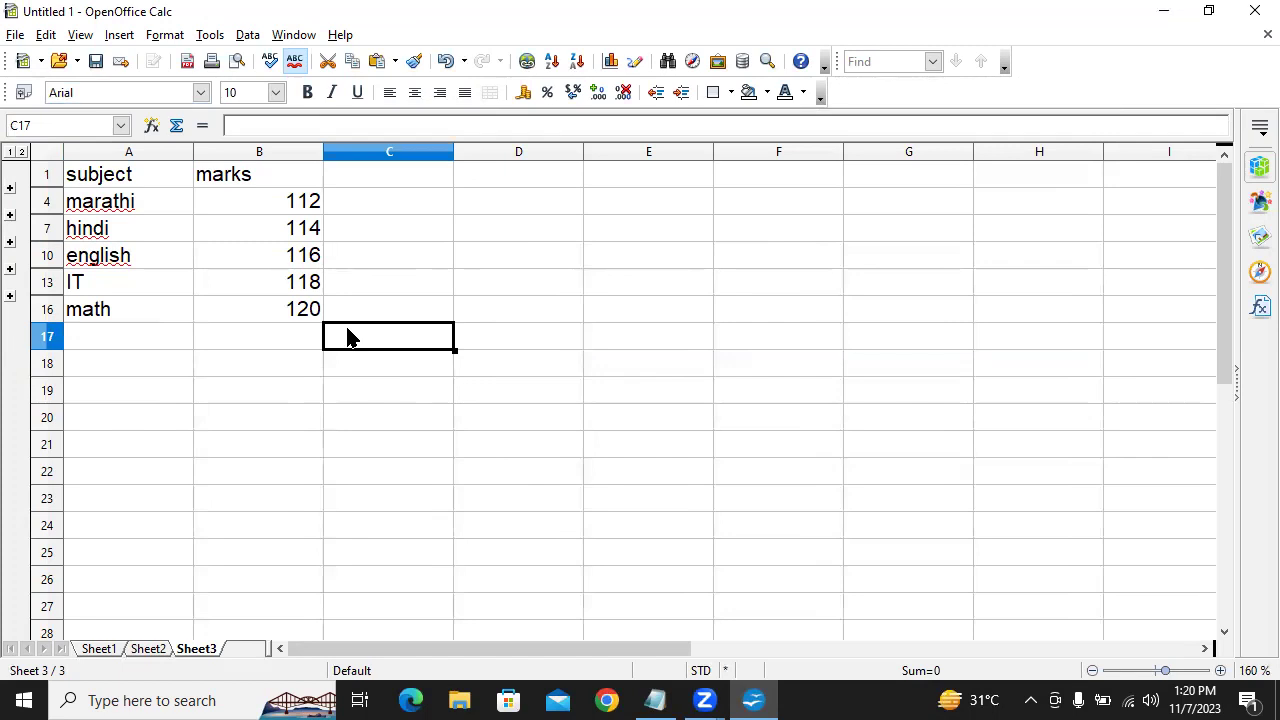
Check the subtotal topic in the Notepad practical list, then return to the OpenOffice Calc workbook.
key(alt+Tab)
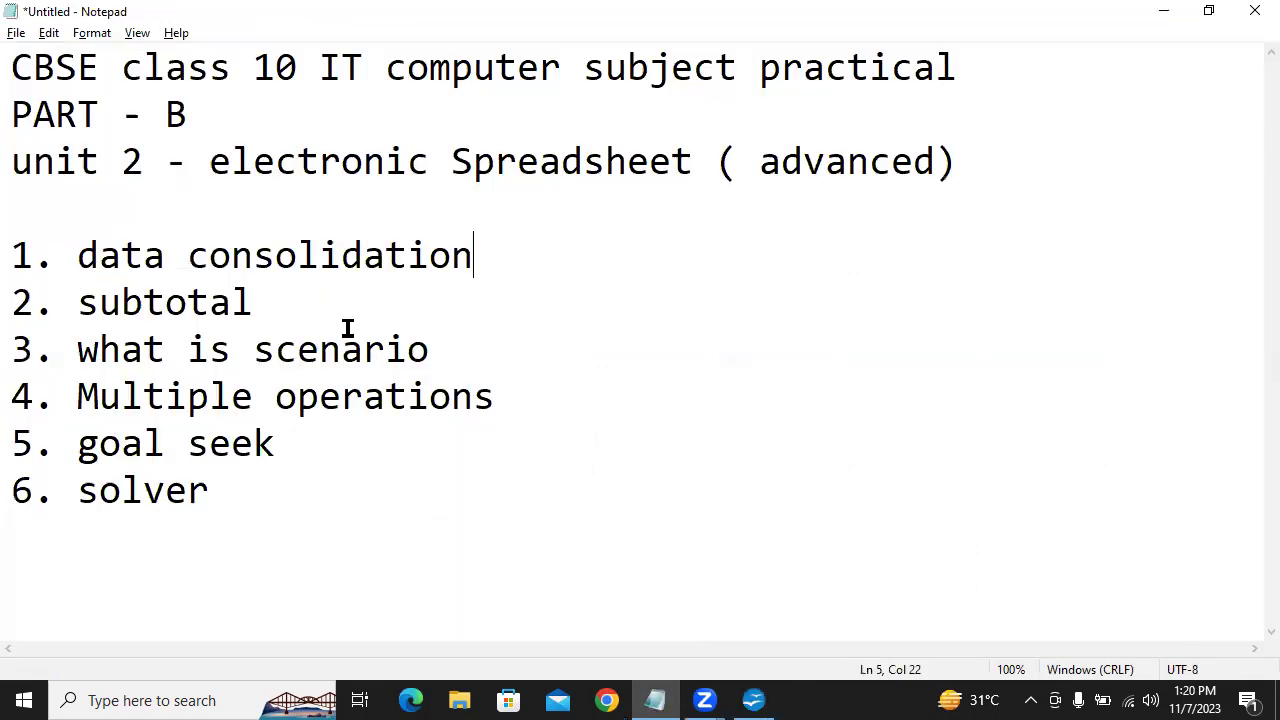
double_click(160, 312)
key(alt+Tab)
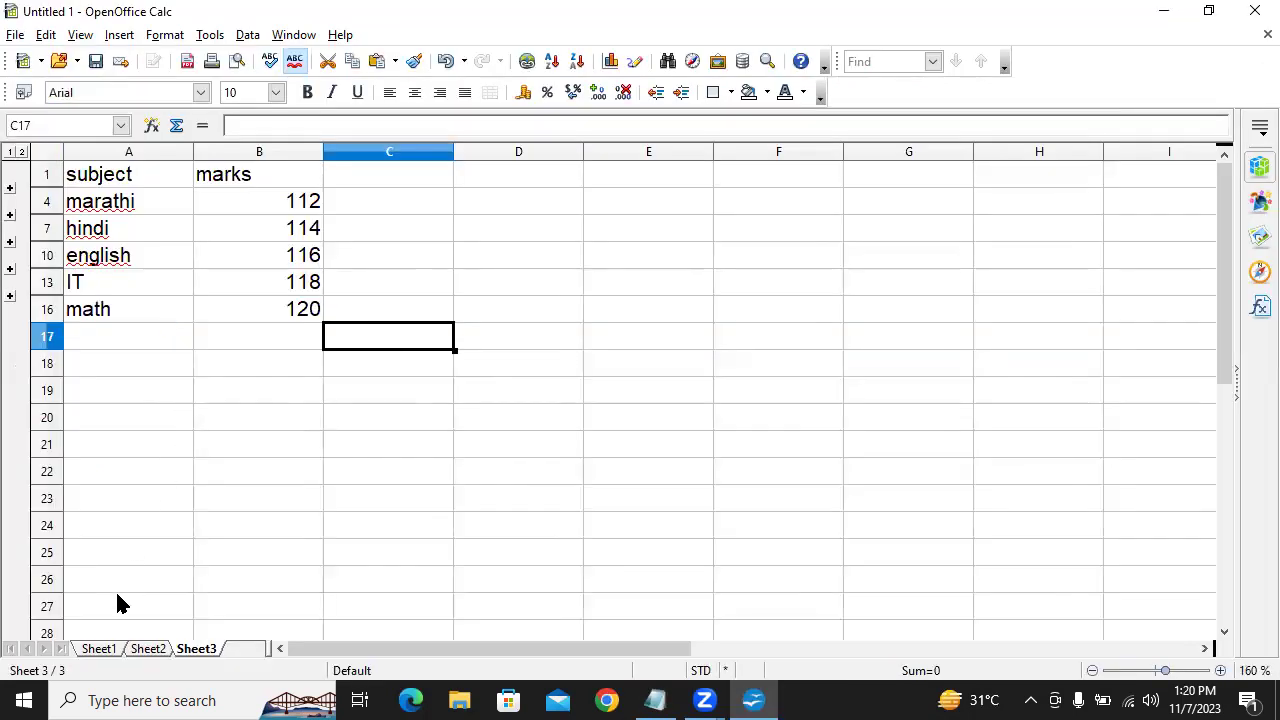
Move the subject and marks table on Sheet1 down one row to A2:B7, leaving row 1 empty.
click(99, 649)
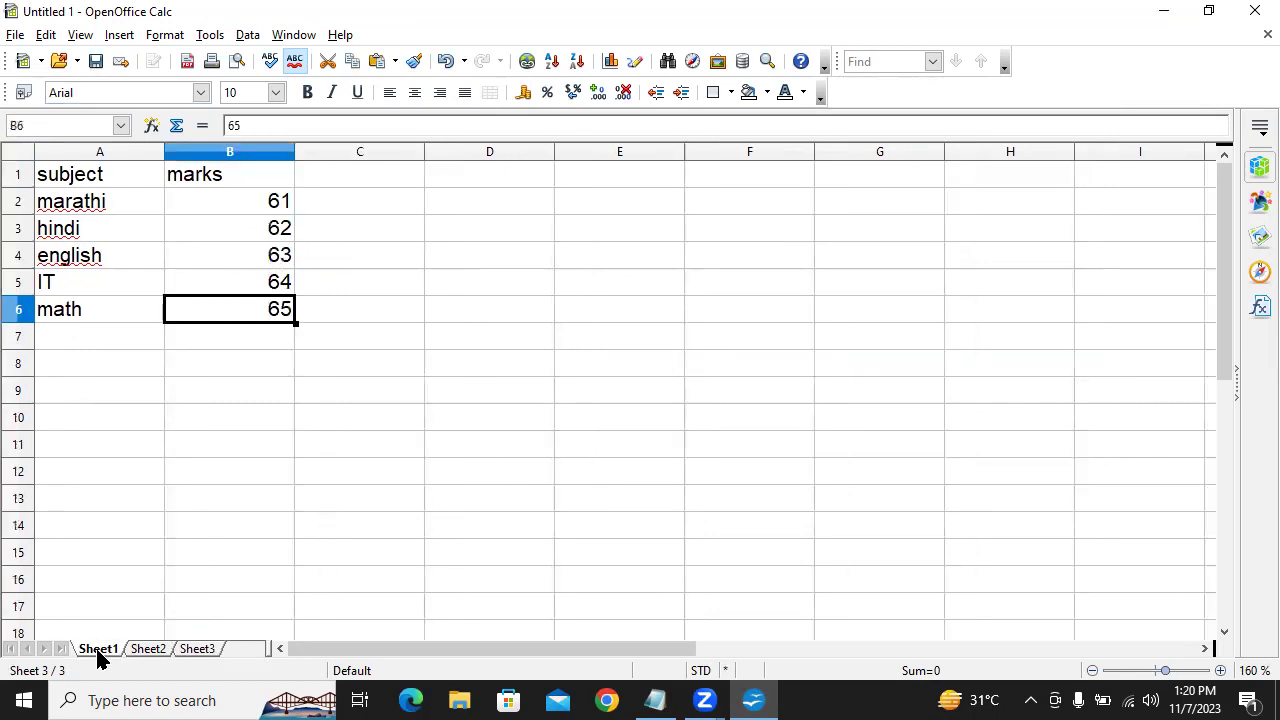
click(85, 175)
drag(82, 175, 233, 338)
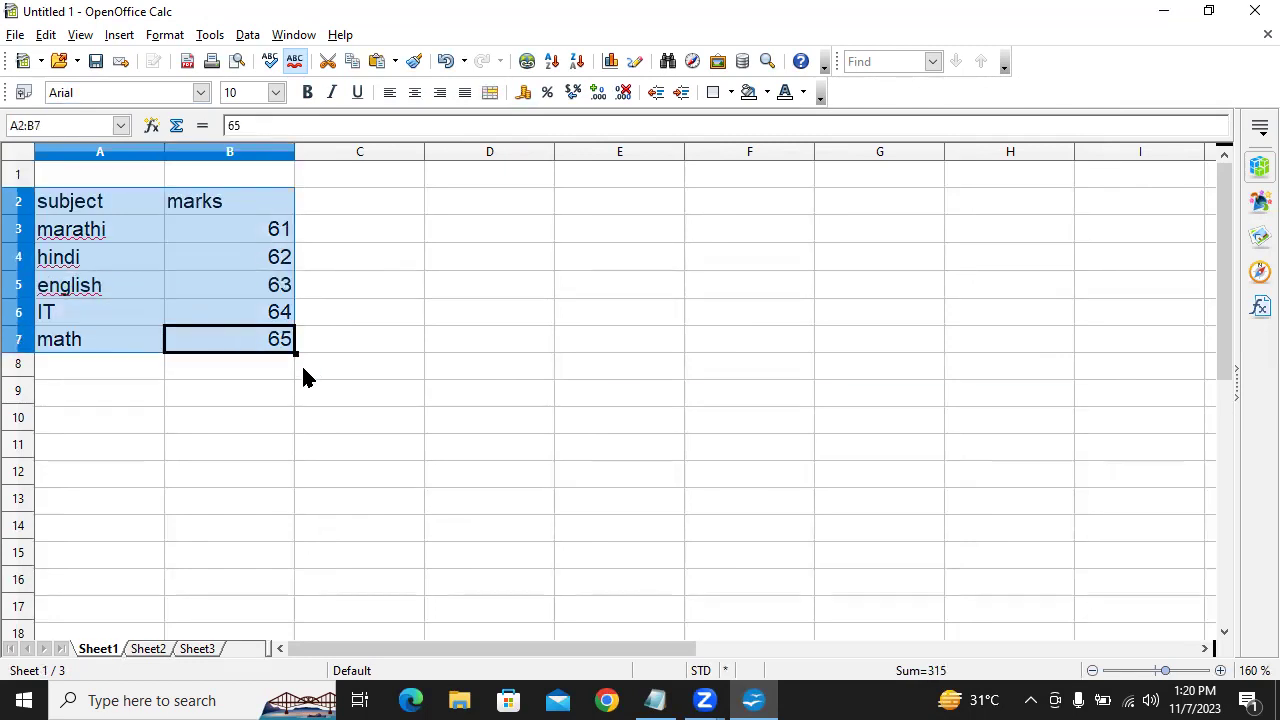
click(221, 370)
click(82, 175)
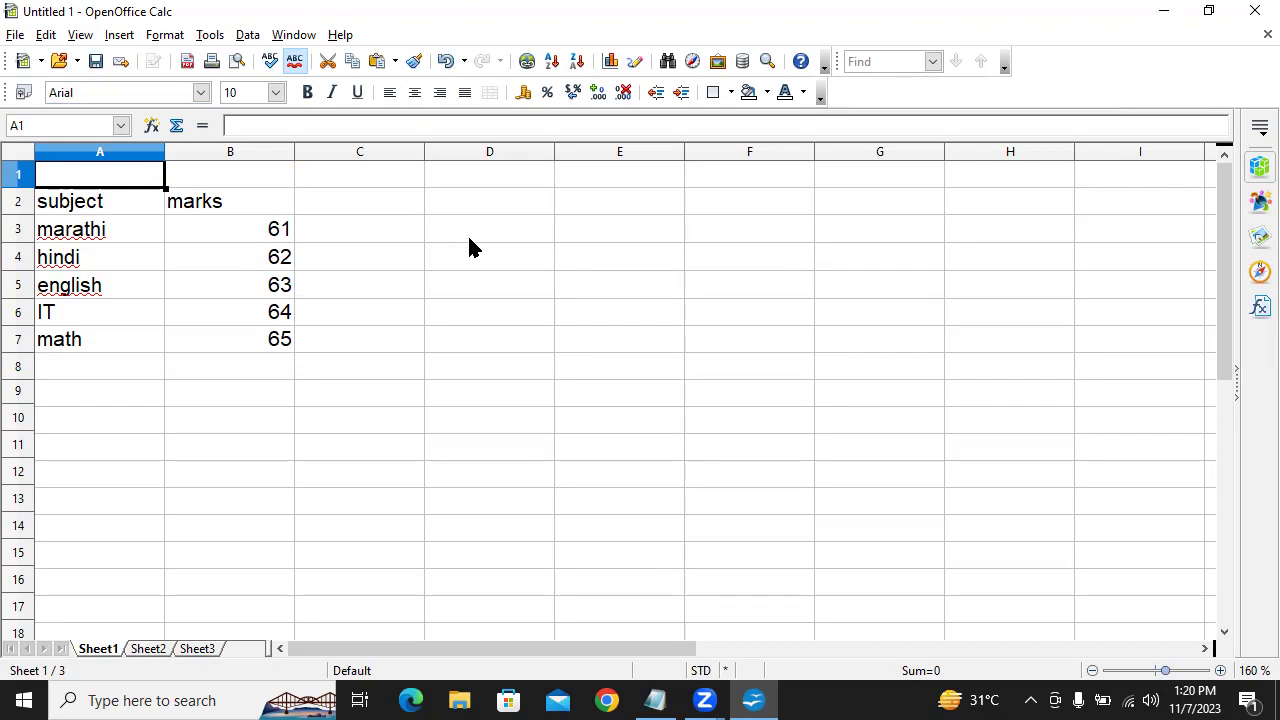
click(115, 203)
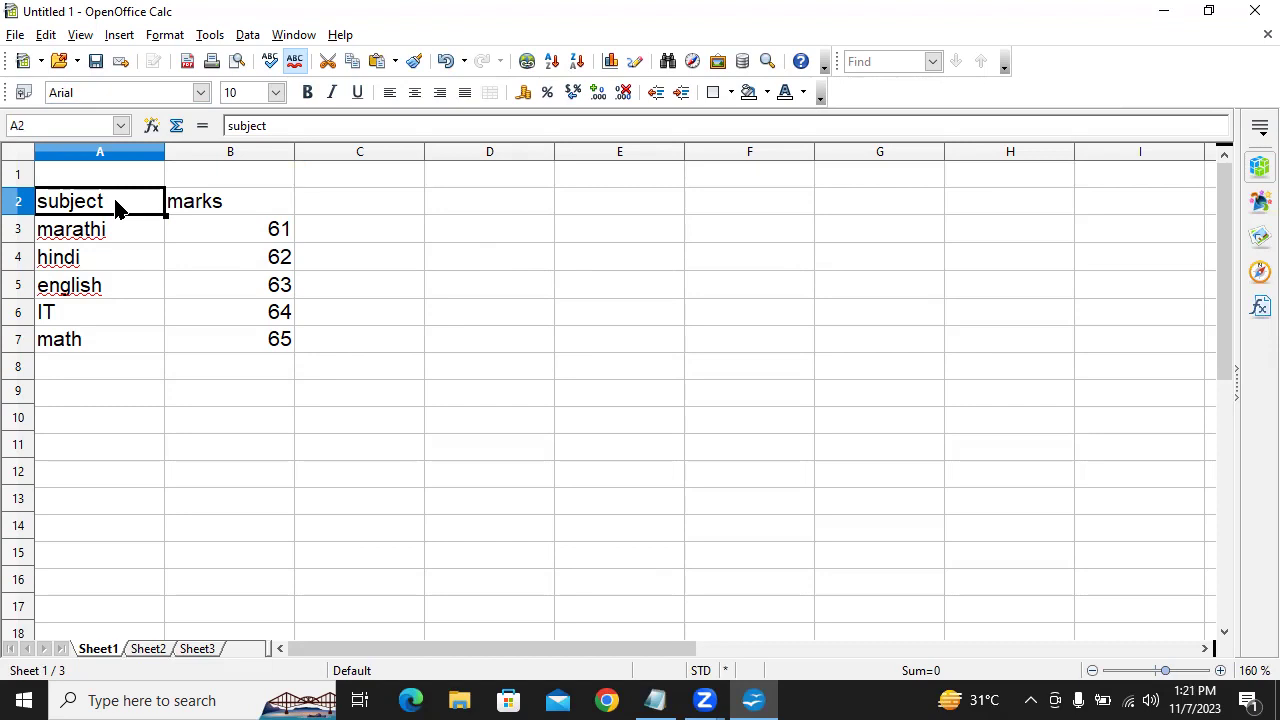
Copy the subject and marks rows A2:B6 from Sheet2 into Sheet1 starting at cell A9.
click(90, 178)
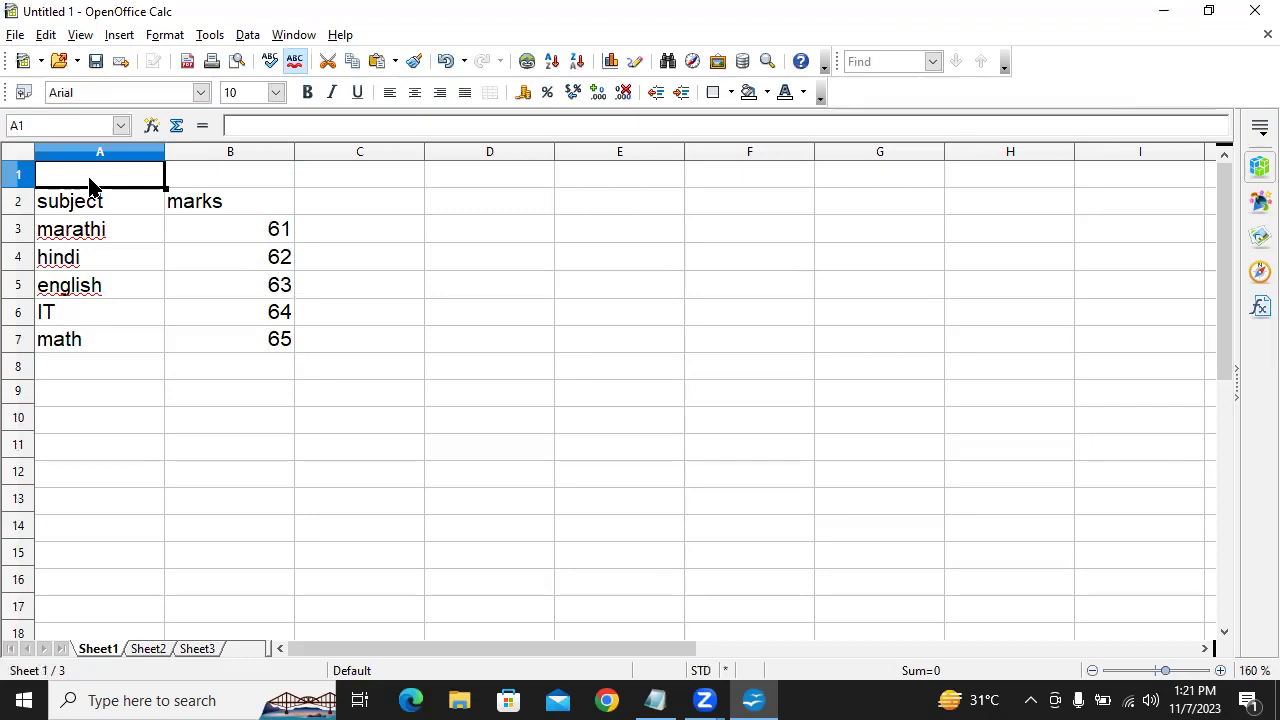
drag(86, 215, 238, 348)
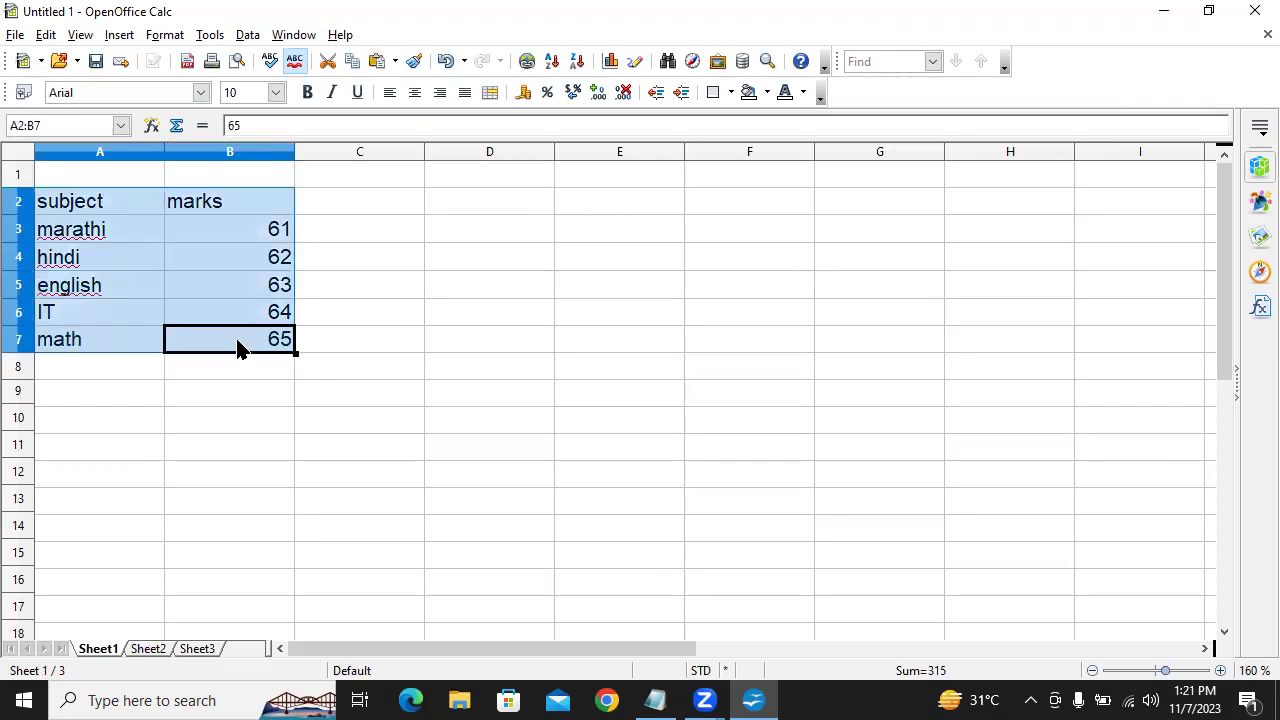
double_click(94, 400)
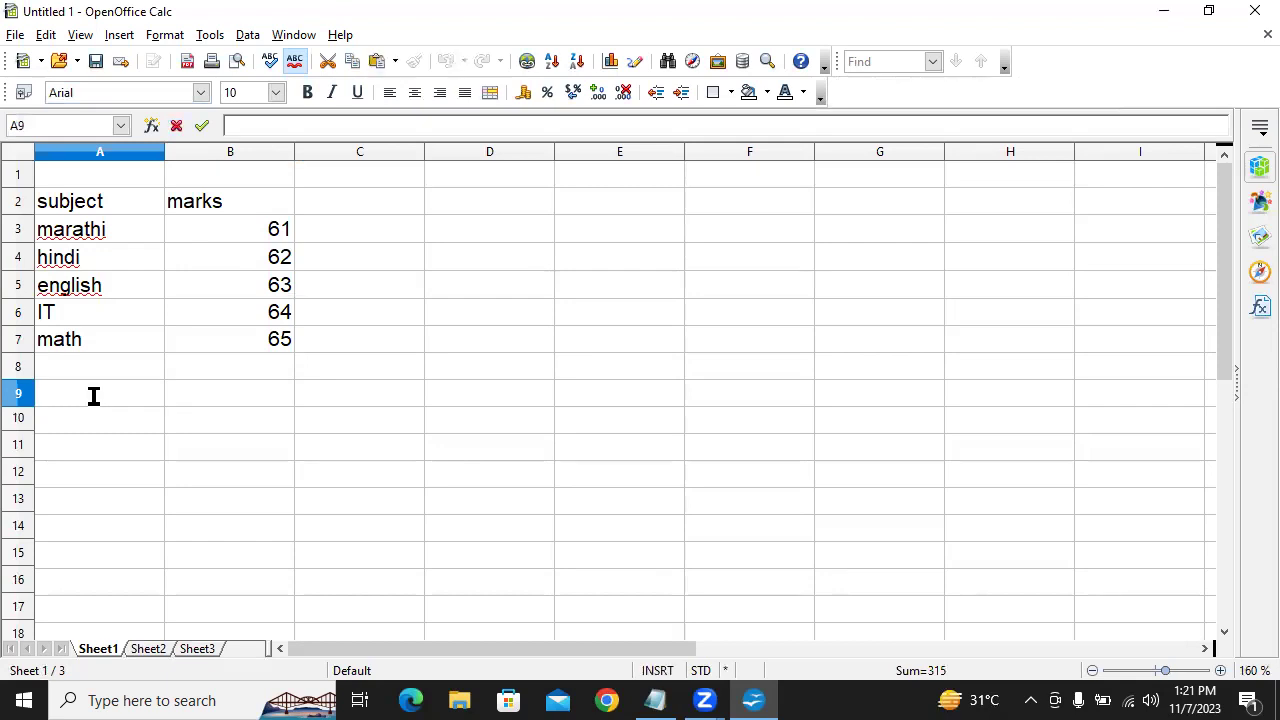
click(147, 650)
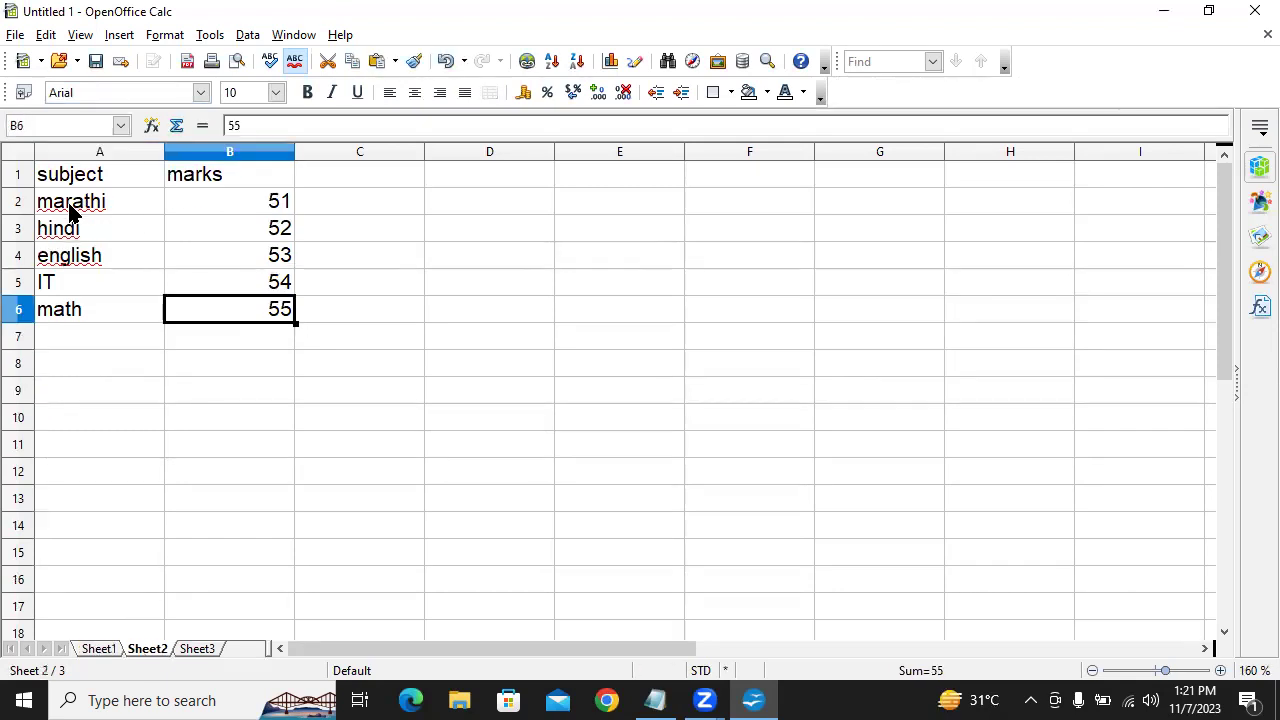
drag(66, 201, 247, 313)
key(ctrl+c)
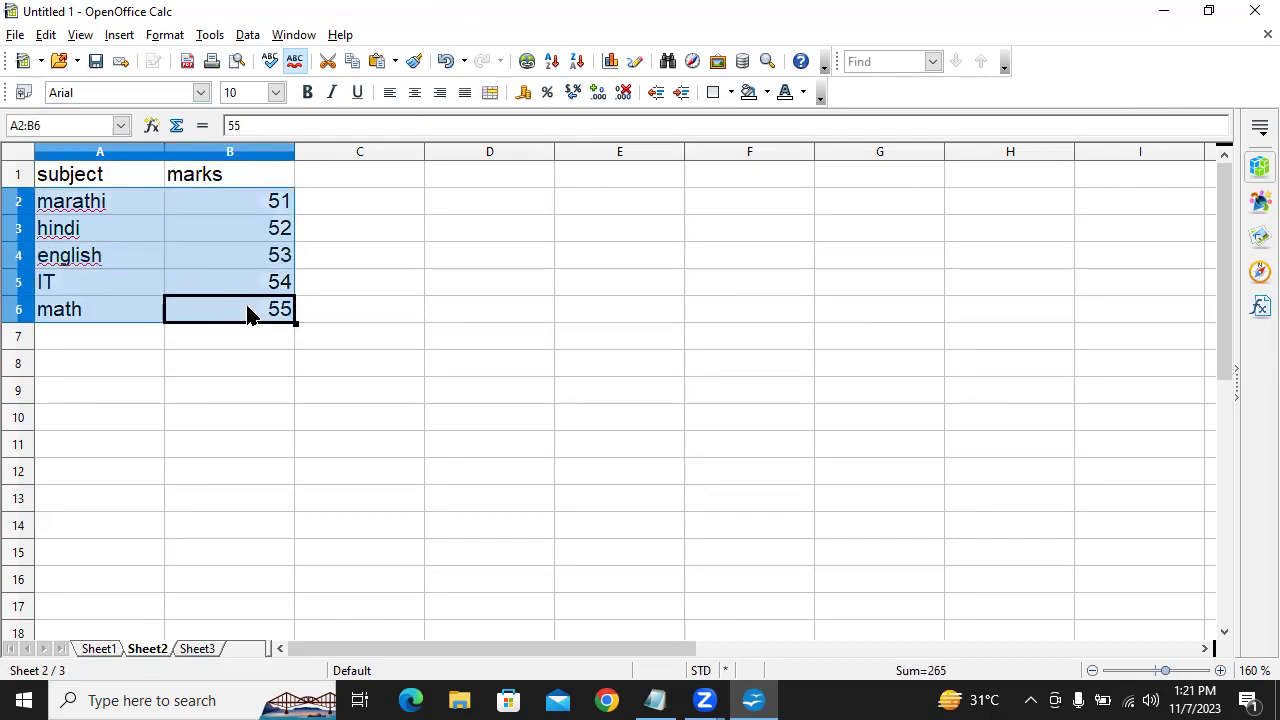
click(104, 655)
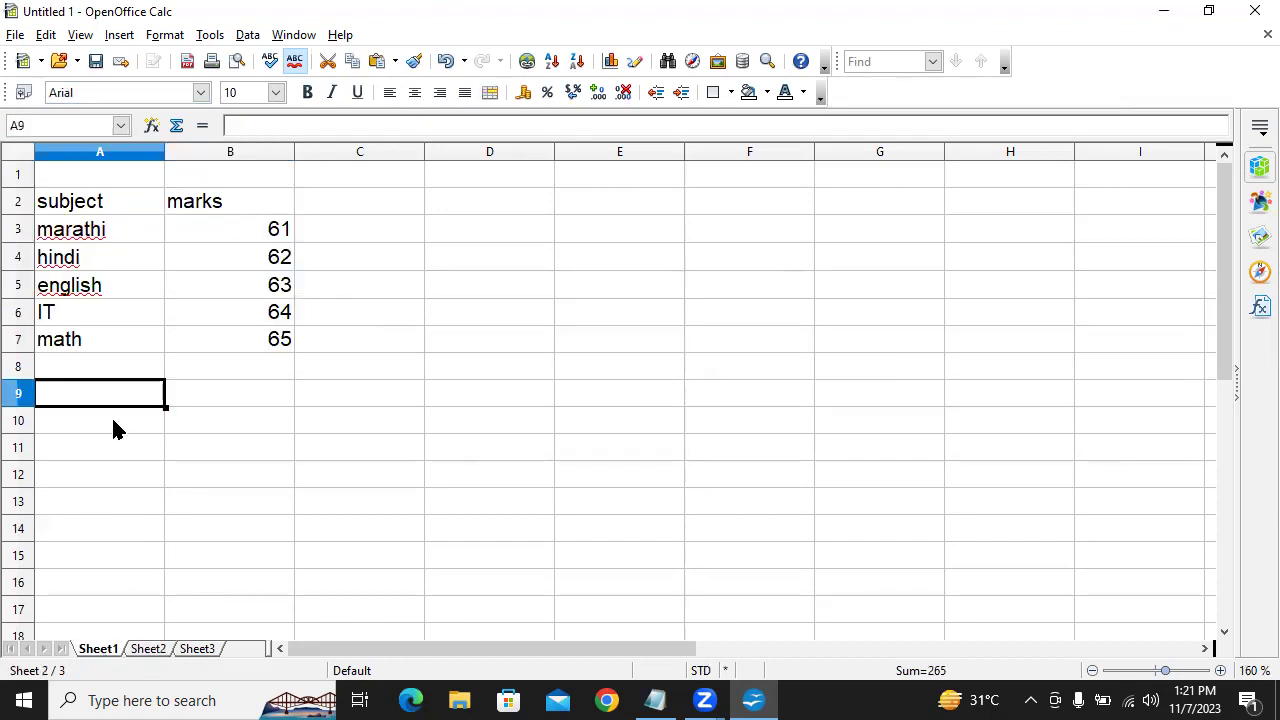
key(ctrl+v)
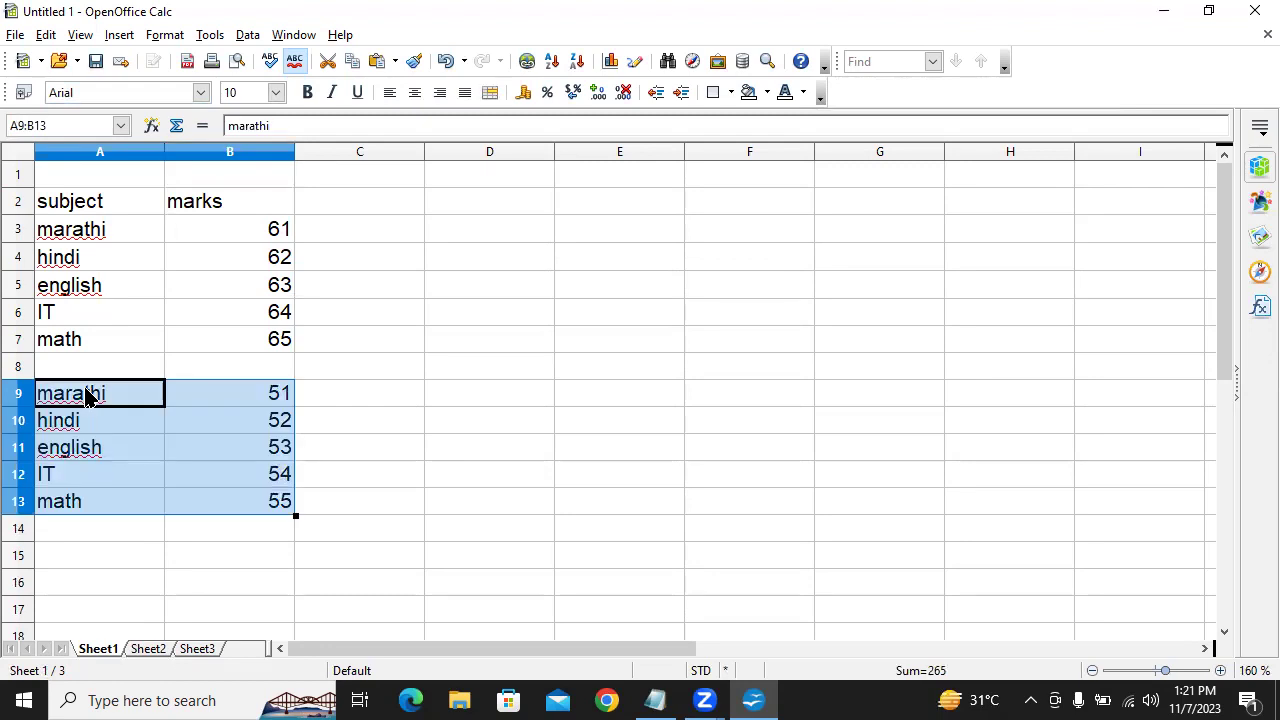
click(199, 428)
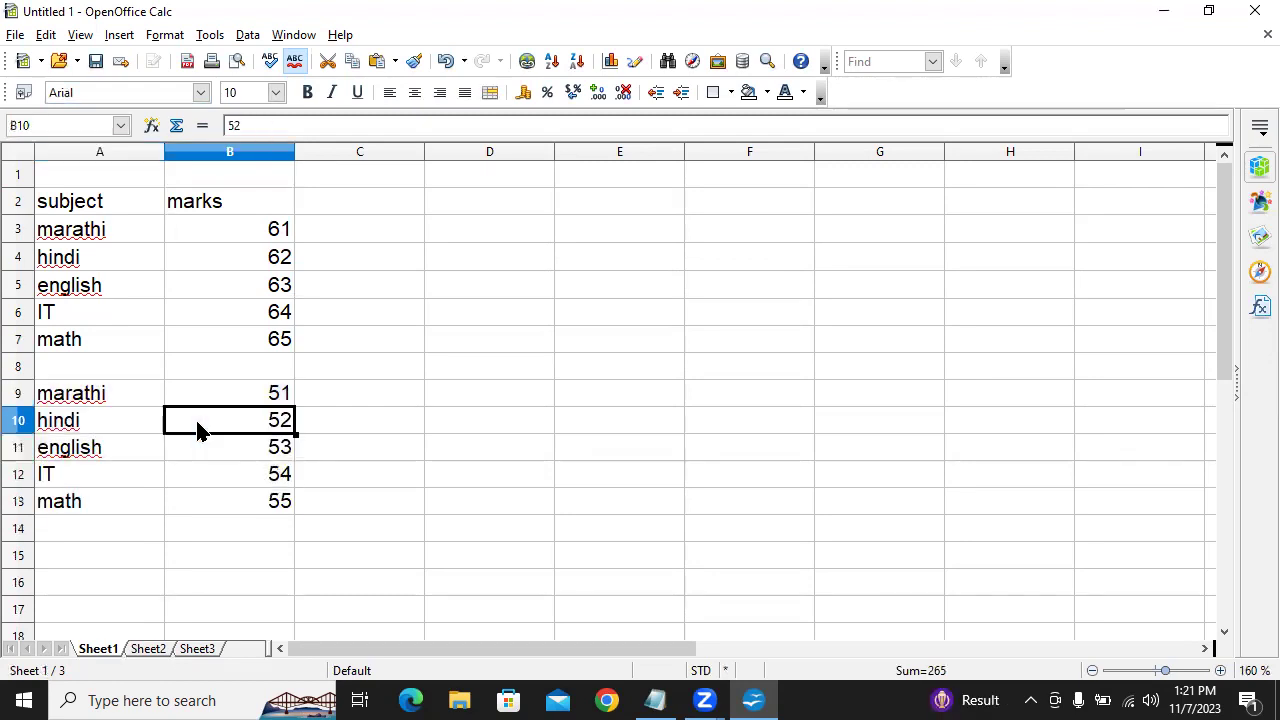
click(75, 398)
key(F2)
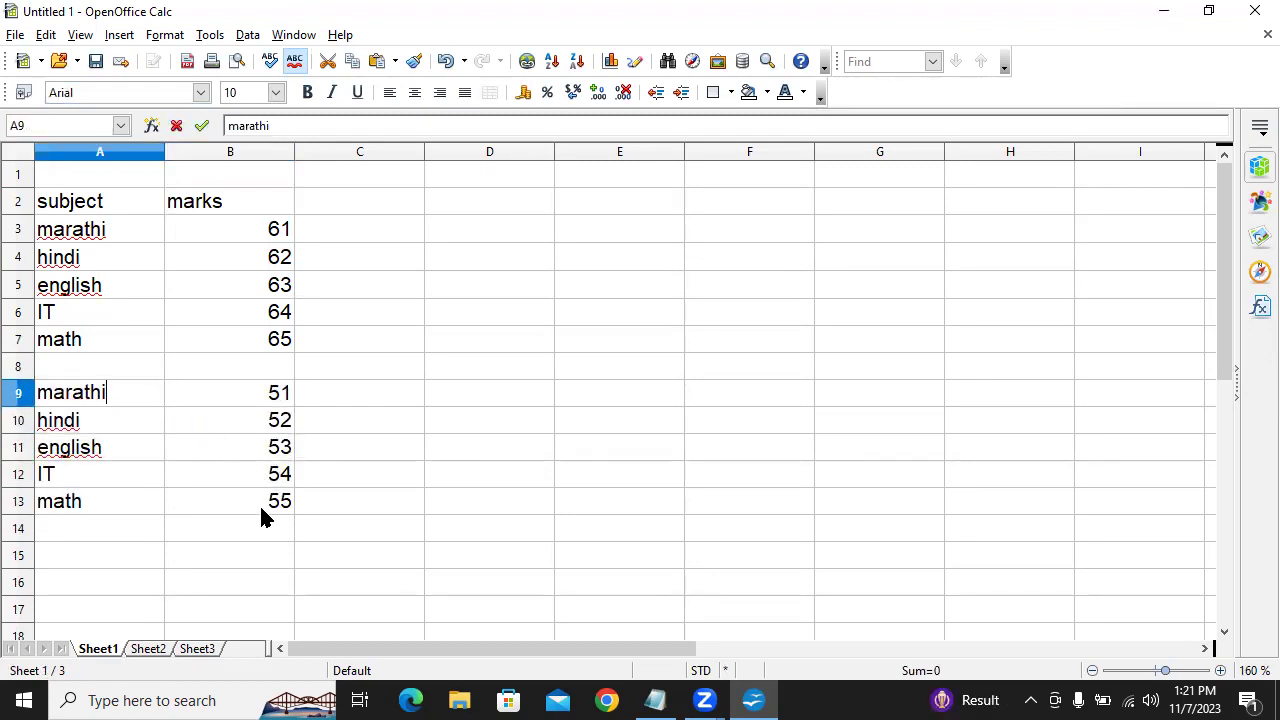
drag(206, 389, 246, 500)
click(125, 392)
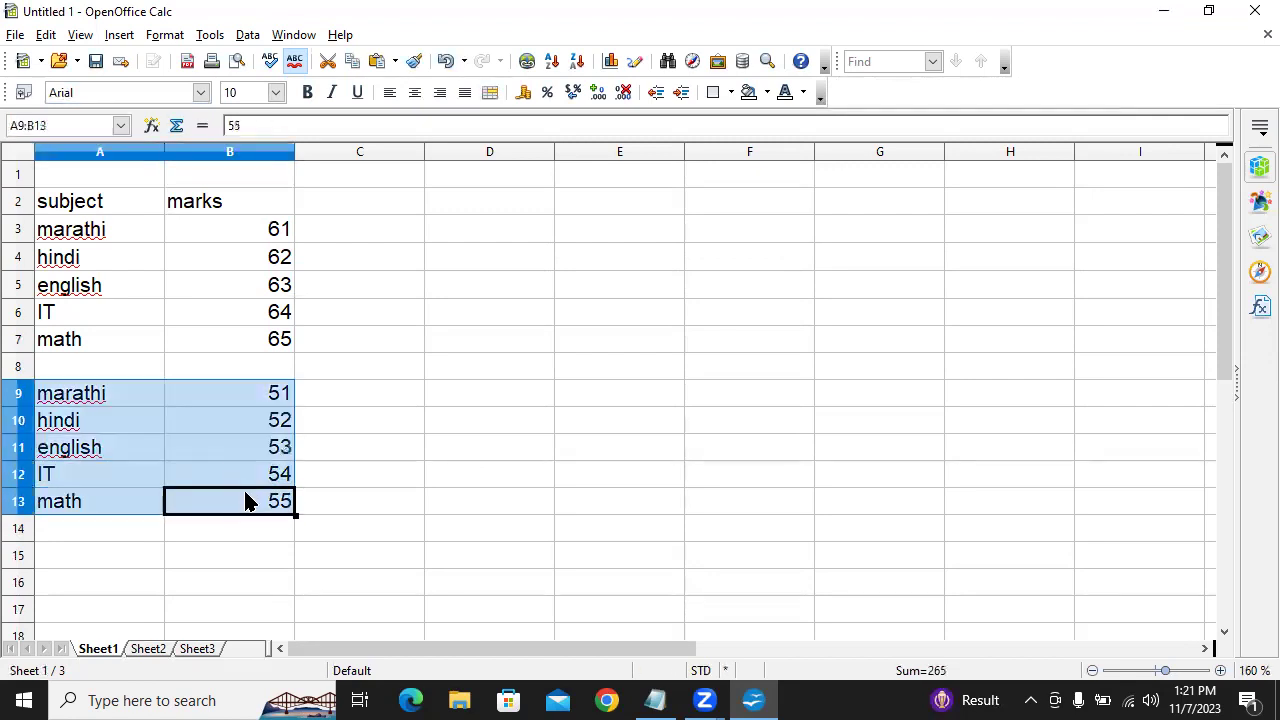
click(89, 229)
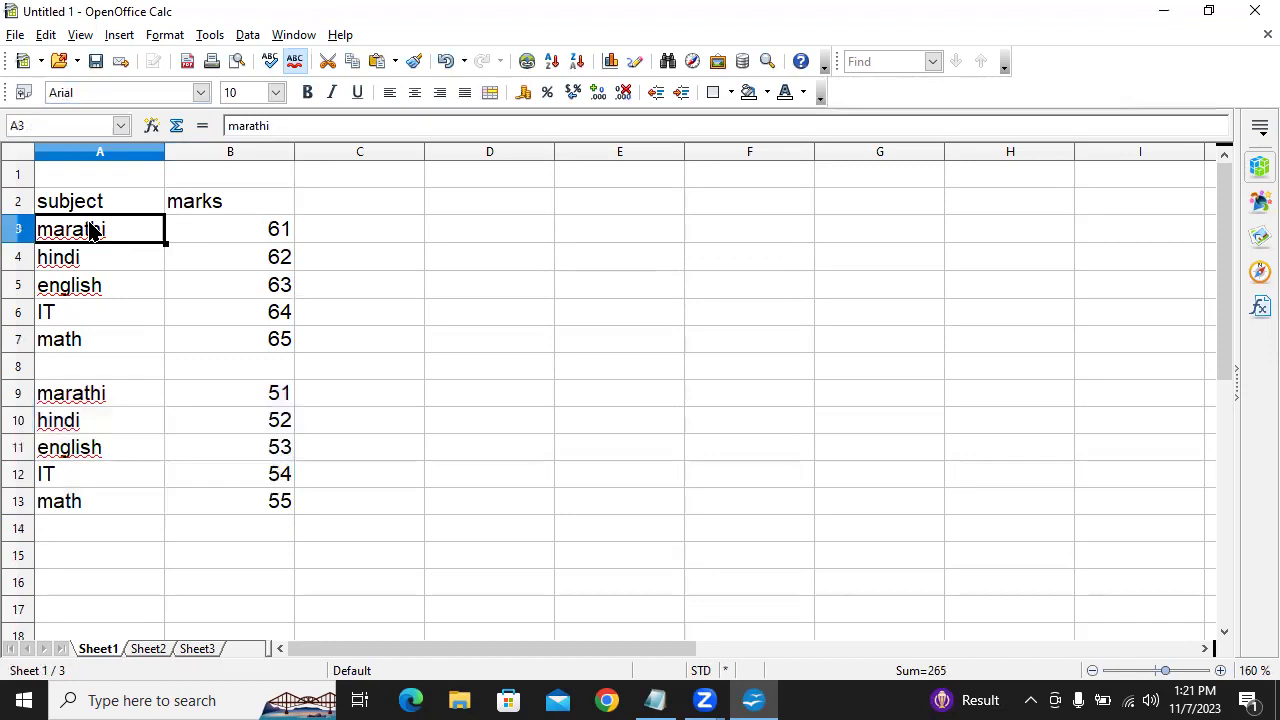
key(F2)
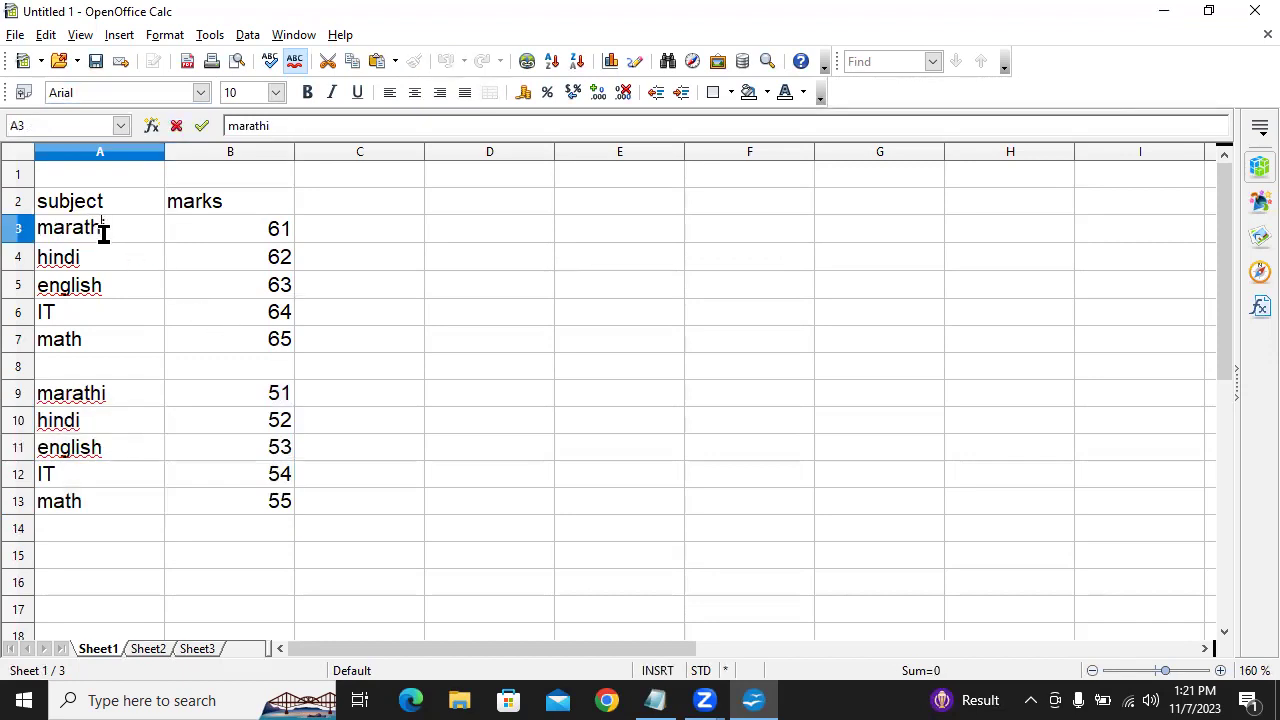
click(167, 229)
click(100, 233)
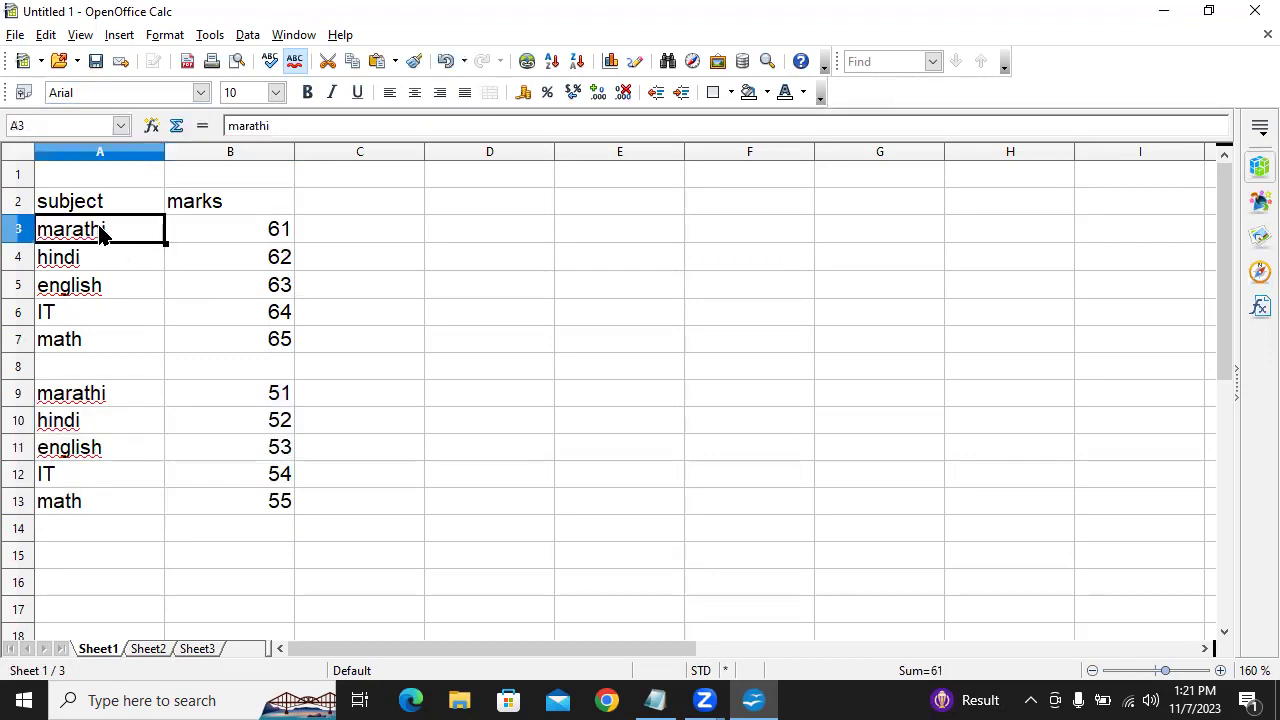
key(F2)
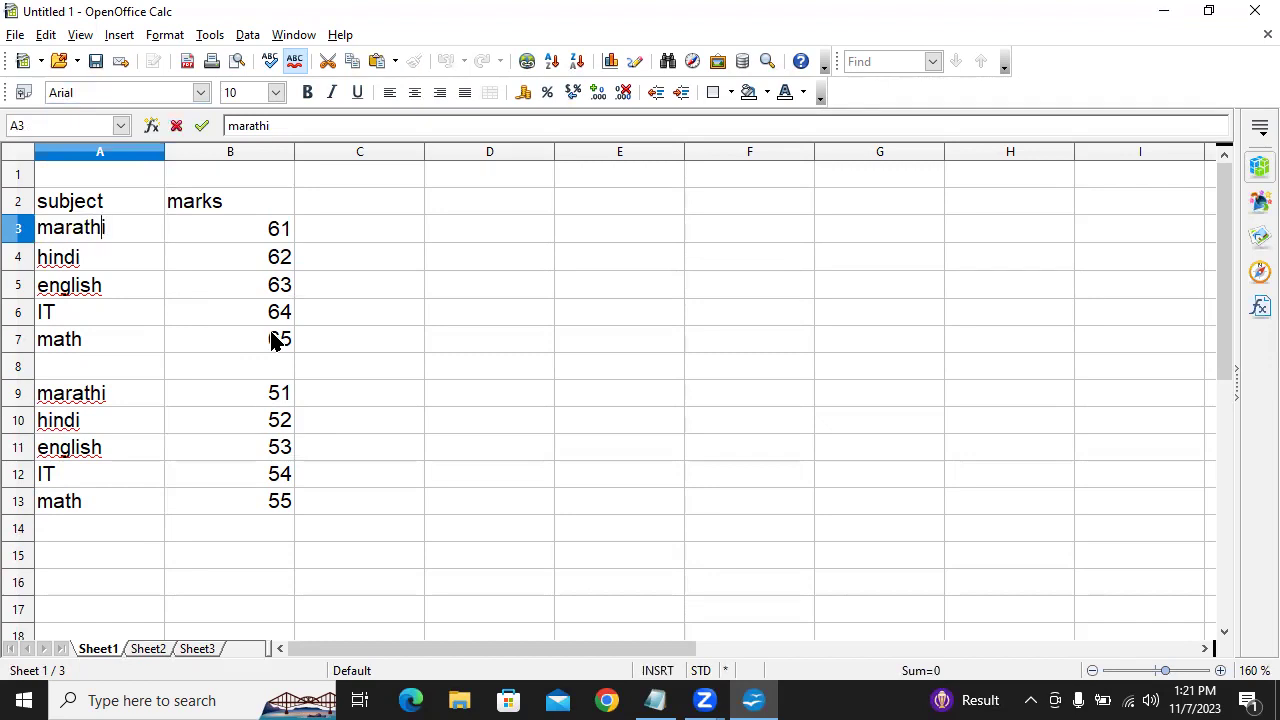
click(272, 340)
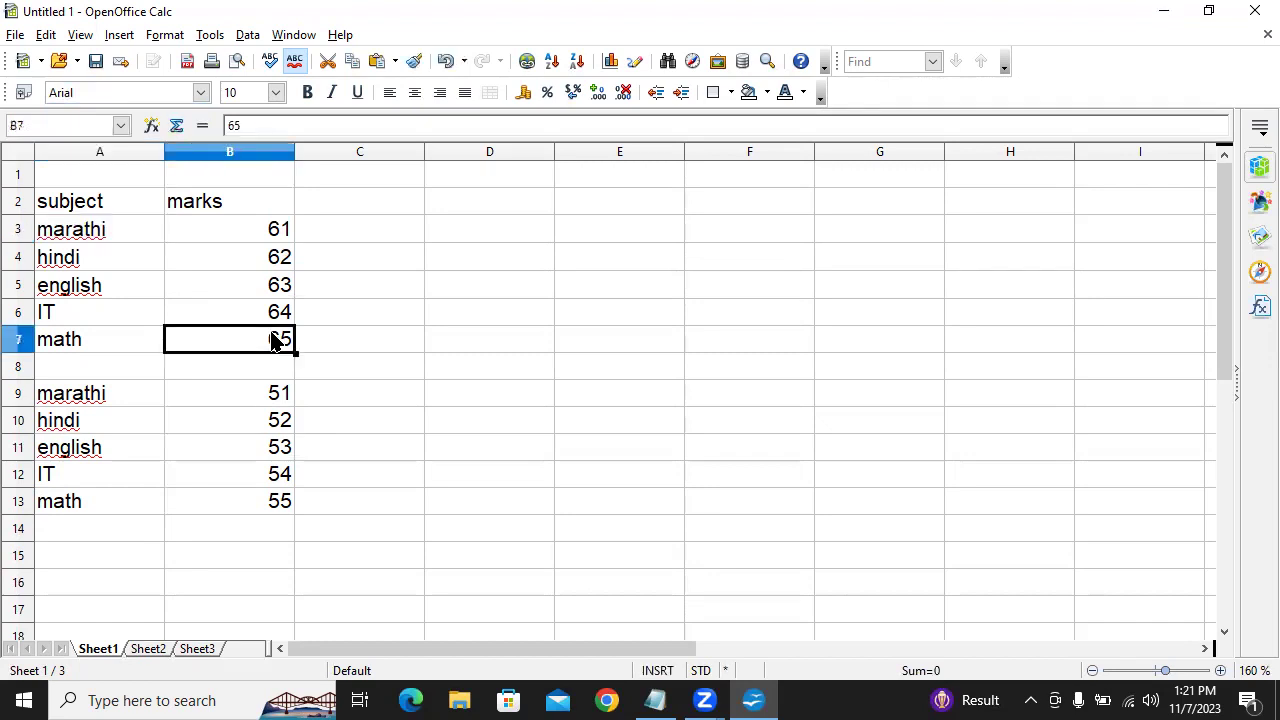
key(shift+Left)
key(shift+Up)
key(shift+Up)
key(shift+Up)
key(shift+Up)
Duplicate the second block of subjects and marks, A9:B13, to Sheet1 starting at cell A15.
key(Down)
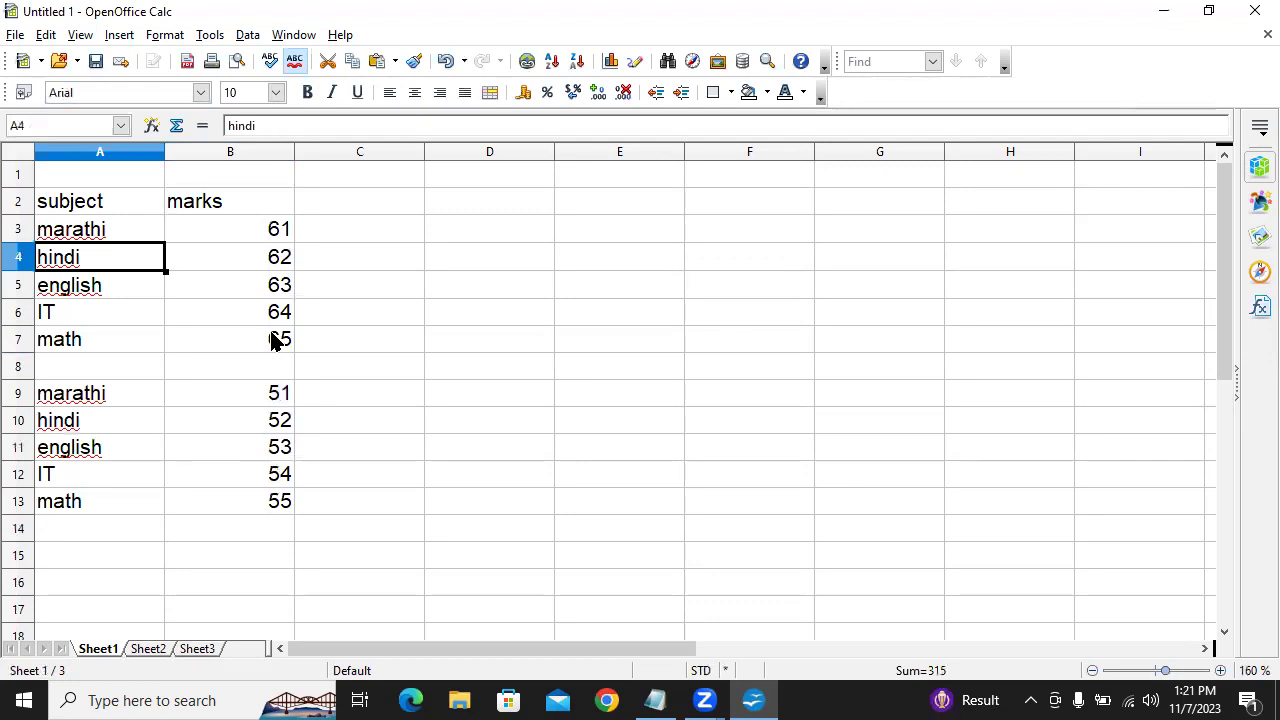
key(Down)
key(Down)
key(Down)
key(Down)
key(Down)
key(shift+Right)
key(shift+Down)
key(shift+Down)
key(shift+Down)
key(shift+Down)
key(ctrl+c)
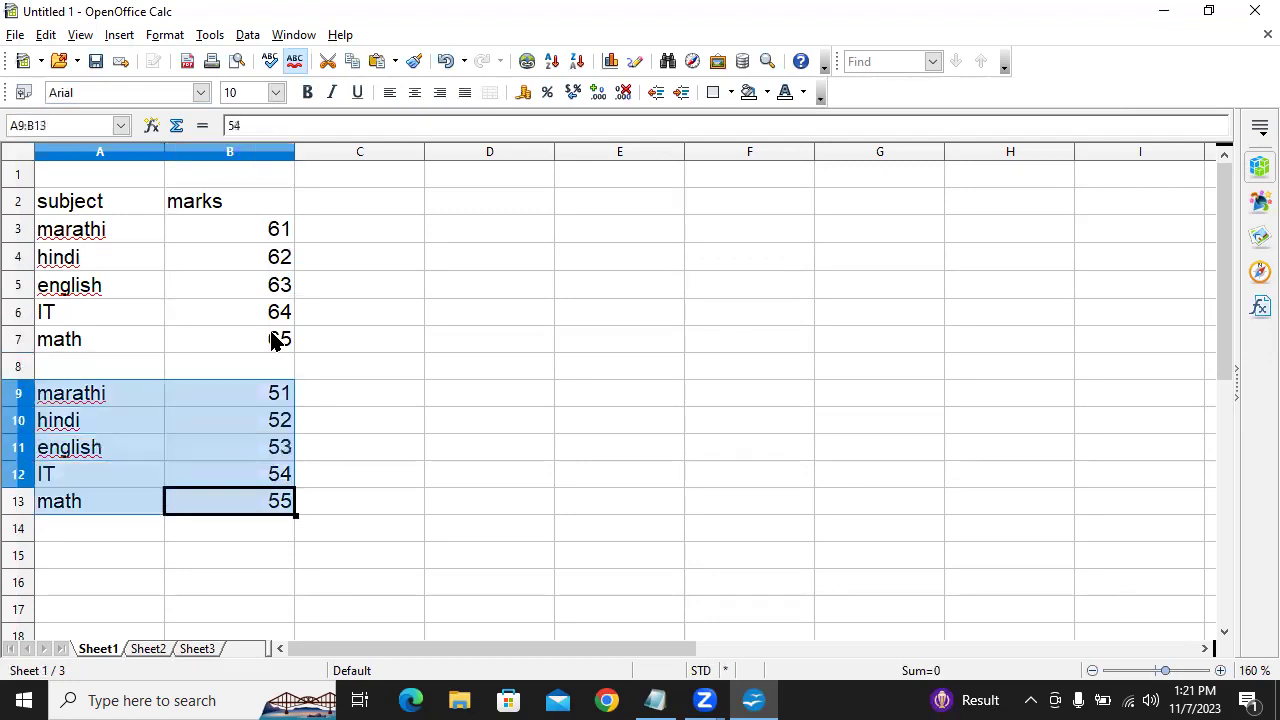
click(82, 567)
key(ctrl+v)
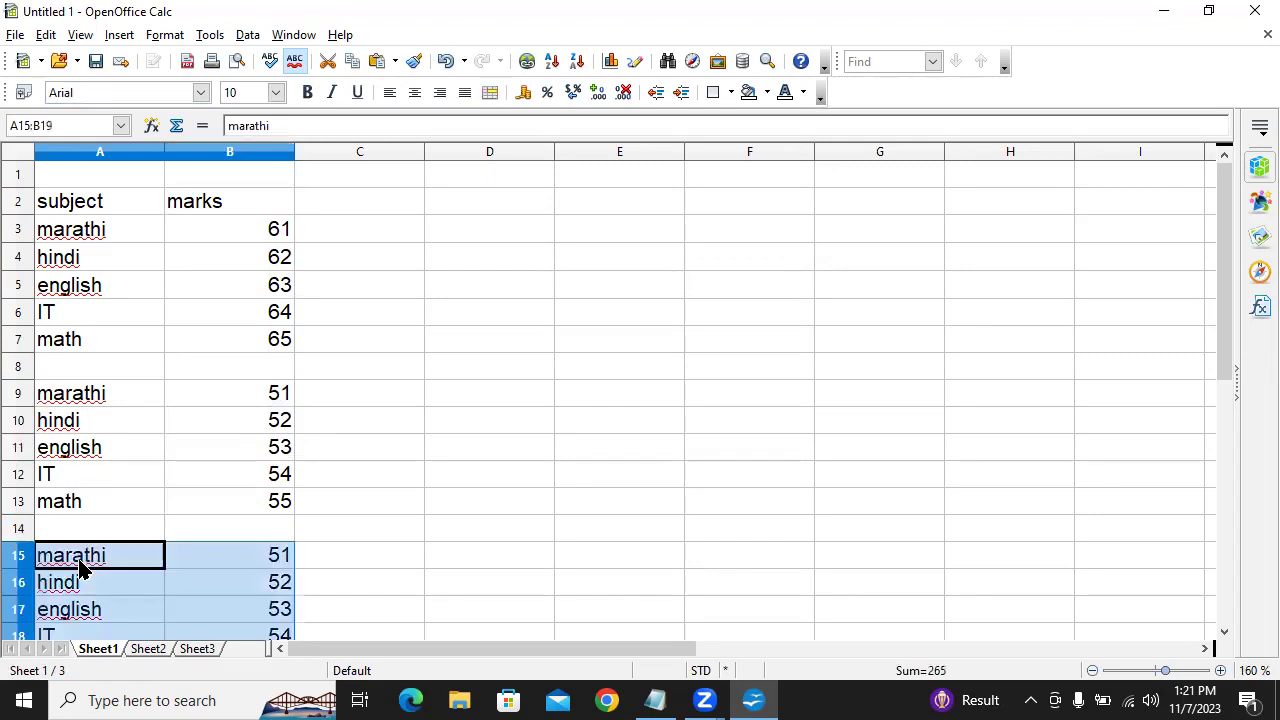
Set the third block's marks in B15:B19 to 41, 42, 43, 44 and 45.
key(Right)
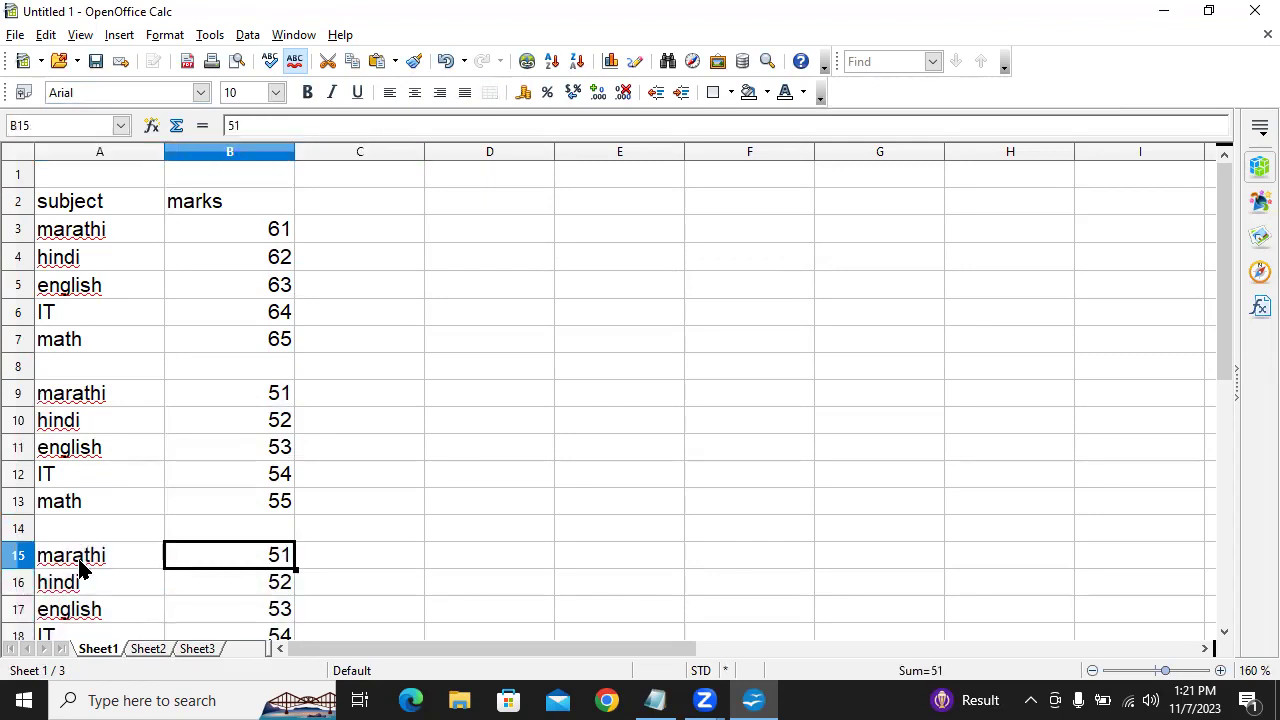
text(41)
key(Return)
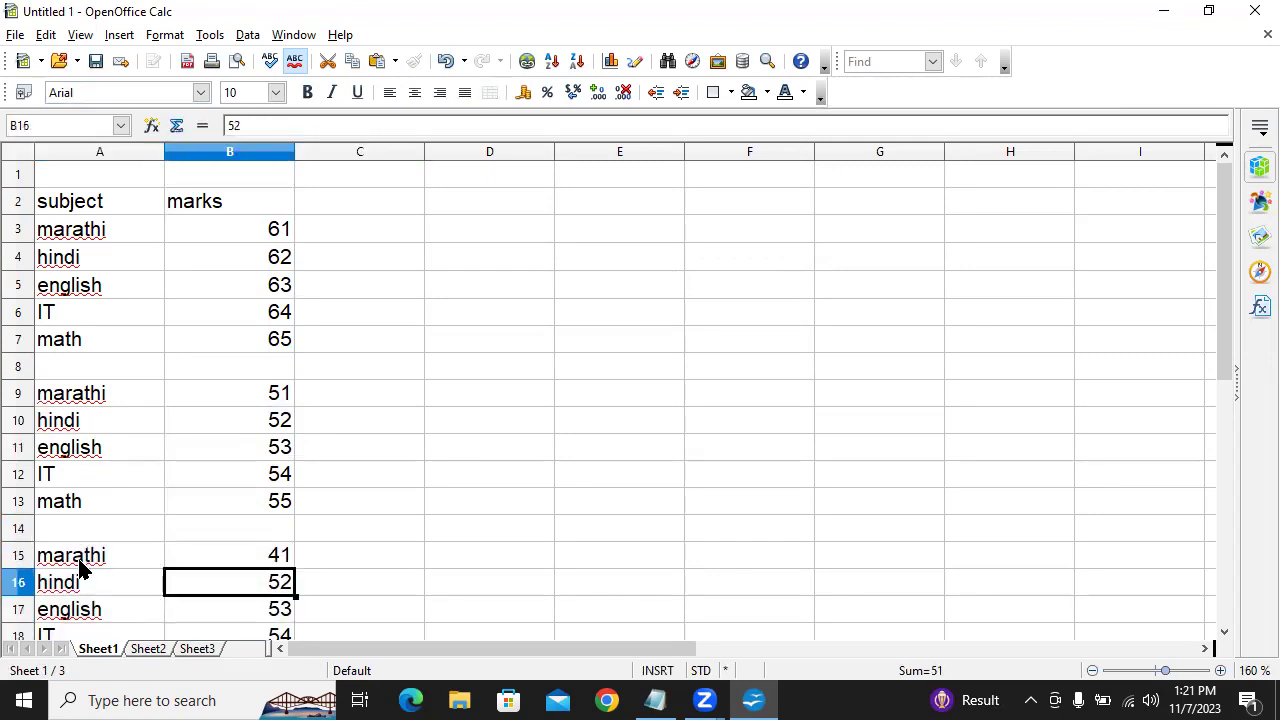
text(42)
key(Return)
text(43)
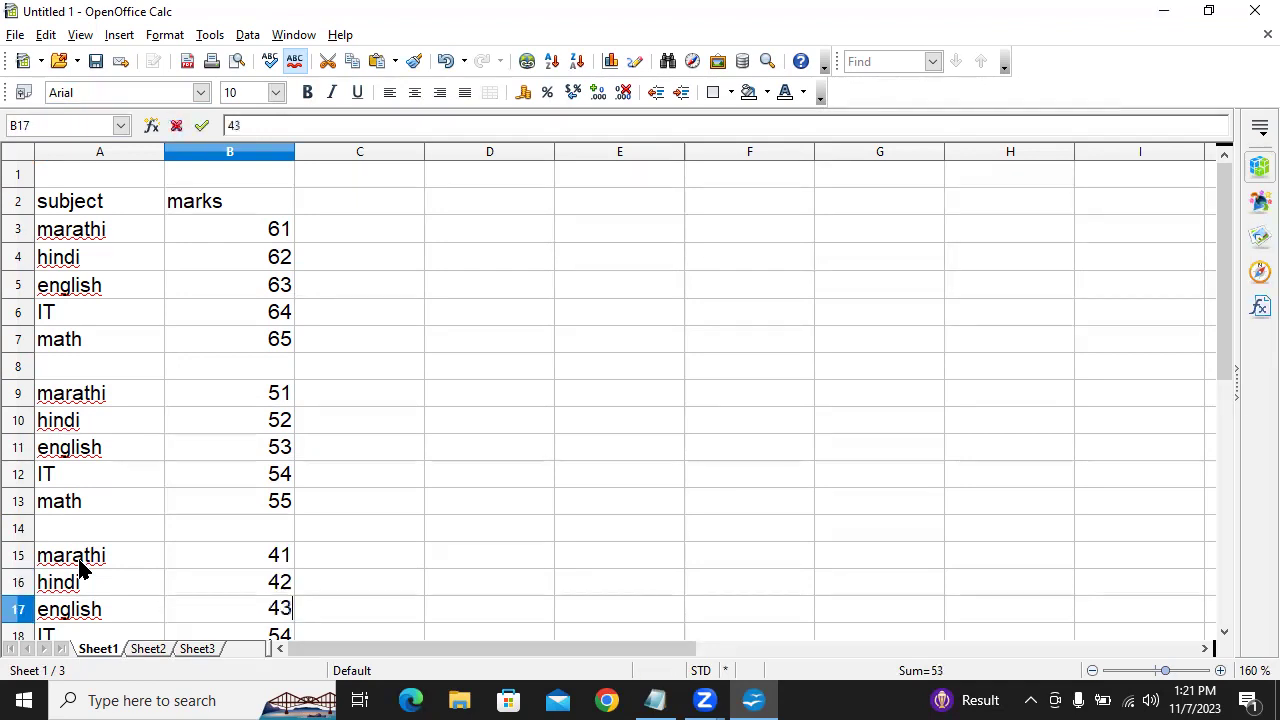
key(Return)
text(44)
key(Return)
text(45)
key(Return)
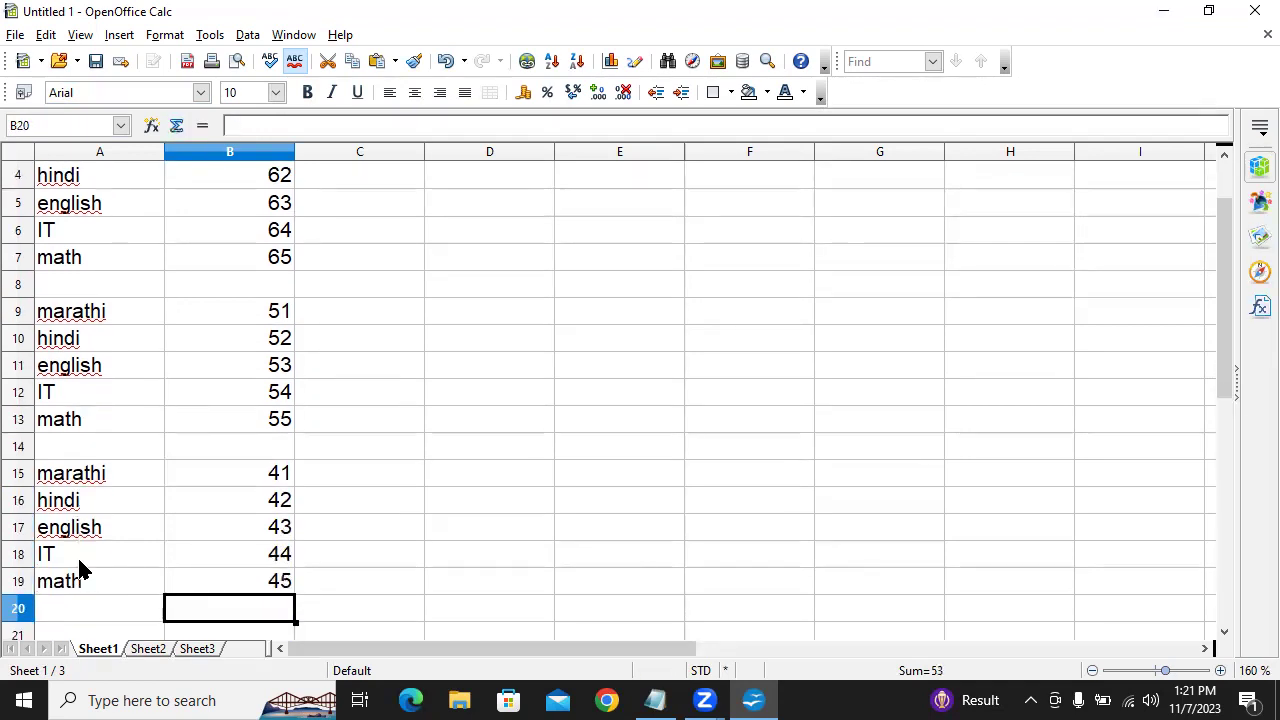
key(Return)
key(Return)
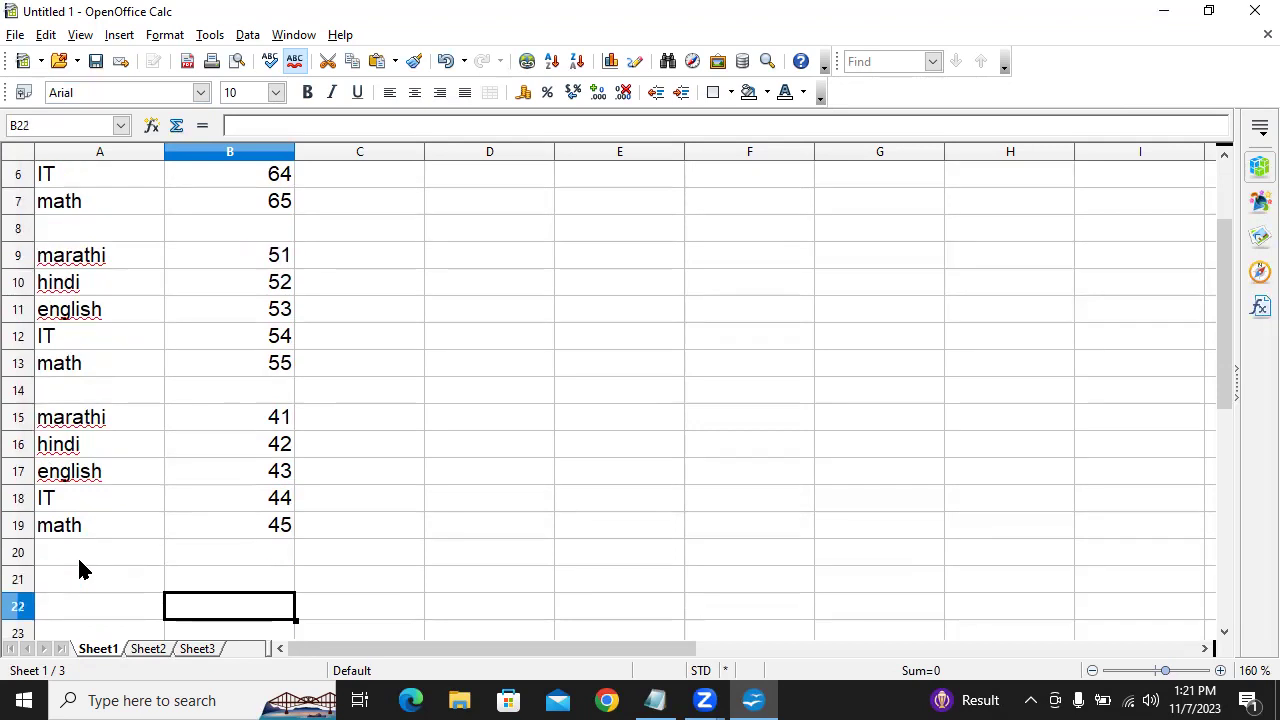
Examine all three blocks of subjects and marks in A2:B19 on Sheet1 together.
click(1091, 671)
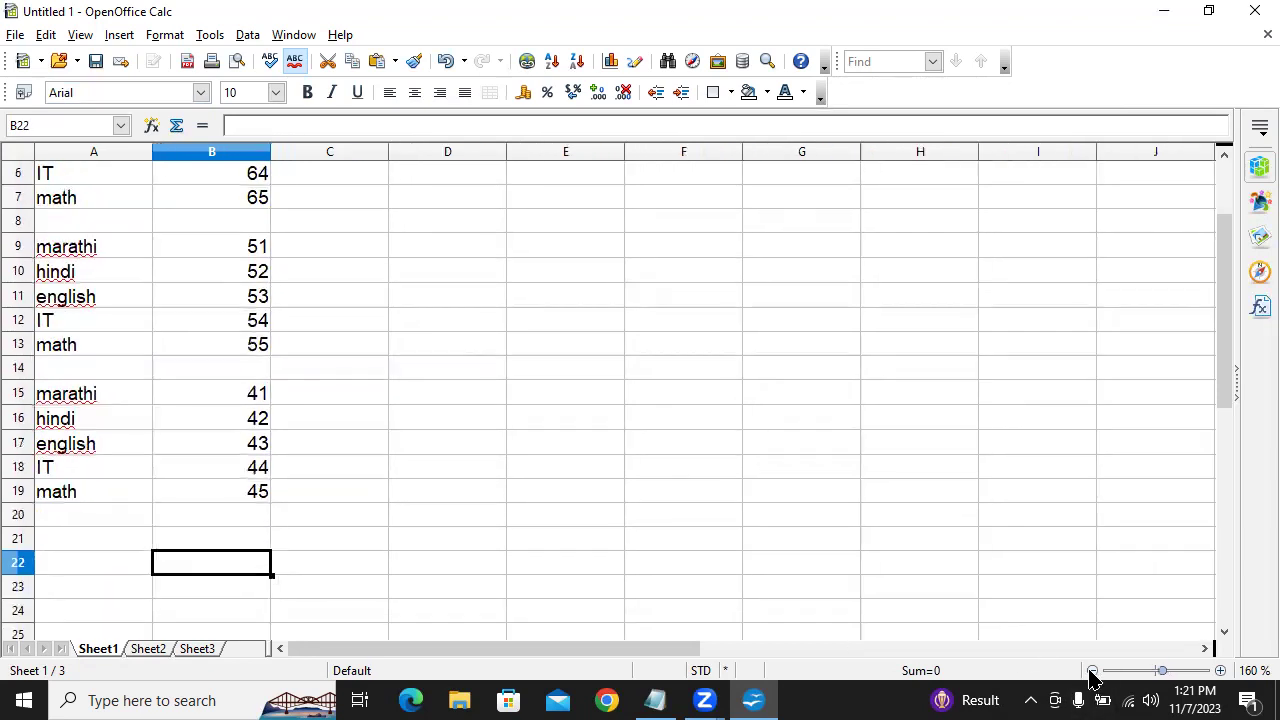
scroll(823, 403, up, 2)
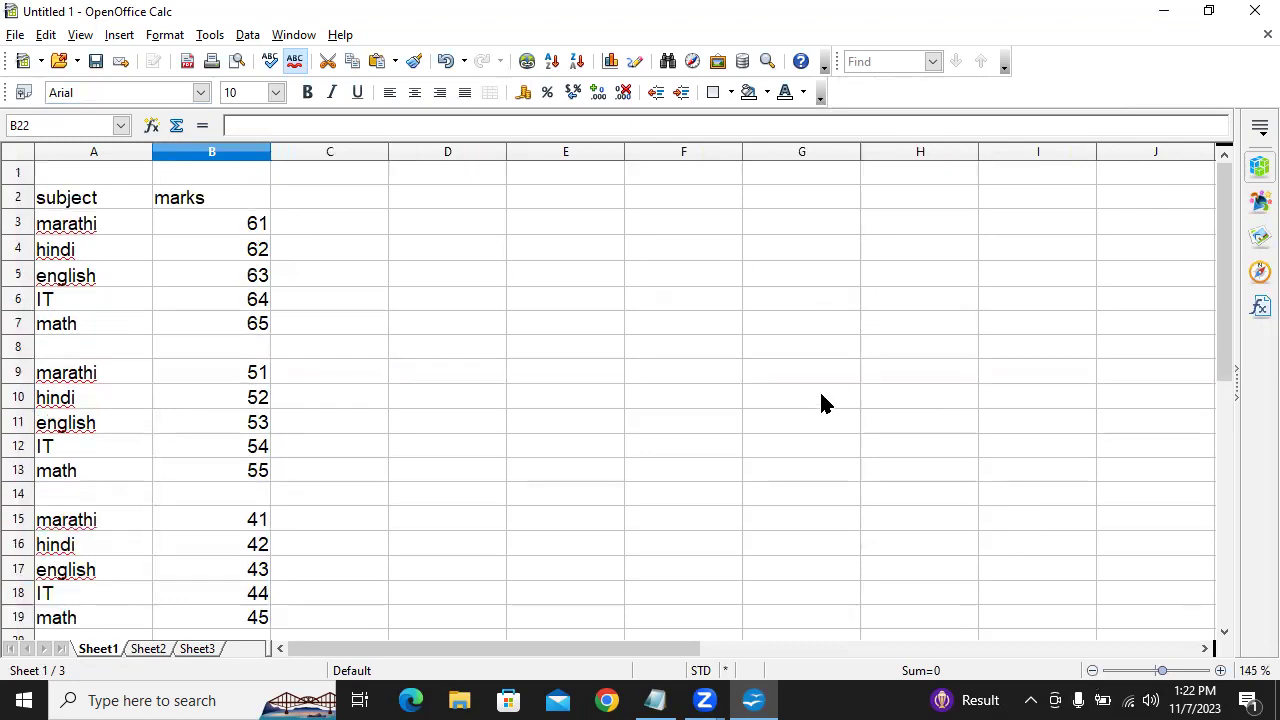
click(1092, 671)
click(1096, 675)
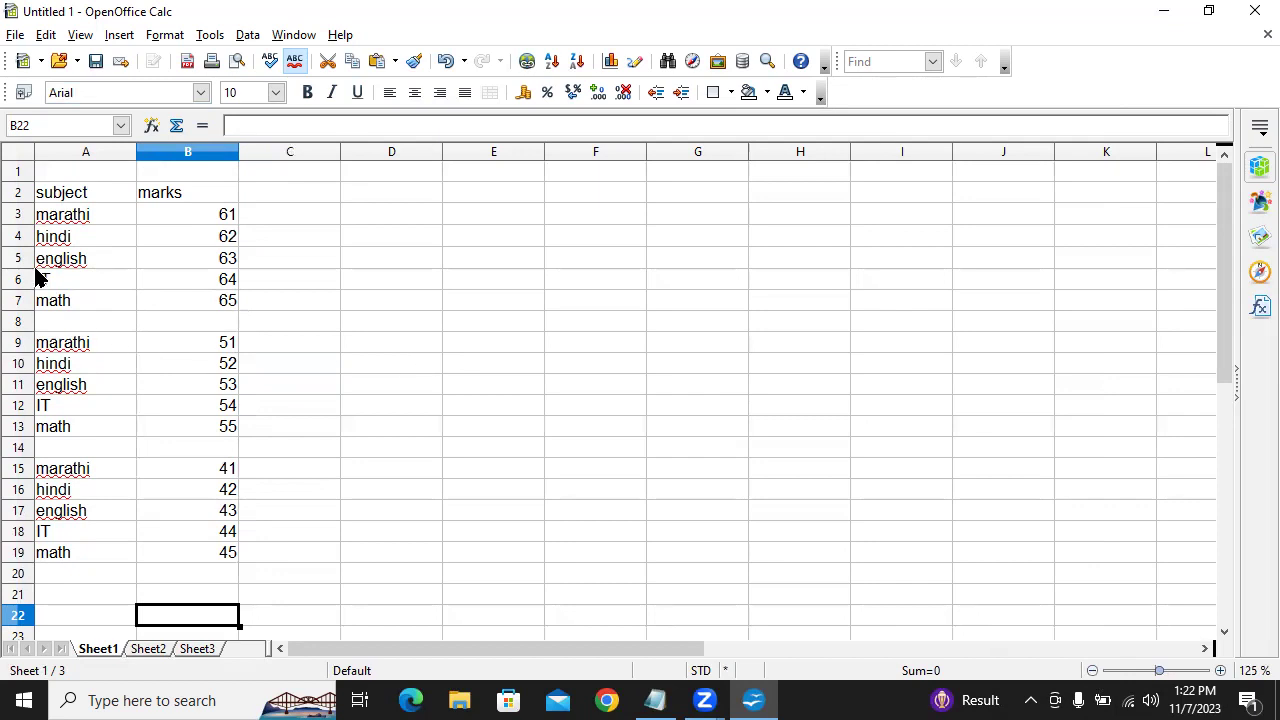
click(69, 199)
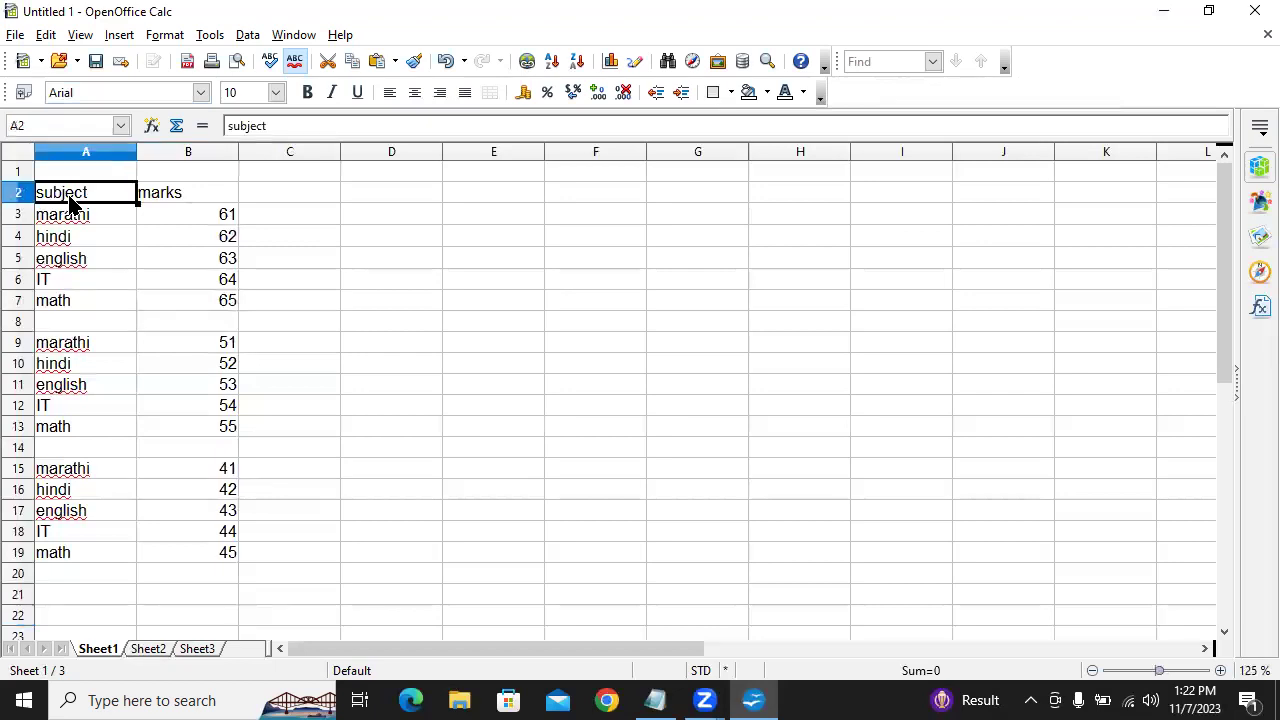
drag(69, 199, 94, 555)
click(299, 215)
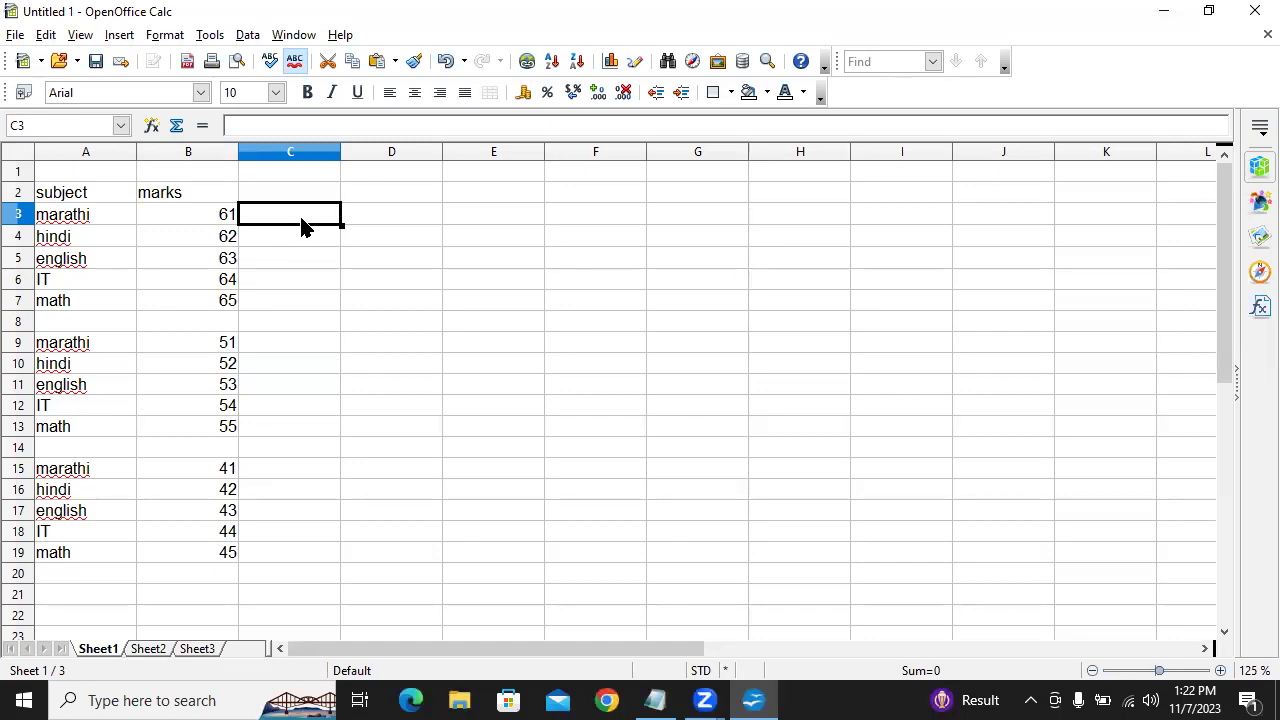
Apply subtotals to the first table from A1, grouped by subject and calculated for the subject column with the Sum function.
click(82, 173)
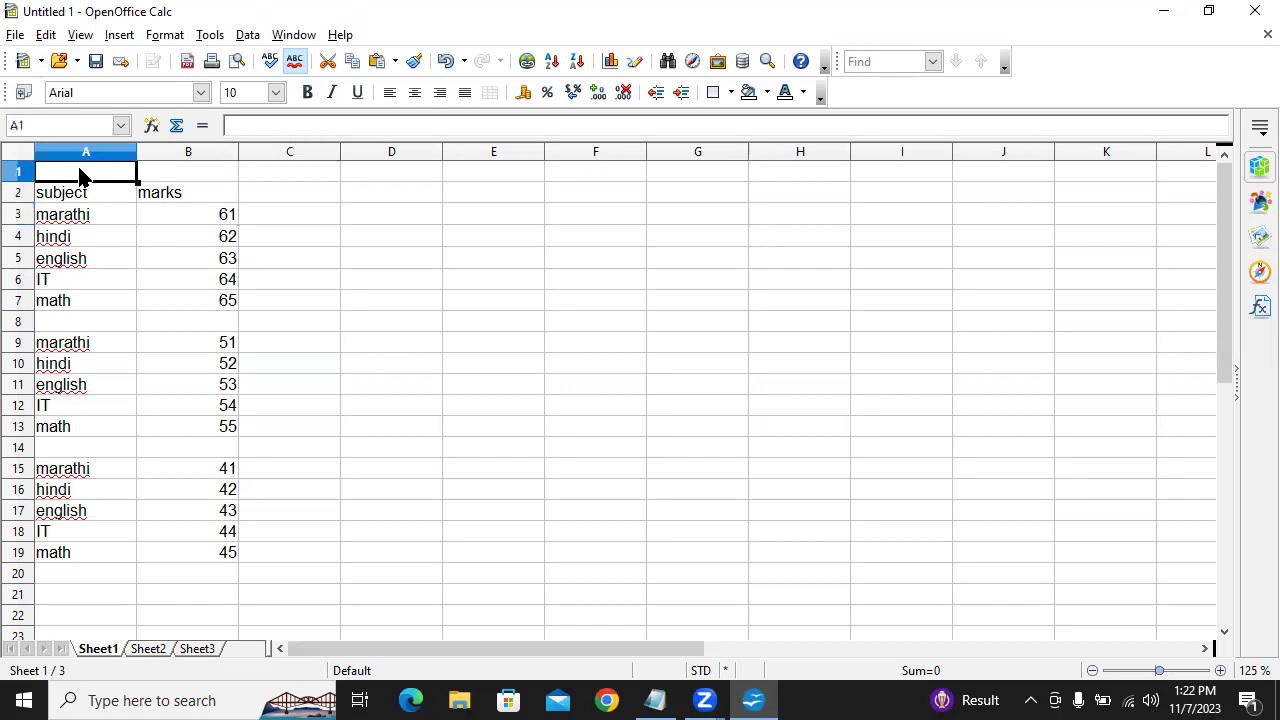
click(256, 40)
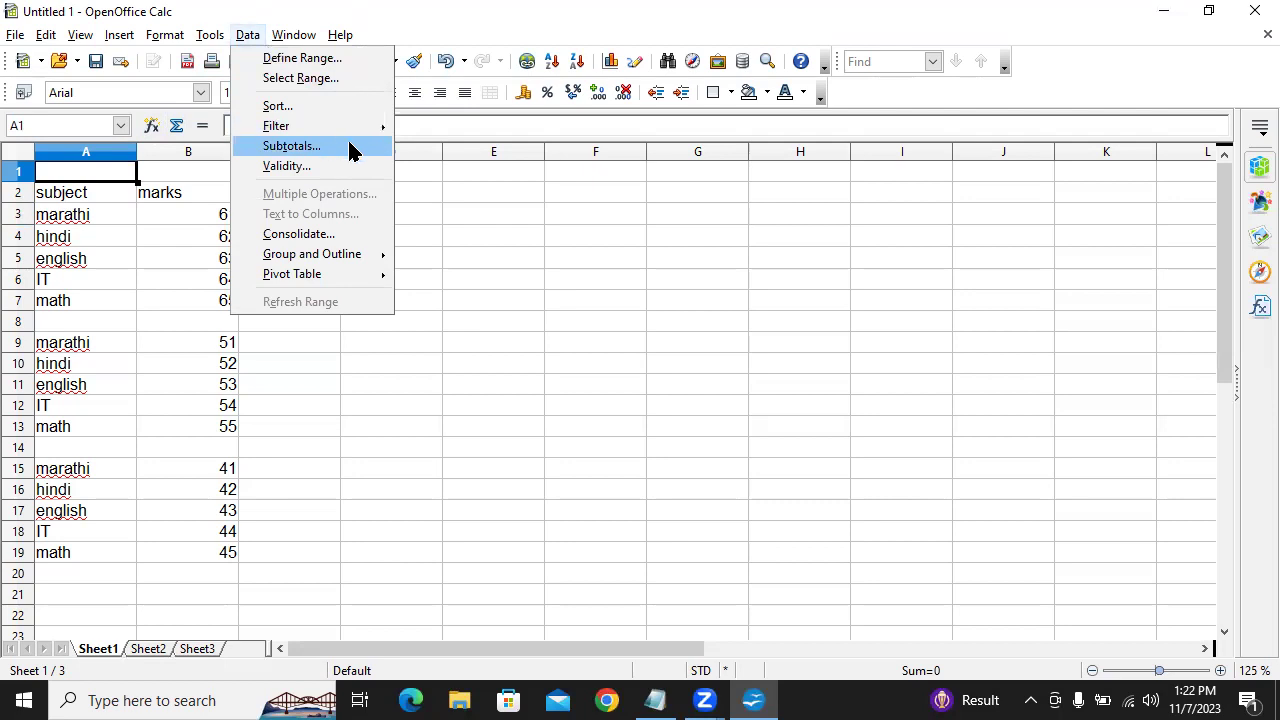
click(350, 147)
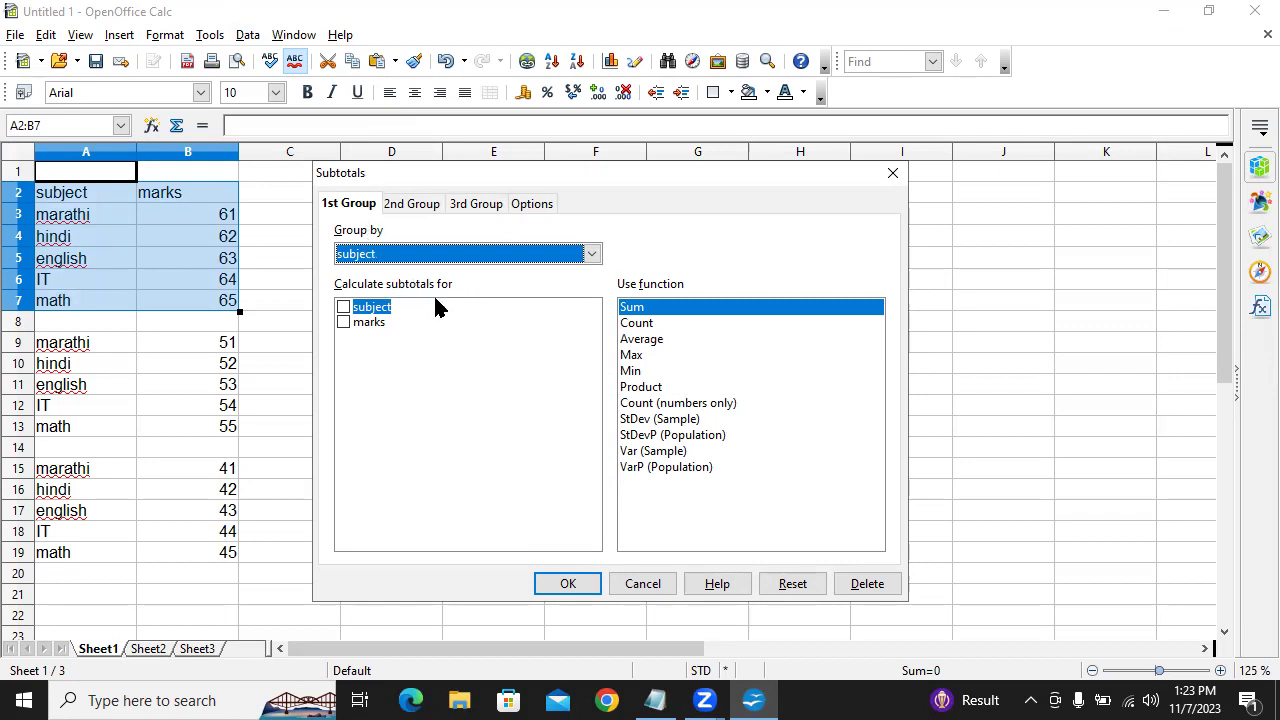
click(344, 308)
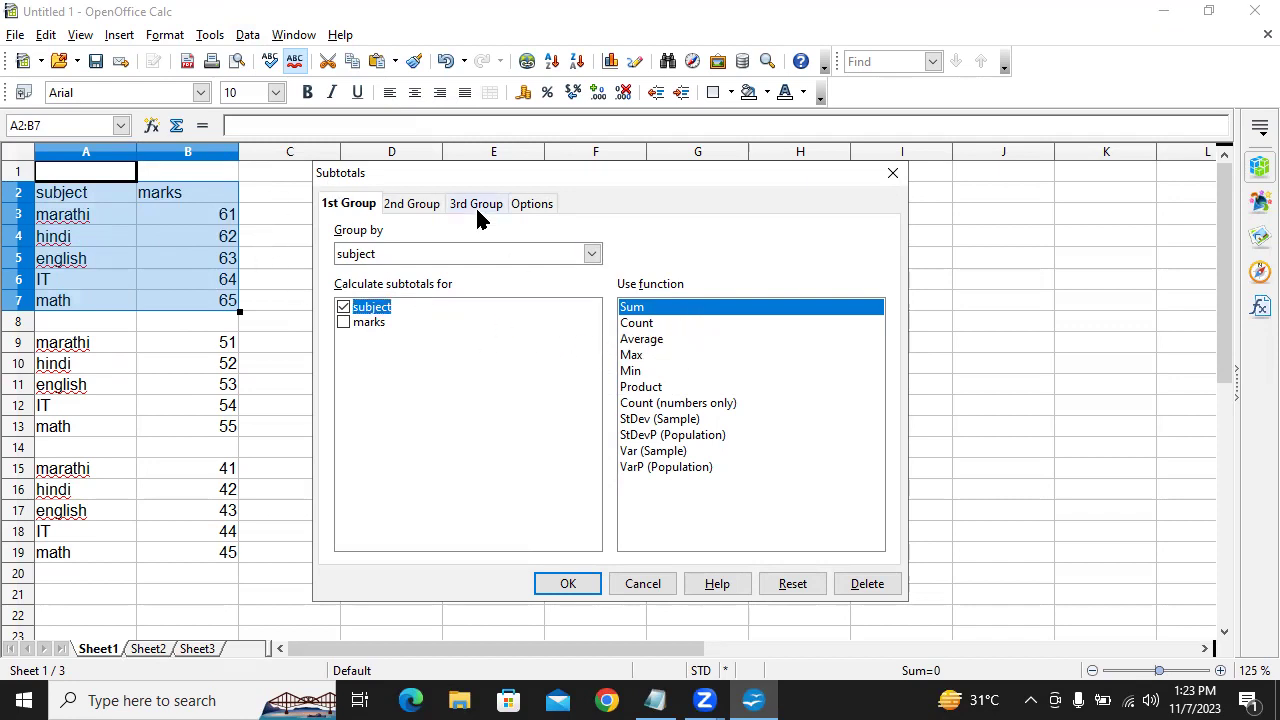
click(547, 205)
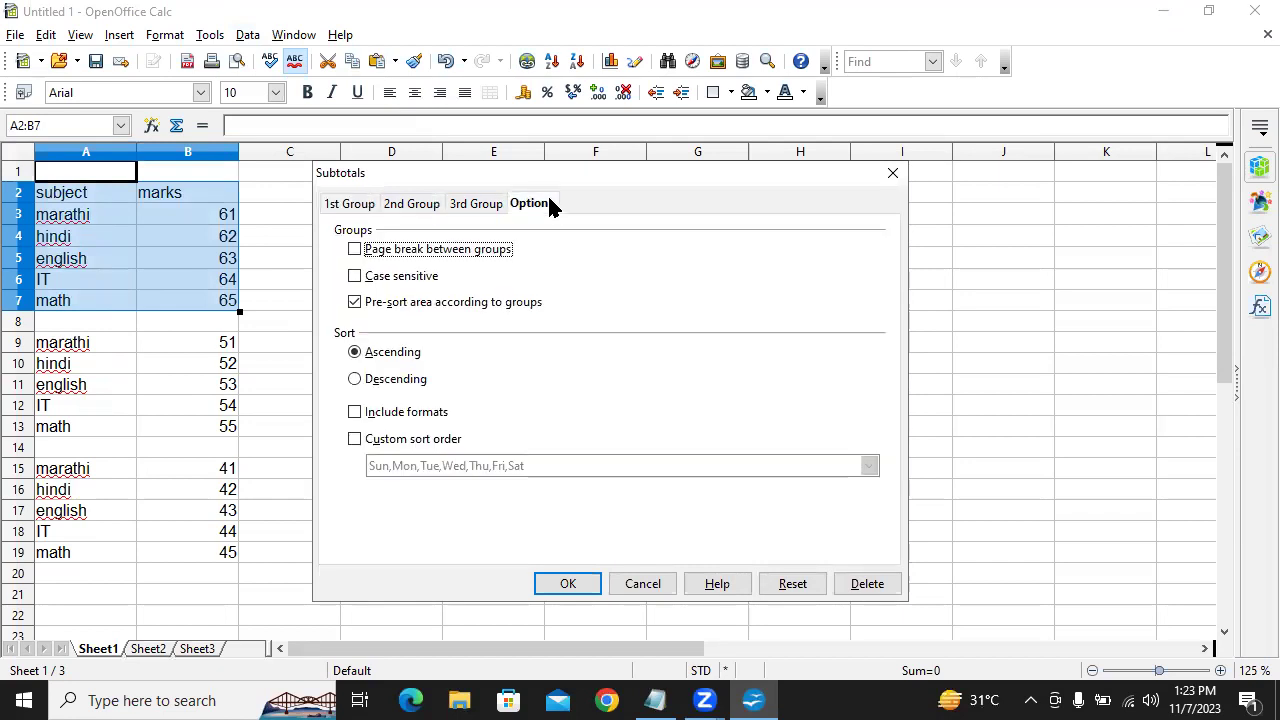
click(354, 206)
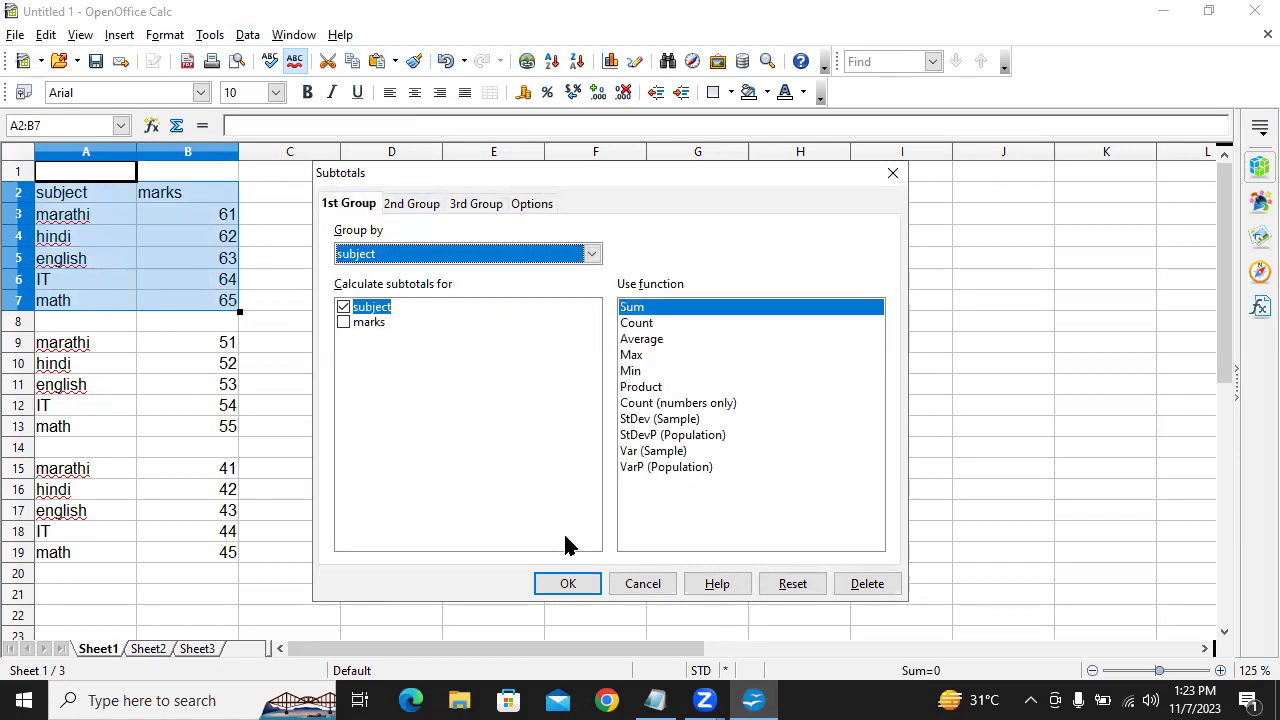
click(568, 584)
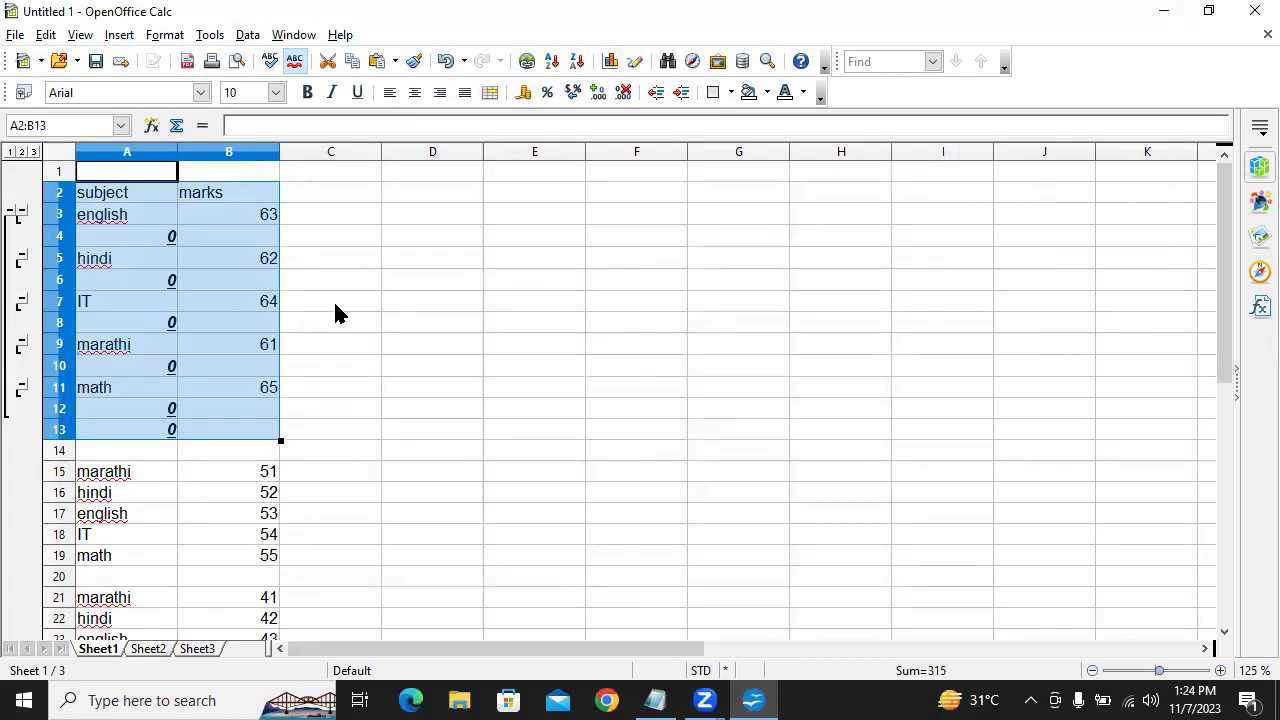
Review the subtotalled sheet and undo the subtotals applied to the first table.
scroll(336, 313, down, 2)
scroll(335, 313, down, 6)
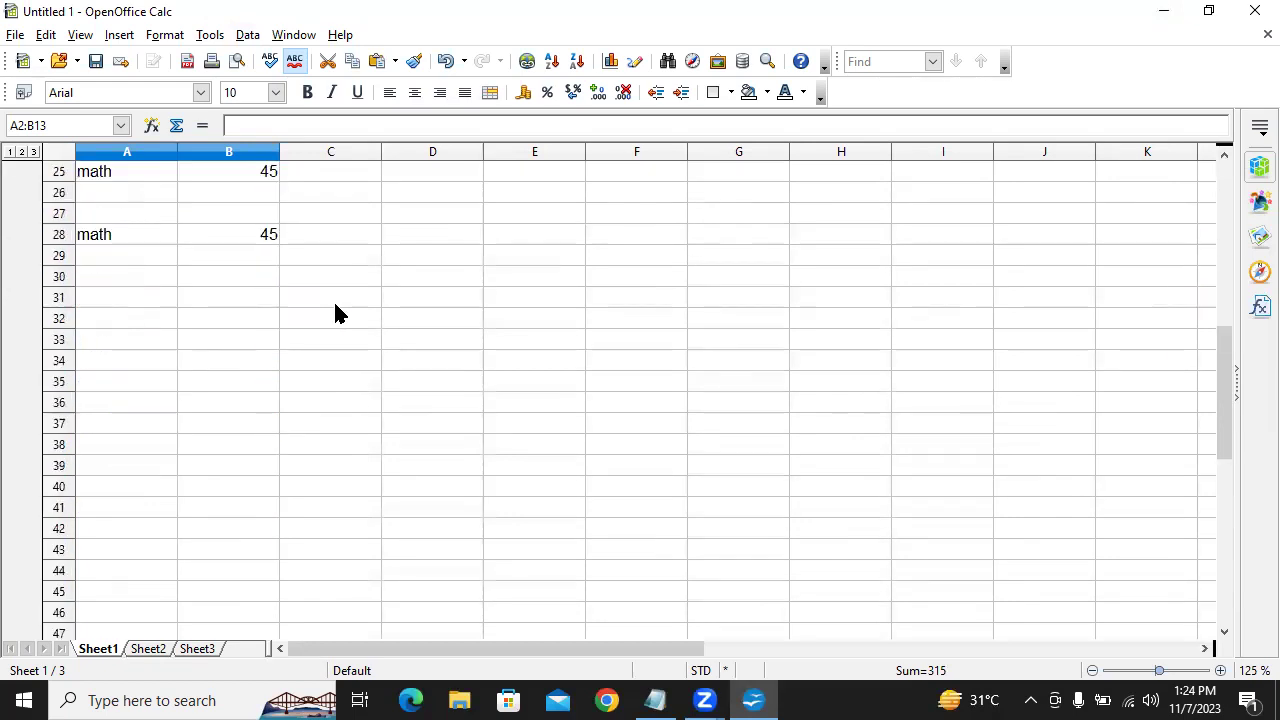
scroll(335, 313, up, 8)
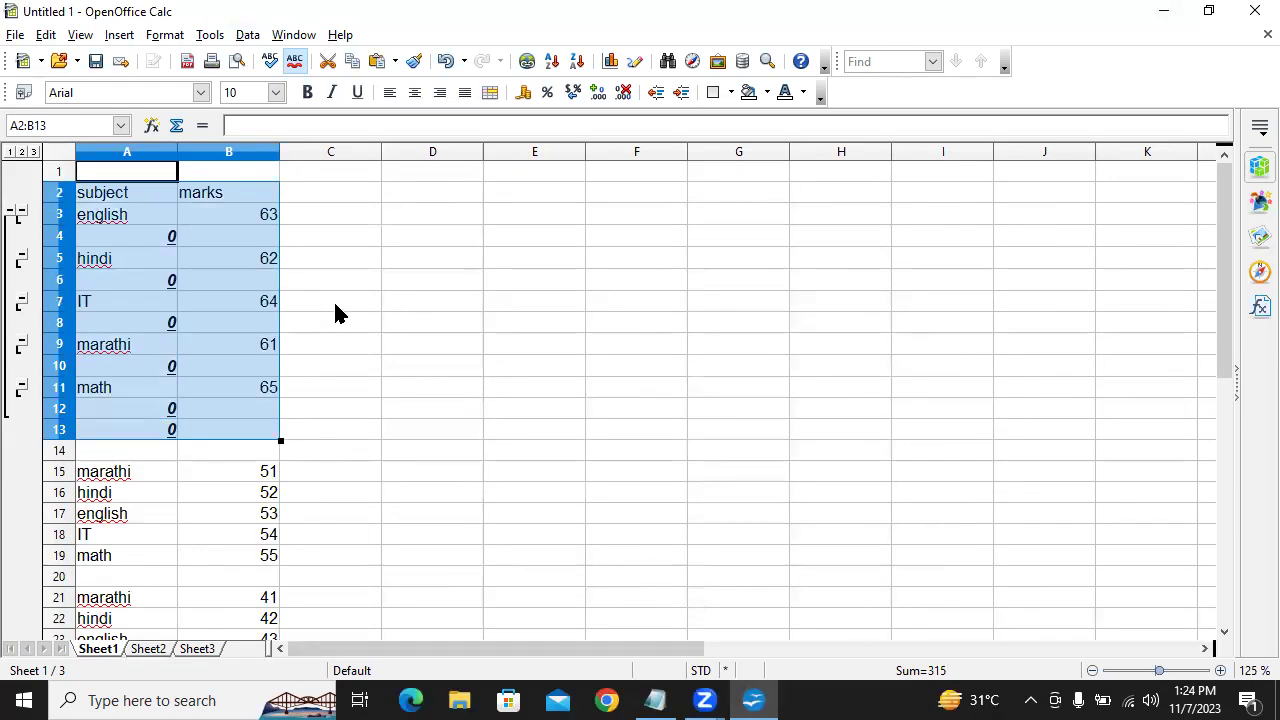
key(ctrl+z)
click(97, 200)
drag(257, 209, 90, 200)
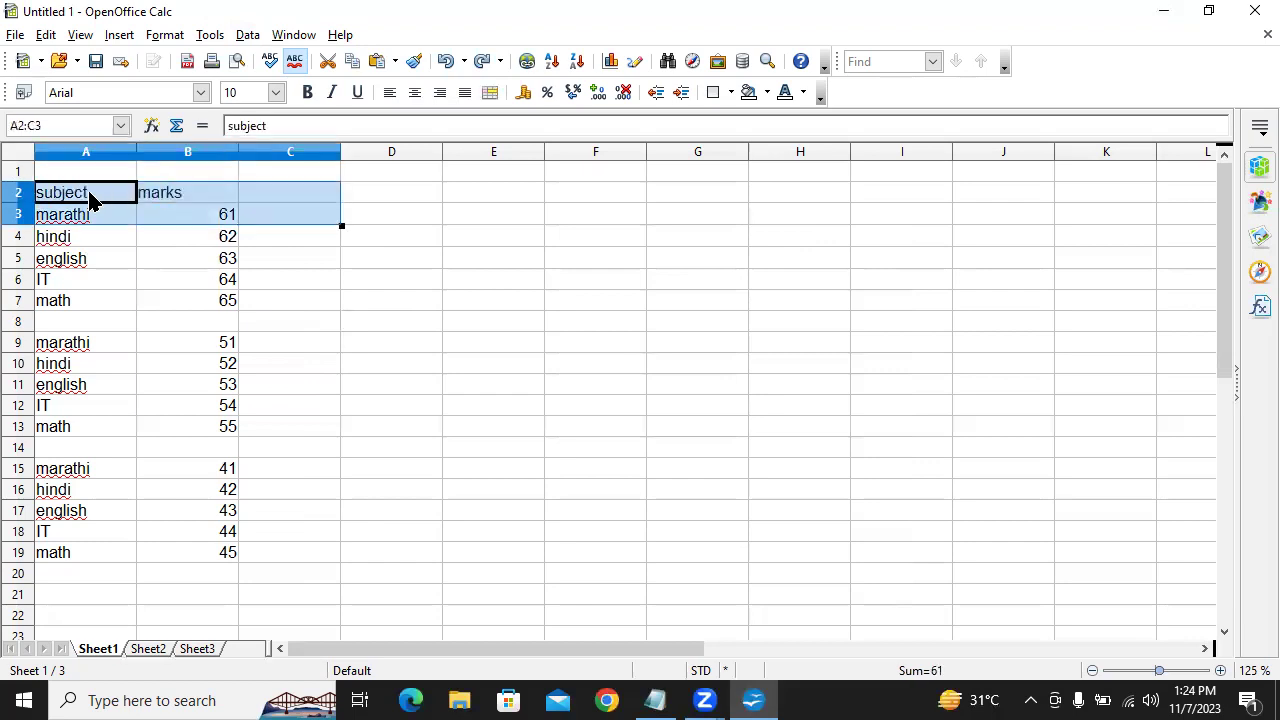
click(400, 215)
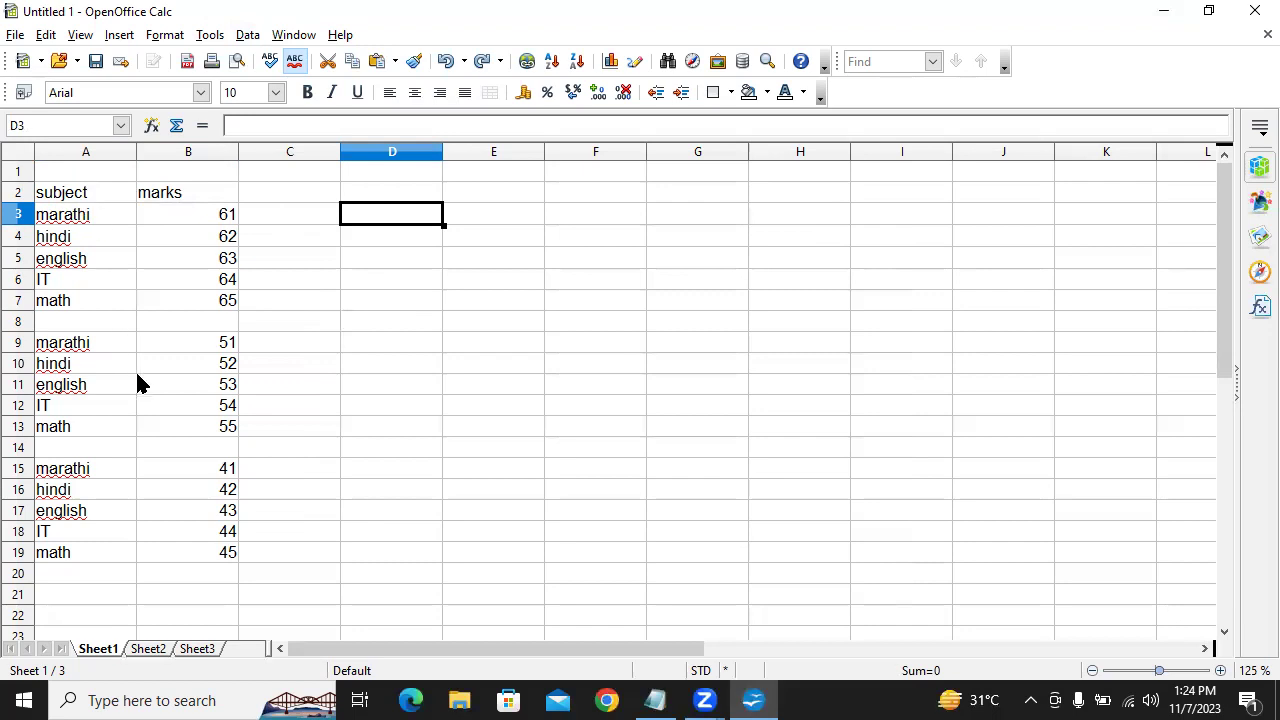
Move all three blocks of subjects and marks, A2:B19, up one row so they start at A1.
key(Home)
key(Up)
key(shift+Down)
key(shift+Down)
key(shift+Down)
key(shift+Down)
key(shift+Down)
key(shift+Down)
key(shift+Down)
key(shift+Down)
key(shift+Down)
key(shift+Down)
key(shift+Down)
key(shift+Down)
key(shift+Down)
key(shift+Down)
key(shift+Down)
key(shift+Down)
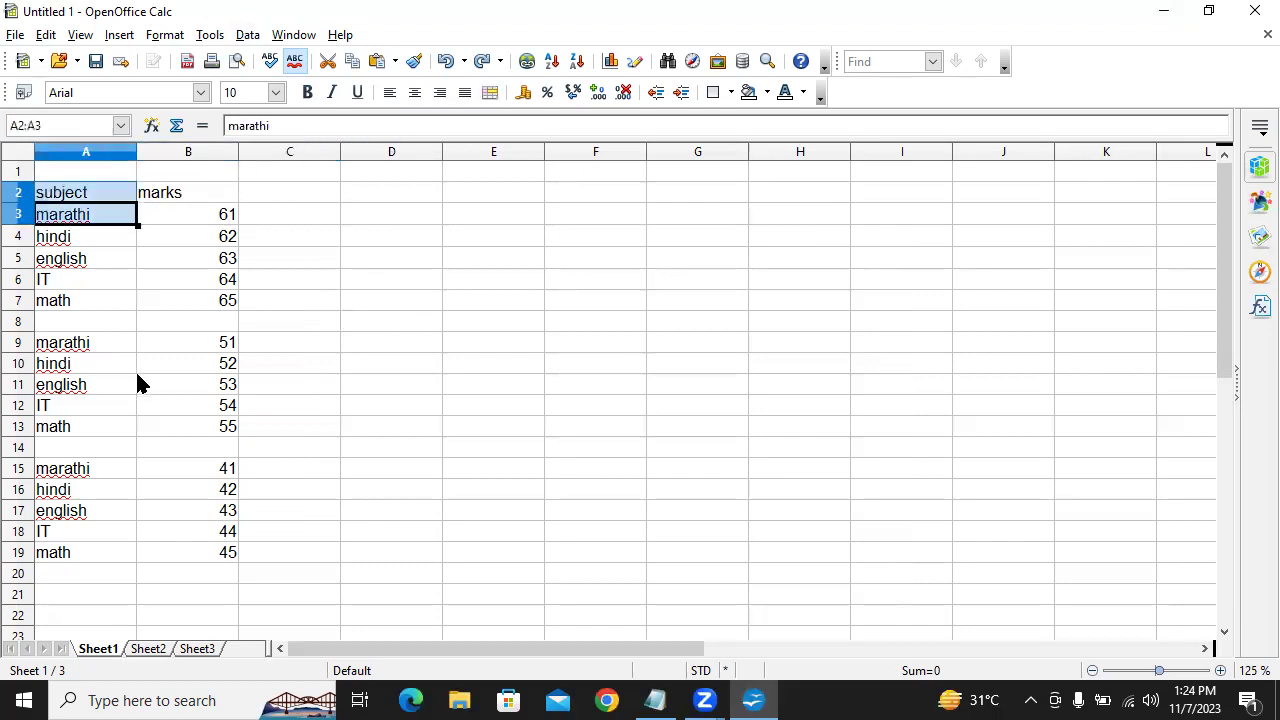
key(shift+Left)
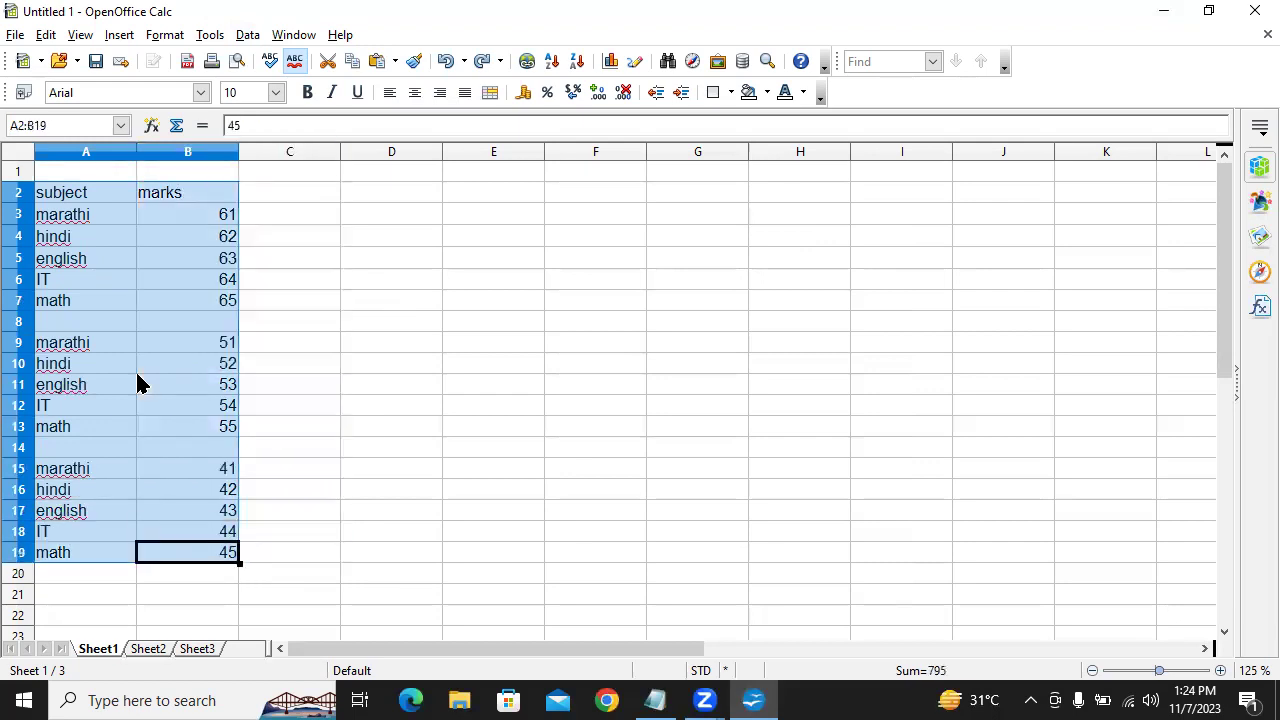
drag(170, 350, 166, 308)
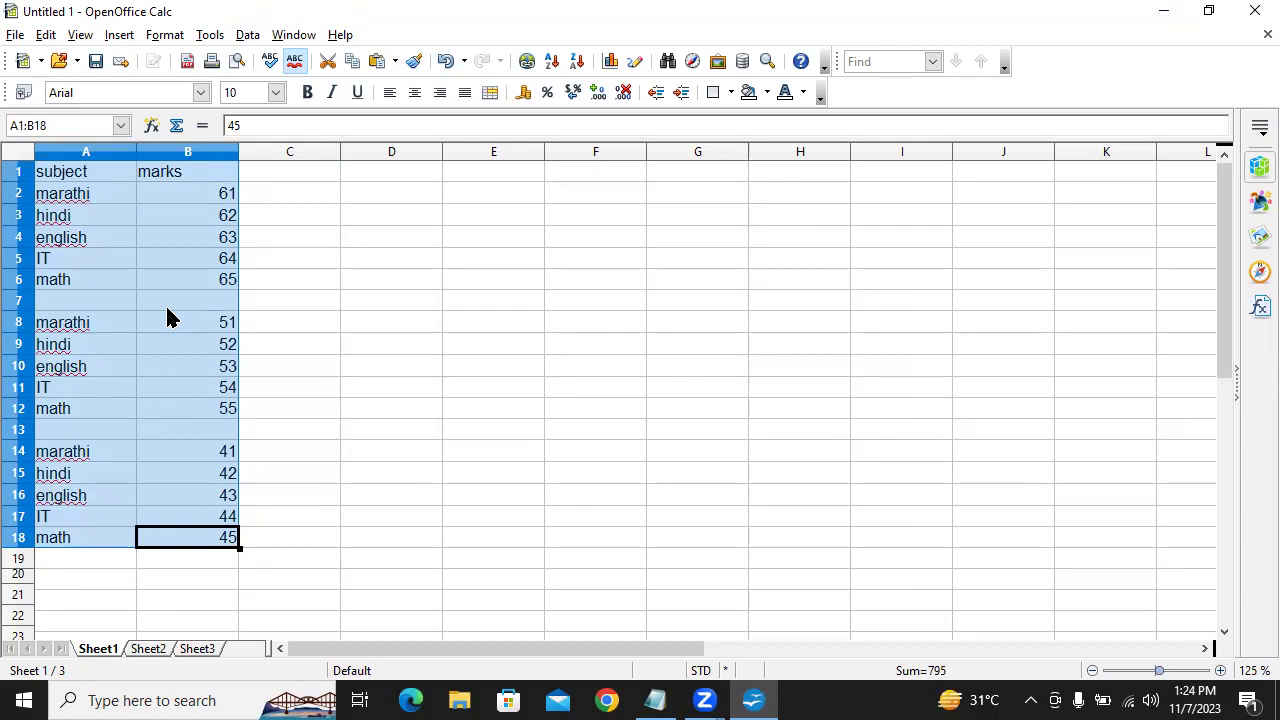
Apply subtotals to A1:B18, grouped by subject and calculated for the subject column with the Sum function.
click(247, 35)
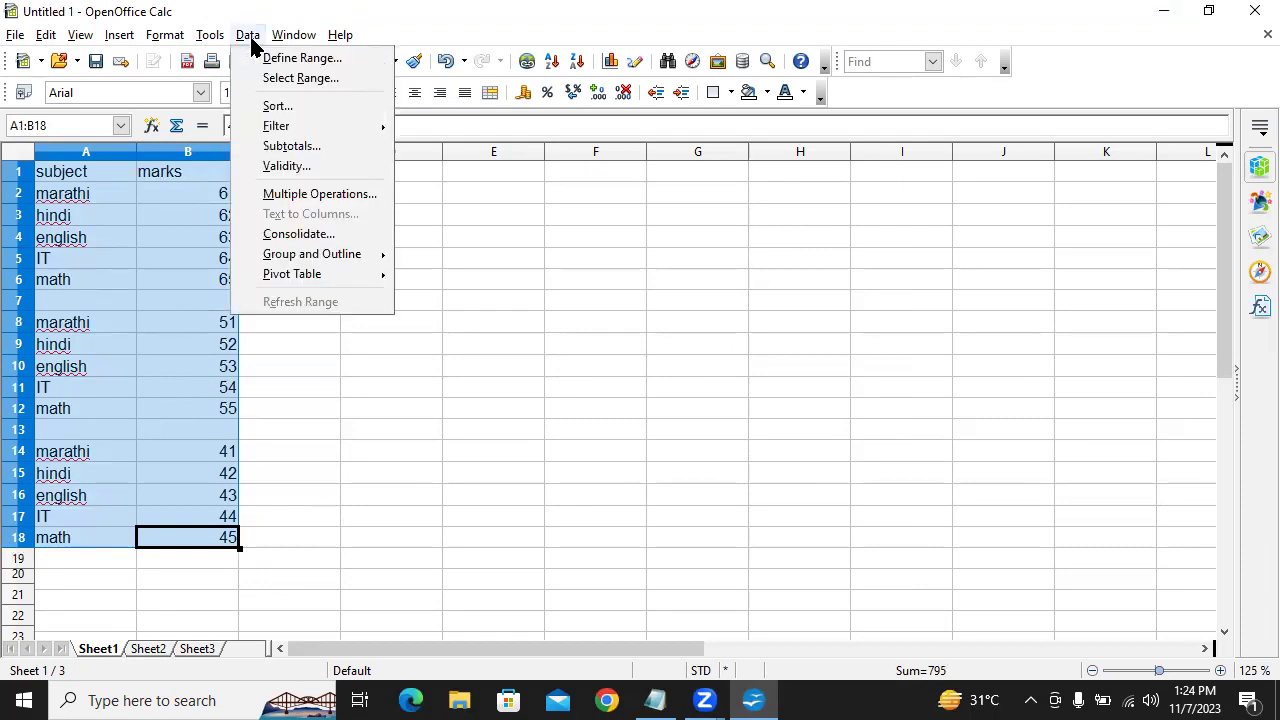
click(335, 147)
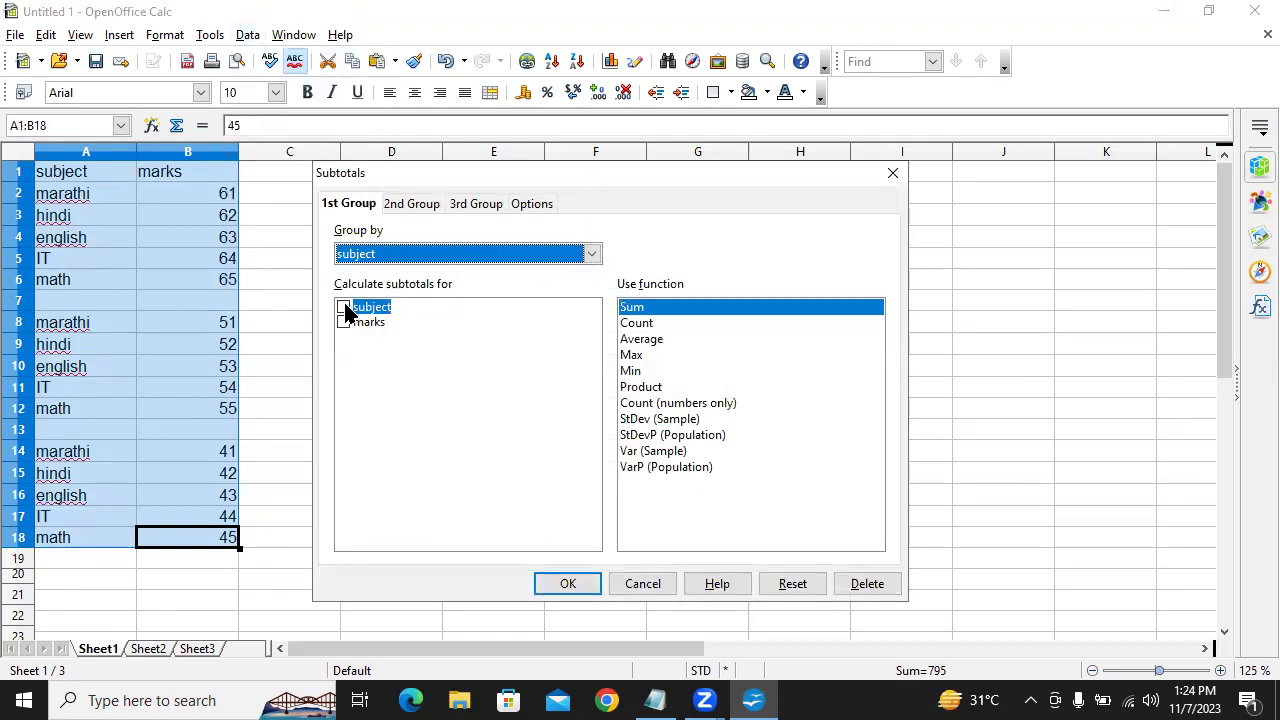
click(343, 308)
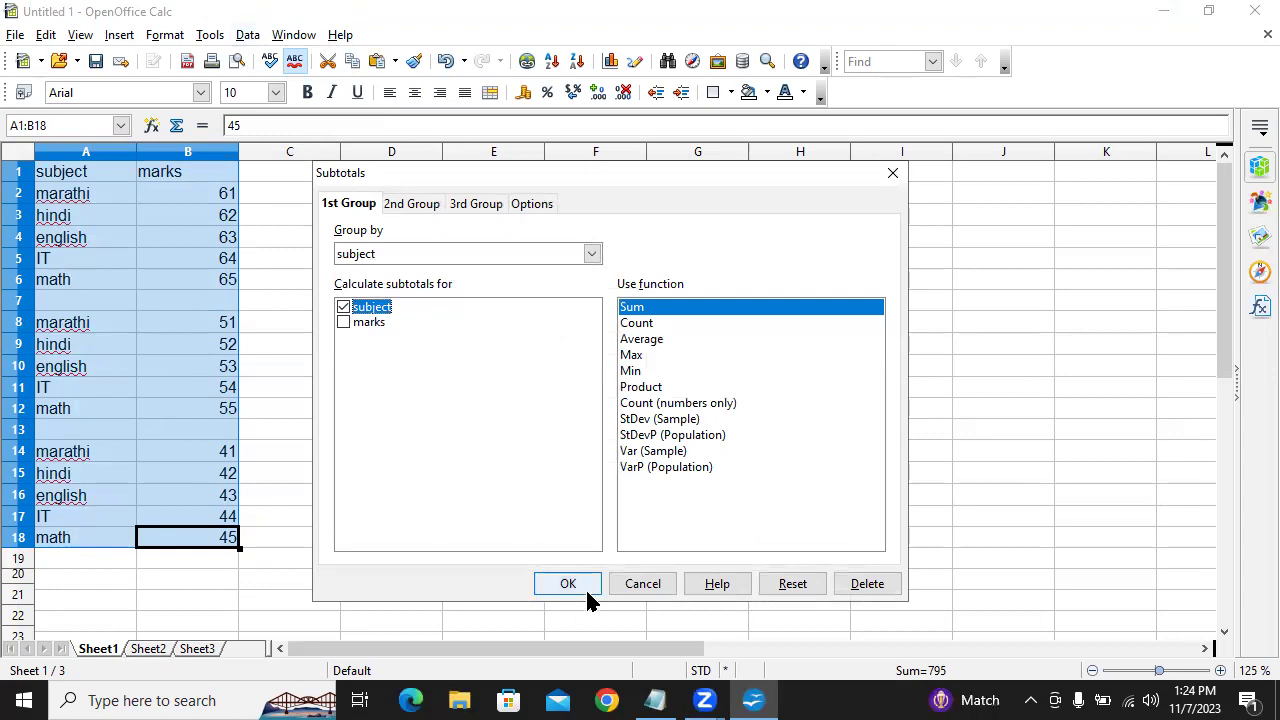
click(572, 590)
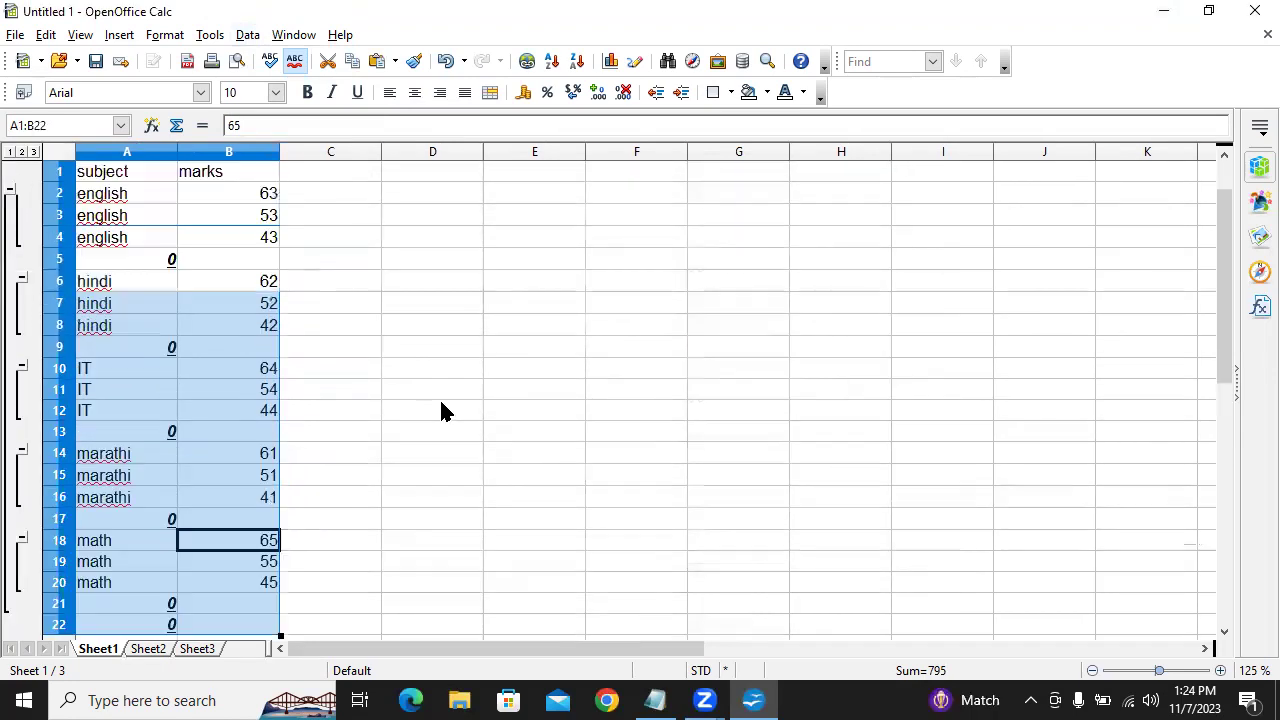
Inspect the grouped english rows in A2:B4 and the groups below, and undo the subtotals on all three blocks.
click(143, 201)
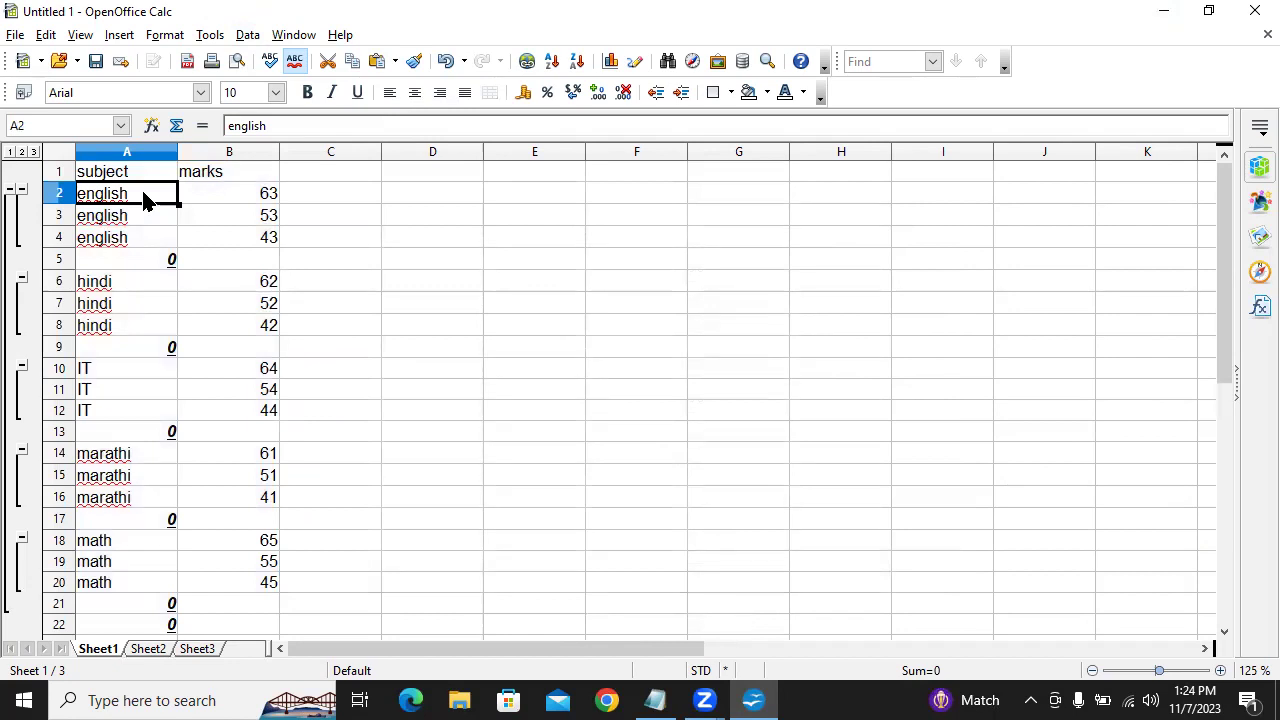
key(shift+Down)
key(shift+Right)
key(shift+Down)
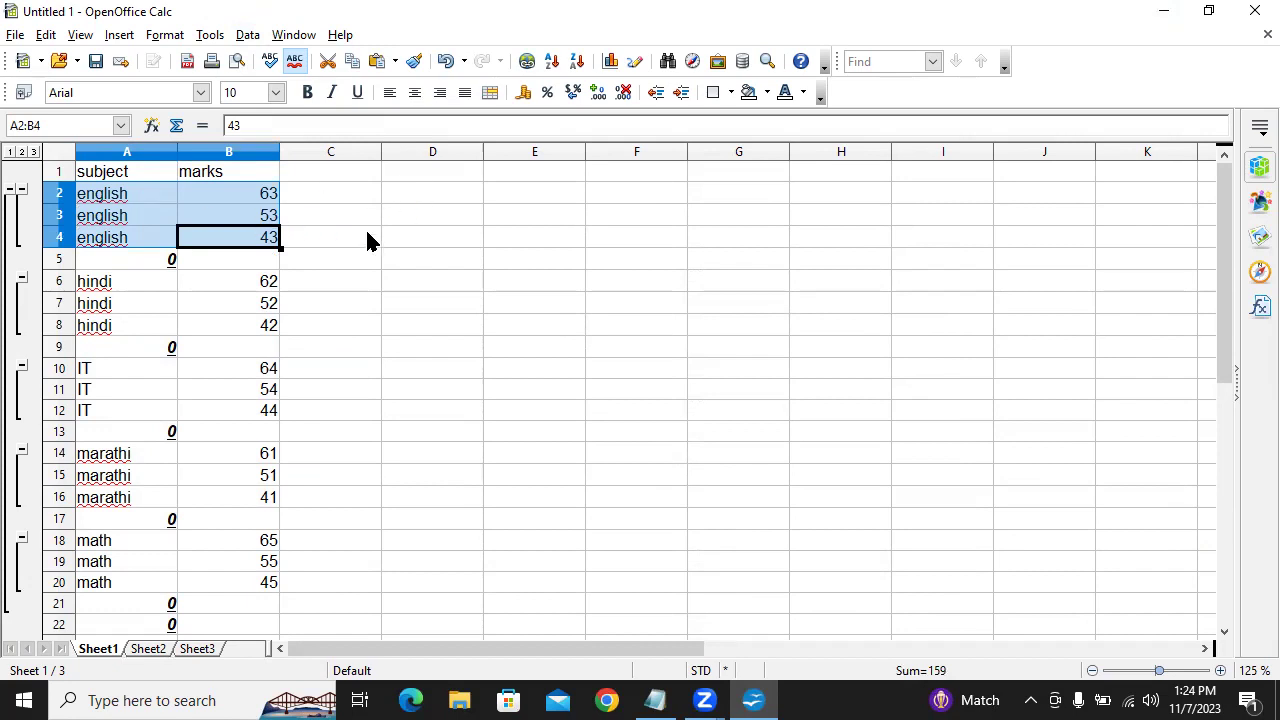
scroll(329, 286, down, 5)
scroll(329, 286, up, 5)
scroll(137, 443, down, 3)
scroll(137, 445, up, 3)
key(ctrl+z)
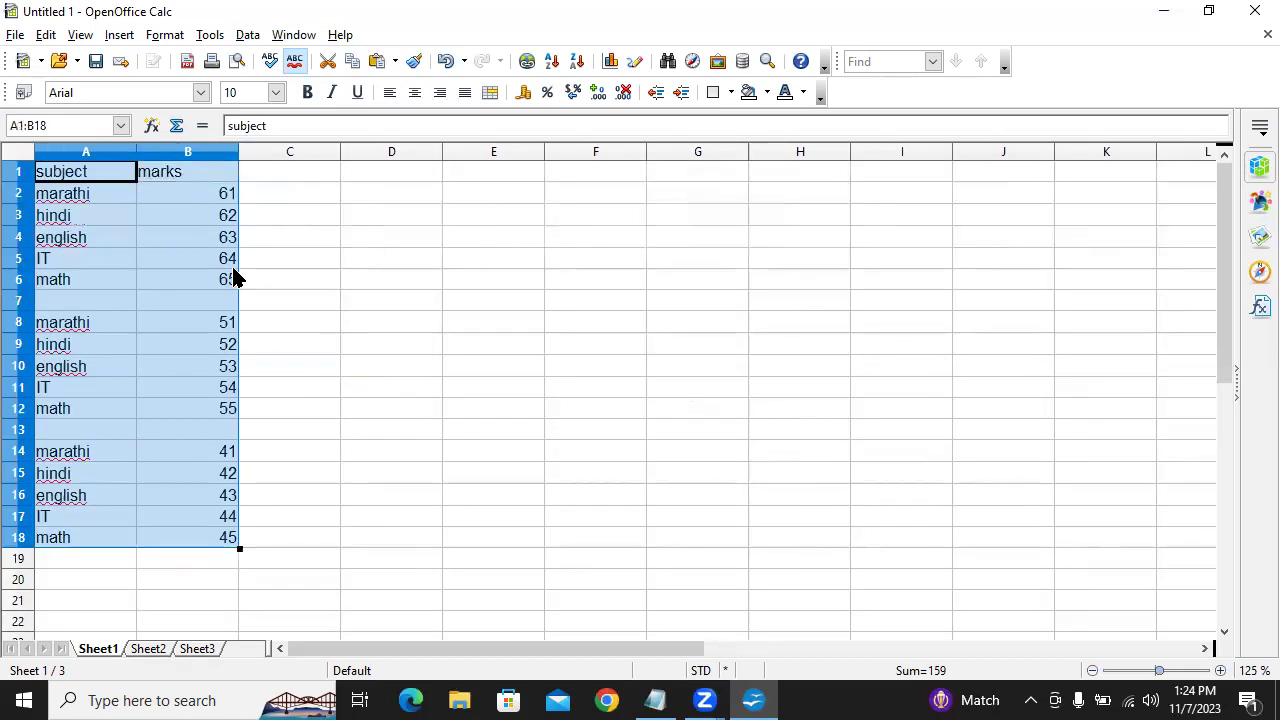
Check the first block's marks in B2:B6 and enter the label total below its subjects in A7.
click(233, 267)
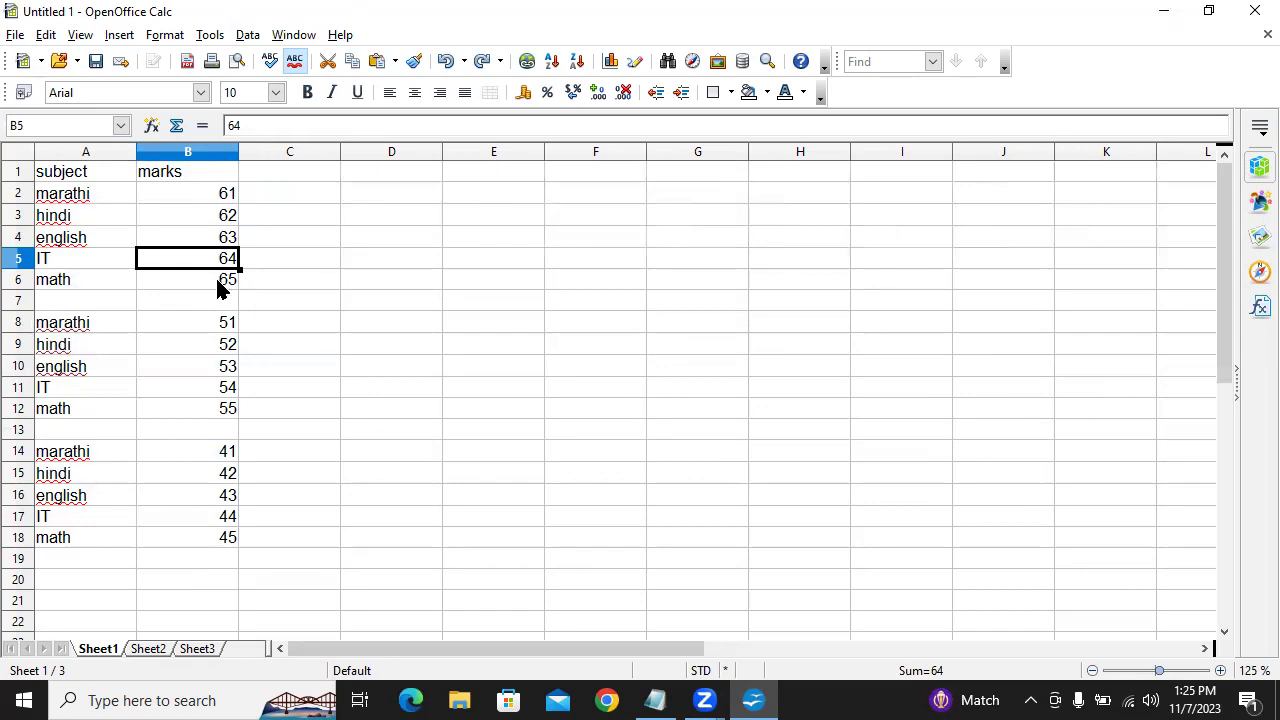
key(Up)
key(Up)
key(Up)
key(shift+Down)
key(shift+Down)
key(shift+Down)
key(shift+Down)
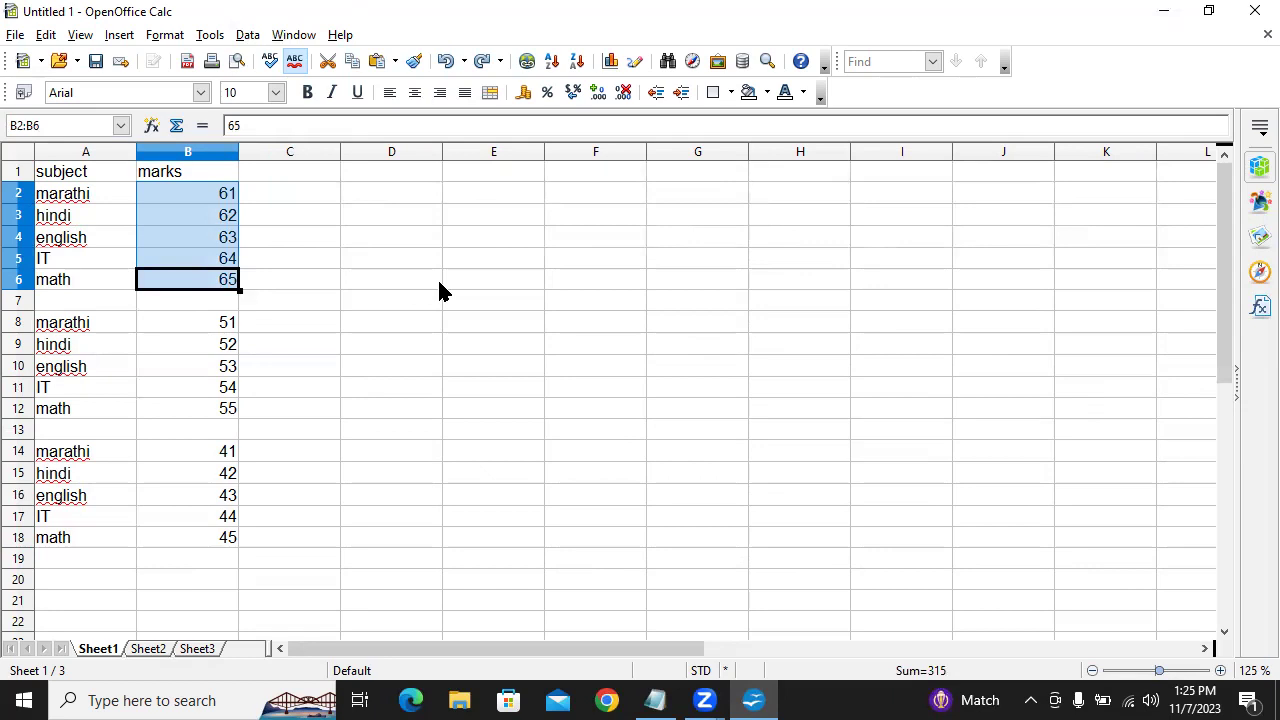
key(Down)
key(Left)
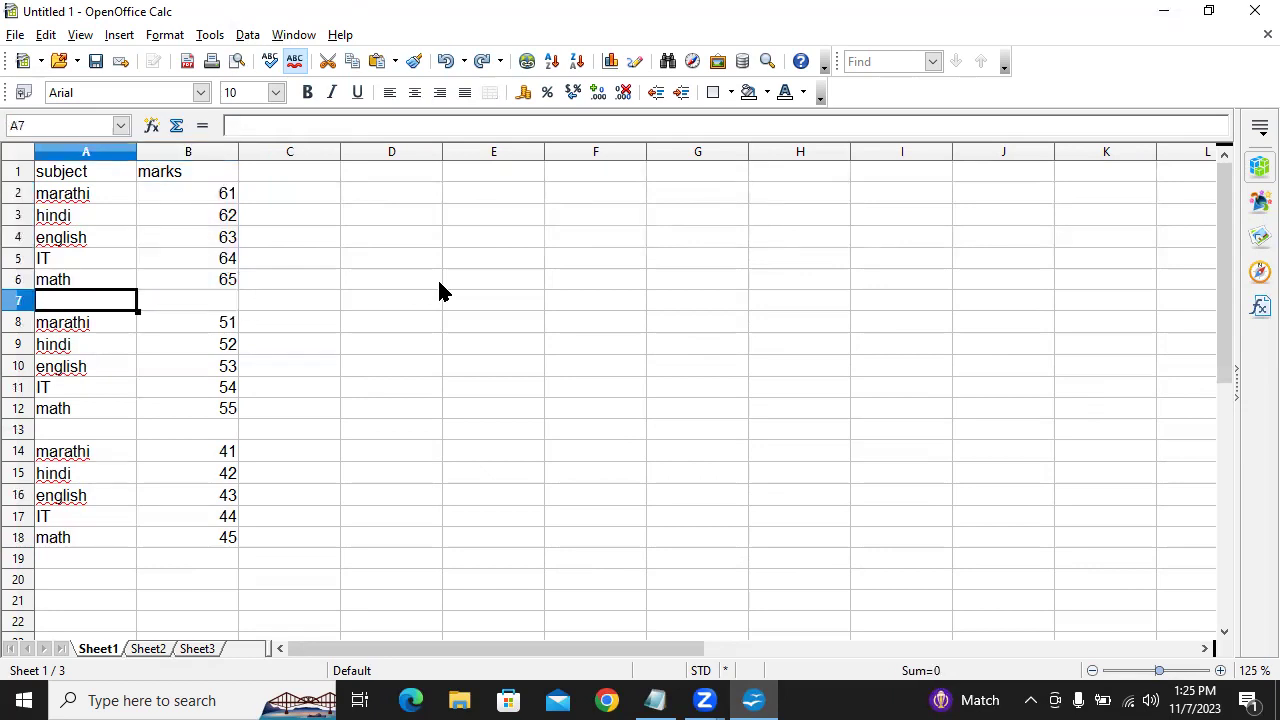
text(total)
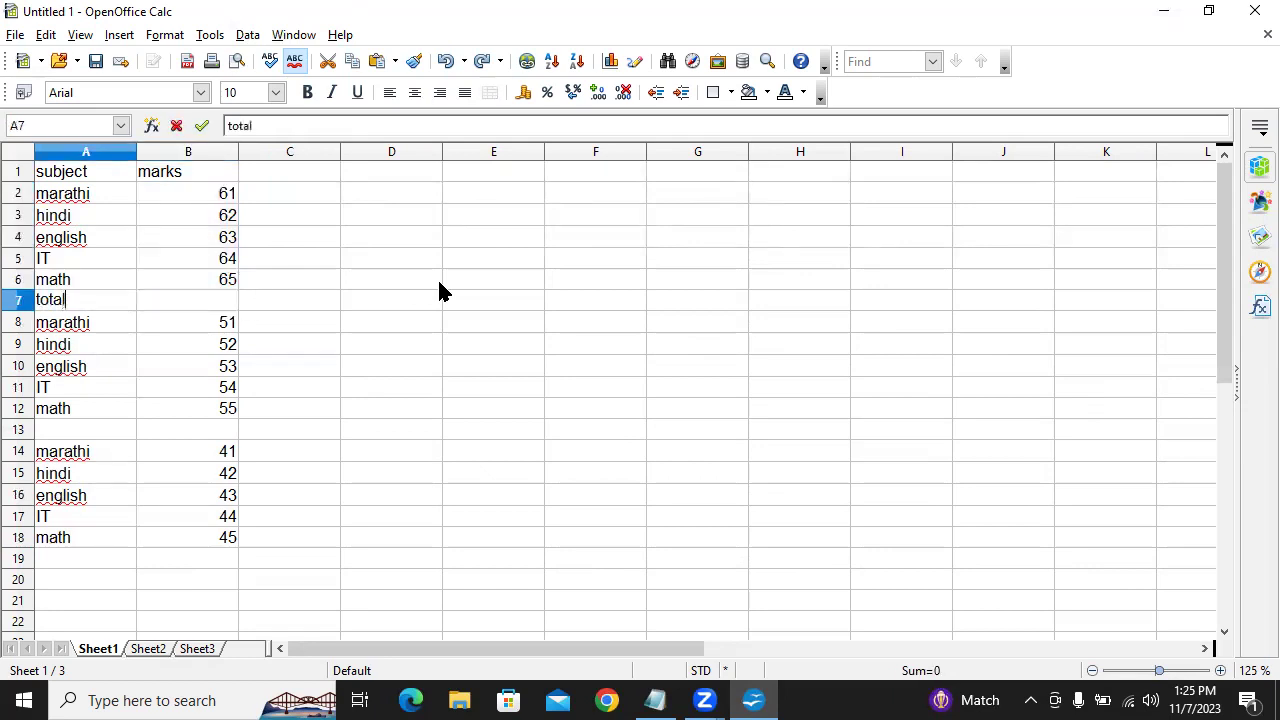
key(Tab)
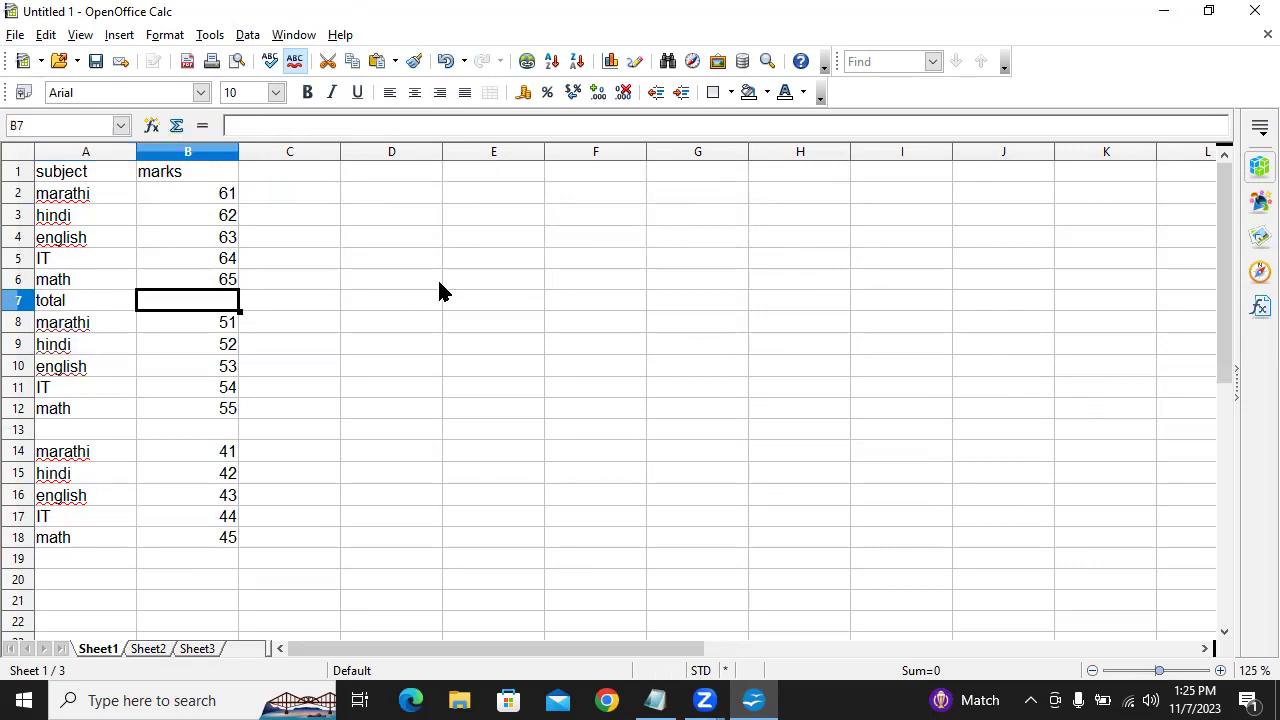
Total the first block's marks in B7 with the formula =sum(B2:B6).
text(=sum()
key(Up)
key(shift+Up)
key(shift+Up)
key(shift+Up)
key(Up)
key(Up)
key(shift+Down)
key(shift+Down)
key(shift+Down)
key(shift+Down)
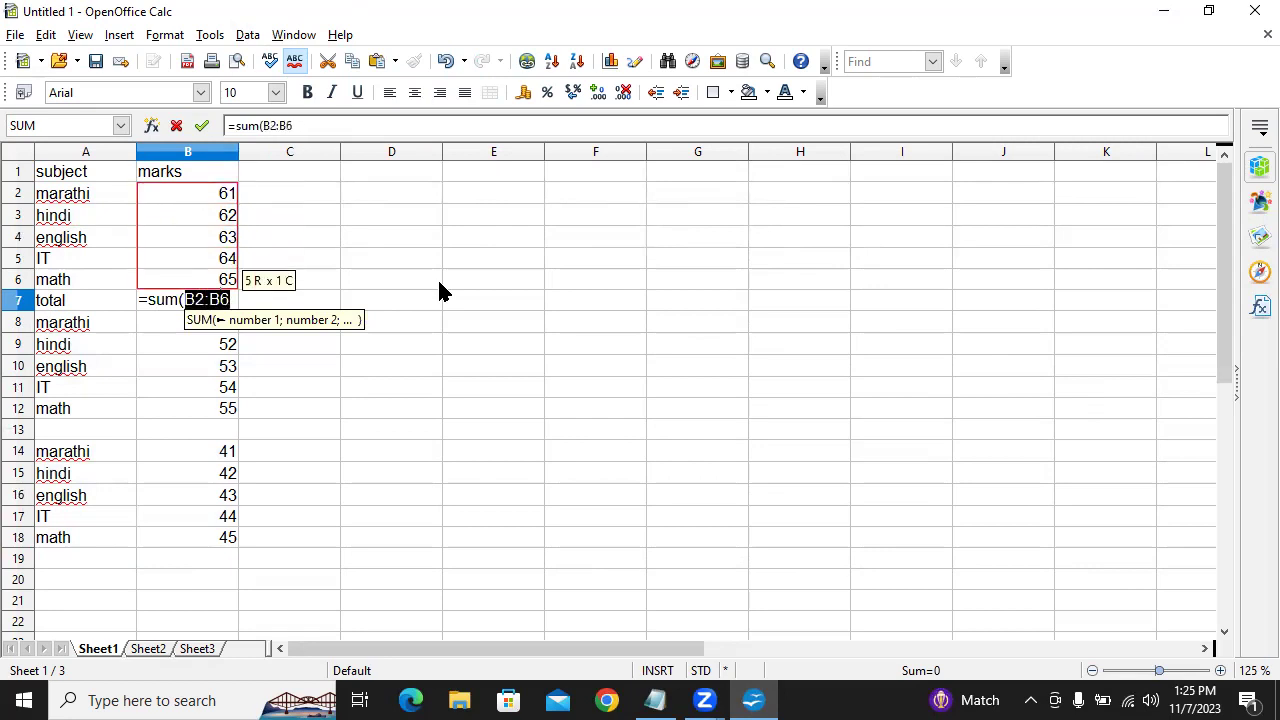
text())
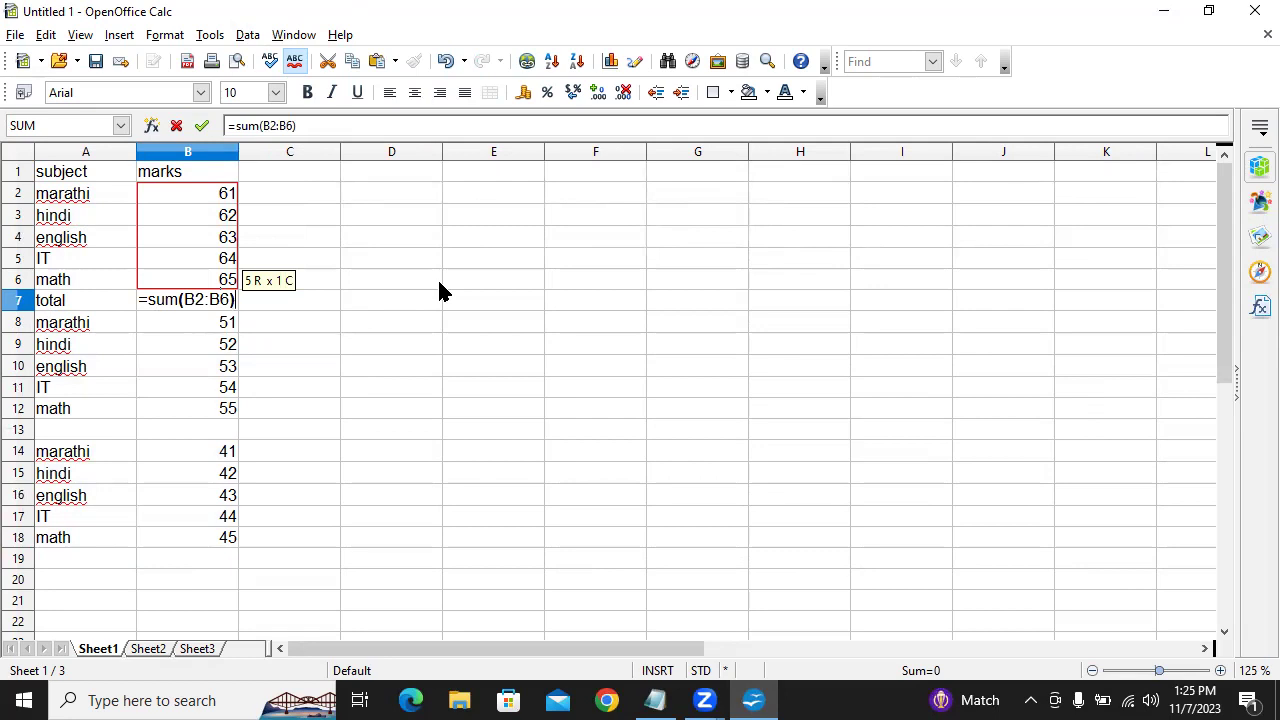
key(Return)
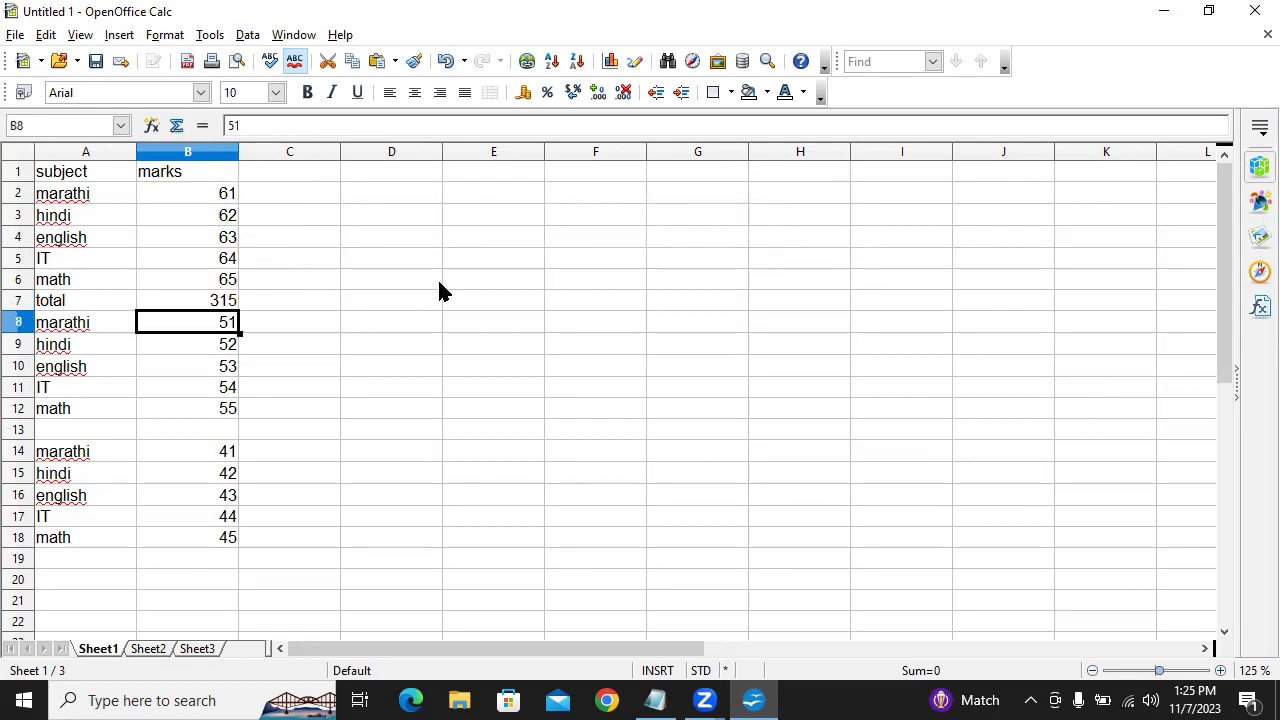
Total the second block's marks in B13 with the formula =sum(B8:B12).
key(Down)
key(Down)
key(Down)
key(Down)
key(Down)
text(=sum()
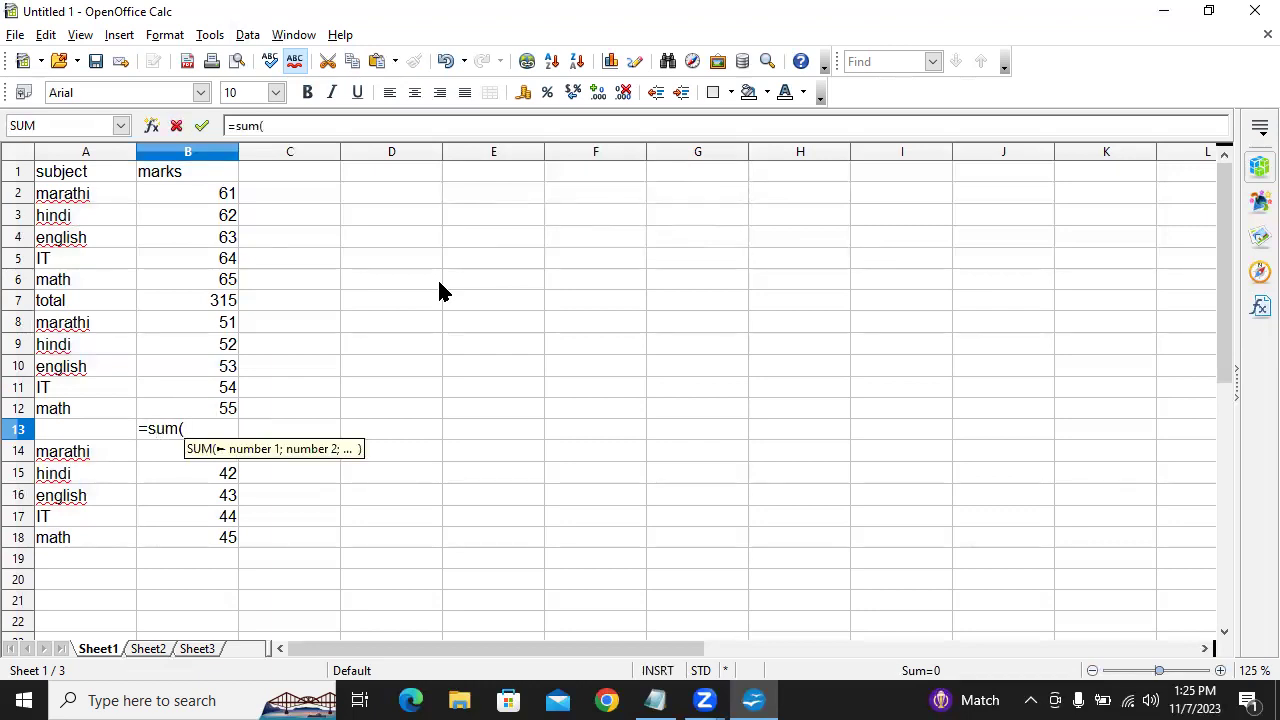
key(Up)
key(shift+Up)
key(shift+Up)
key(shift+Up)
key(shift+Up)
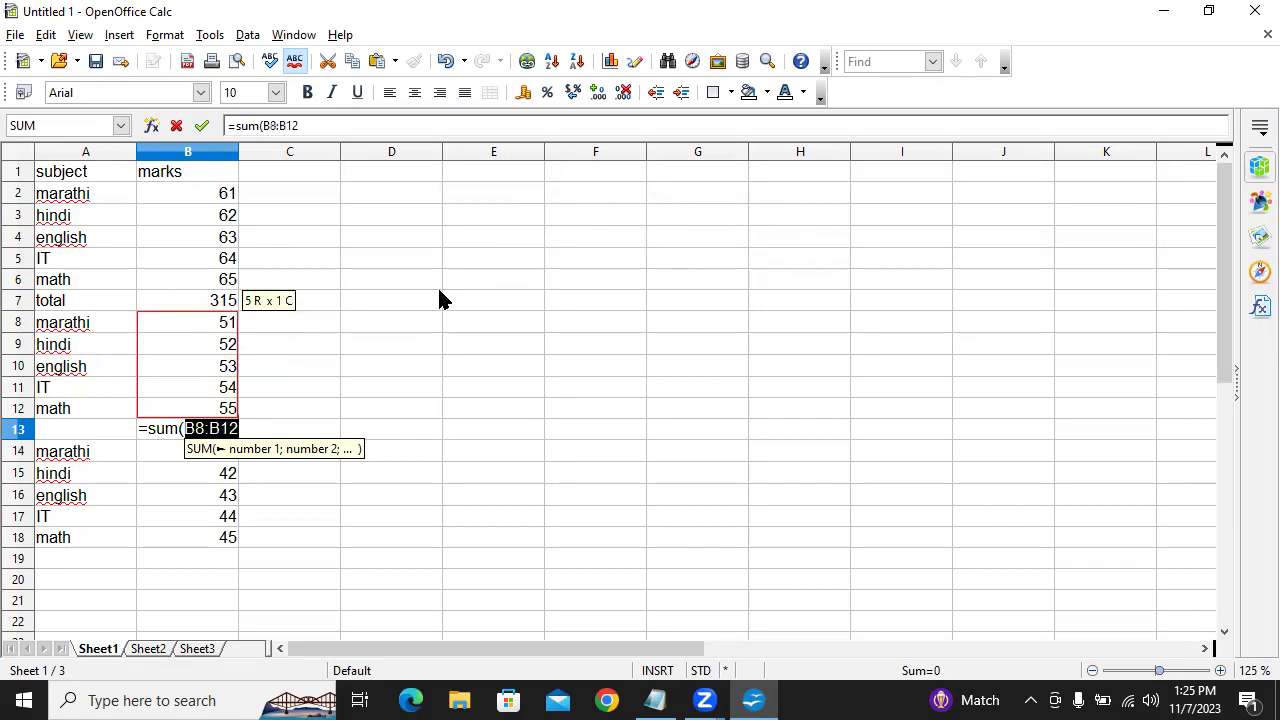
text())
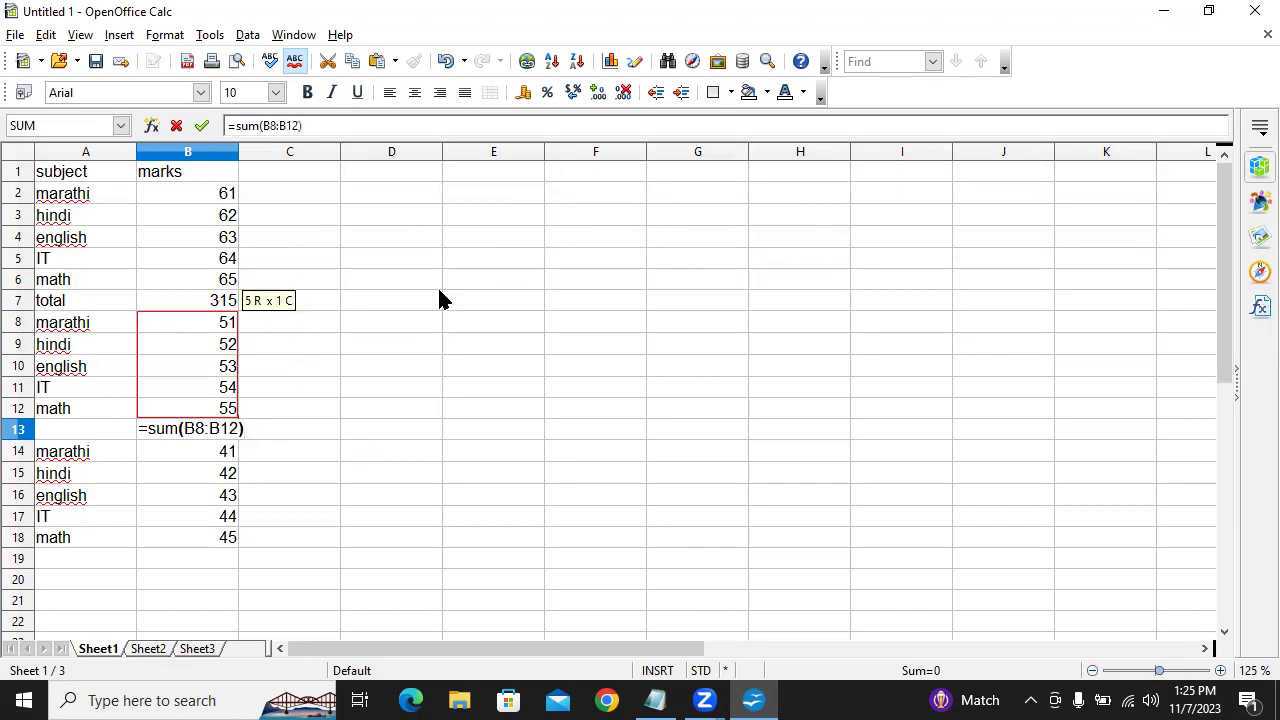
key(Return)
Enter the label total in A13 beside the second block's sum.
key(Down)
key(Down)
key(Down)
key(Down)
key(Down)
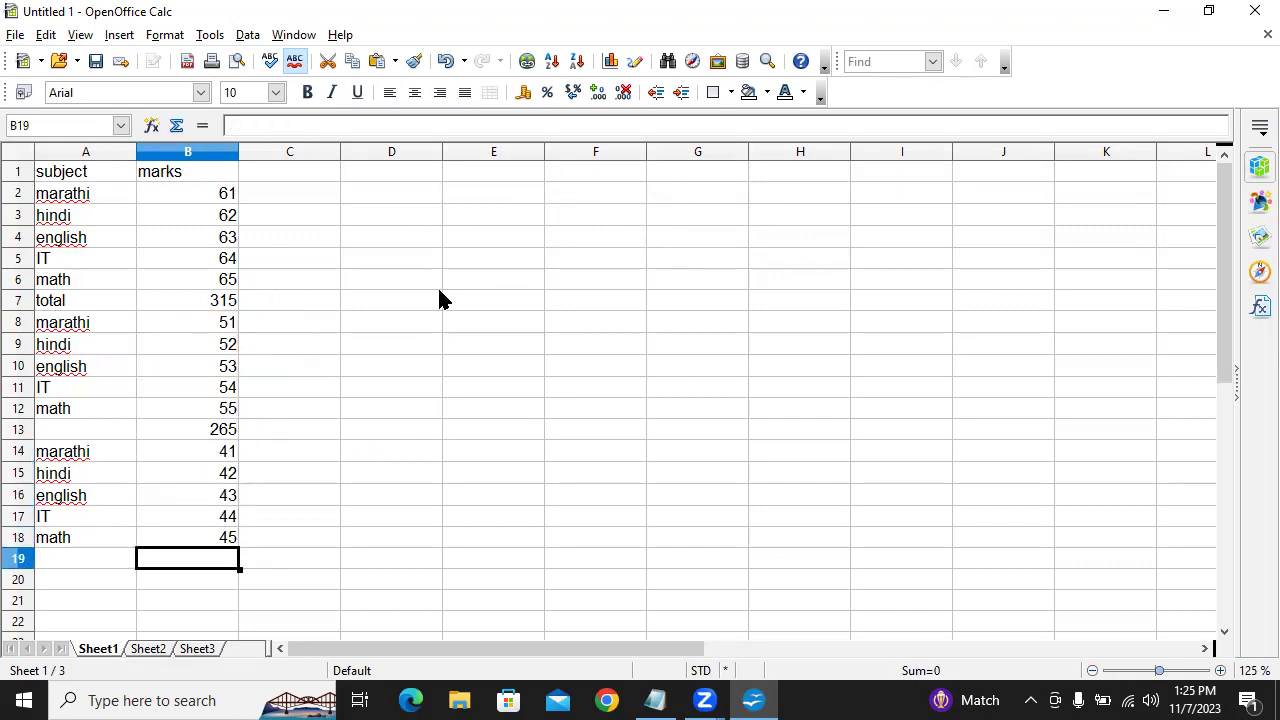
key(Left)
key(Up)
key(Up)
key(Up)
key(Up)
key(Up)
key(Up)
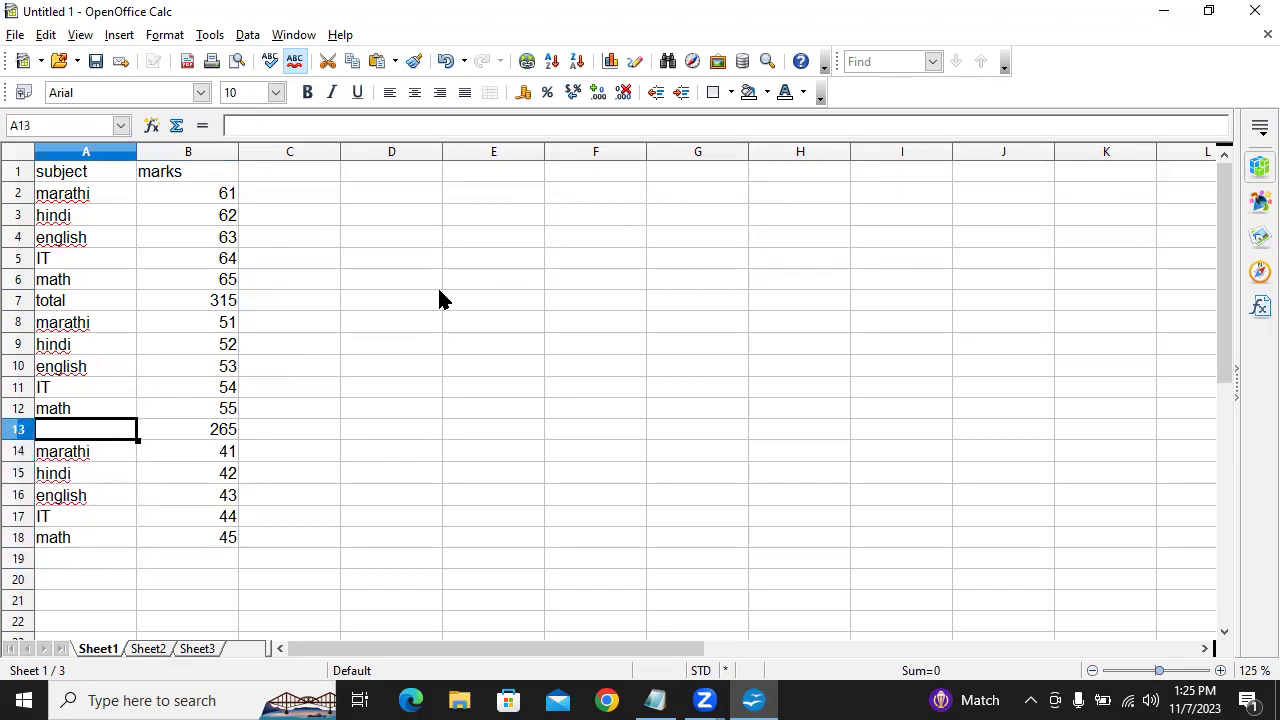
text(total)
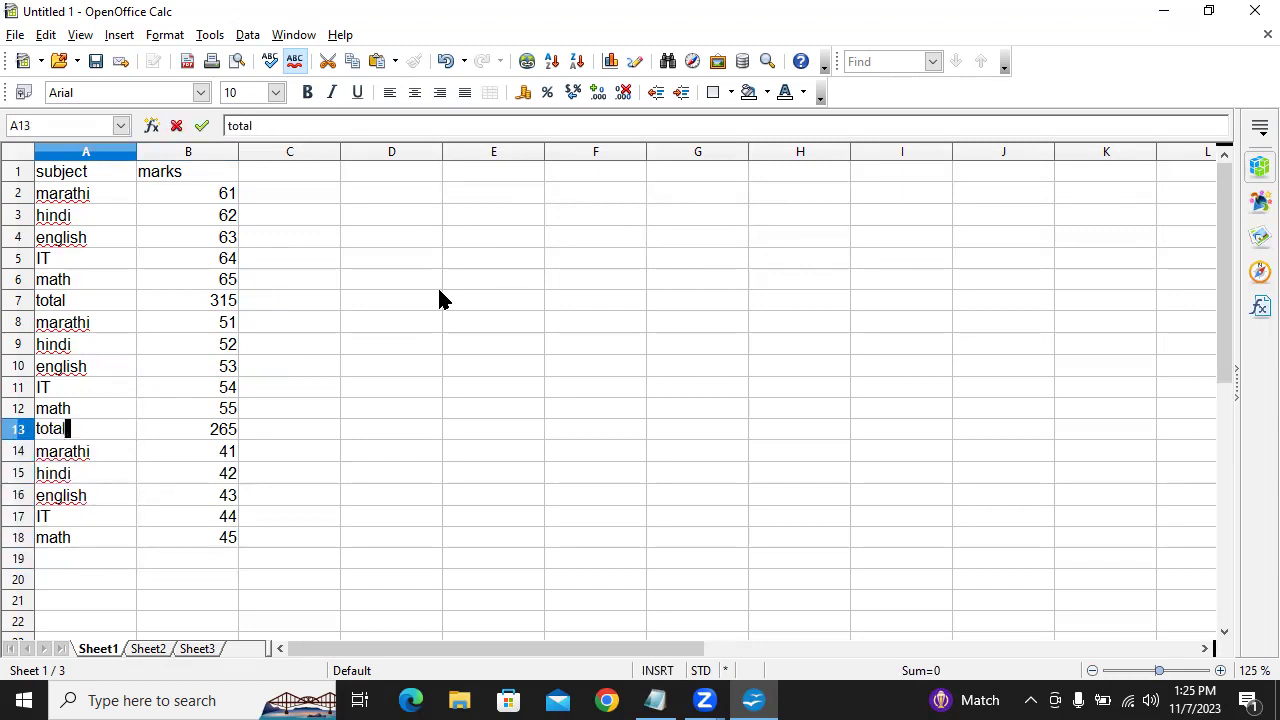
key(Return)
Enter the label total in A19 below the third block's subjects.
key(Down)
key(Down)
key(Down)
key(Down)
key(Down)
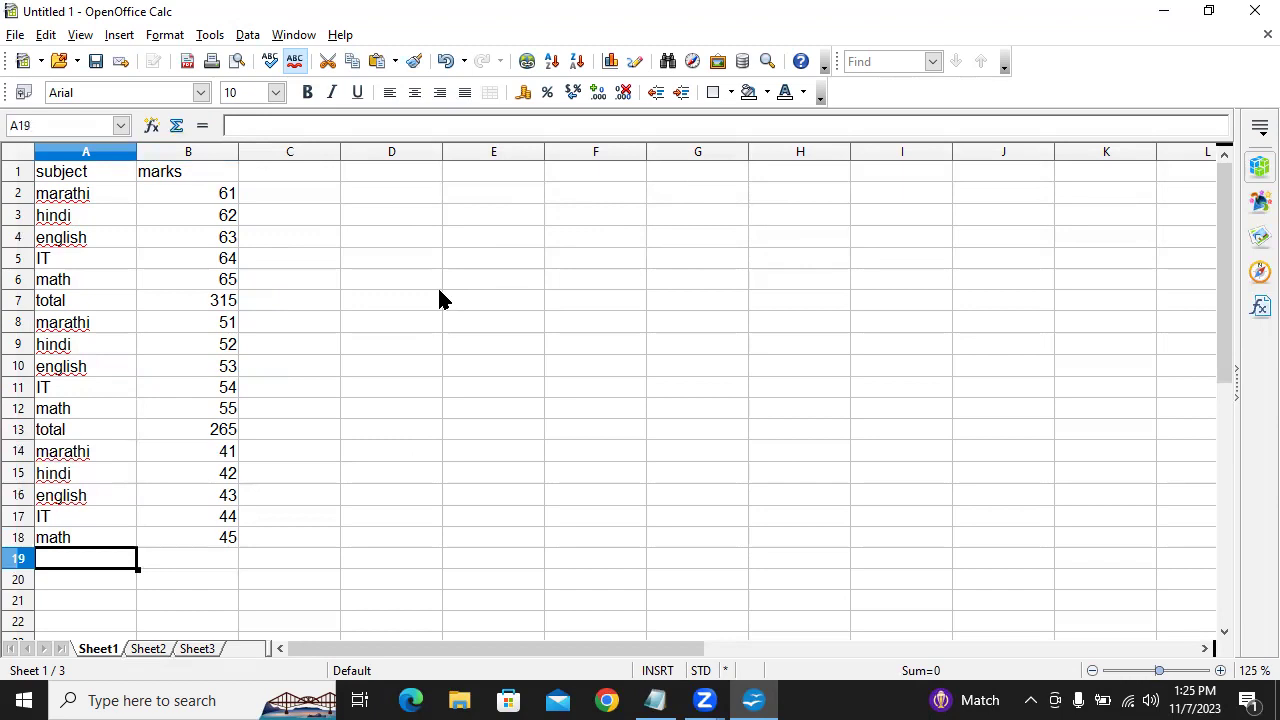
text(total)
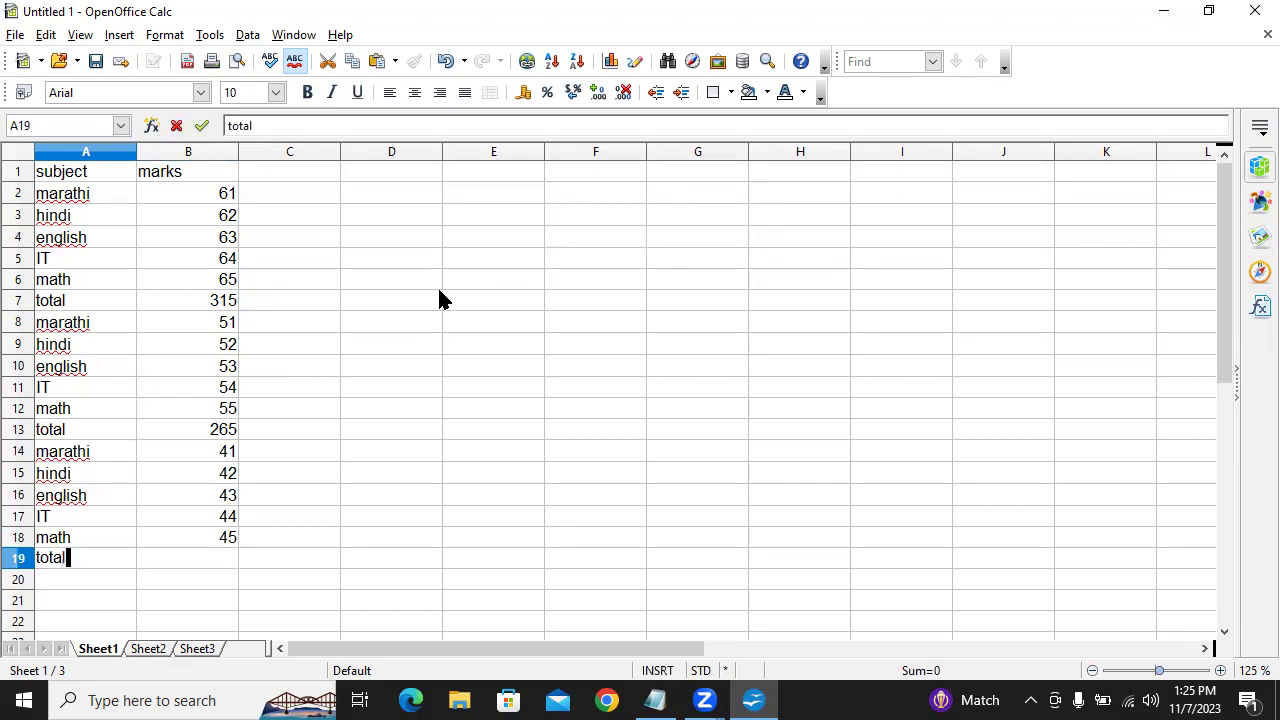
key(Right)
key(Right)
key(Left)
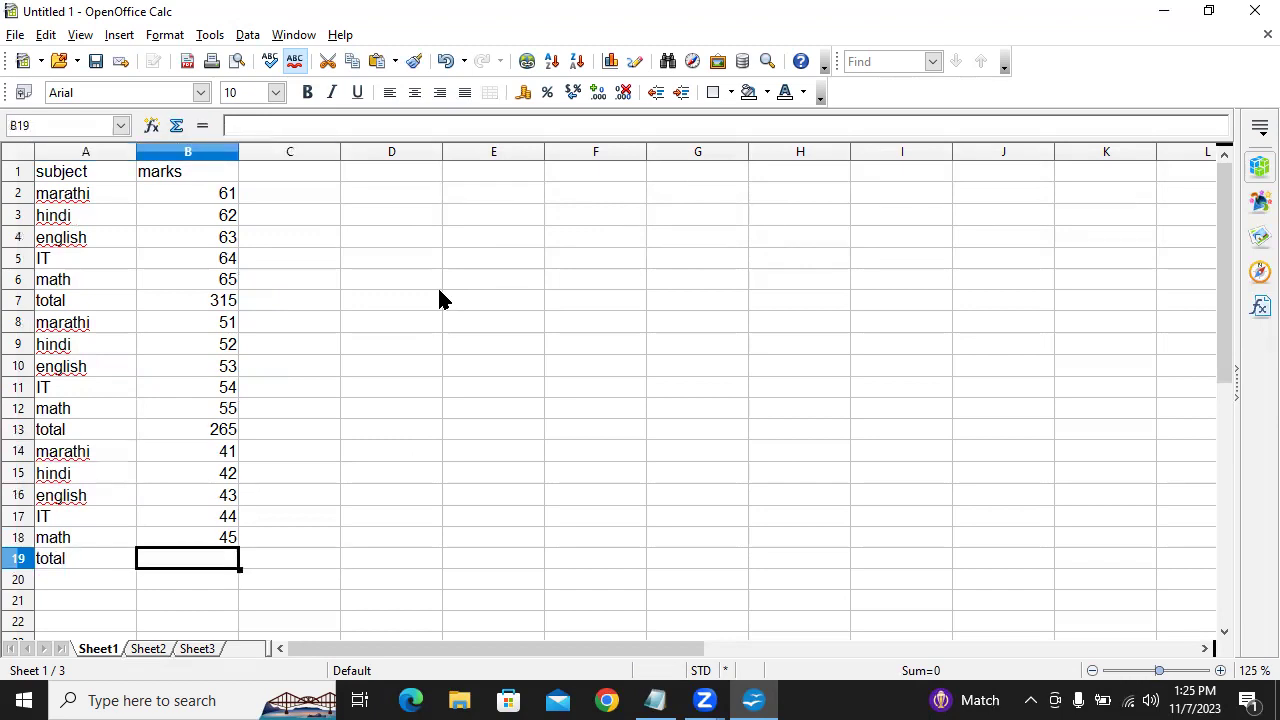
Total the third block's marks in B19 with the formula =sum(B14:B18).
text(=sum()
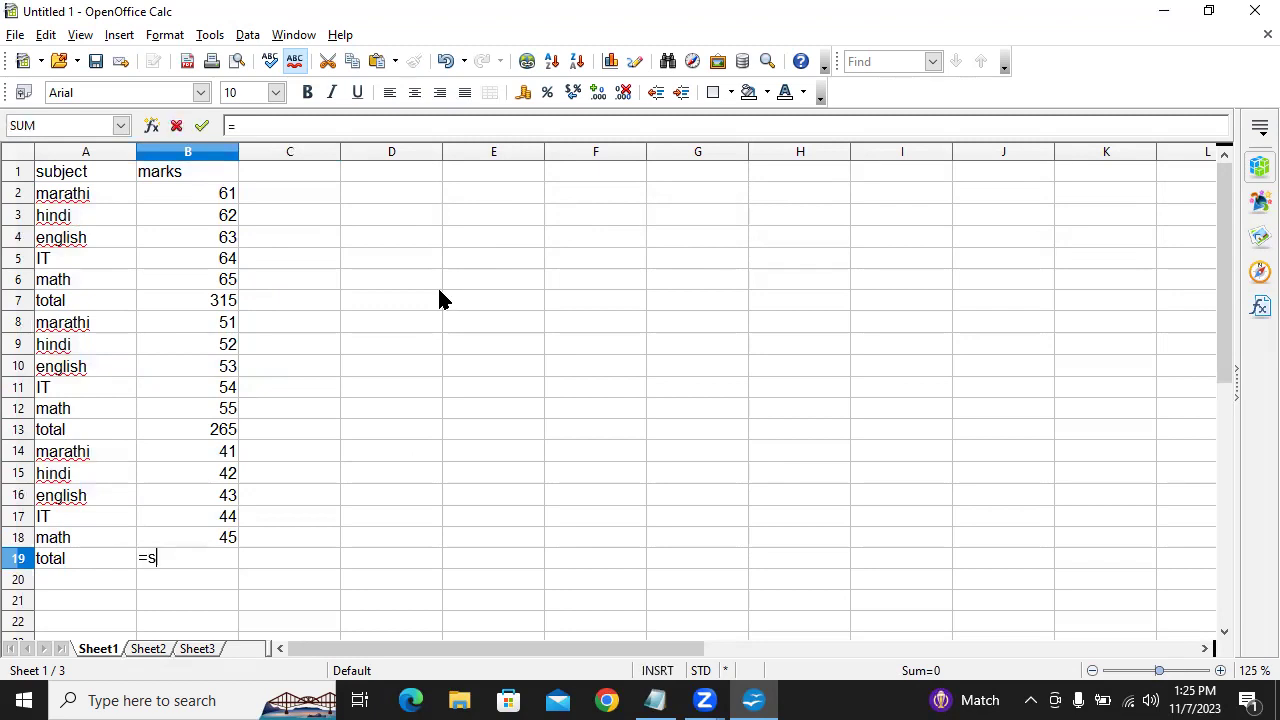
key(Up)
key(shift+Up)
key(shift+Up)
key(shift+Up)
key(shift+Up)
text())
key(Return)
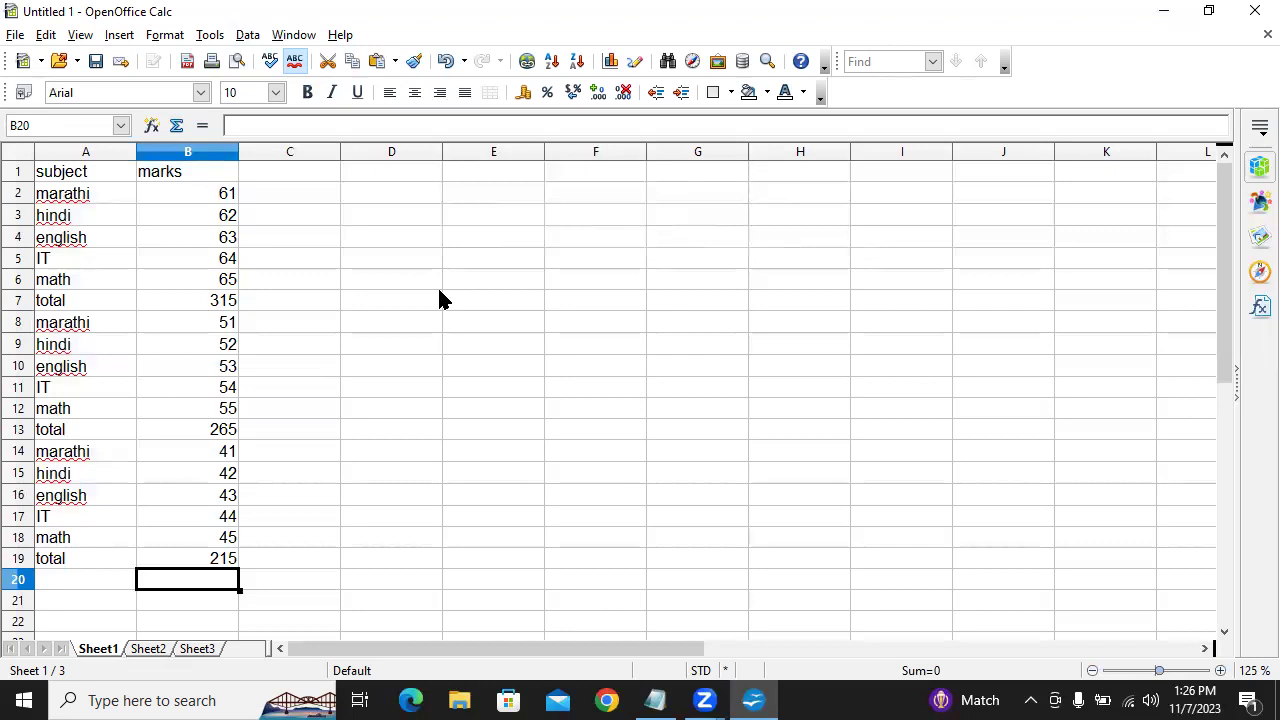
Apply subtotals to range A1:B20, grouping by subject and calculating the Sum for the subject column.
key(shift+Up)
key(shift+Left)
key(shift+Up)
key(shift+Up)
key(shift+Up)
key(shift+Up)
key(shift+Up)
key(shift+Up)
key(shift+Up)
key(shift+Up)
key(shift+Up)
key(shift+Up)
key(shift+Up)
key(shift+Up)
key(shift+Up)
key(shift+Up)
key(shift+Up)
key(shift+Up)
key(shift+Up)
key(shift+Up)
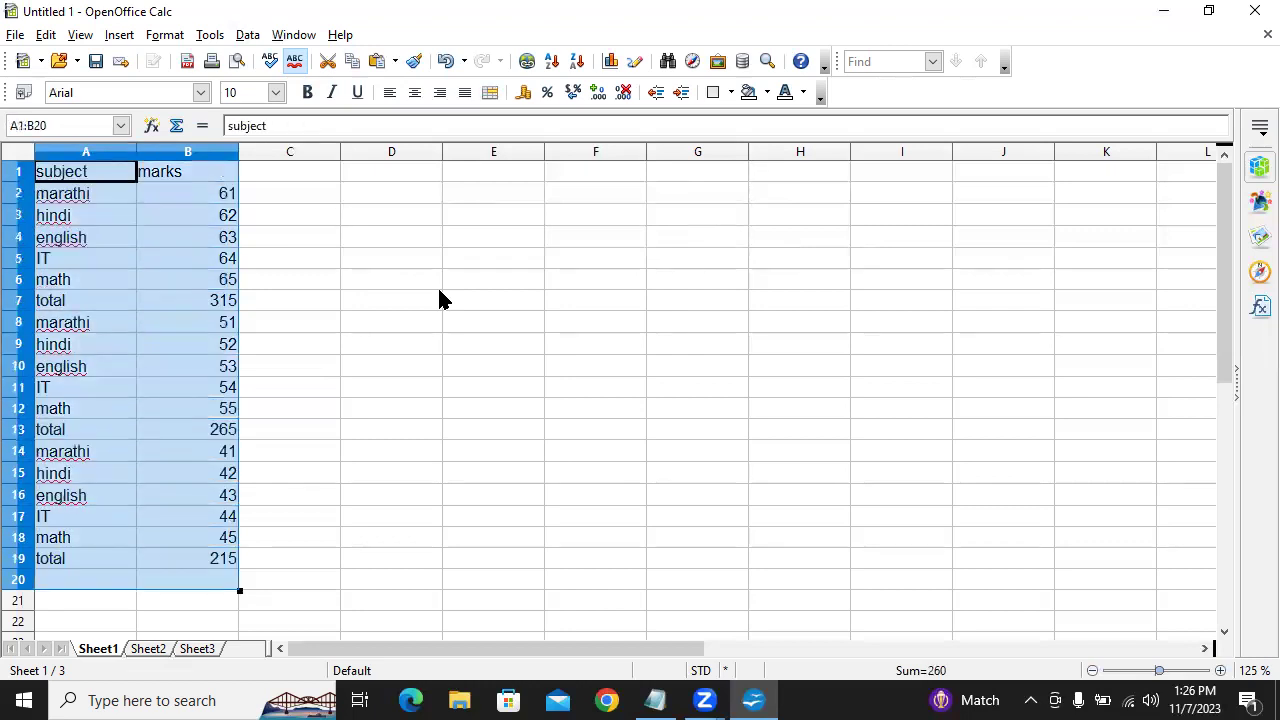
click(248, 36)
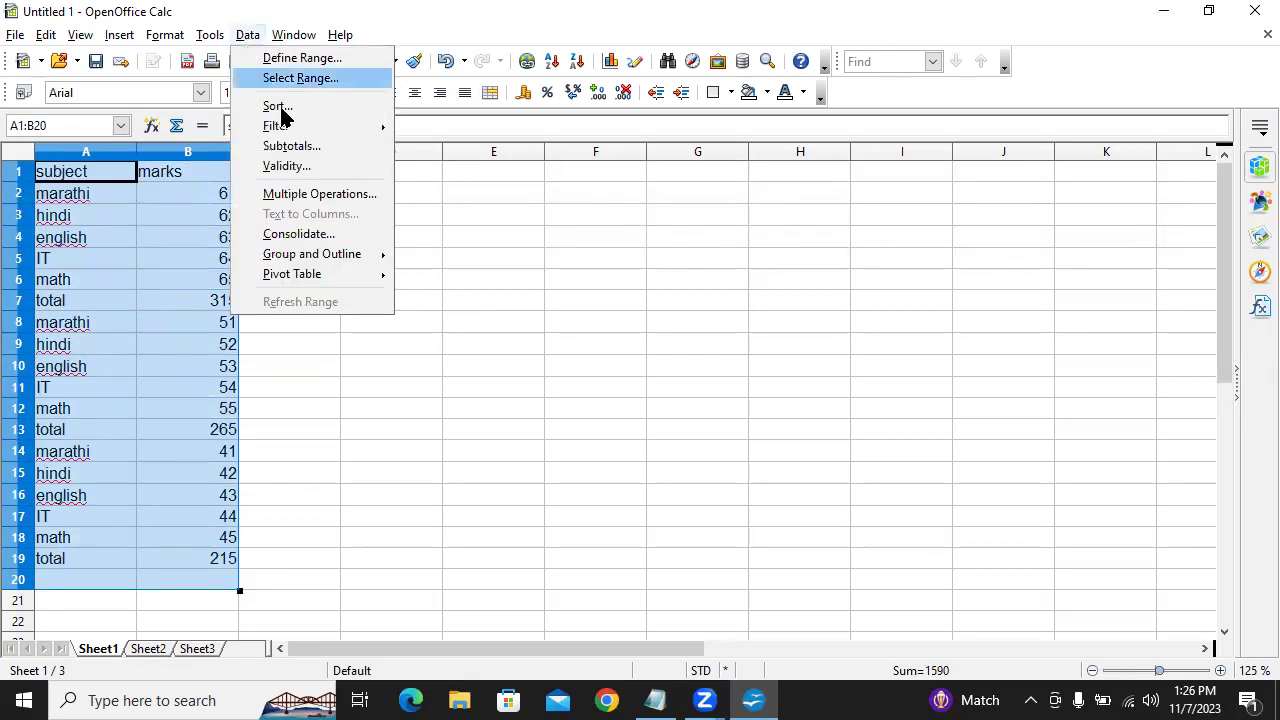
click(357, 147)
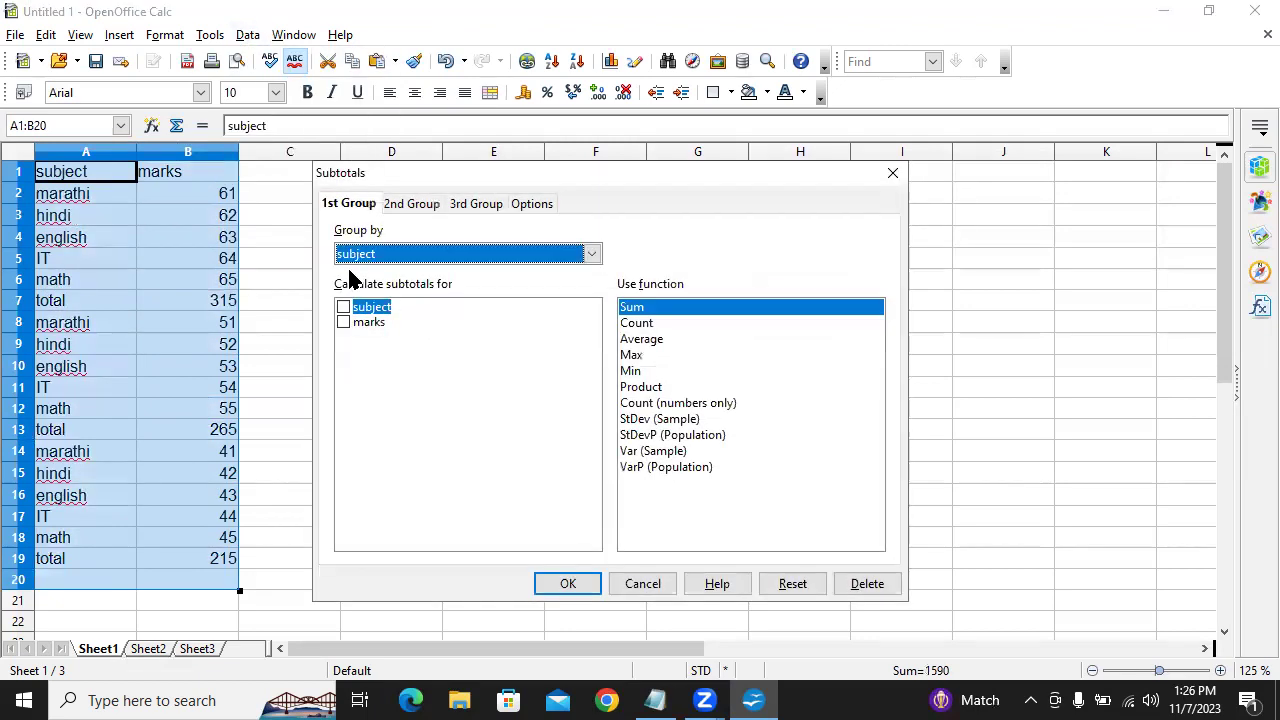
click(343, 307)
click(567, 584)
Examine the subtotal rows inserted under each subject group and the grouped total rows in A22:B24.
scroll(465, 357, down, 8)
scroll(465, 357, down, 2)
scroll(465, 357, up, 8)
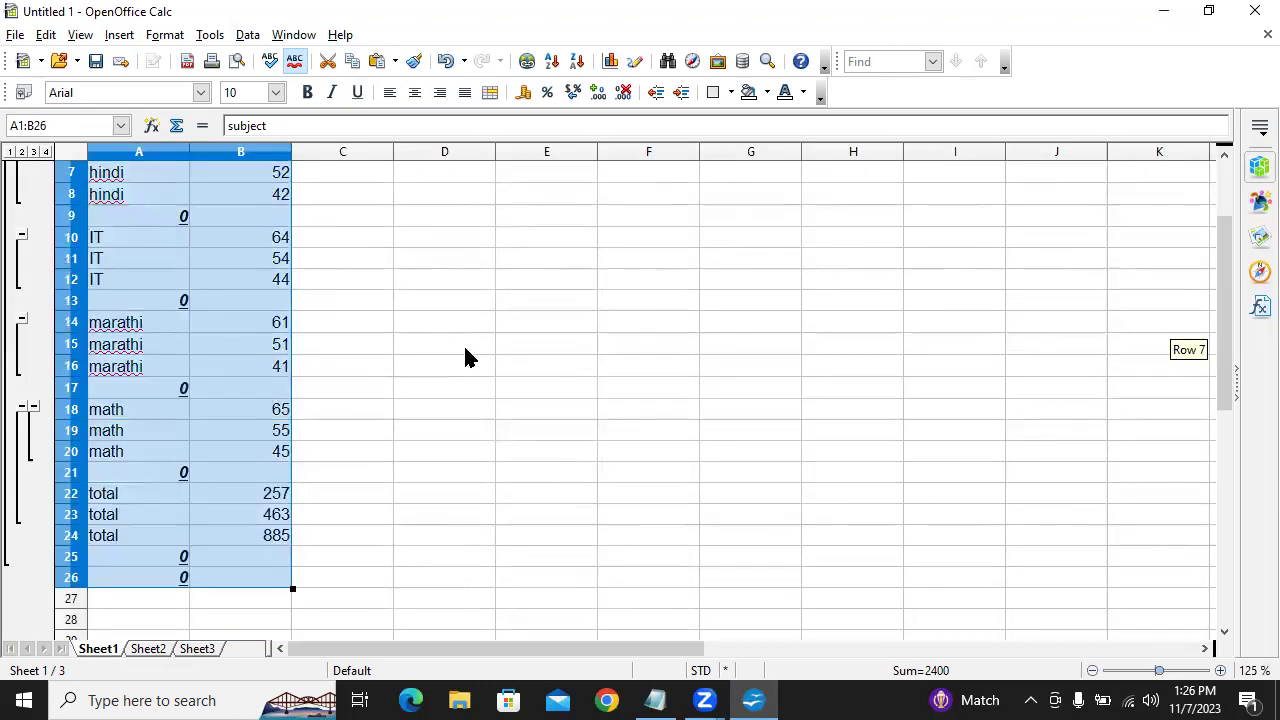
scroll(465, 357, up, 2)
scroll(465, 357, down, 2)
click(220, 513)
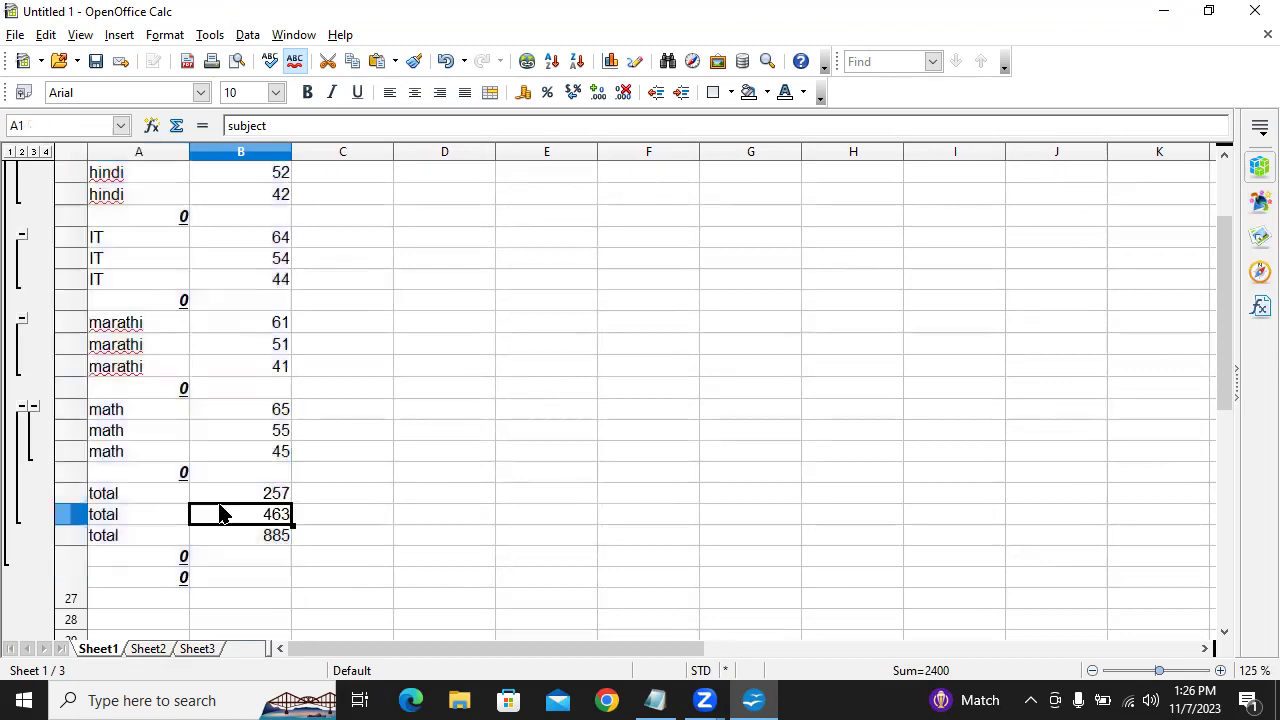
click(110, 501)
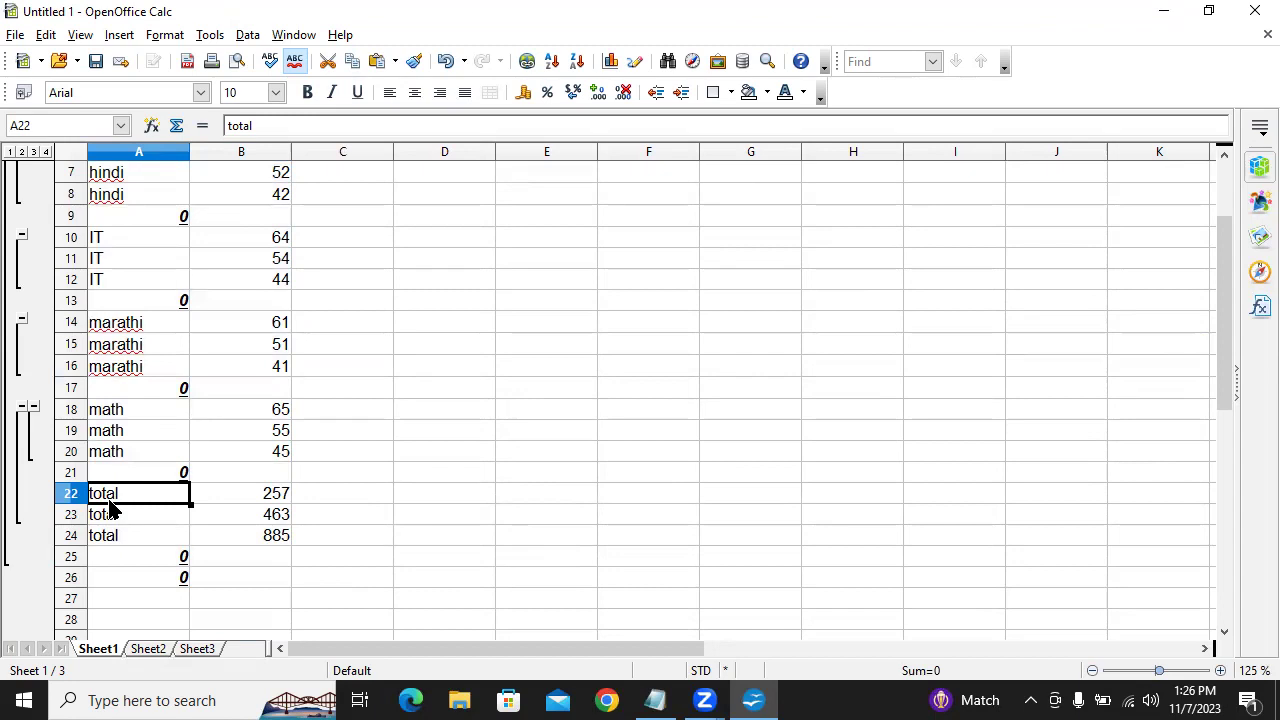
key(shift+Right)
key(shift+Down)
key(shift+Down)
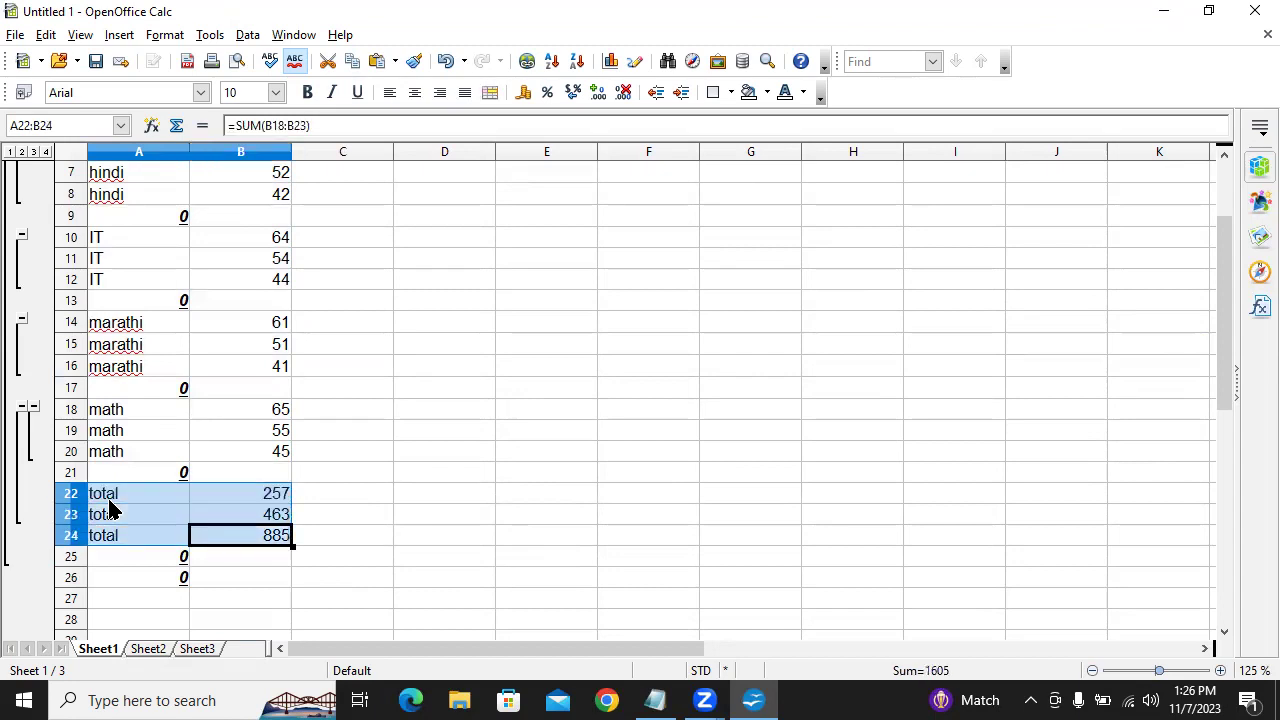
scroll(110, 510, up, 2)
click(301, 269)
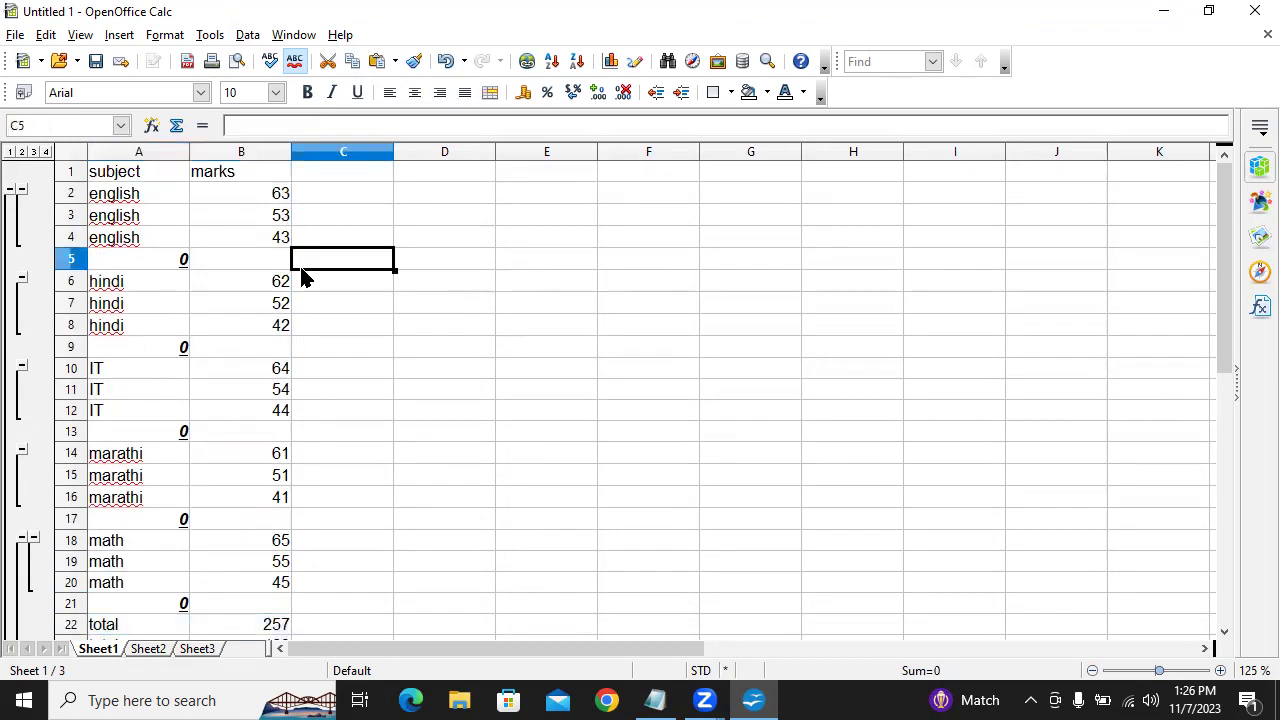
click(273, 271)
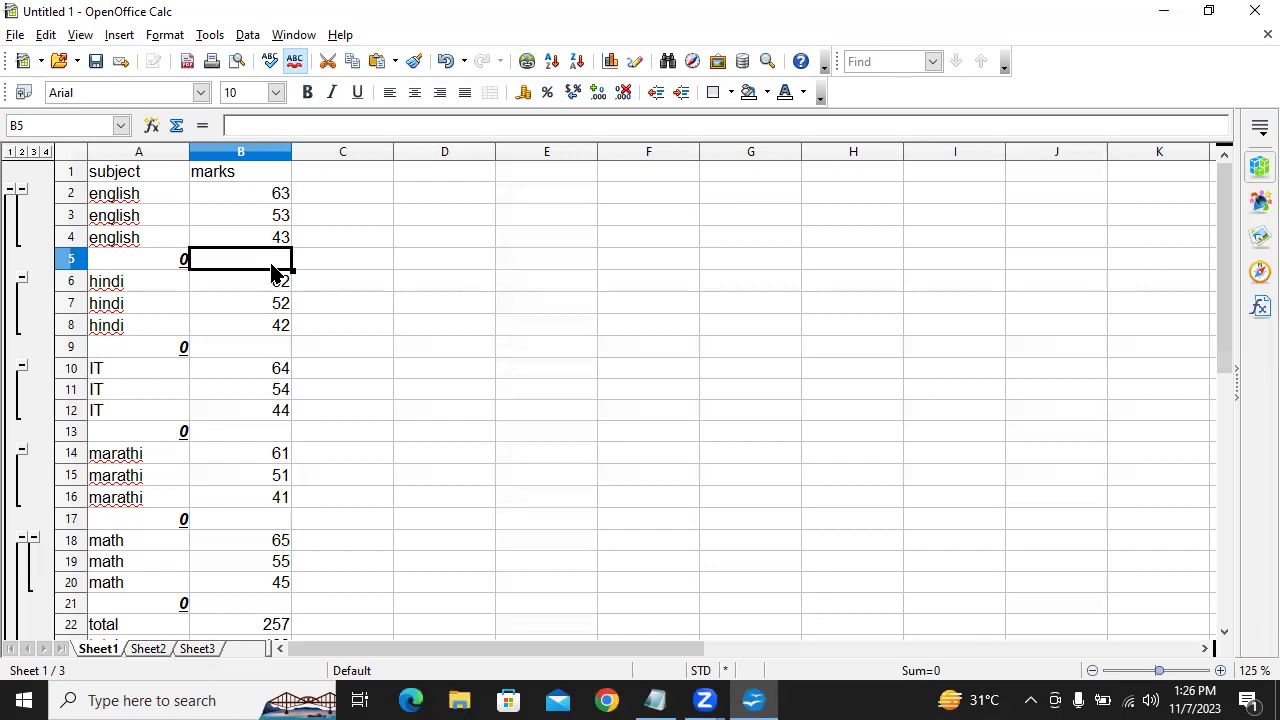
Switch to the Notepad topic list, highlight the word scenario in item 3, and return to the Calc spreadsheet.
key(alt+Tab)
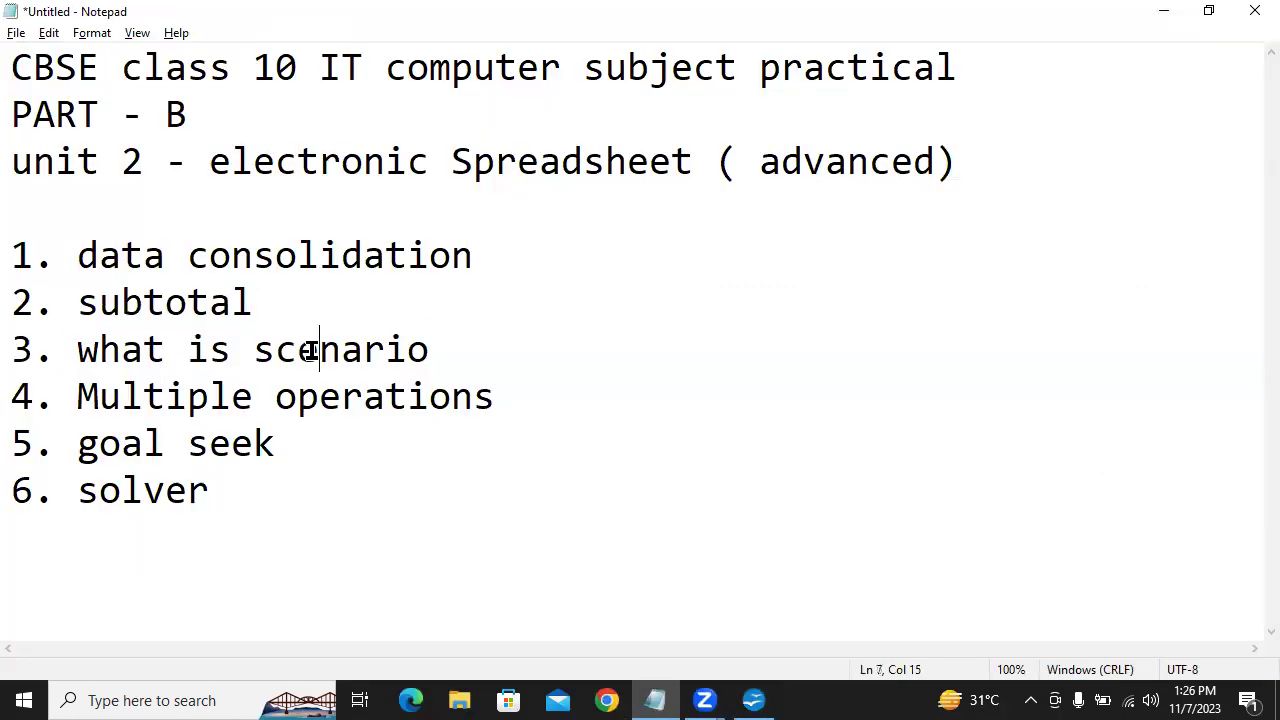
double_click(311, 350)
key(alt+Tab)
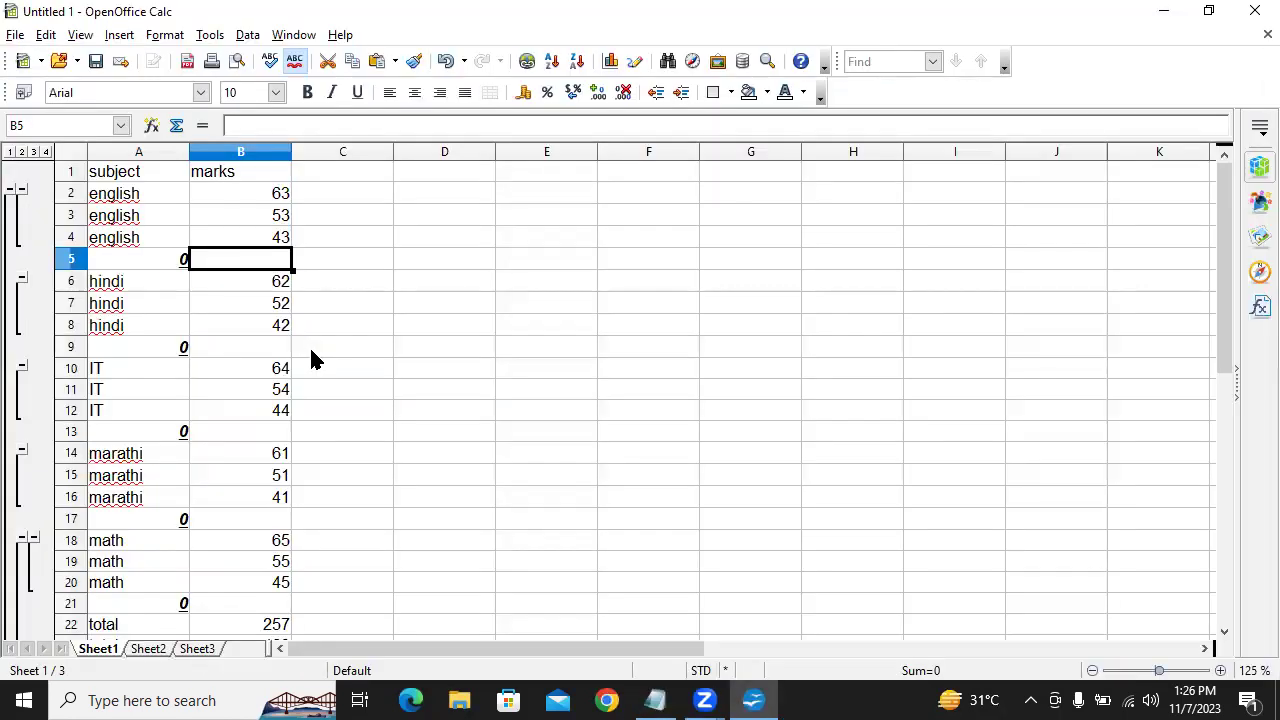
Delete all cell contents of Sheet1 using the Delete all option.
key(ctrl+a)
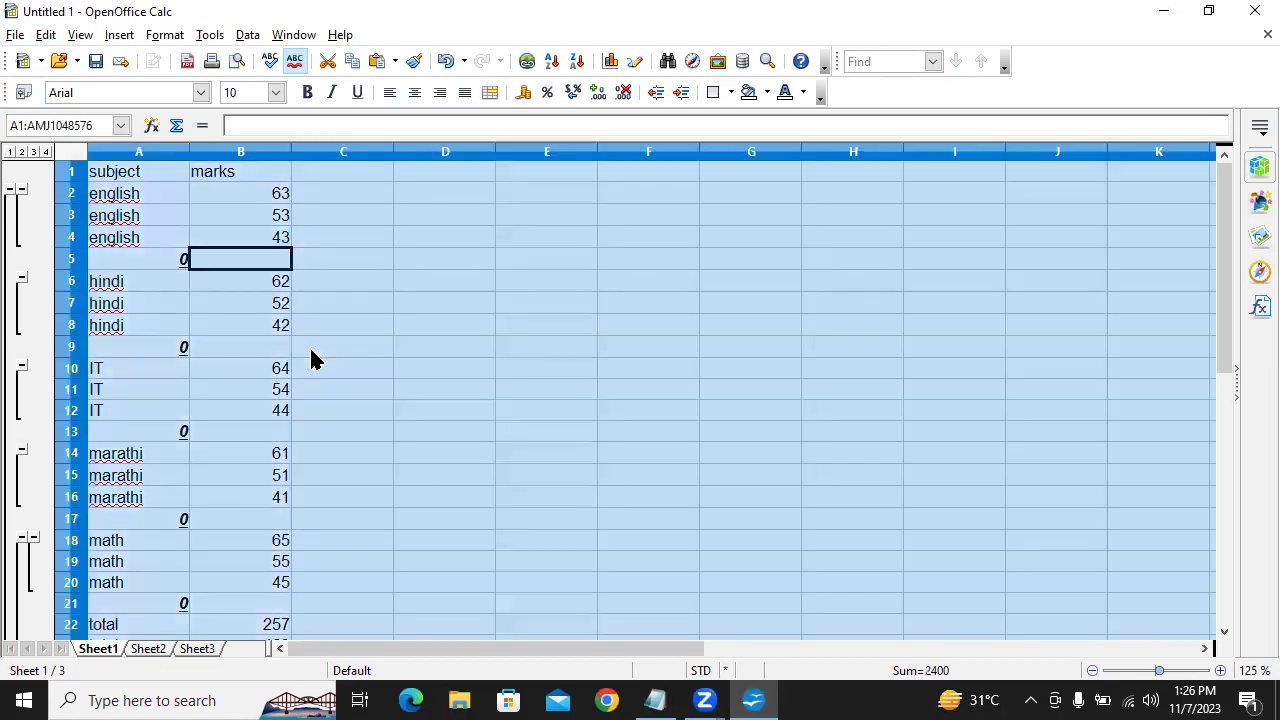
key(Delete)
key(space)
key(Return)
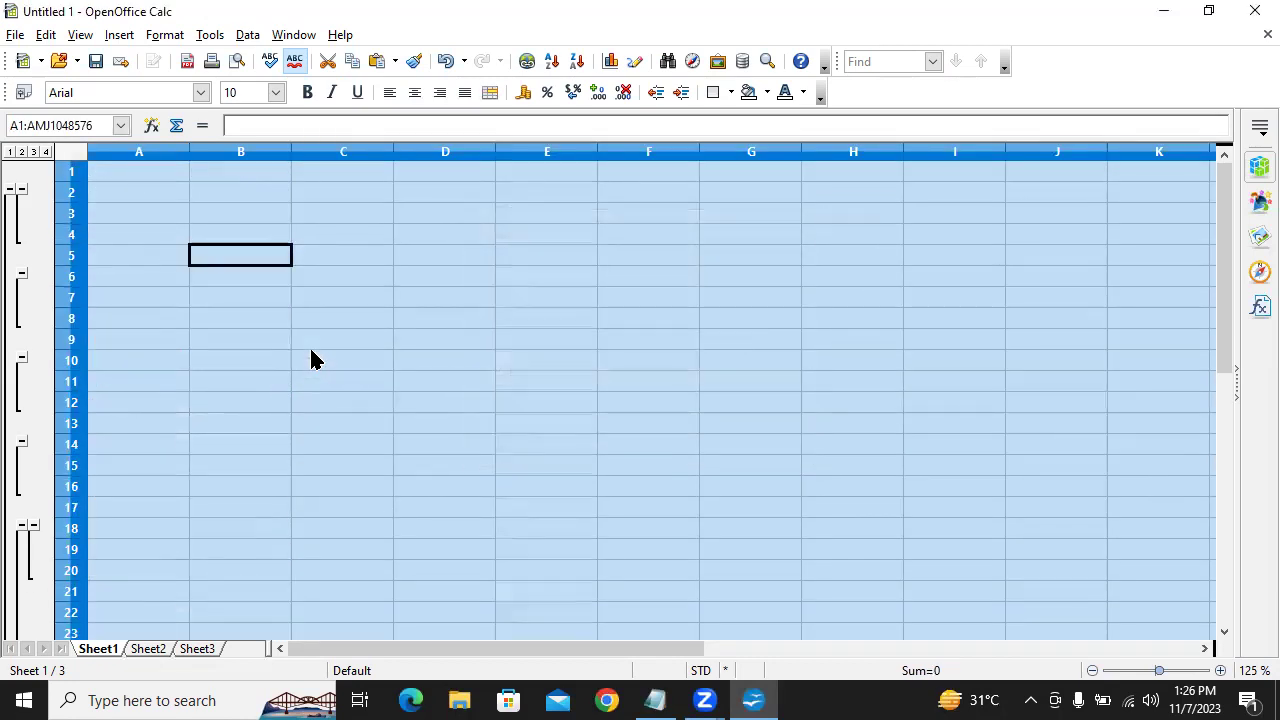
Delete all cell contents of Sheet2 using the Delete all option.
click(147, 650)
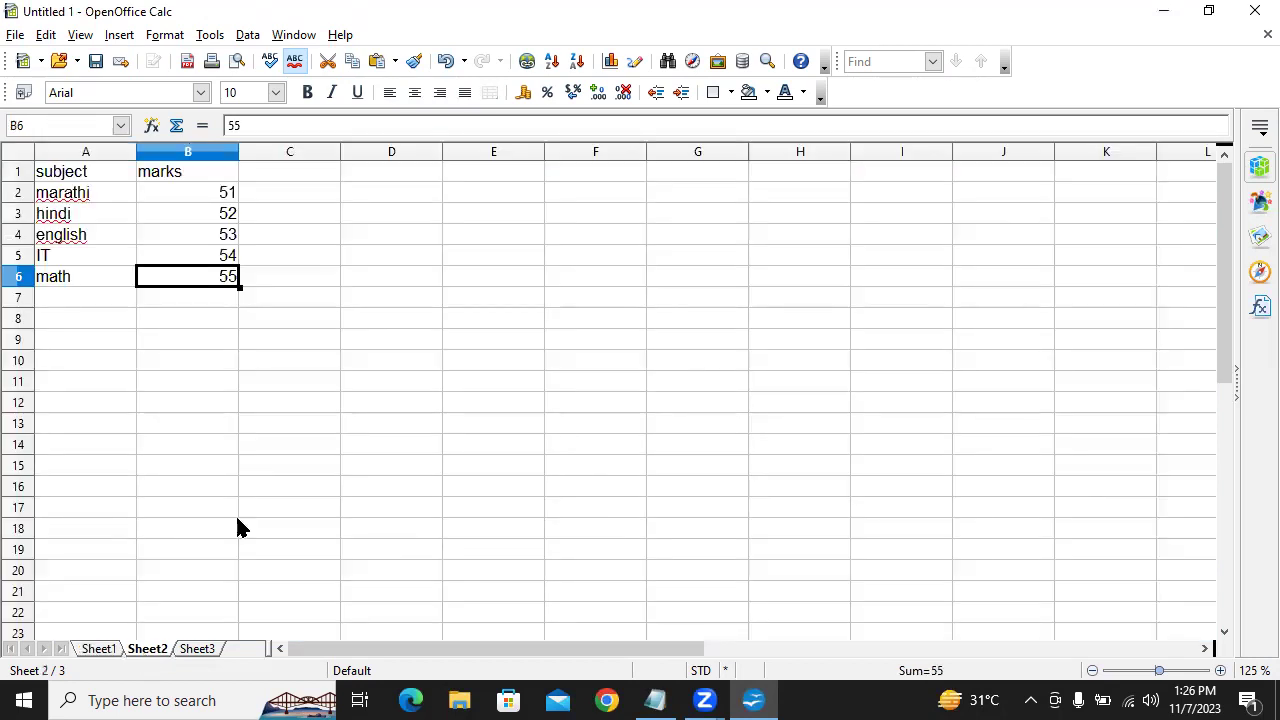
key(ctrl+a)
key(Delete)
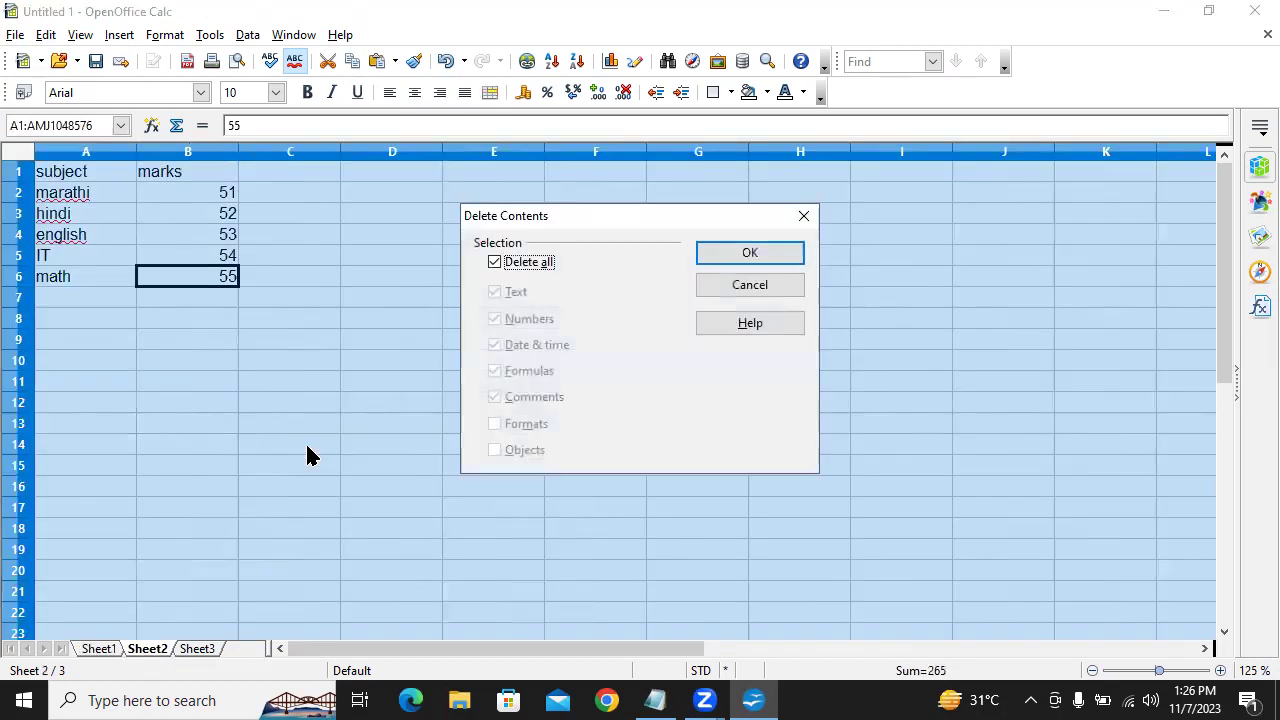
key(Return)
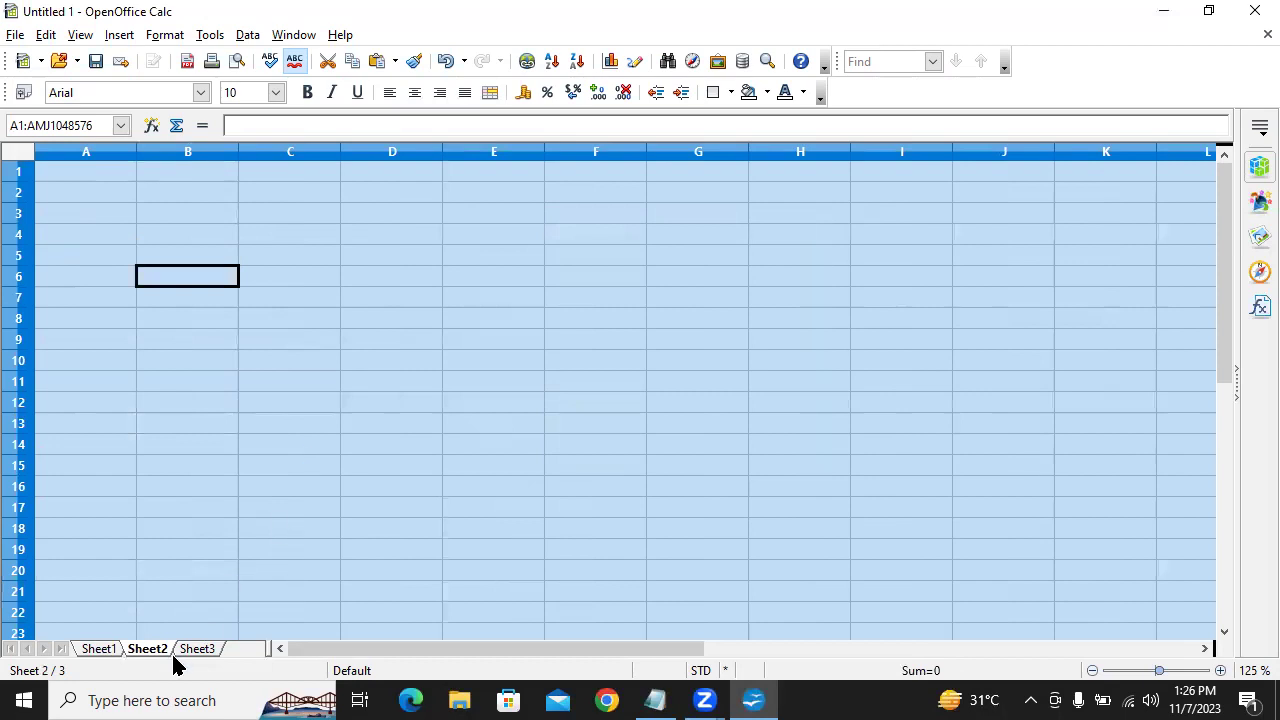
Delete all cell contents of Sheet3, including the consolidated marks table.
click(194, 650)
click(303, 430)
key(ctrl+a)
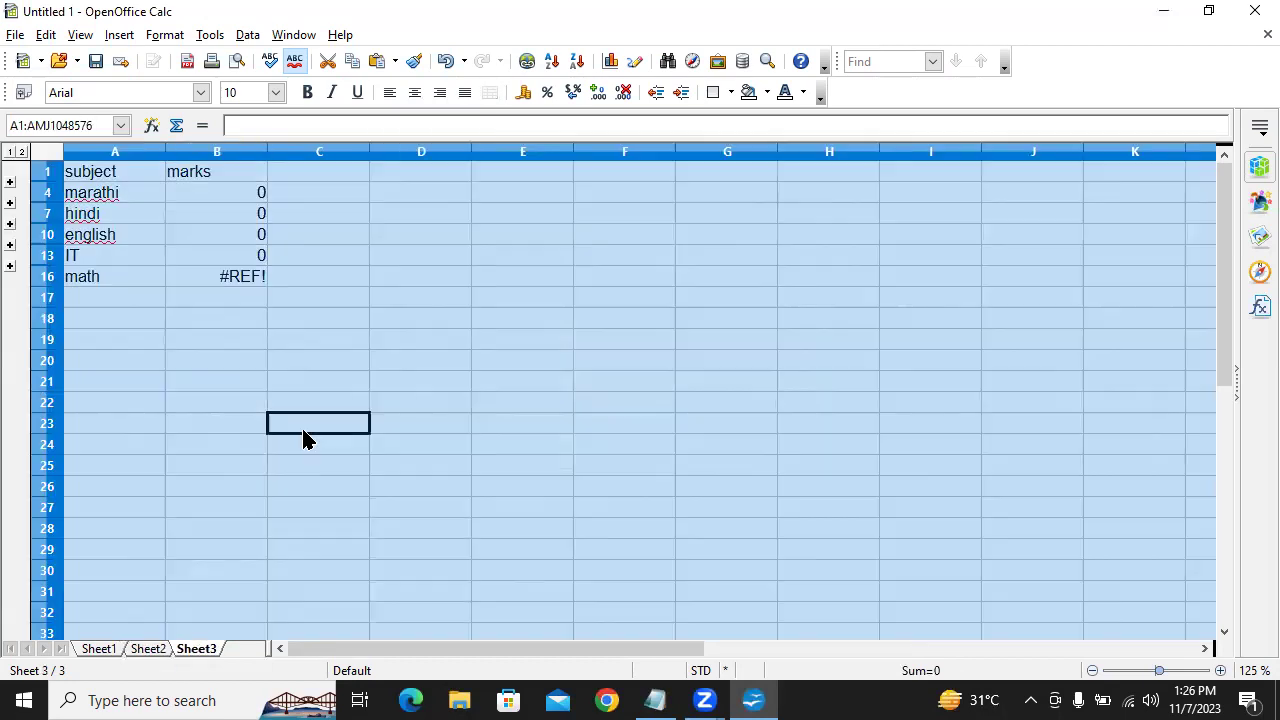
key(Delete)
key(Return)
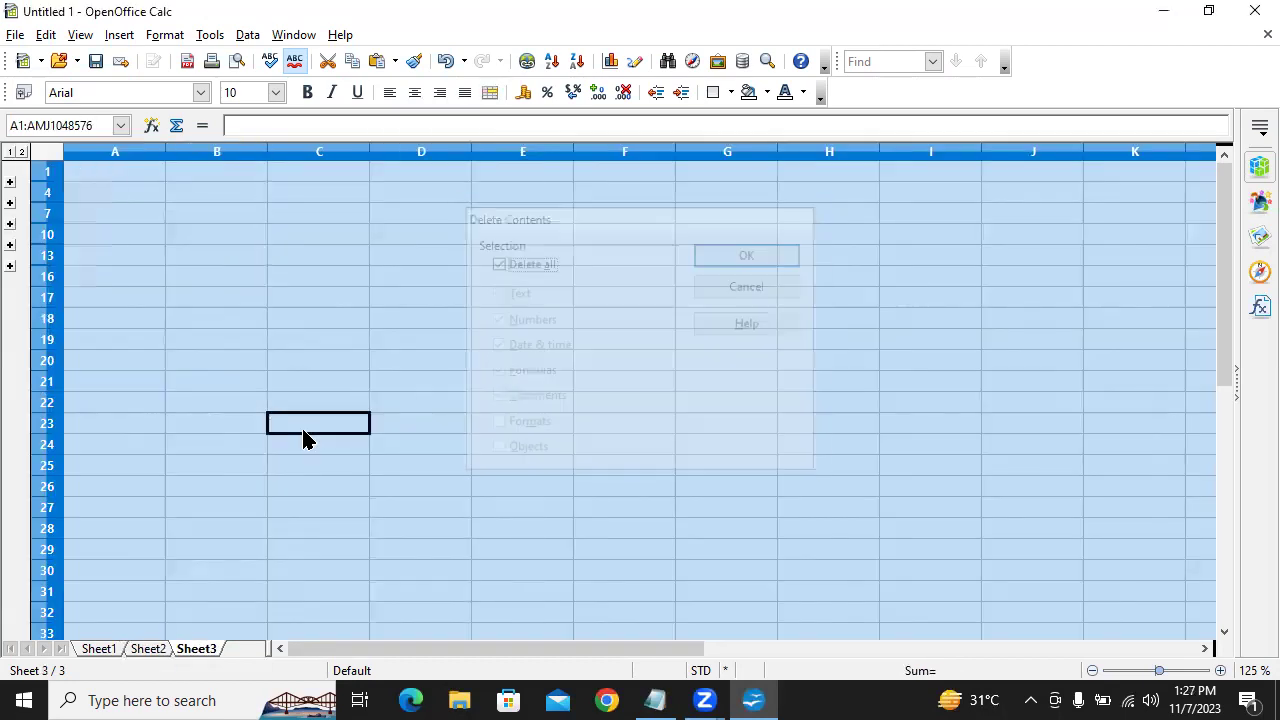
On Sheet1, enter the label runs in A2 and hundred in A3.
click(105, 650)
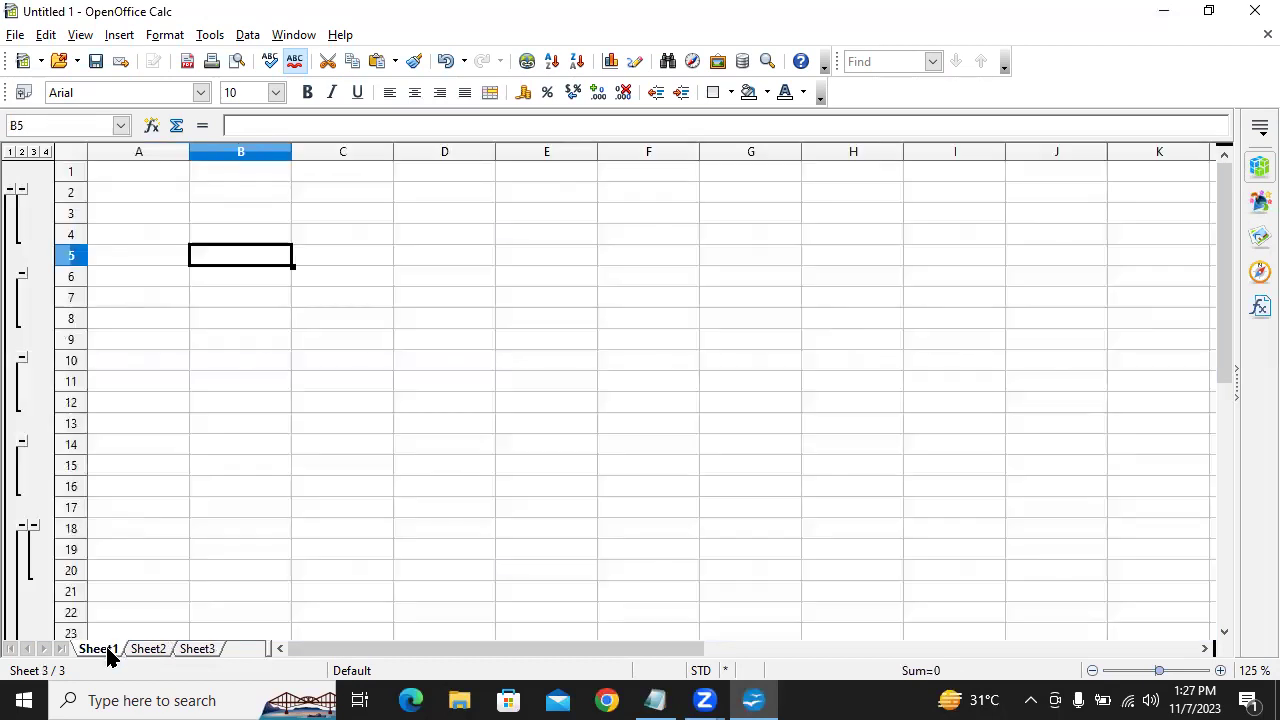
click(140, 175)
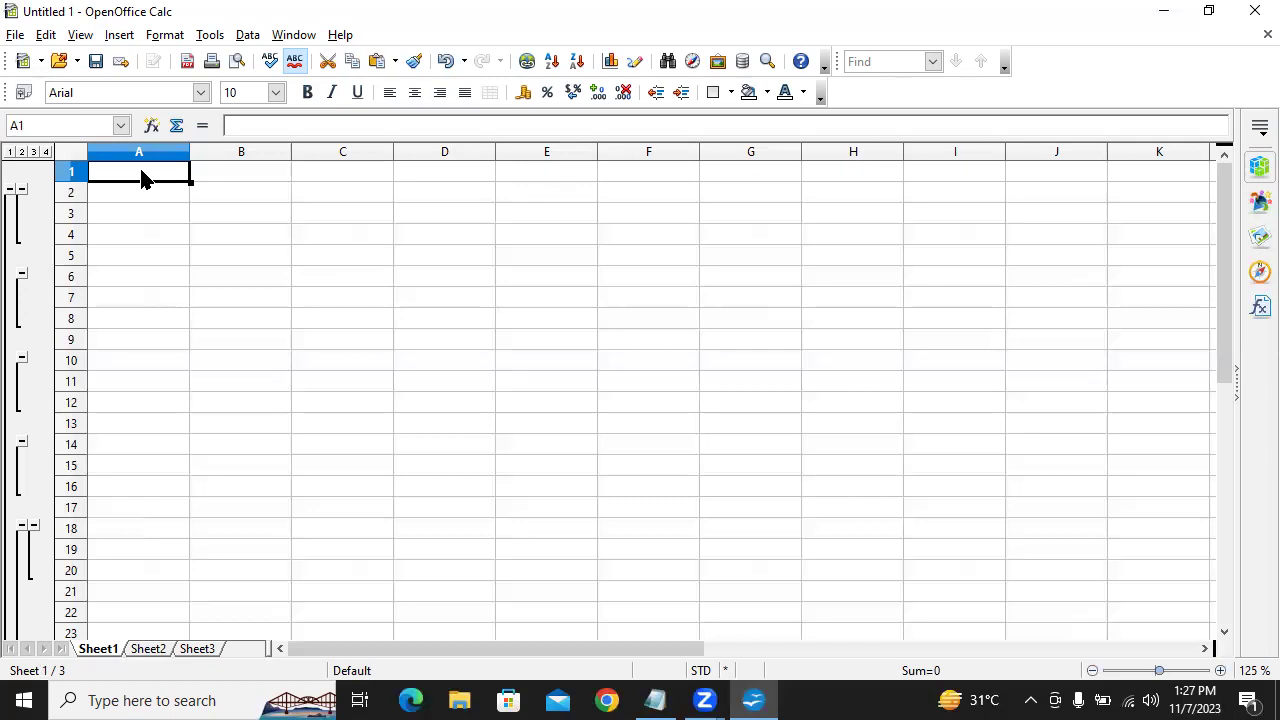
key(Return)
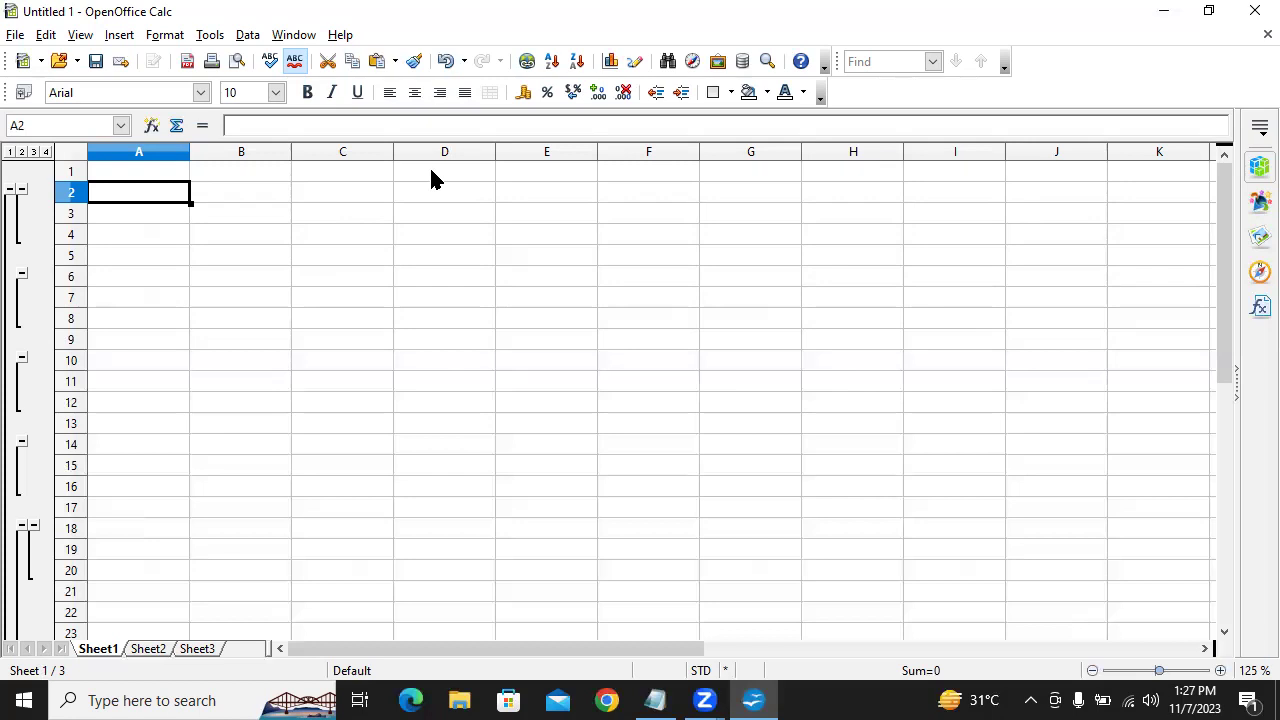
text(runs)
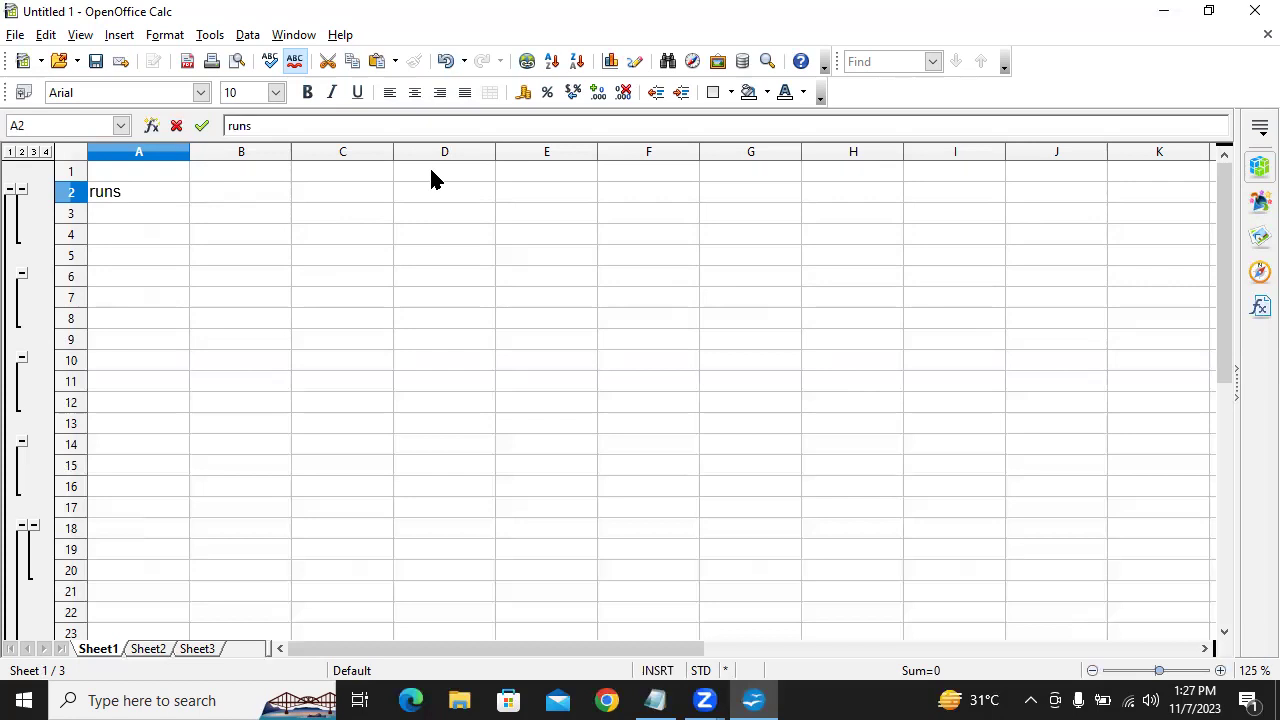
key(Return)
text(g)
key(BackSpace)
text(hun)
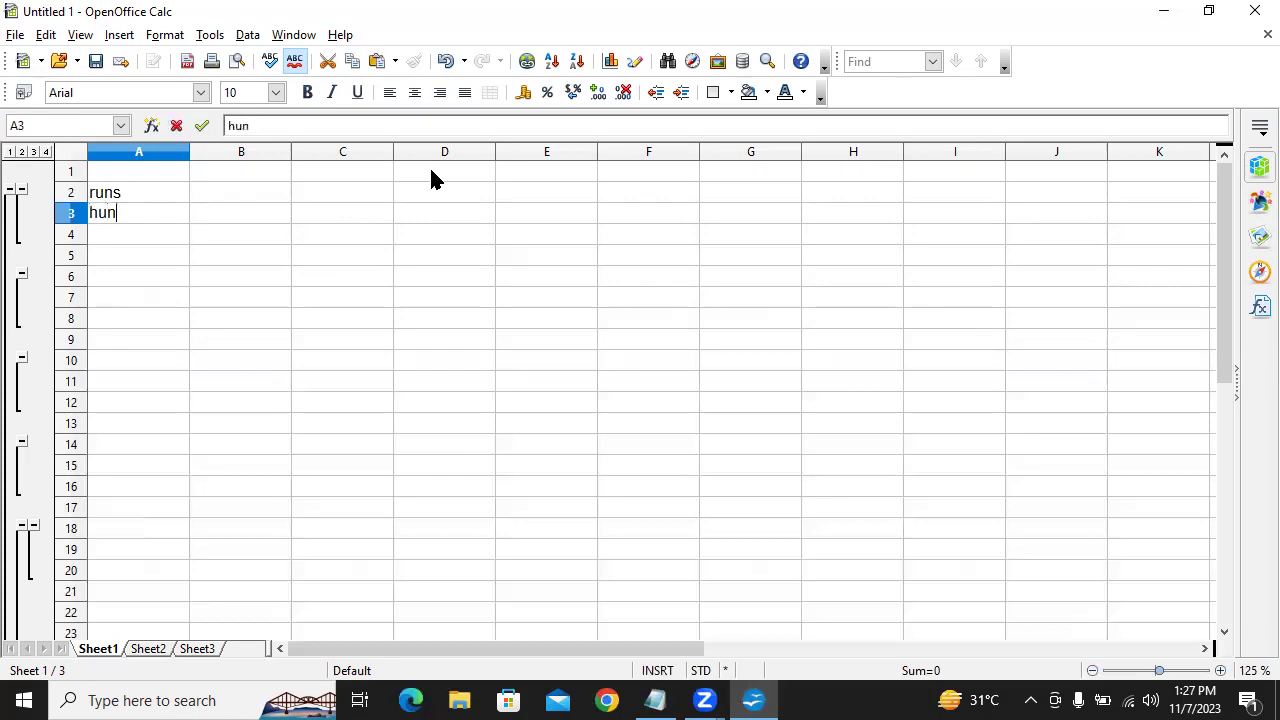
text(dred)
key(Return)
Enter the label fifty in A4 below hundred.
text(fa)
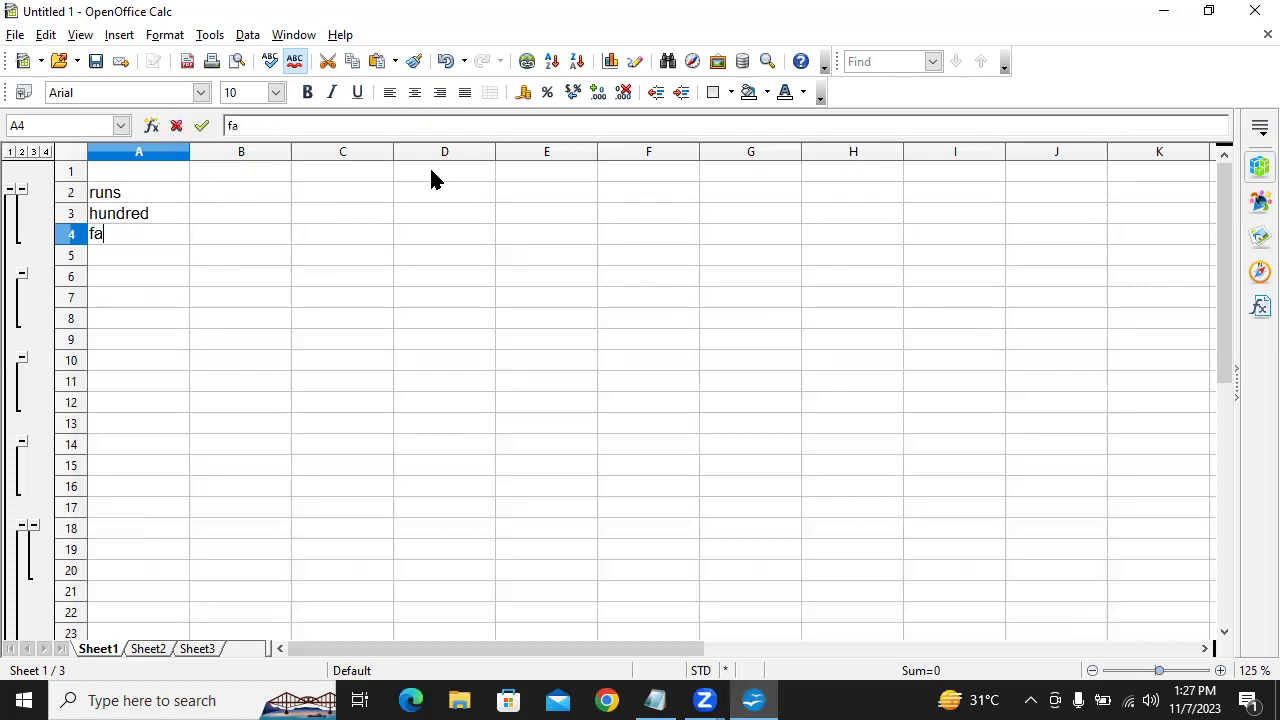
click(431, 178)
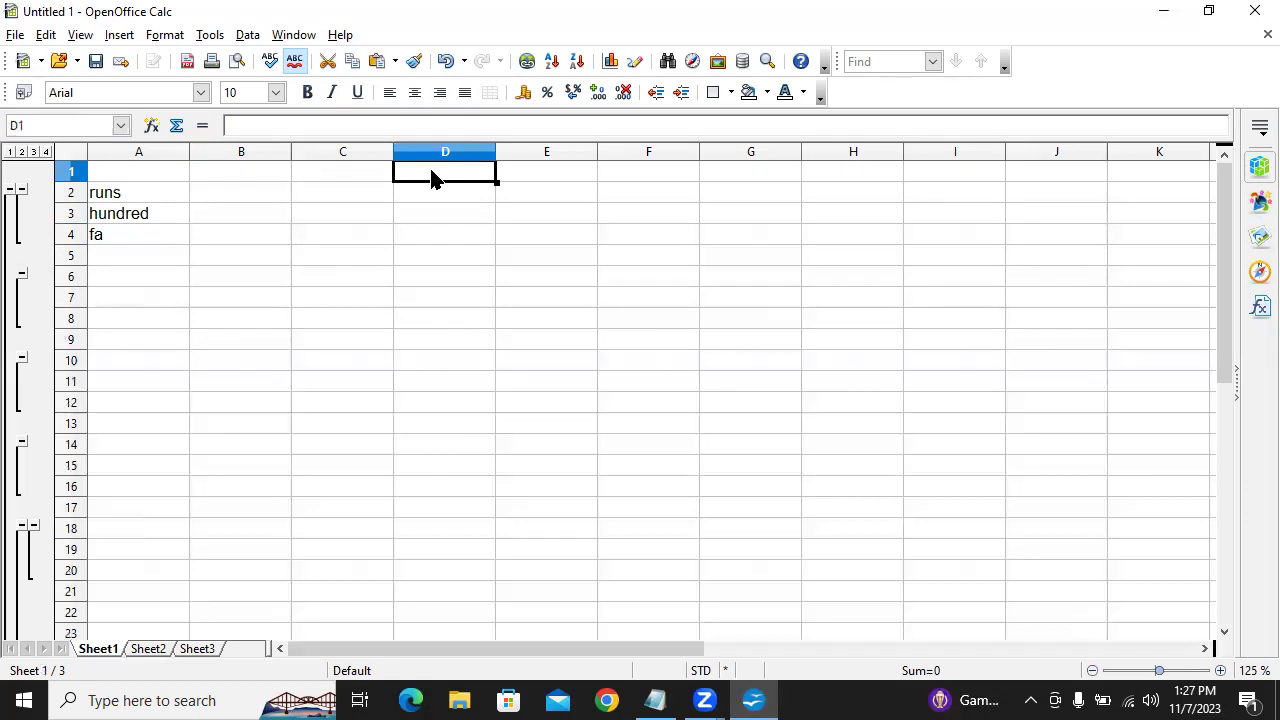
click(167, 234)
key(BackSpace)
text(fifty)
key(Return)
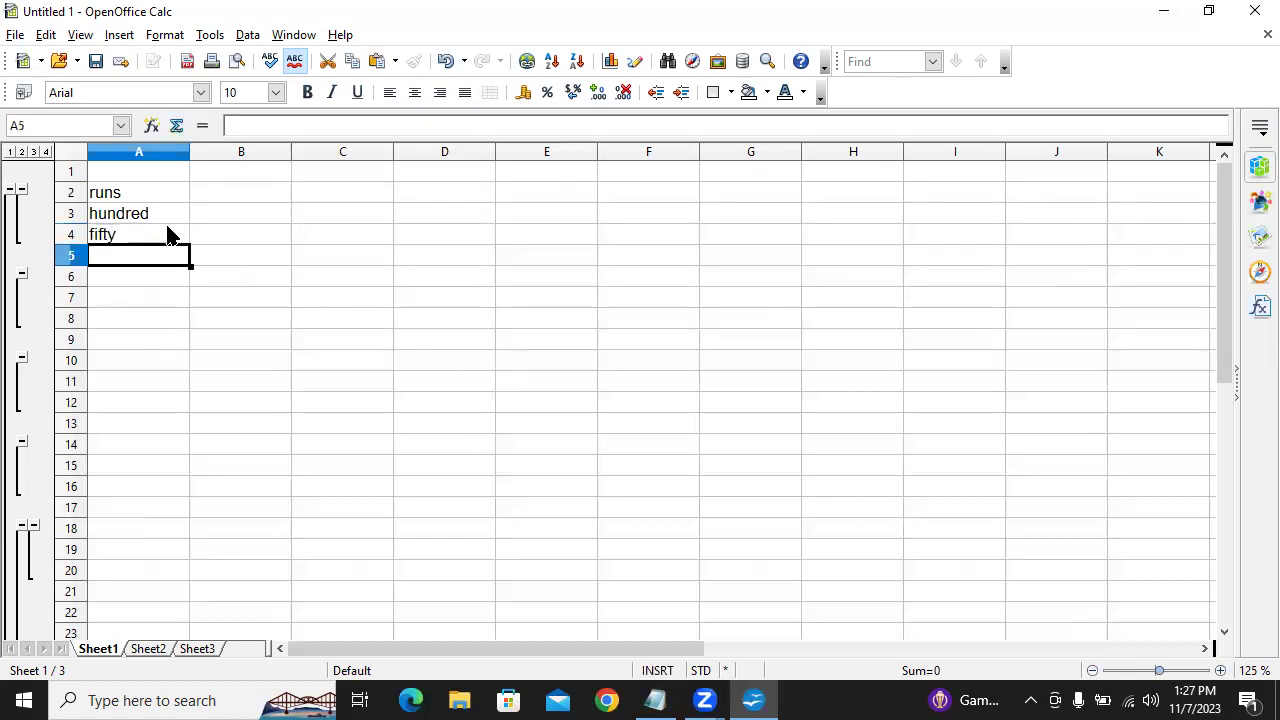
Enter the labels one day in A5, t20 in A6 and test in A7.
text(one day)
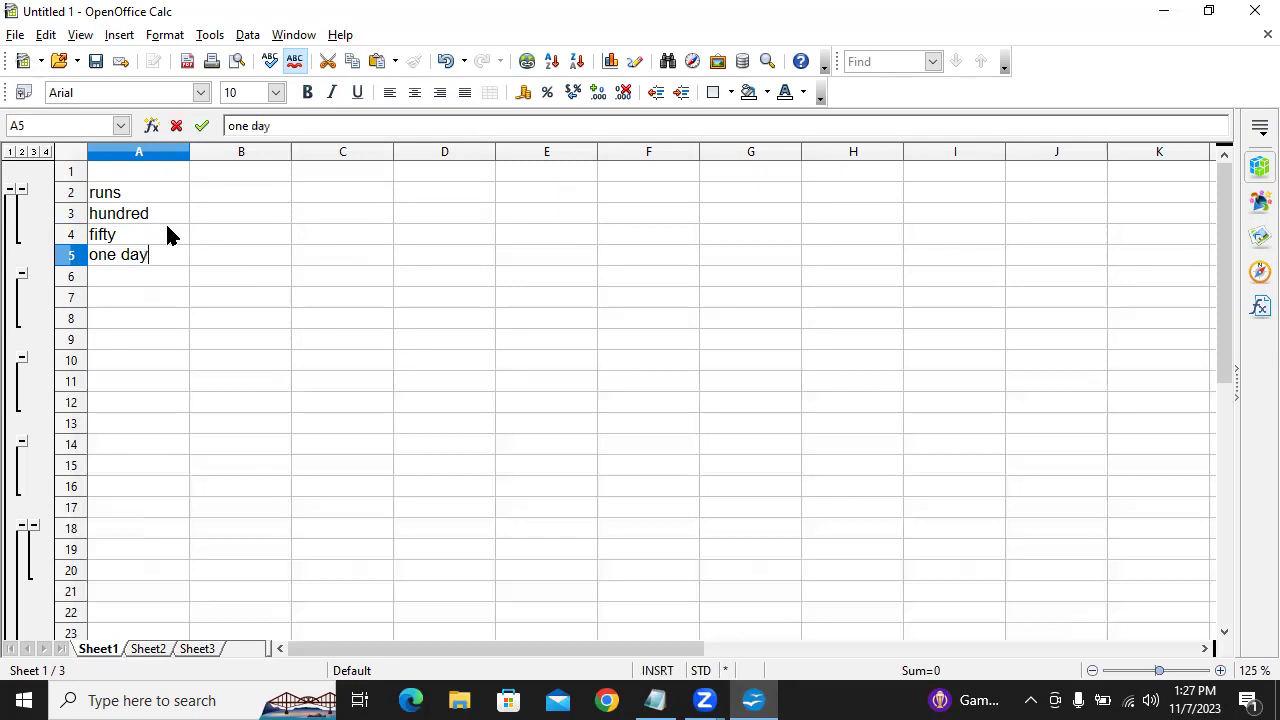
key(Return)
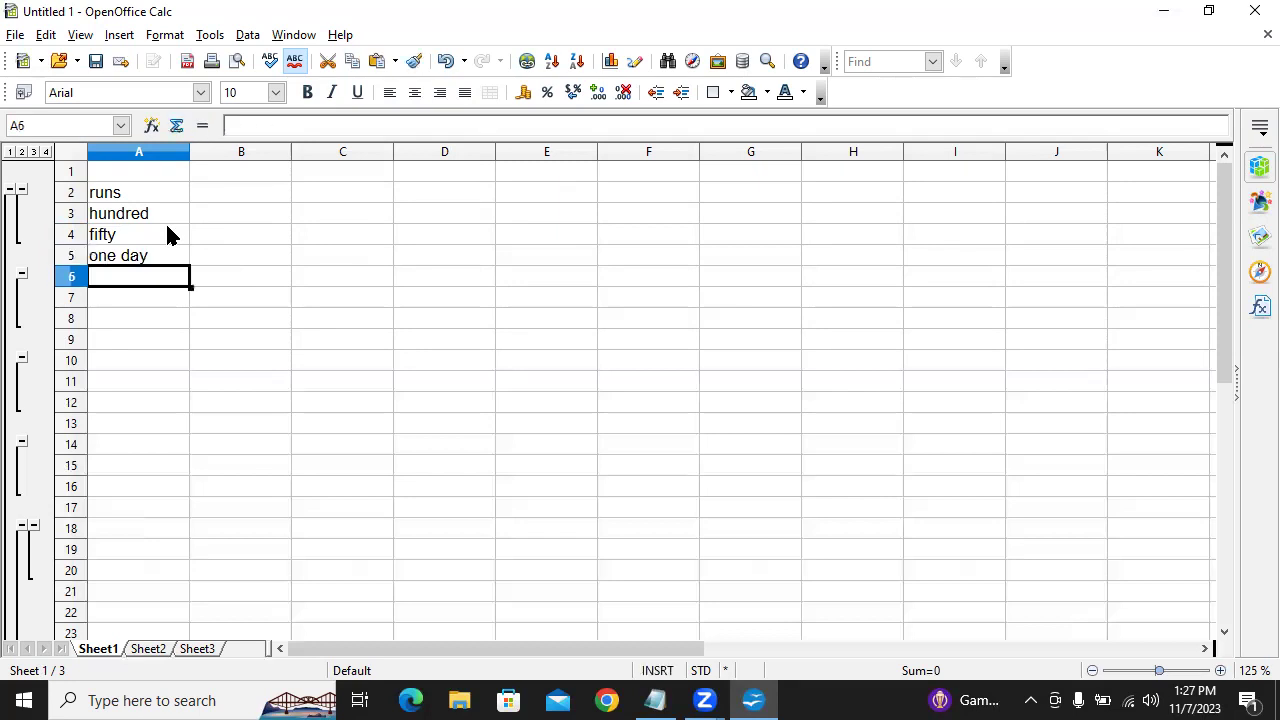
text(t20)
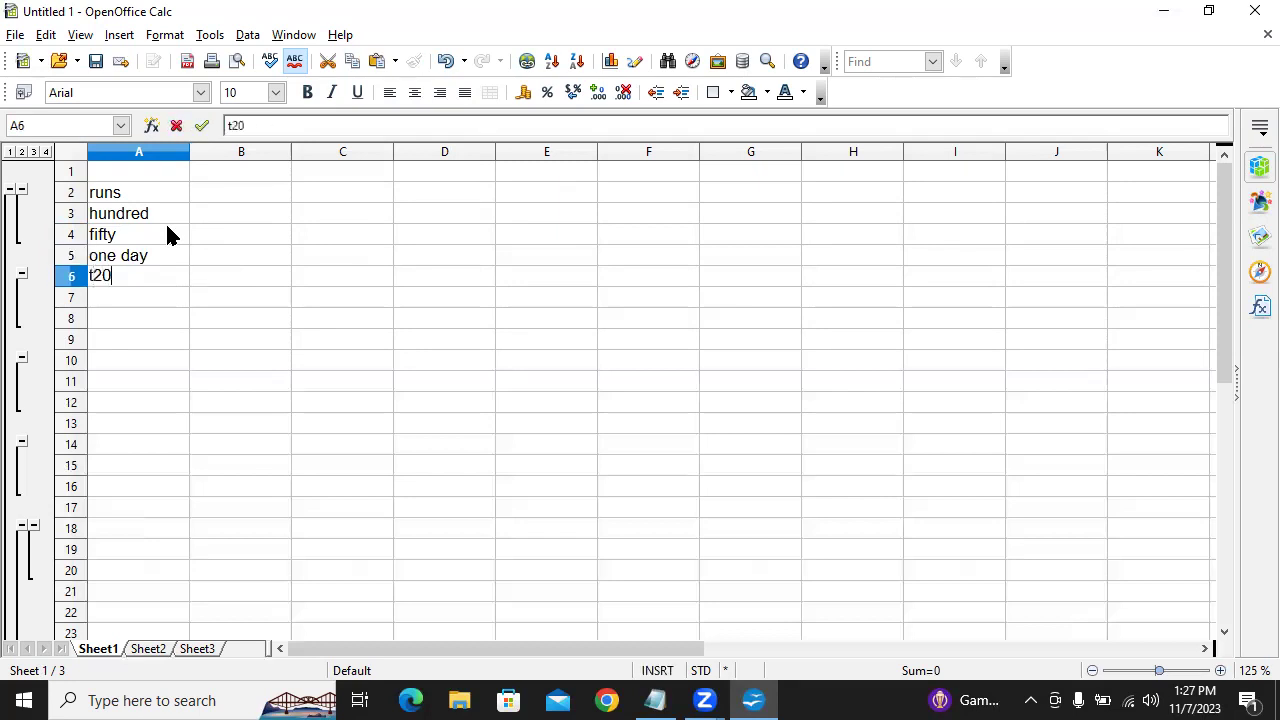
key(Return)
text(test)
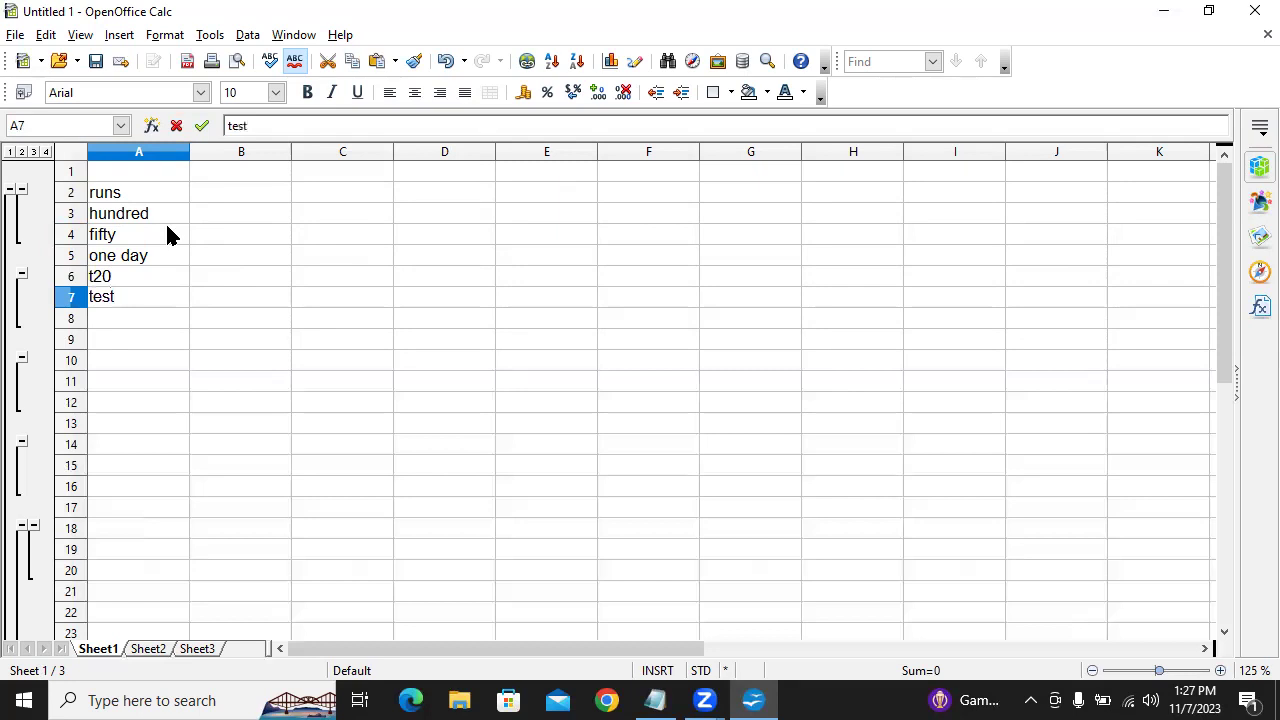
key(Tab)
Enter 10000 for runs in B2, 23 for hundred in B3 and 32 for fifty in B4.
key(Up)
key(Up)
key(Up)
key(Up)
key(Up)
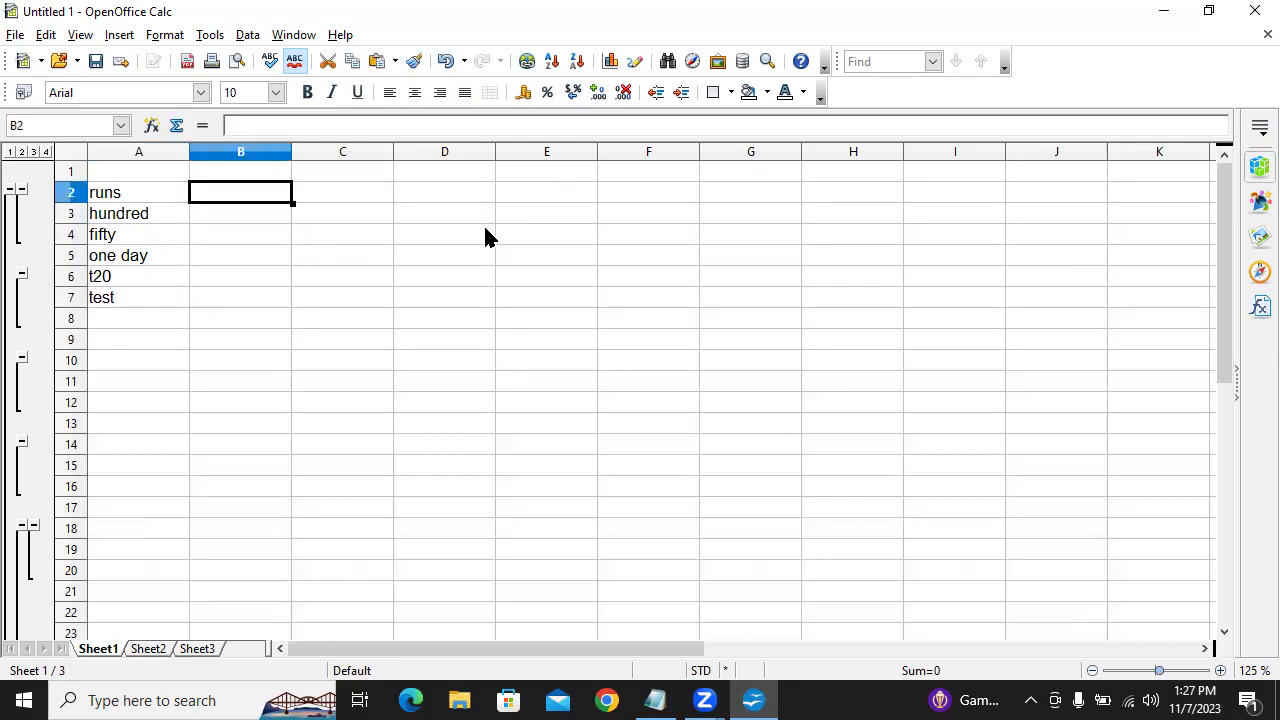
text(10000)
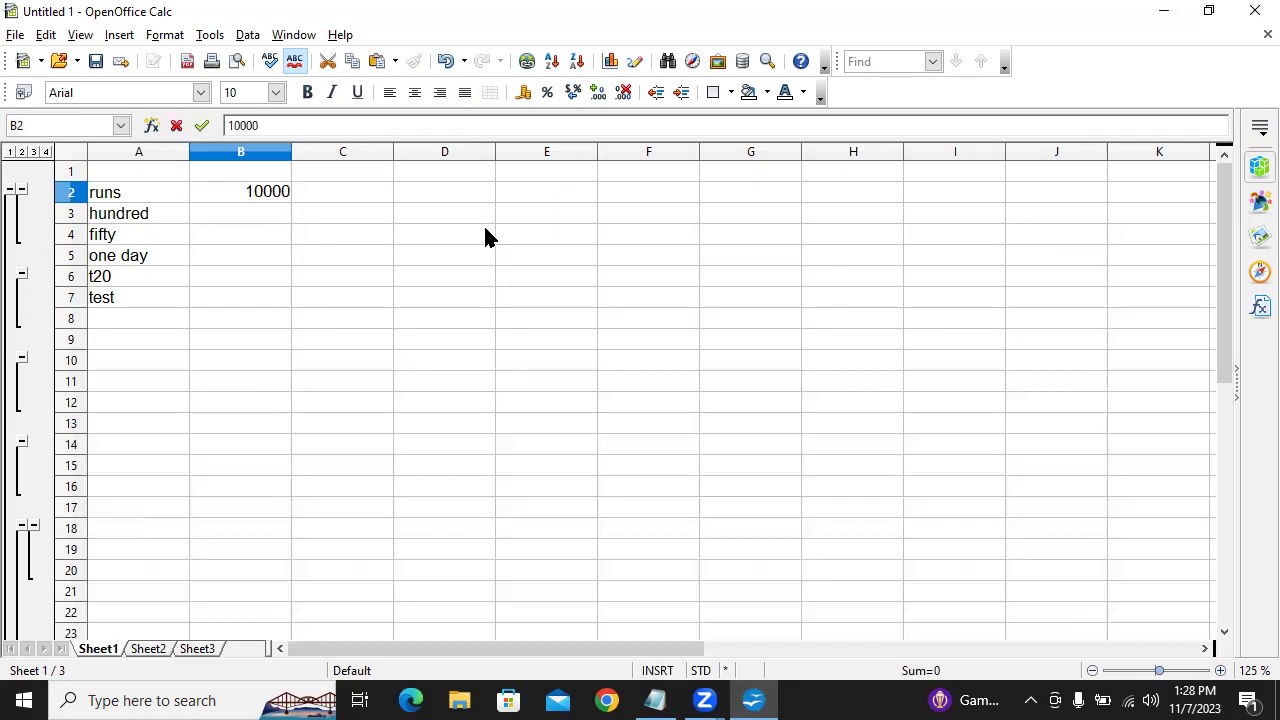
key(Return)
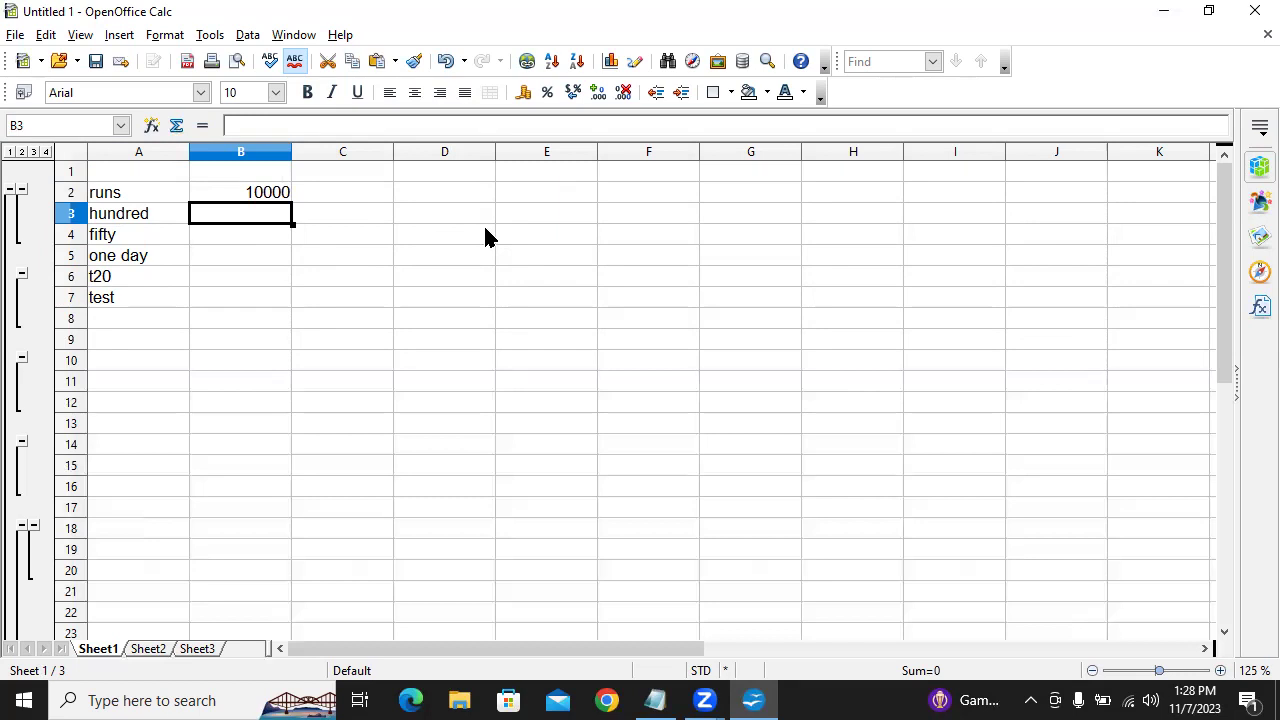
text(23)
key(Return)
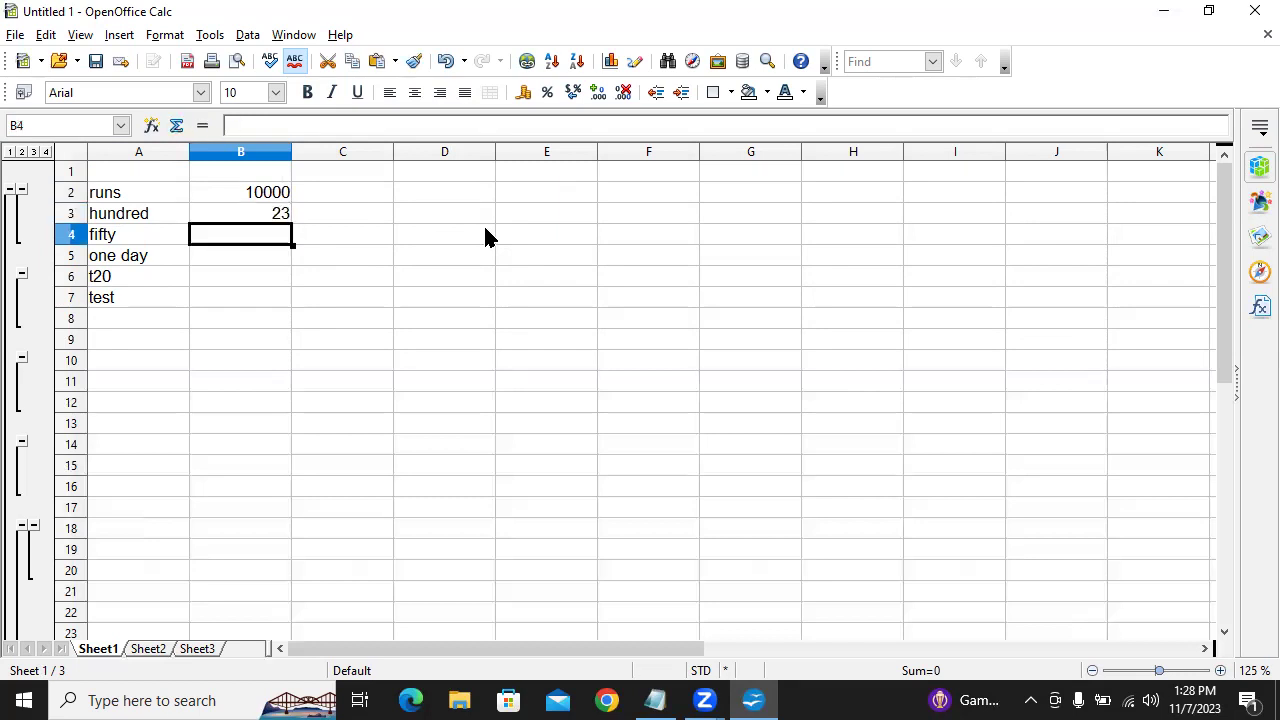
text(32)
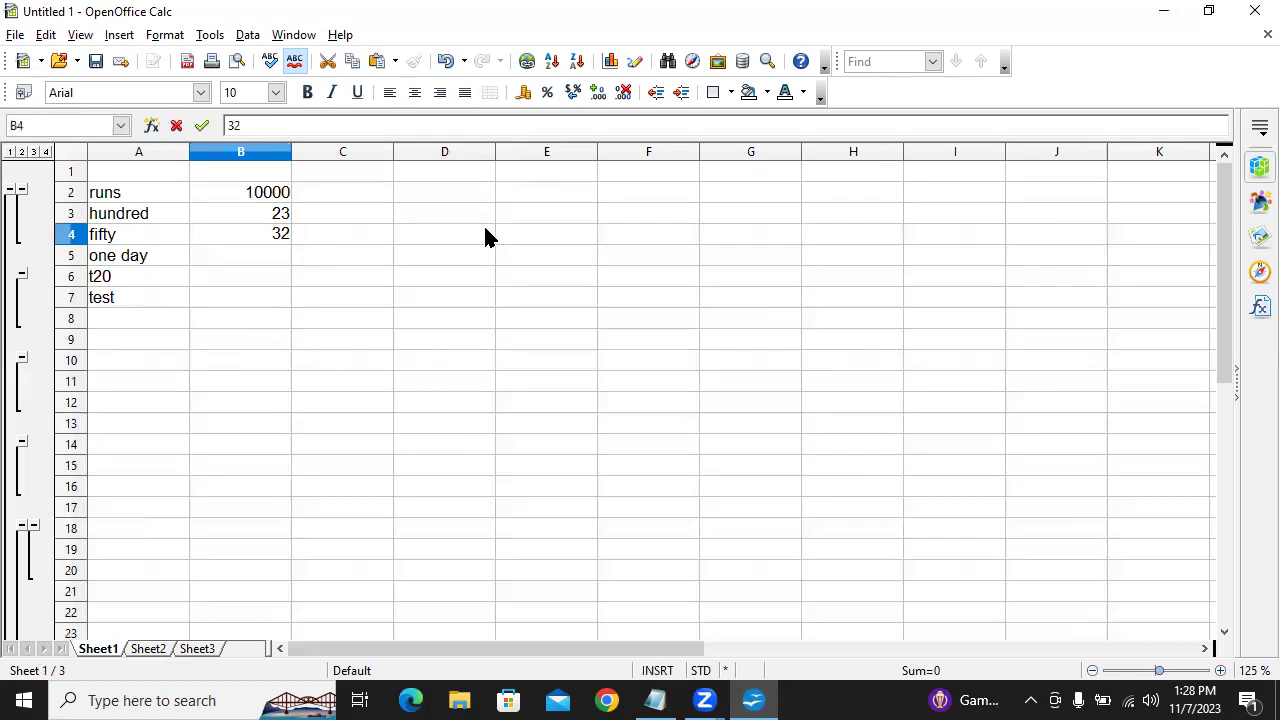
key(Return)
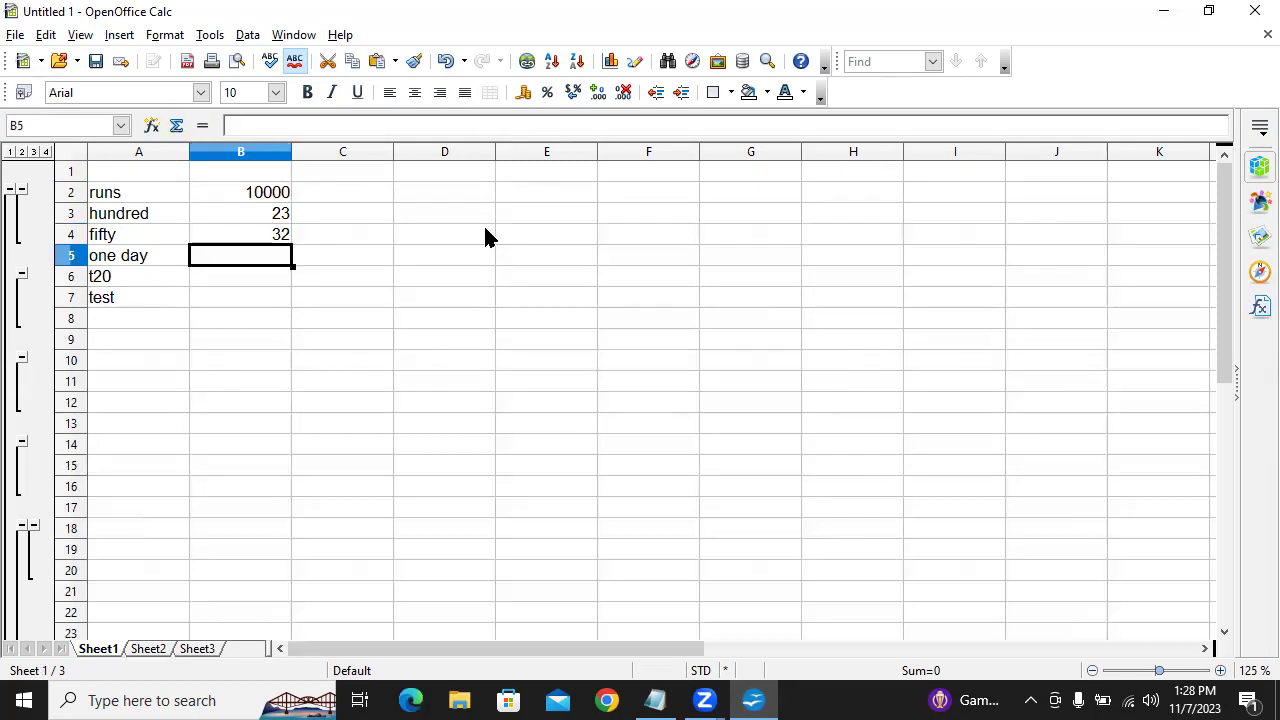
Enter 121 for one day in B5, 122 for t20 in B6 and 123 for test in B7.
text(121)
key(Return)
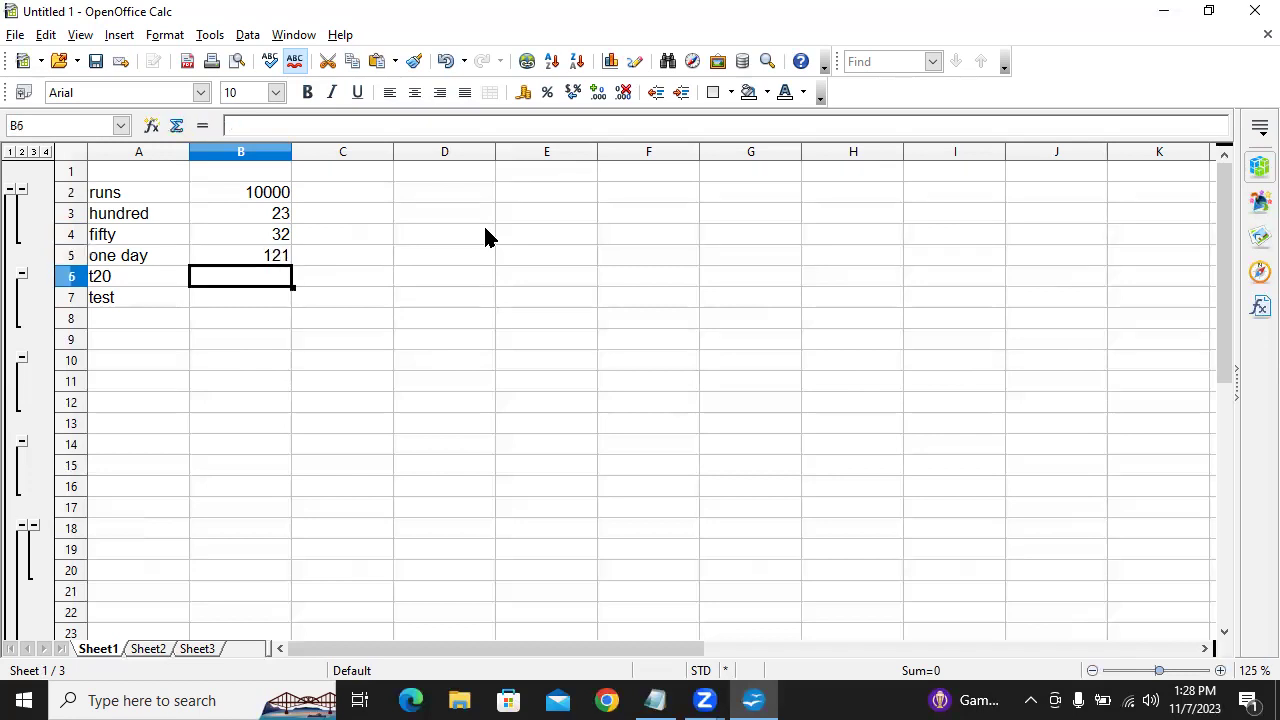
text(122)
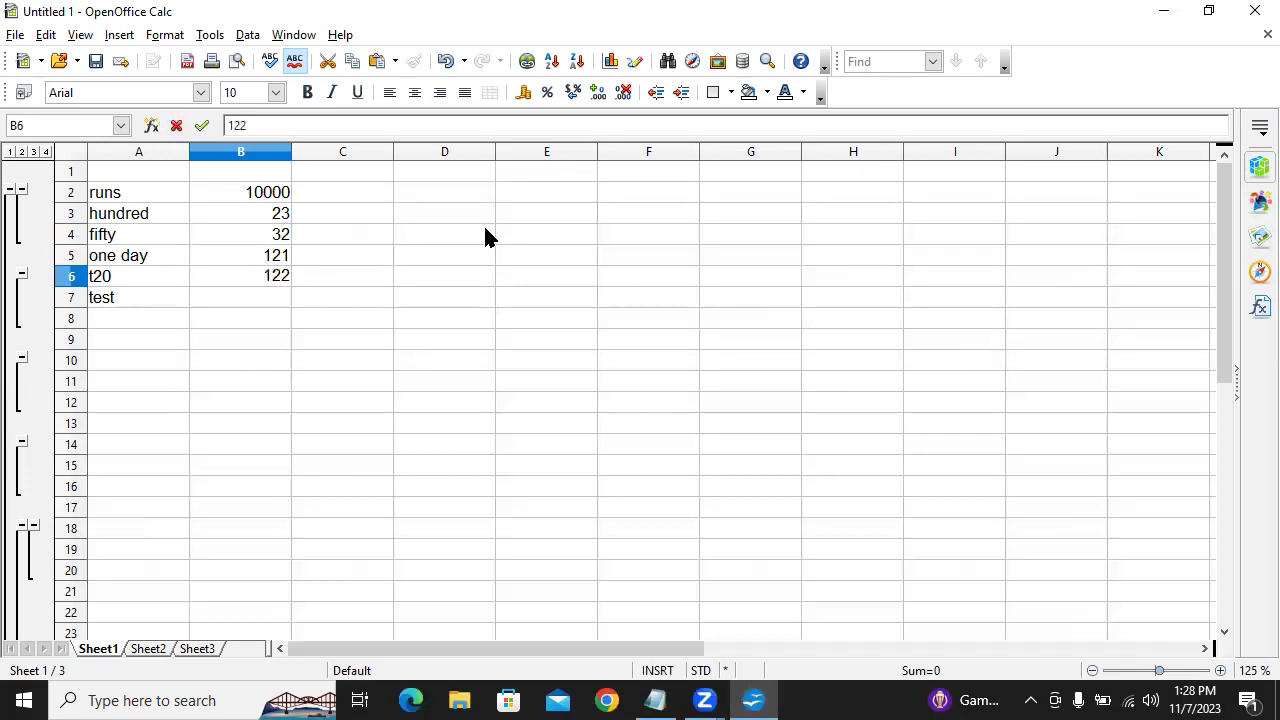
key(Return)
text(123)
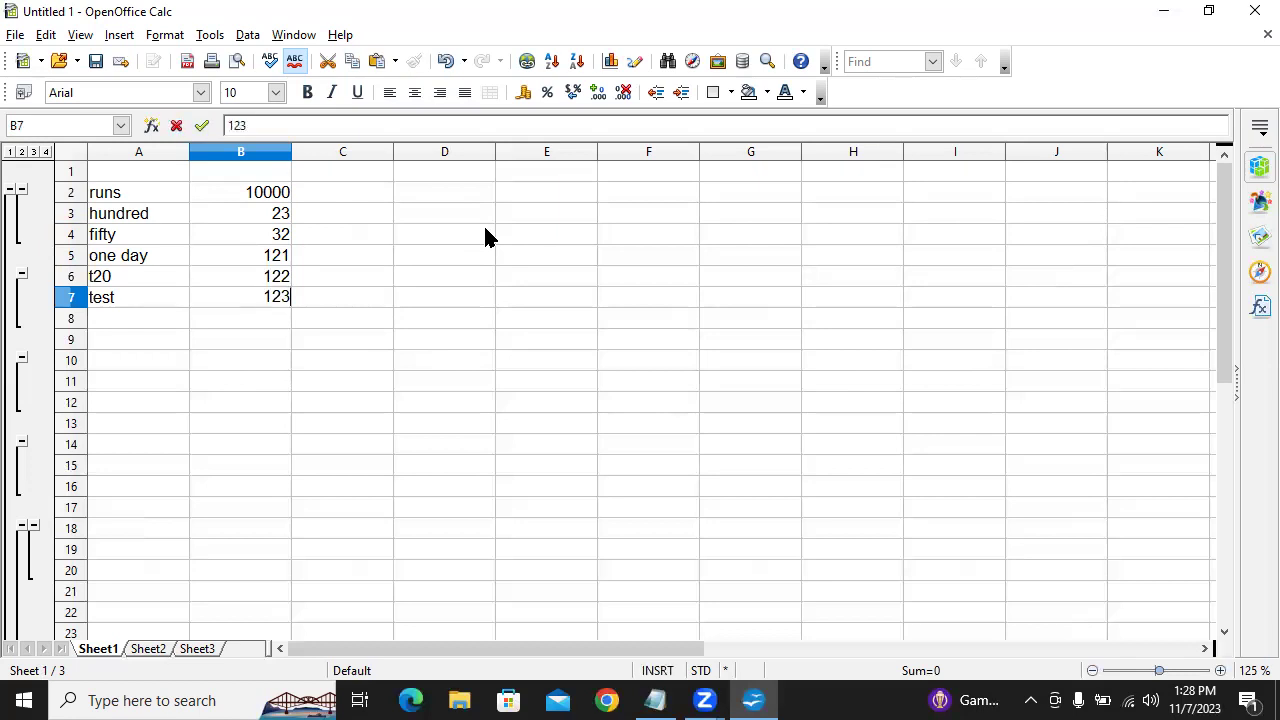
Start creating a scenario from the range B2:B7 and name it virat.
key(shift+Up)
key(shift+Up)
key(shift+Up)
key(shift+Up)
key(shift+Up)
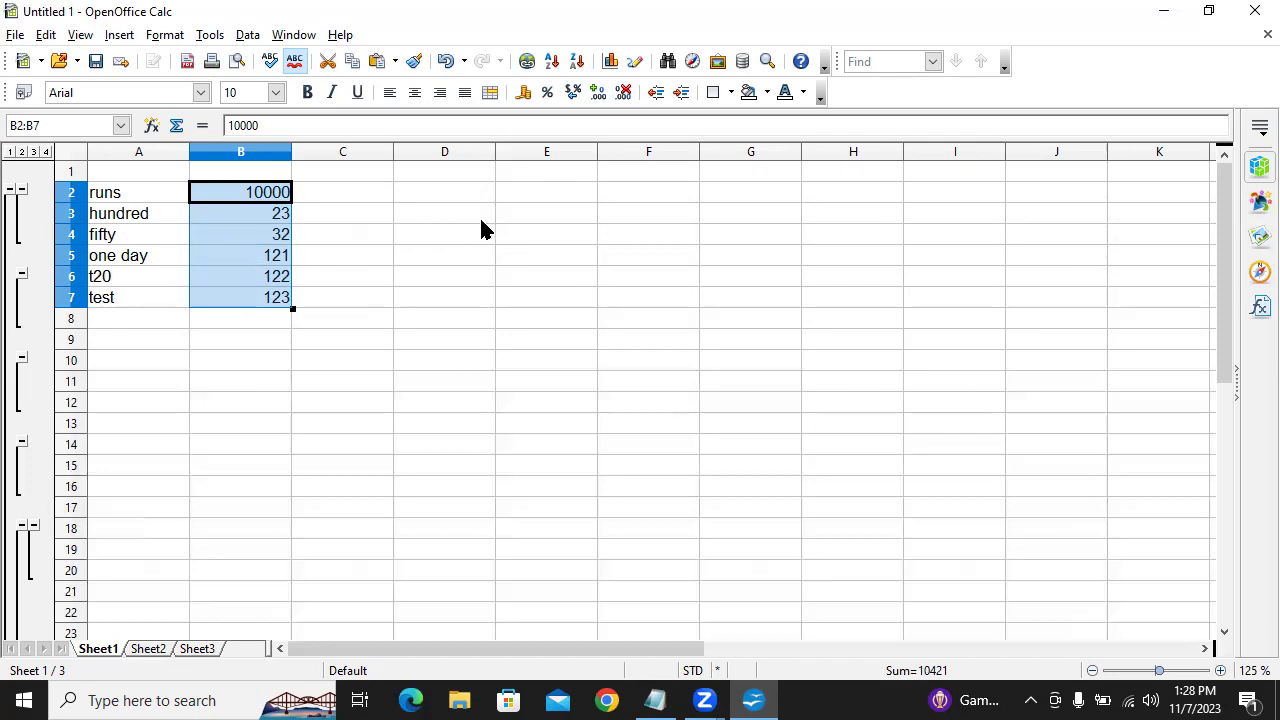
click(210, 36)
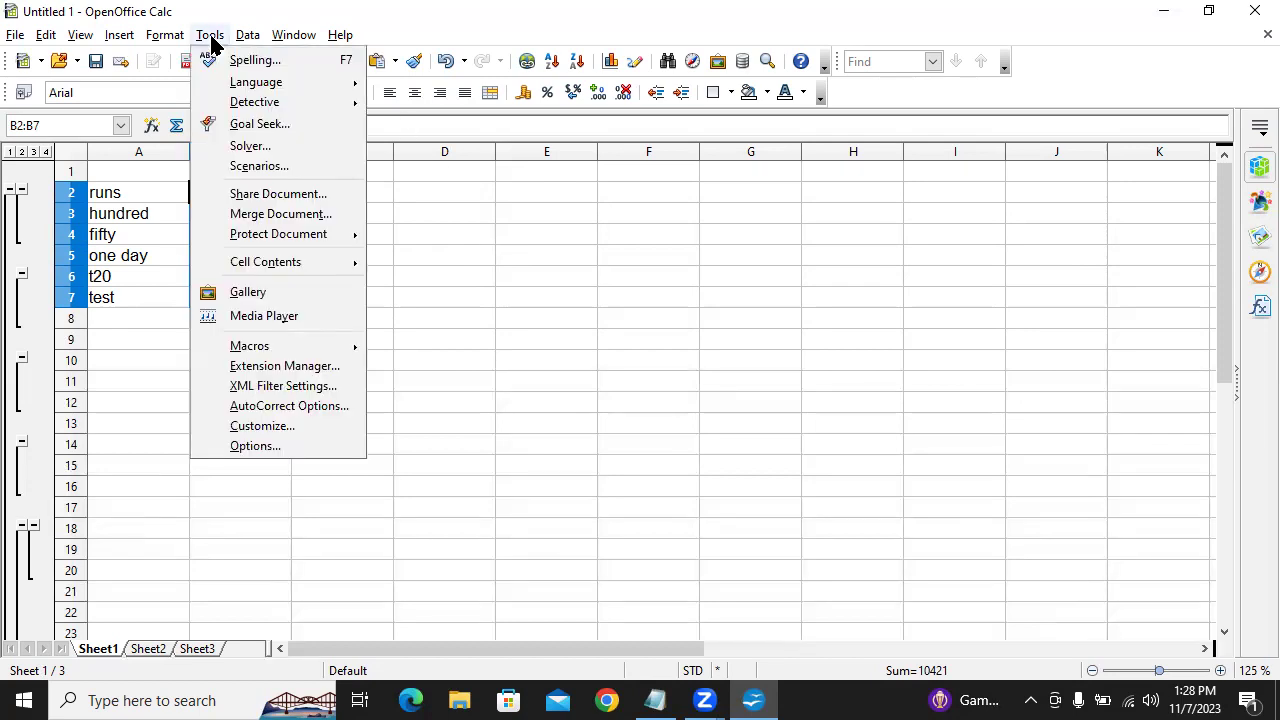
click(310, 168)
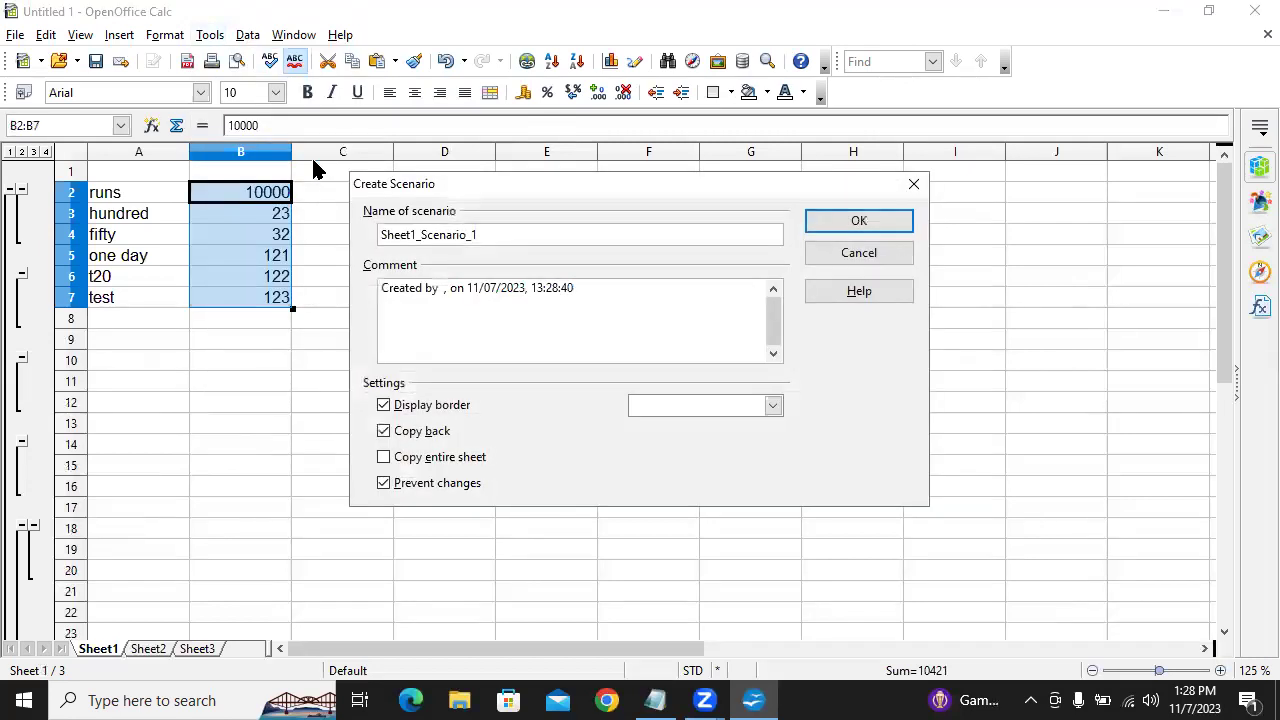
double_click(517, 231)
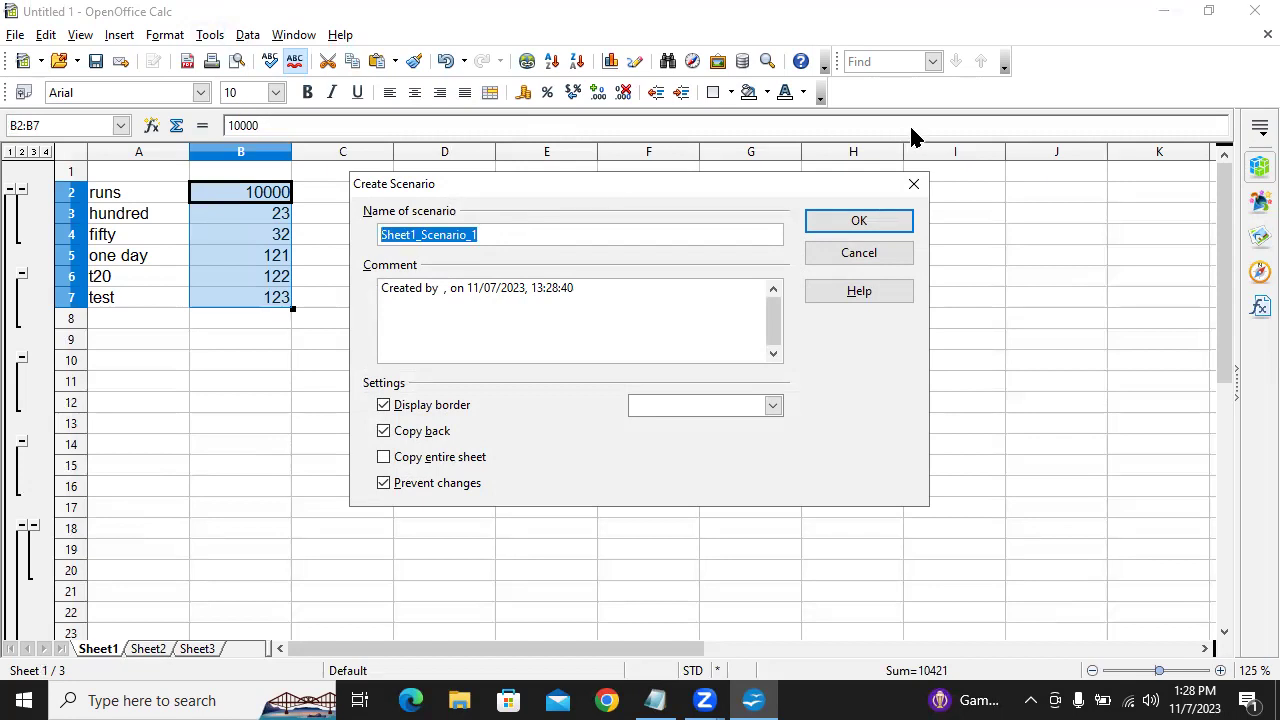
text(virat)
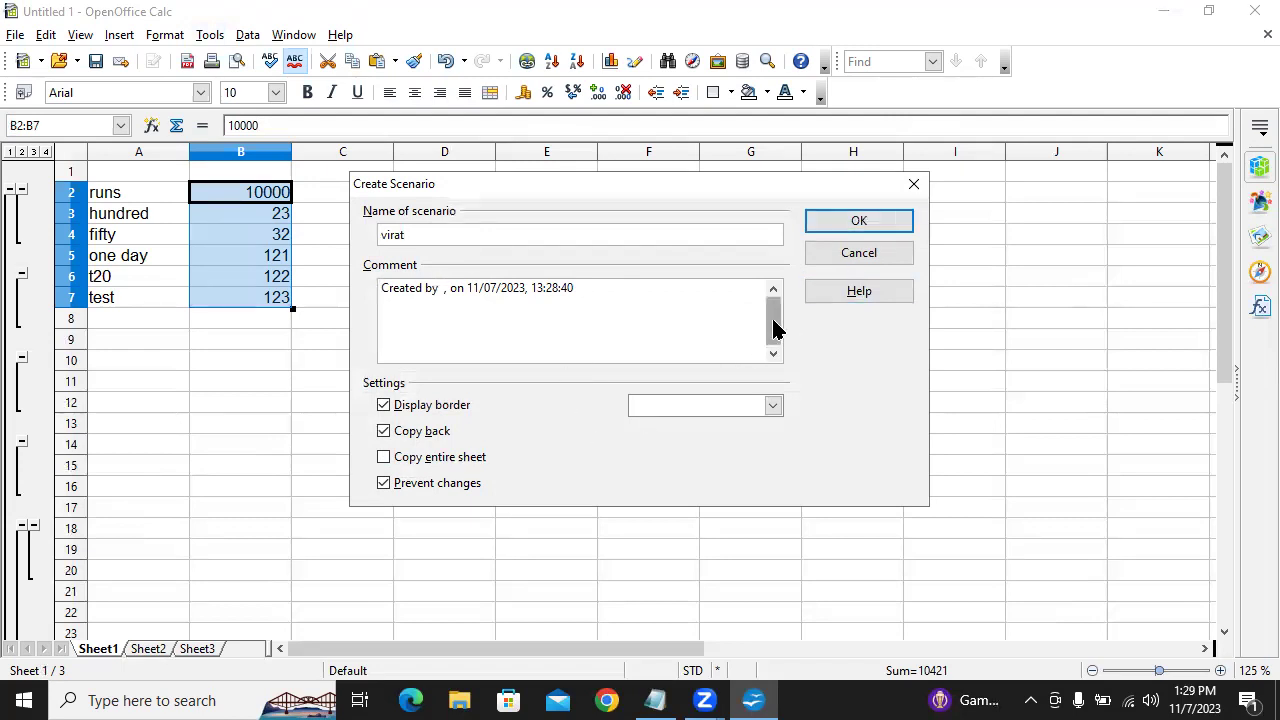
Give the virat scenario a Yellow display border and create it.
click(773, 405)
scroll(730, 443, down, 5)
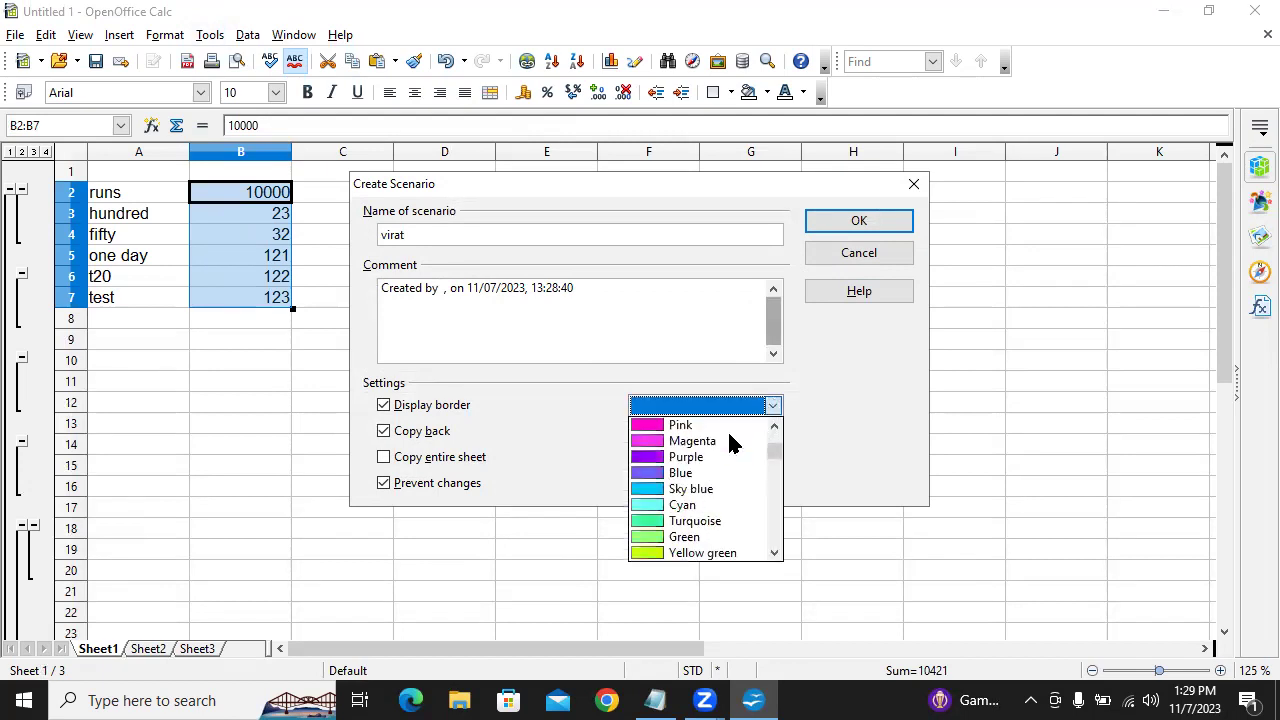
scroll(732, 443, up, 1)
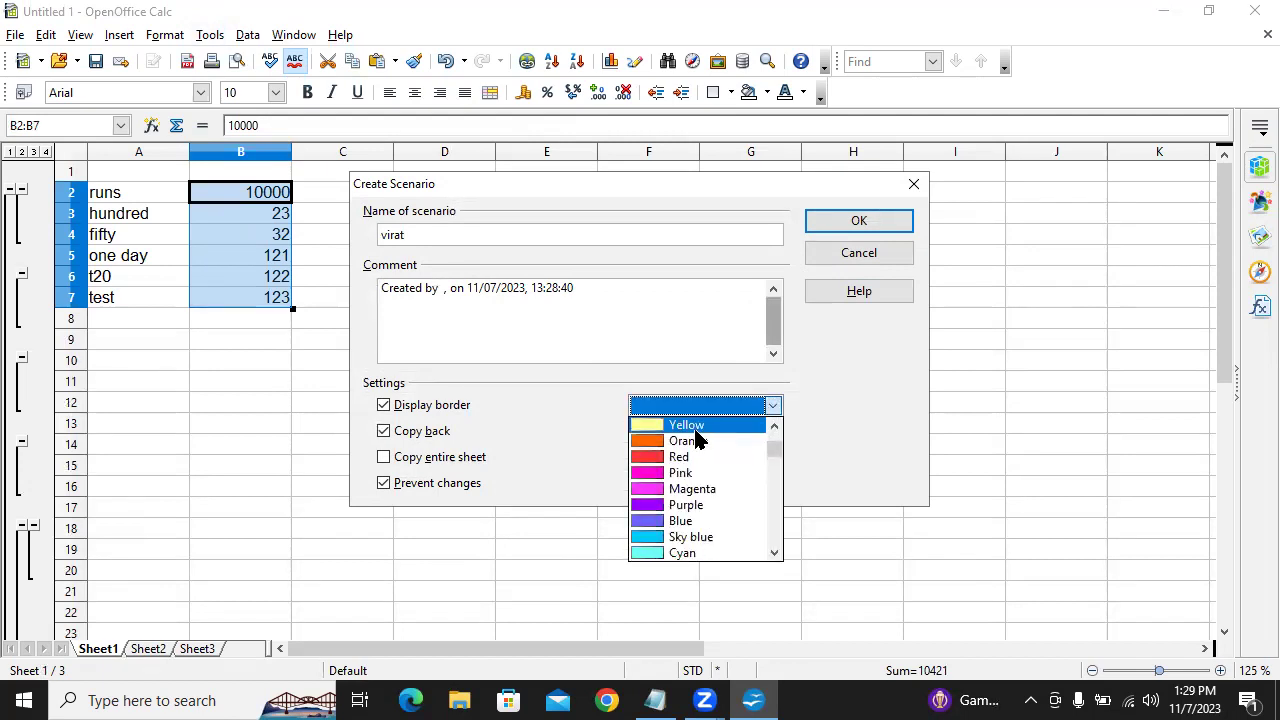
click(699, 428)
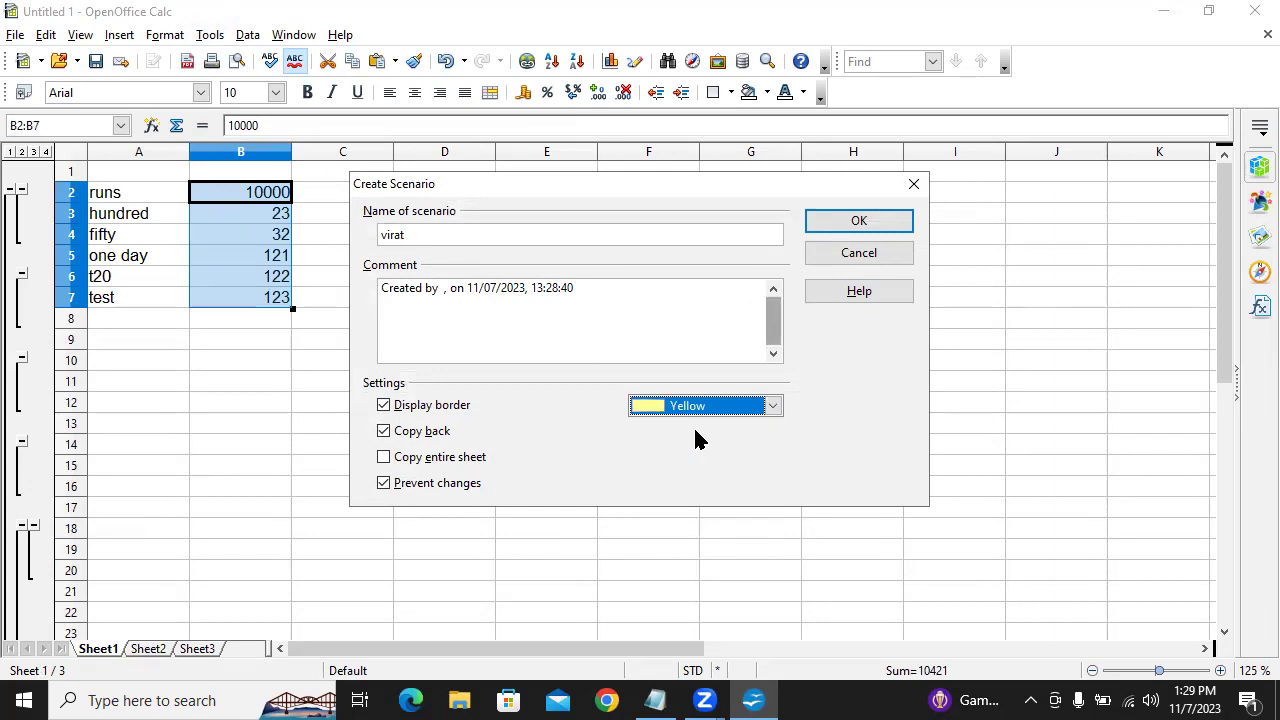
click(906, 224)
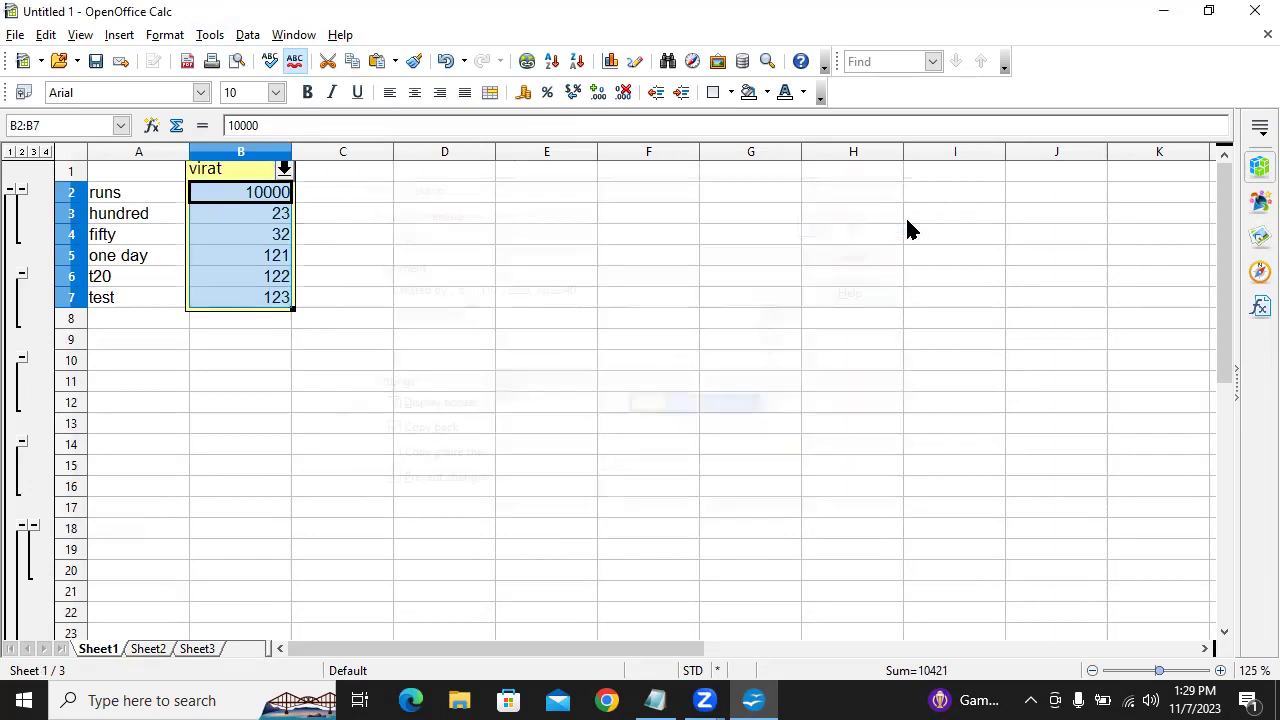
Check the list of scenarios available for the range B2:B7.
click(285, 171)
click(285, 172)
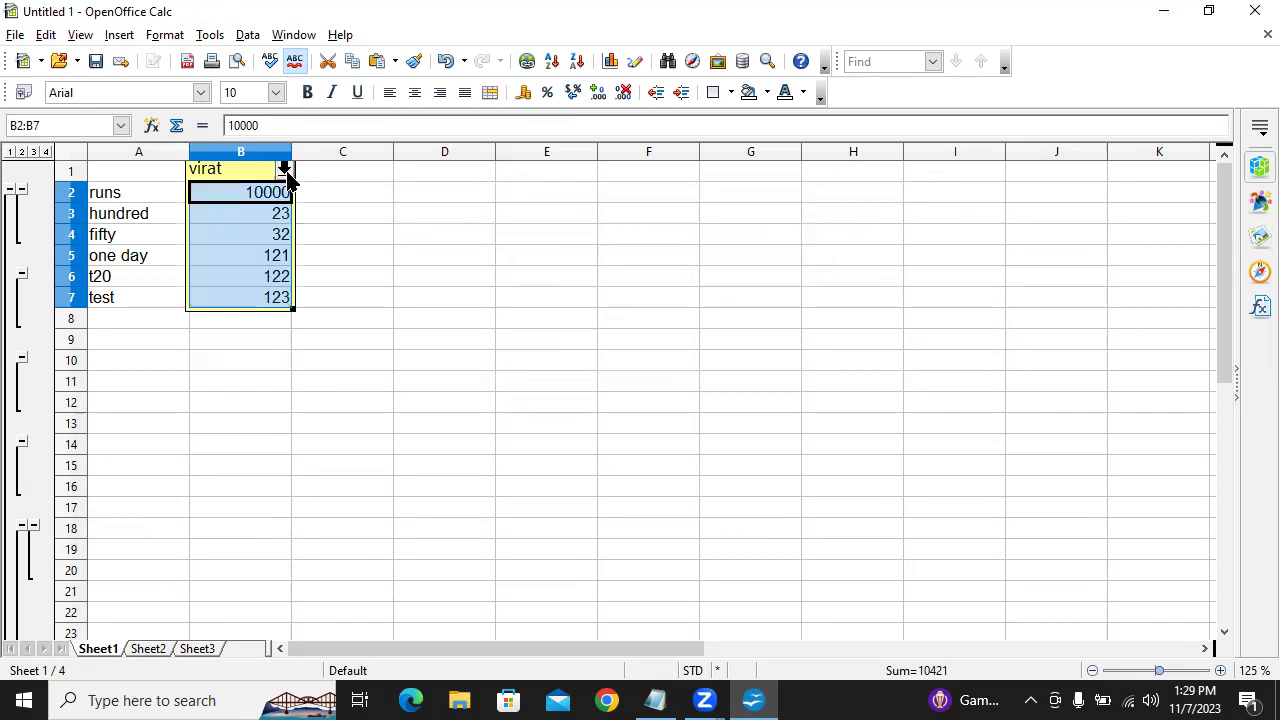
click(350, 191)
Change the runs value in B2 to 20000.
double_click(262, 196)
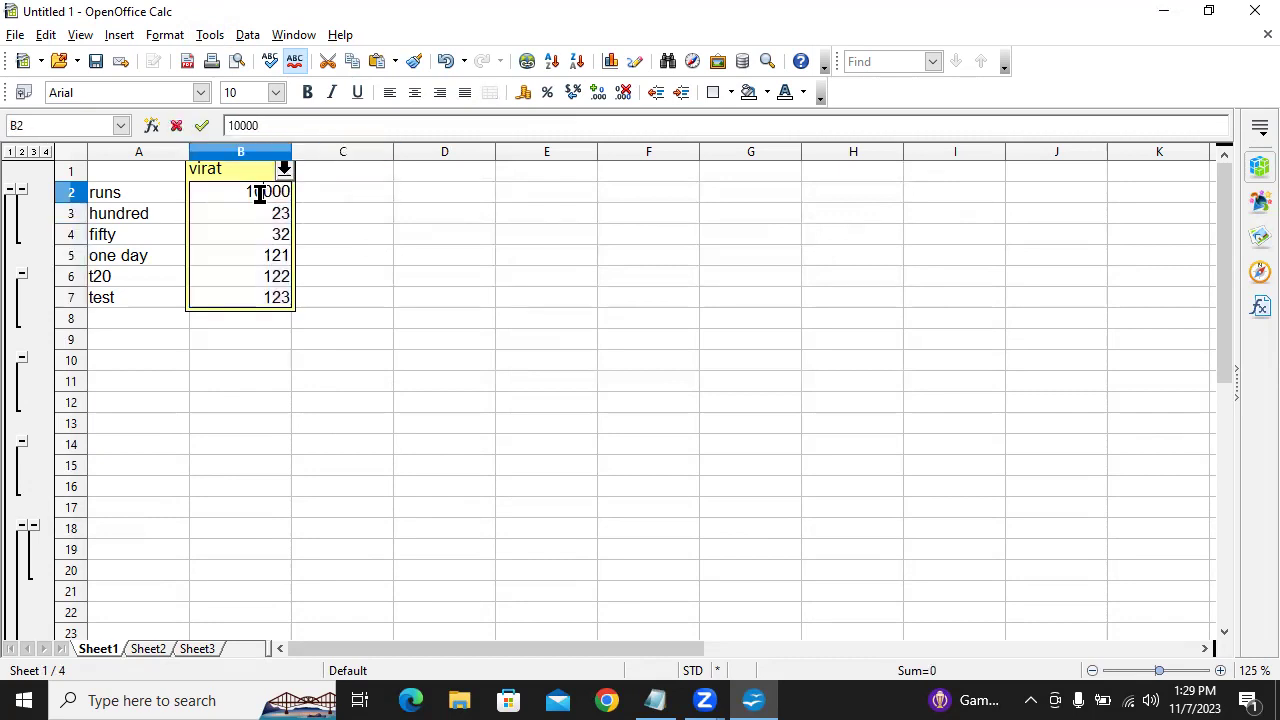
key(BackSpace)
key(BackSpace)
text(20)
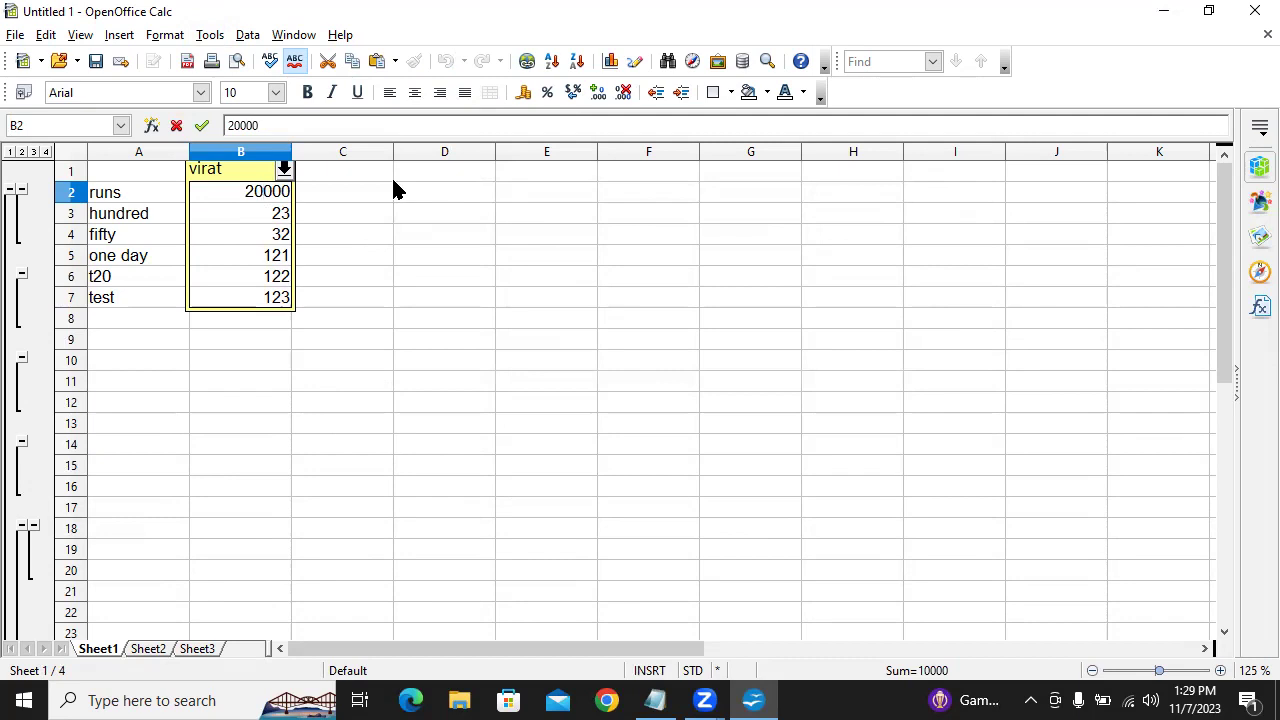
key(Tab)
key(Return)
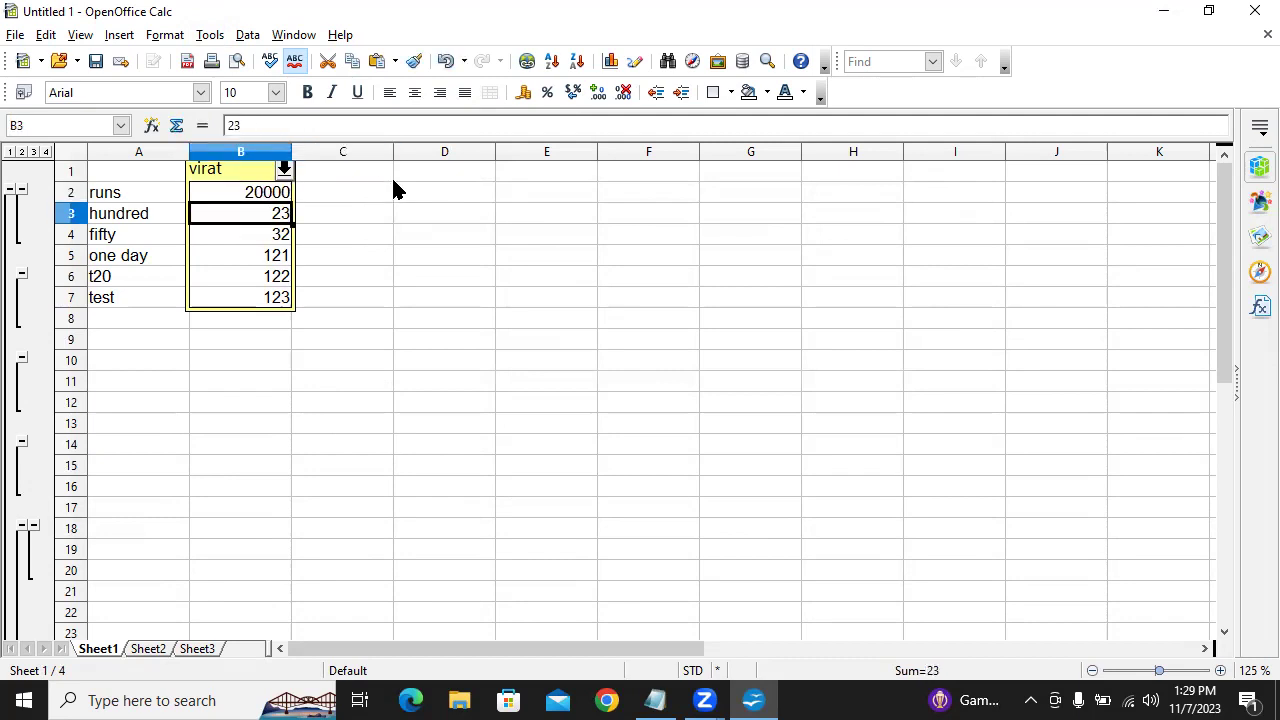
Change the hundred value in B3 to 33 and the fifty value in B4 to 44.
text(33)
key(Return)
text(44)
key(Return)
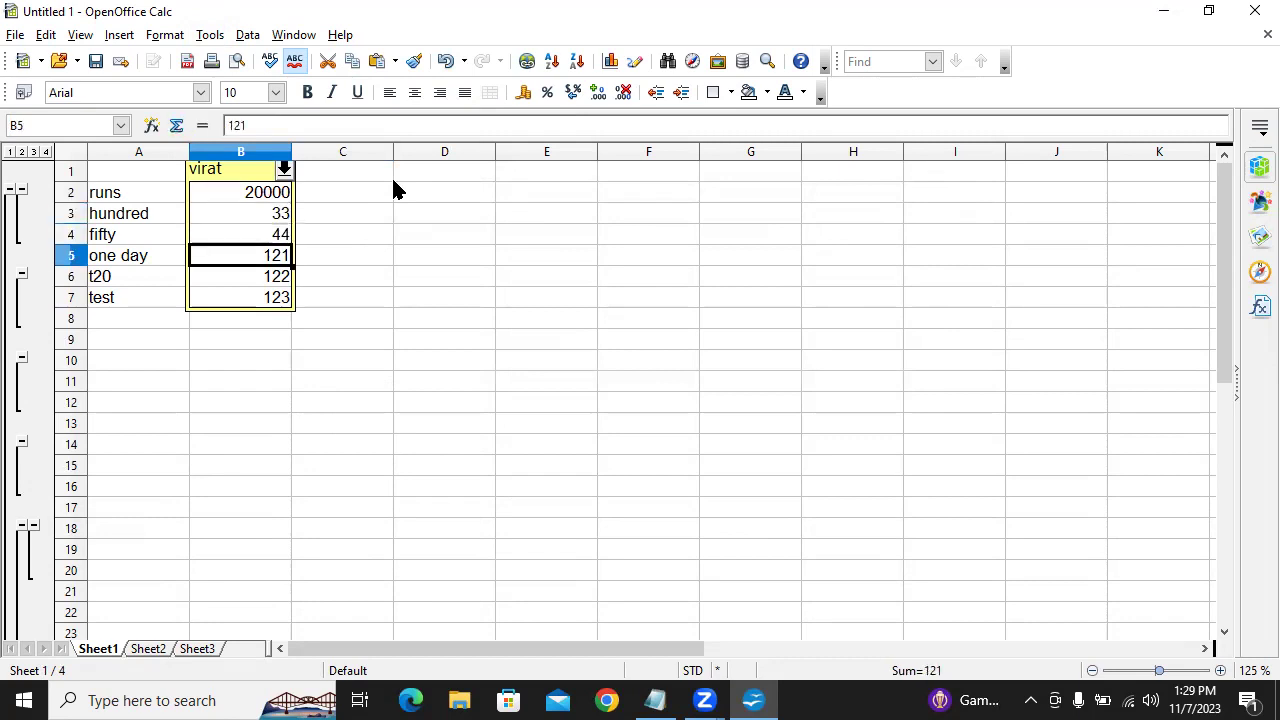
Change the one day value in B5 to 151, t20 in B6 to 152 and test in B7 to 153.
key(Return)
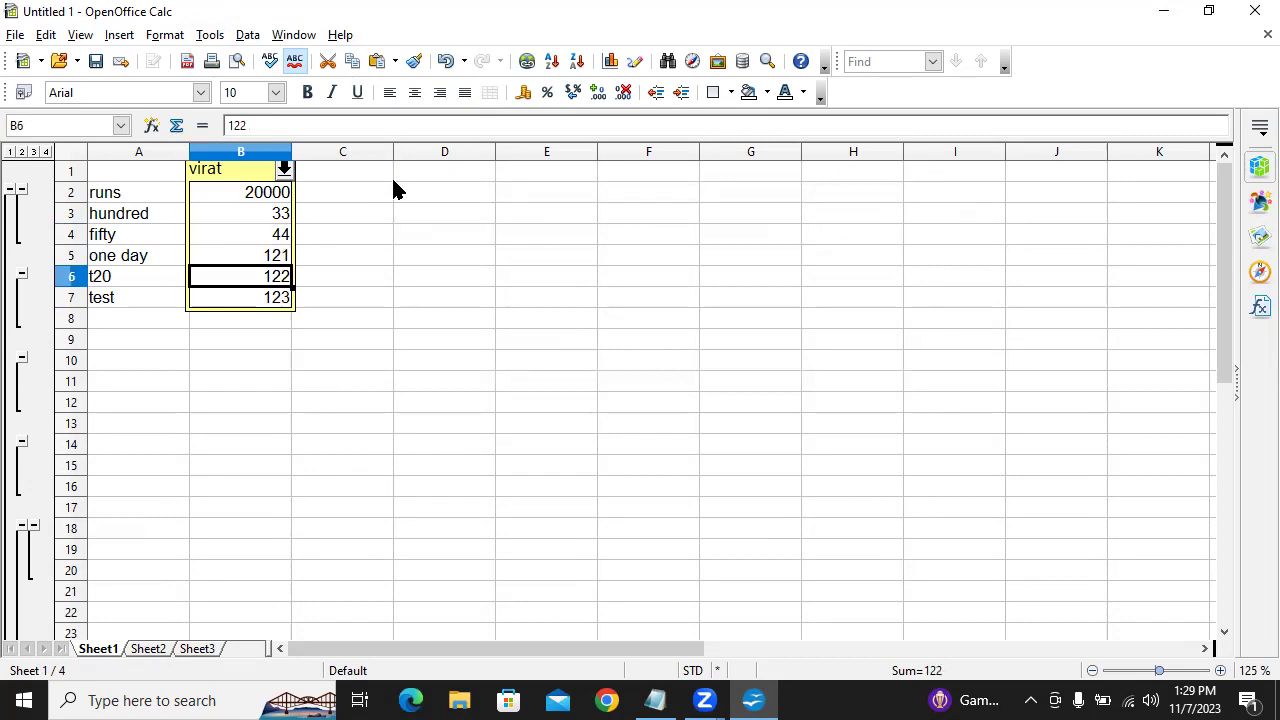
key(Up)
text(151)
key(Return)
text(152)
key(Return)
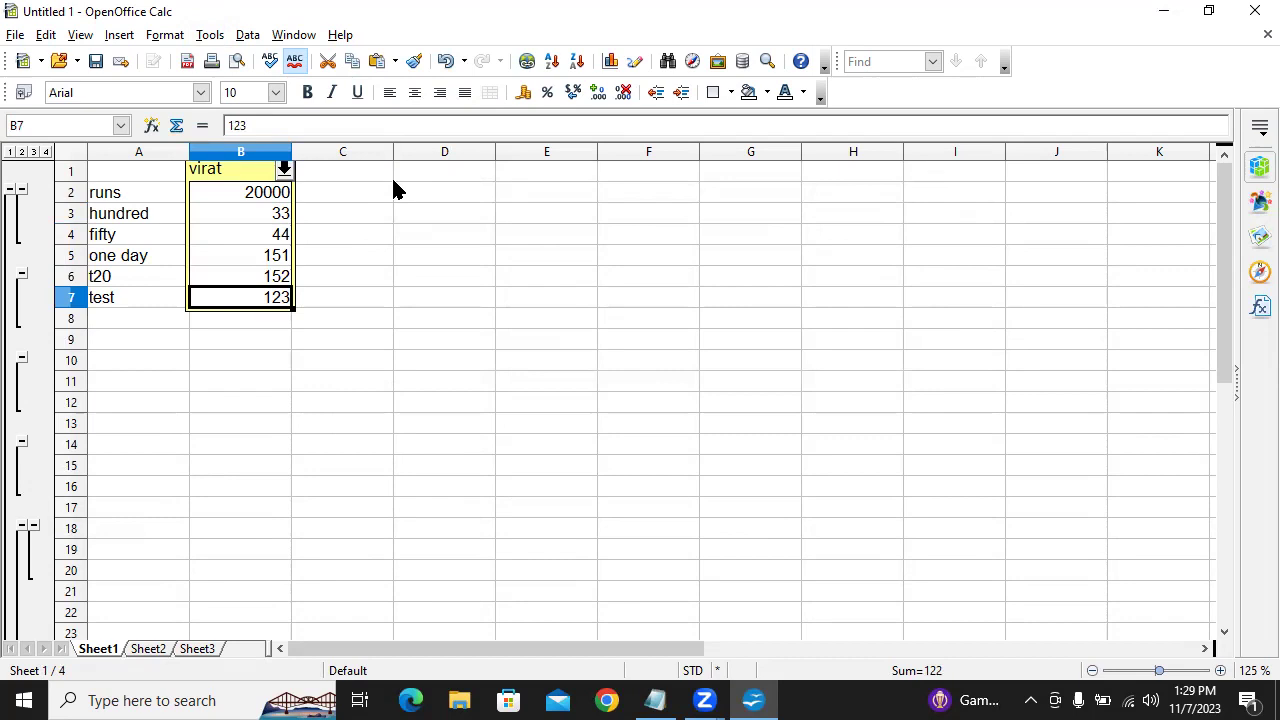
text(153)
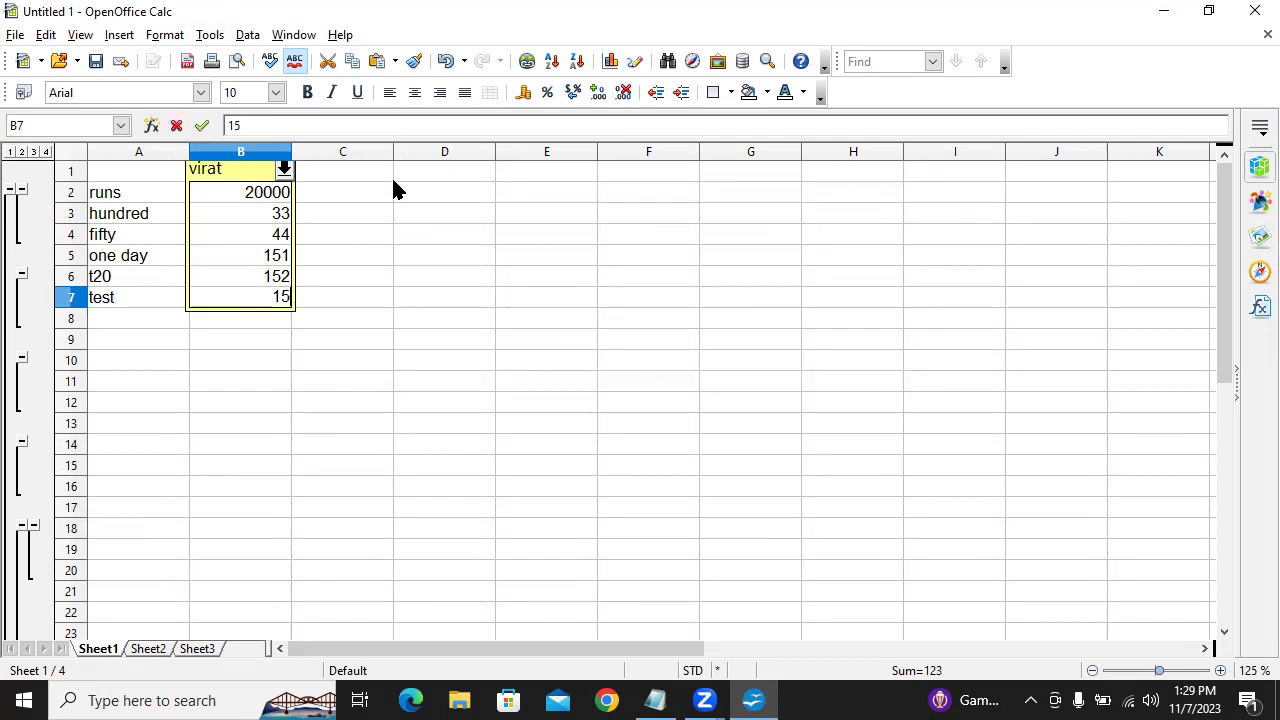
key(Return)
Start a second scenario from the range B2:B7 and name it sachin.
key(Up)
key(shift+Up)
key(shift+Up)
key(shift+Up)
key(shift+Up)
key(shift+Up)
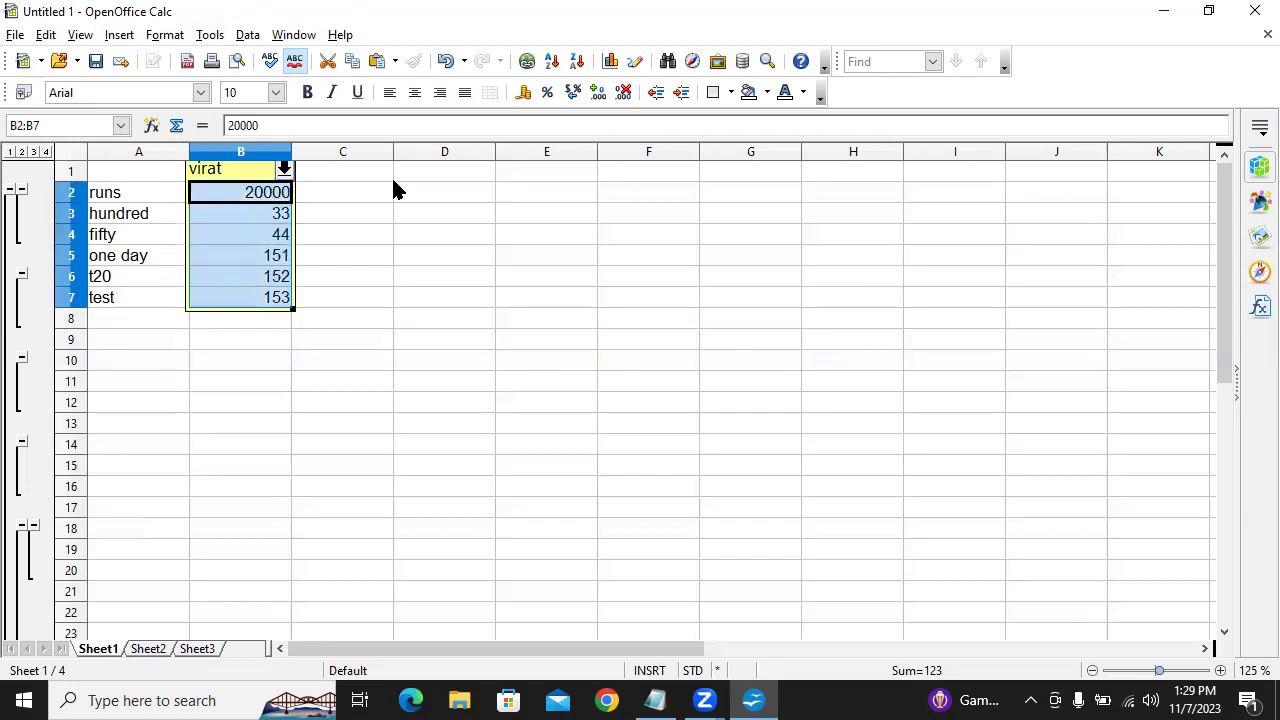
click(209, 35)
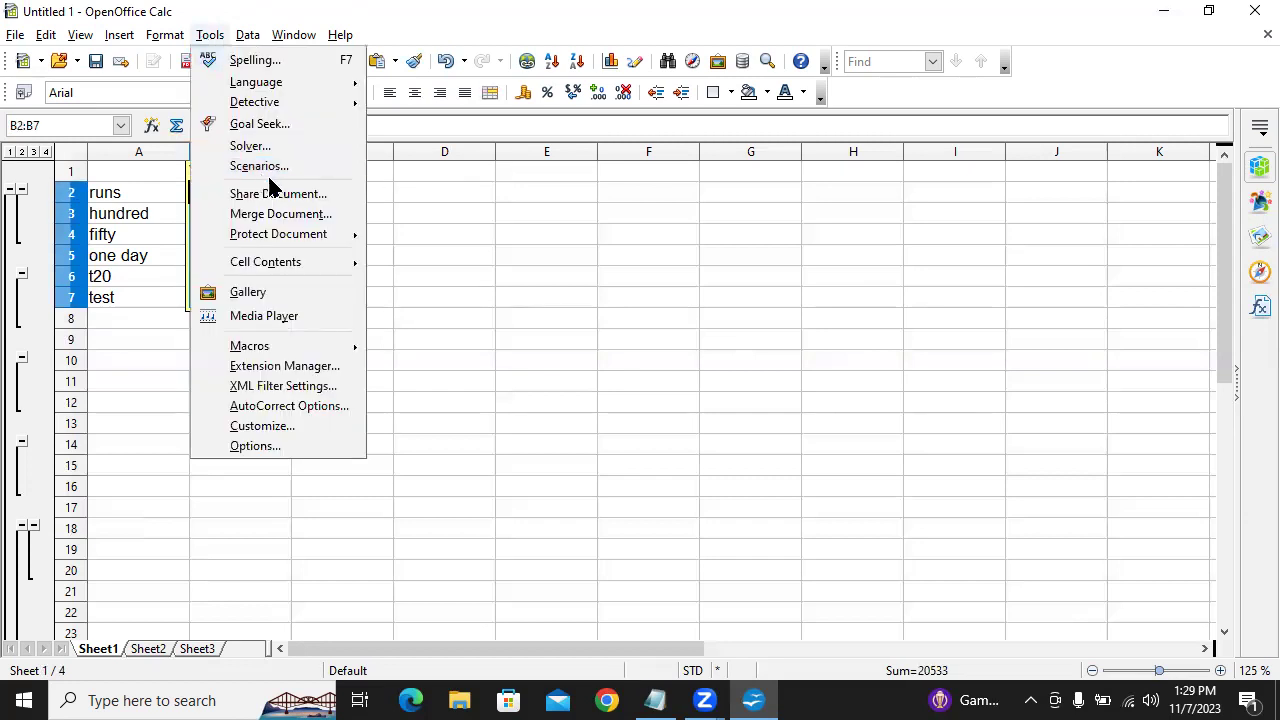
click(315, 170)
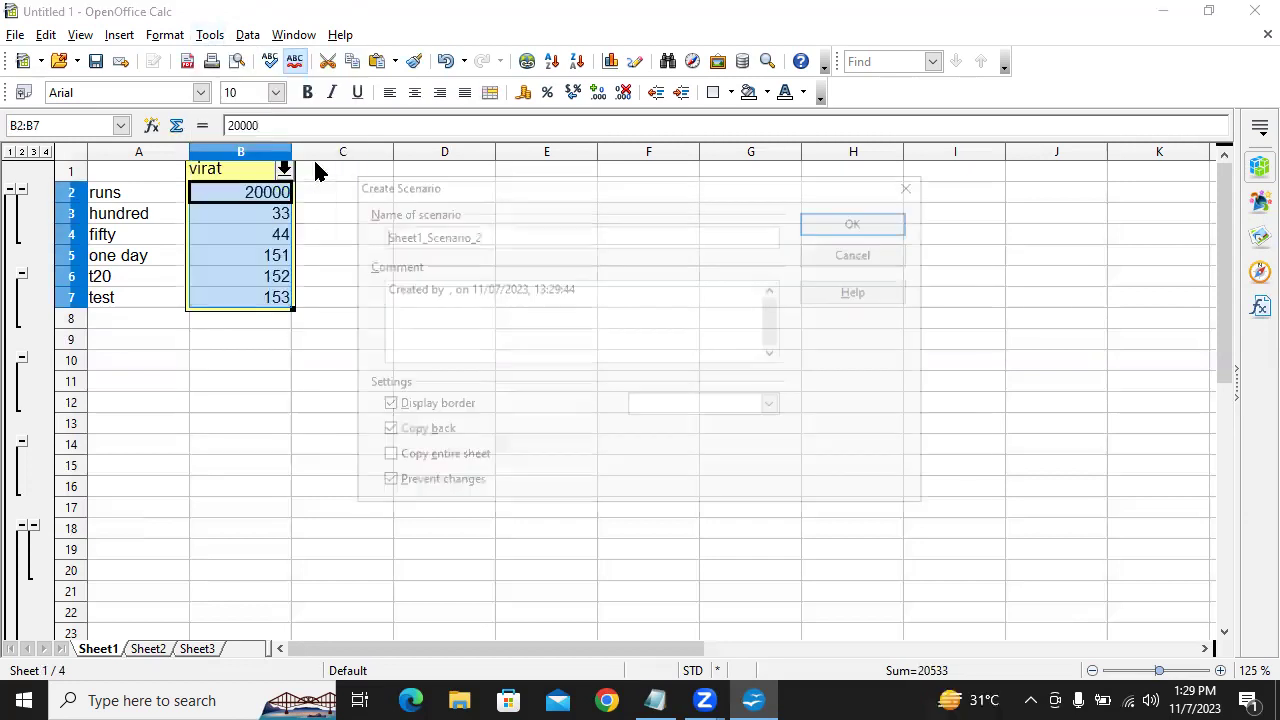
double_click(511, 229)
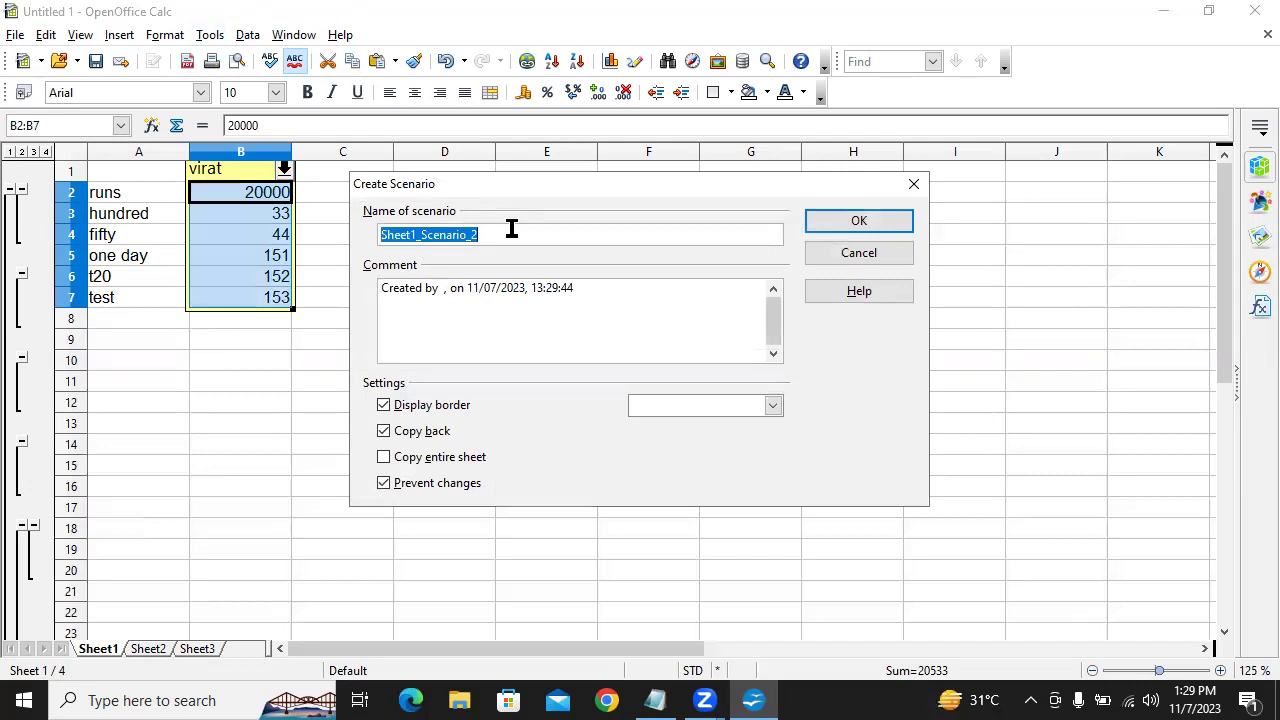
text(sachin)
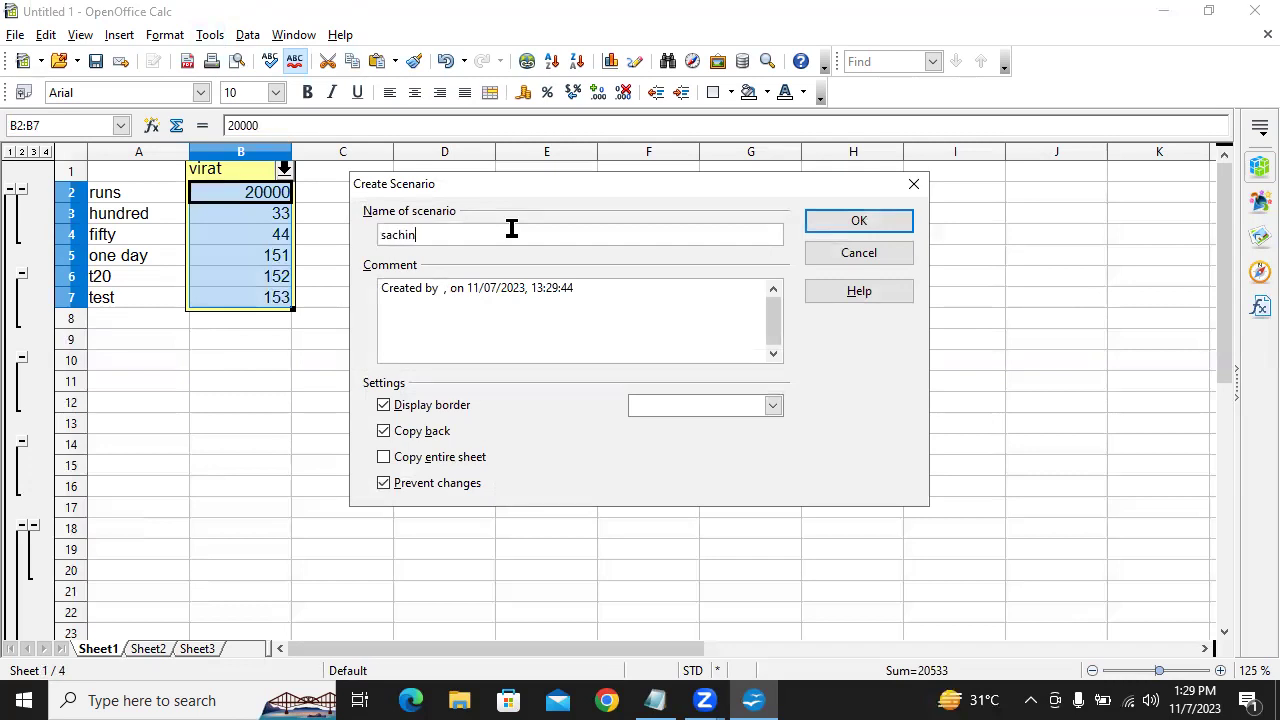
Give the sachin scenario an Orange display border and create it.
click(748, 406)
scroll(746, 405, down, 1)
scroll(726, 440, down, 3)
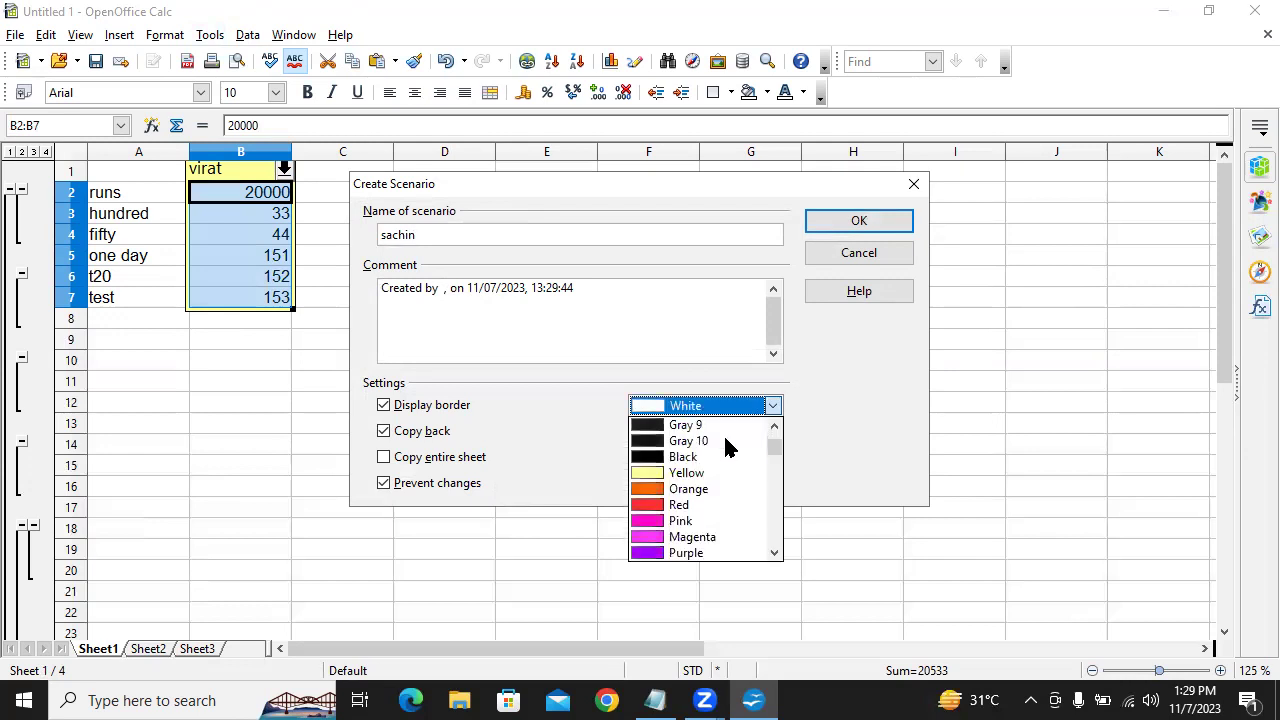
click(678, 490)
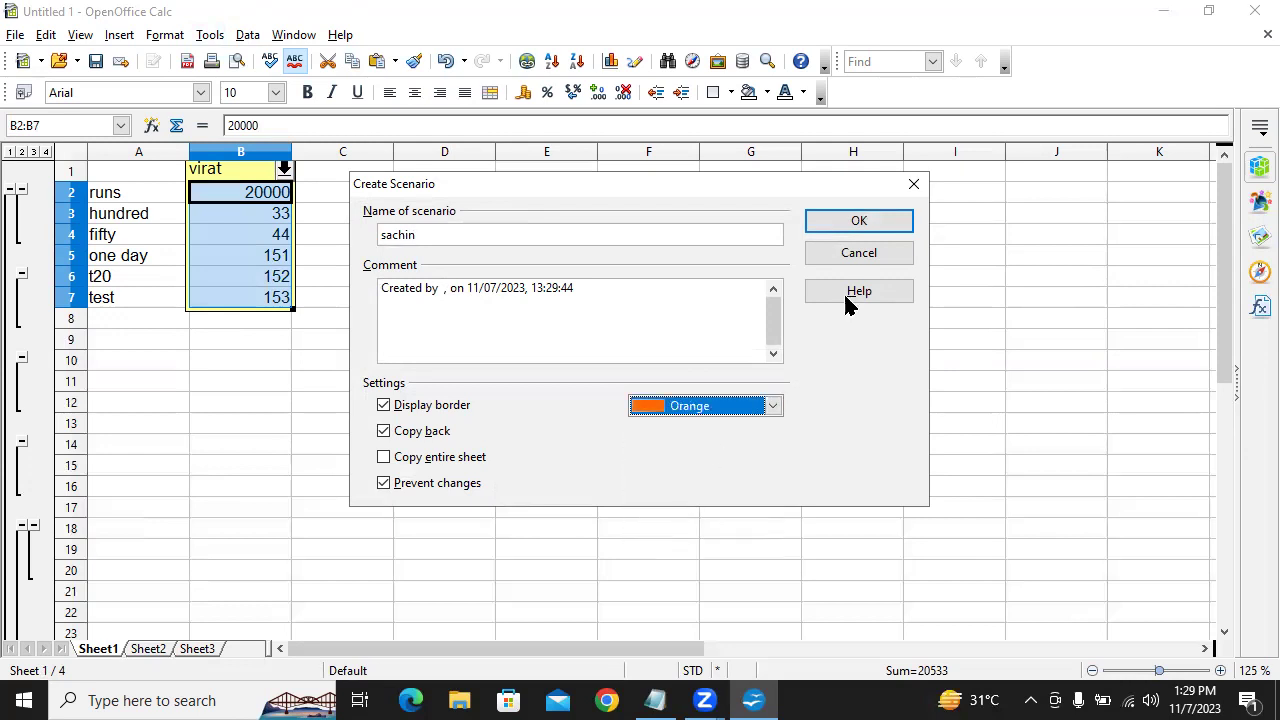
click(905, 229)
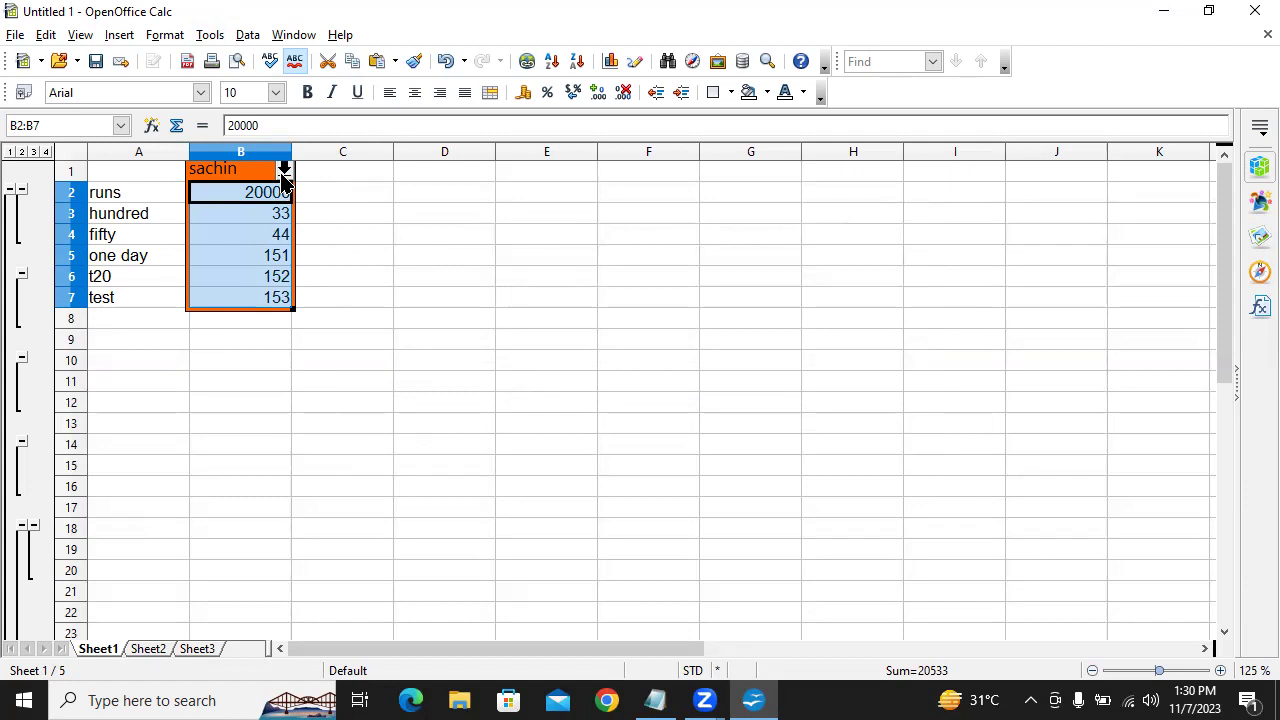
Switch the range B2:B7 to the virat scenario.
click(284, 170)
click(246, 194)
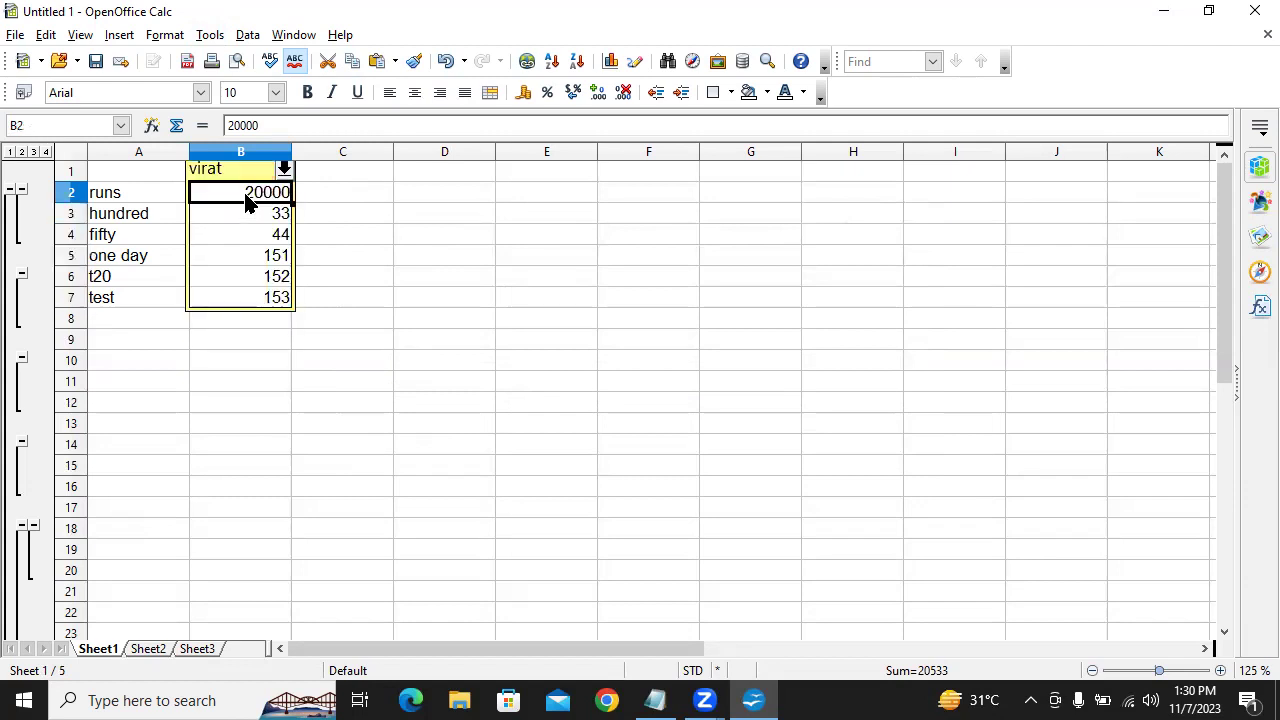
Switch to the sachin scenario and set runs in B2 to 30000, hundred in B3 to 55 and fifty in B4 to 66.
click(284, 172)
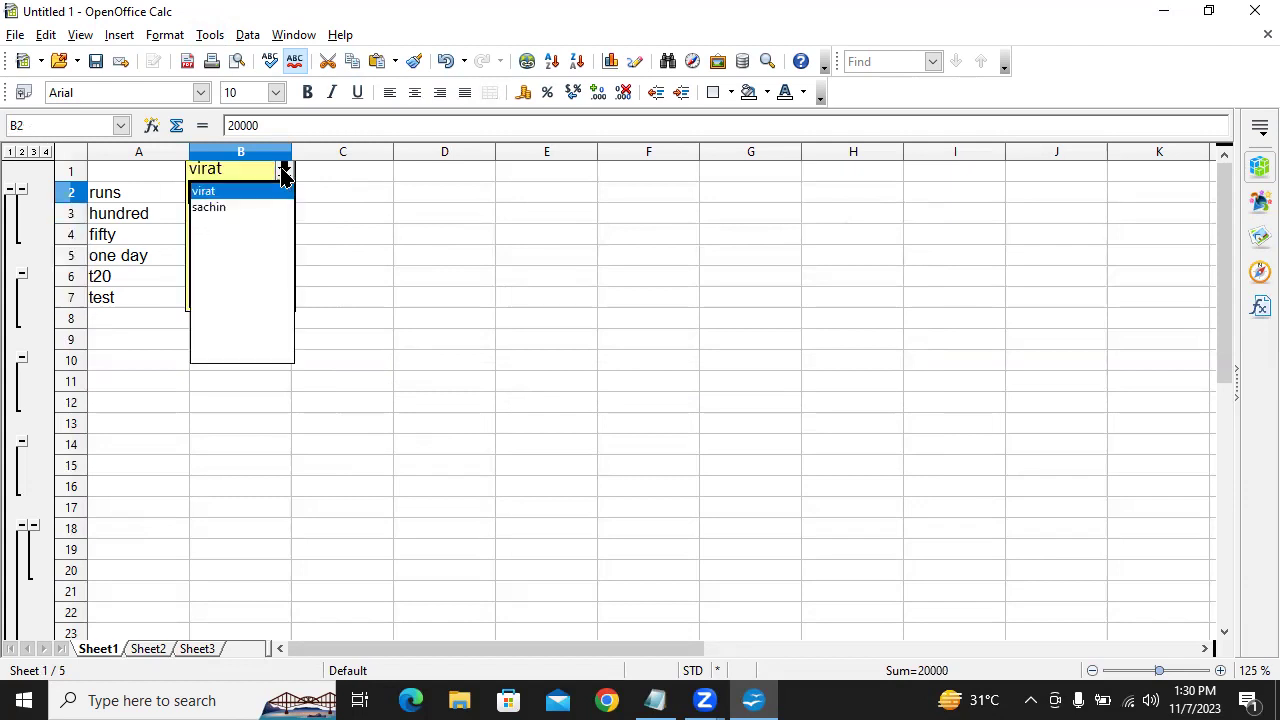
click(247, 206)
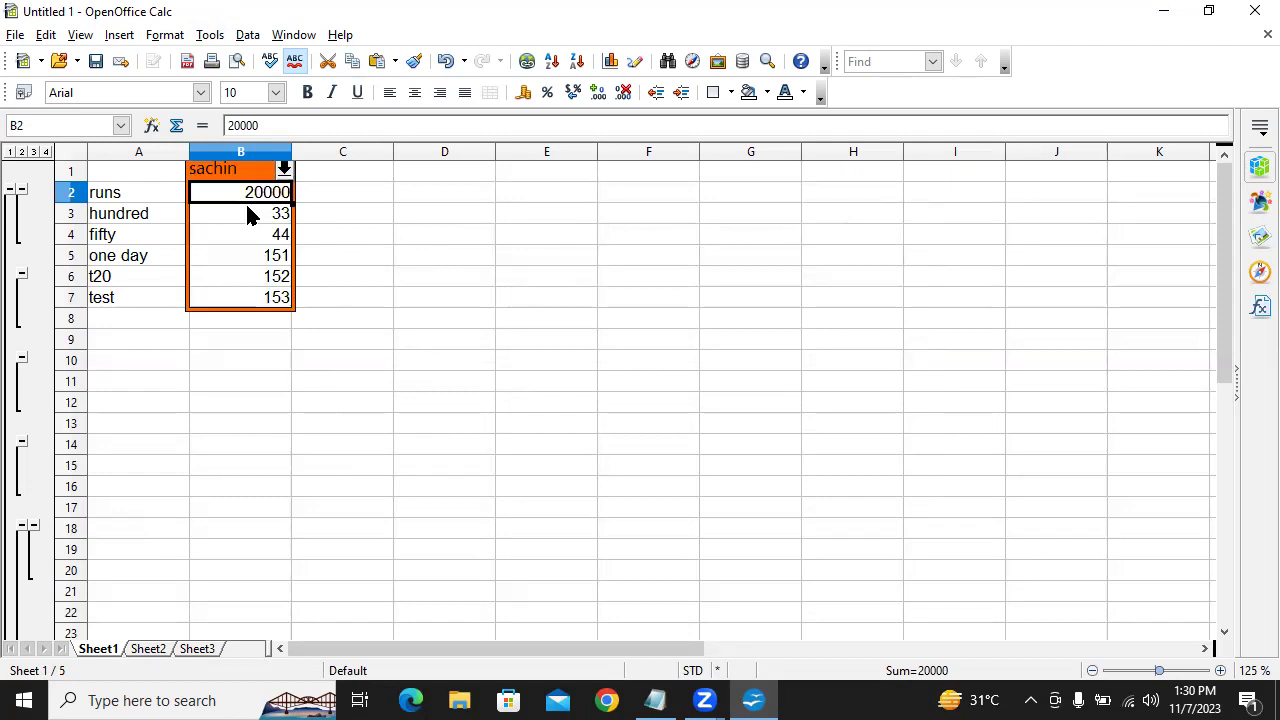
double_click(278, 200)
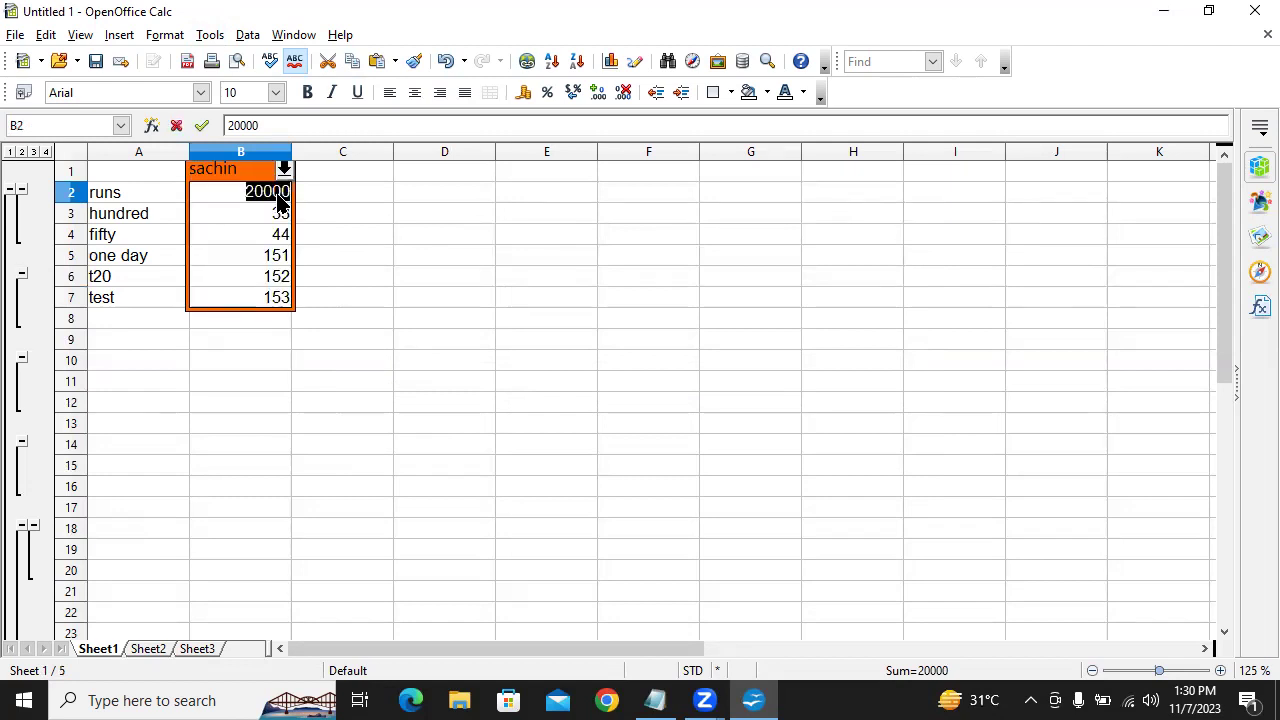
text(30000)
key(Return)
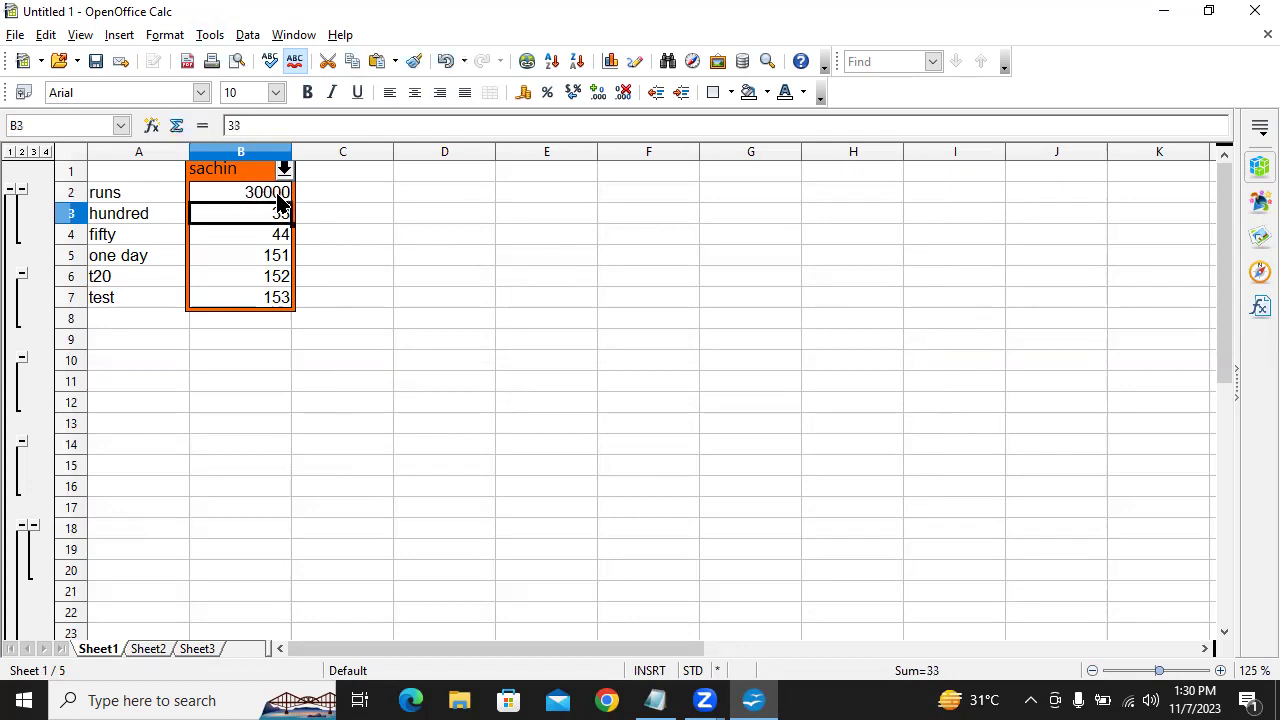
text(55)
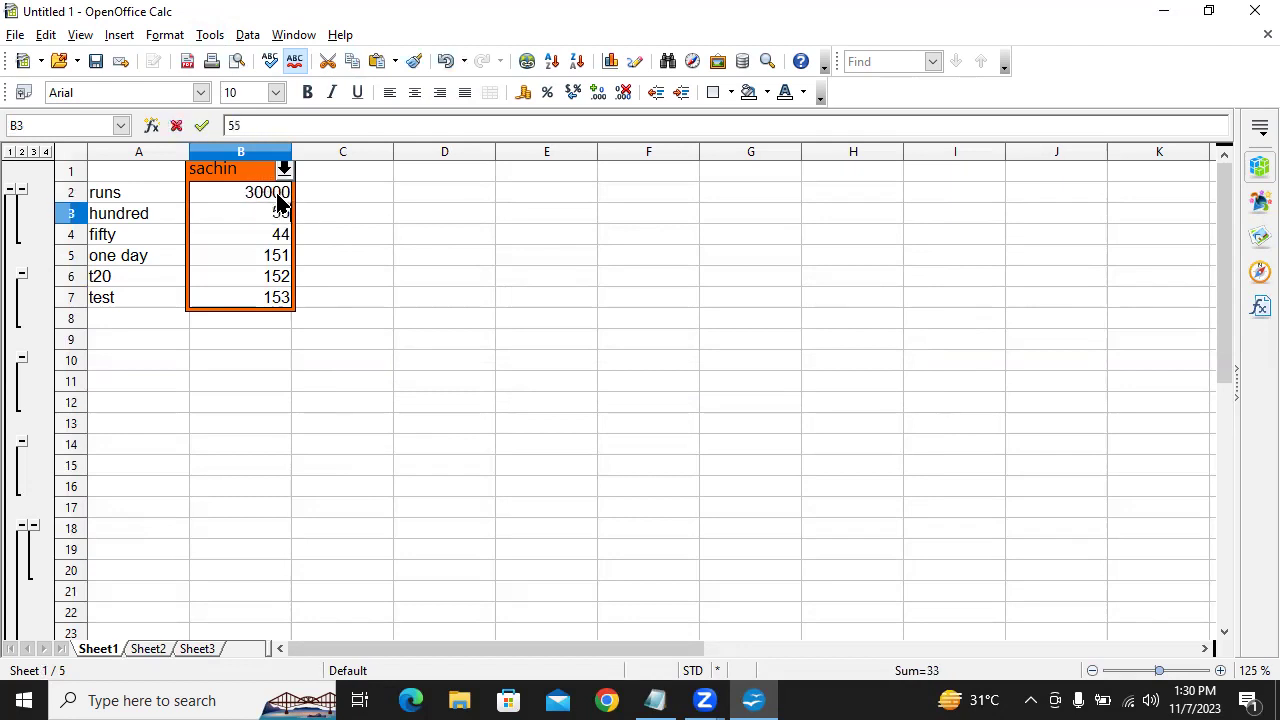
key(Return)
text(66)
key(Return)
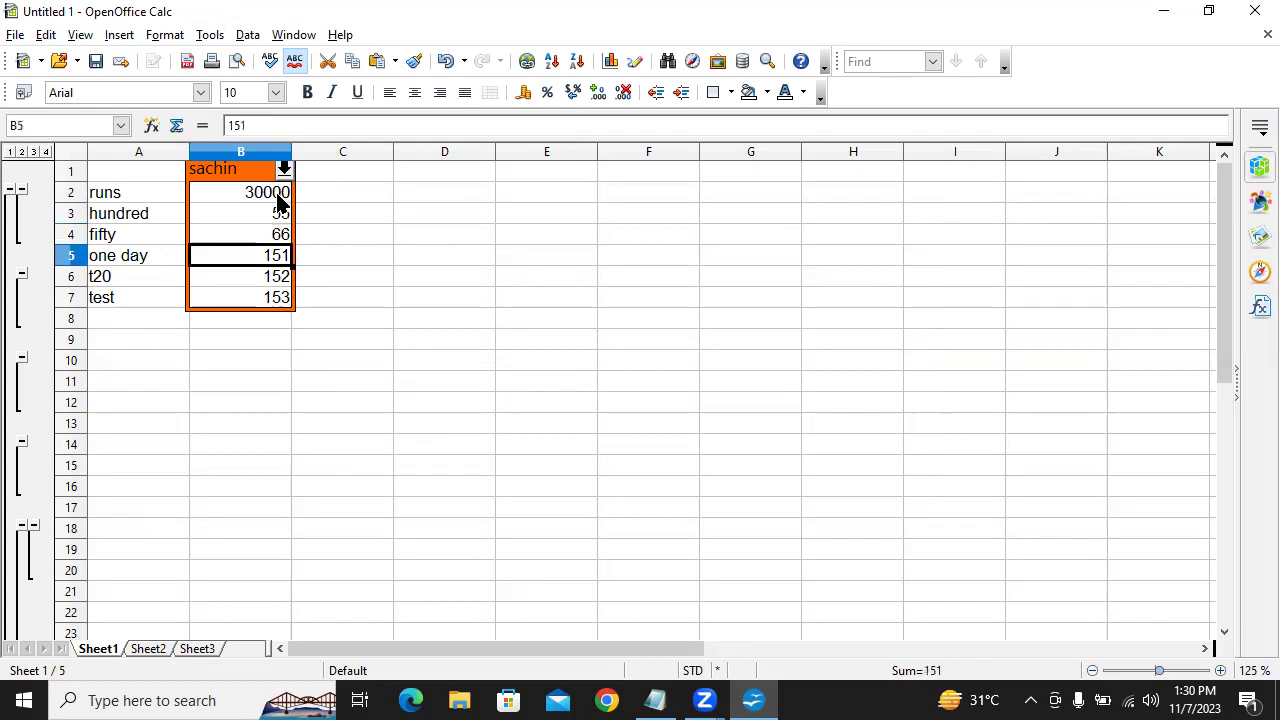
Set the one day value in B5 to 222, t20 in B6 to 223 and test in B7 to 224.
text(222)
key(Return)
text(223)
key(Return)
text(224)
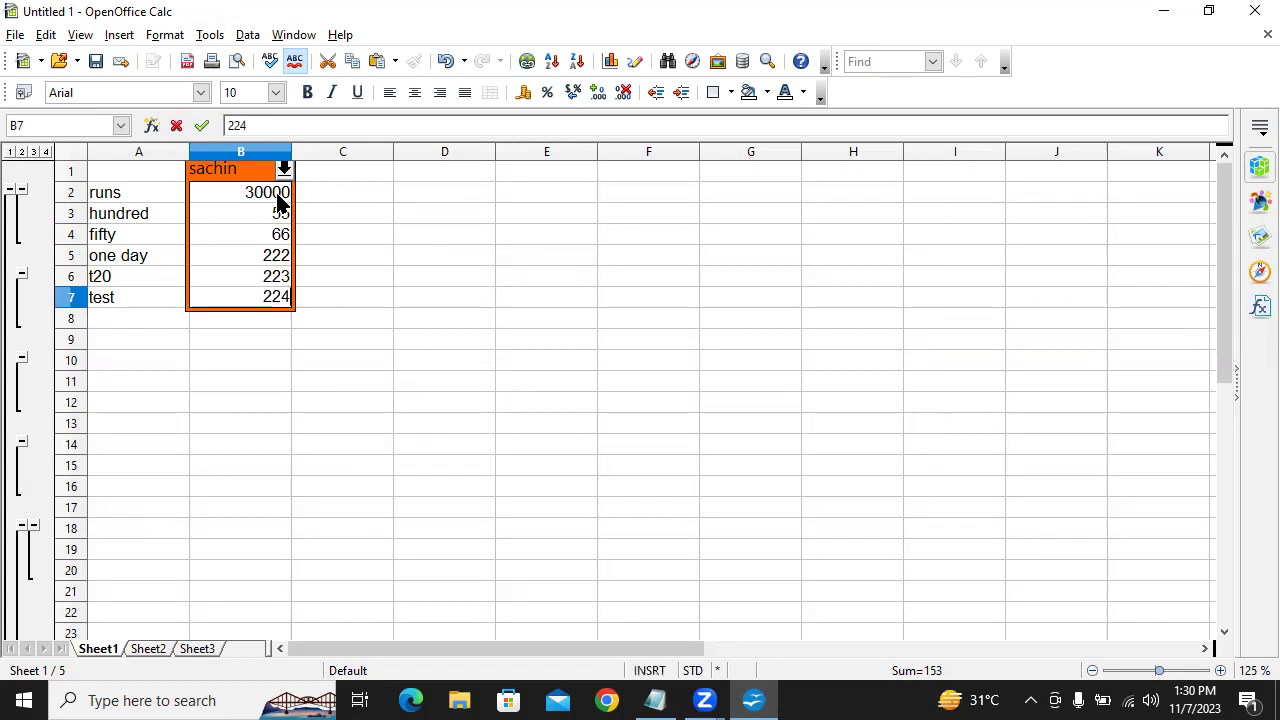
Start a third scenario from the range B2:B7 and name it dhoni.
key(shift+Up)
key(shift+Up)
key(shift+Up)
key(shift+Up)
key(shift+Up)
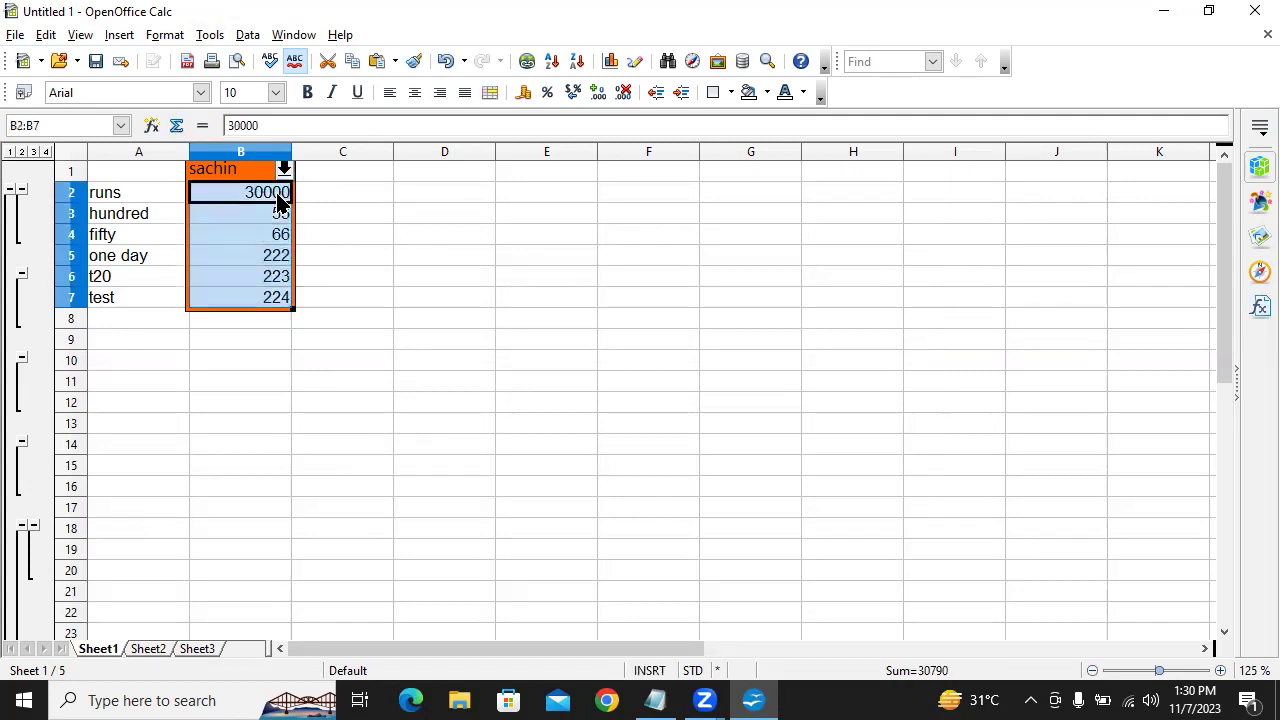
click(211, 35)
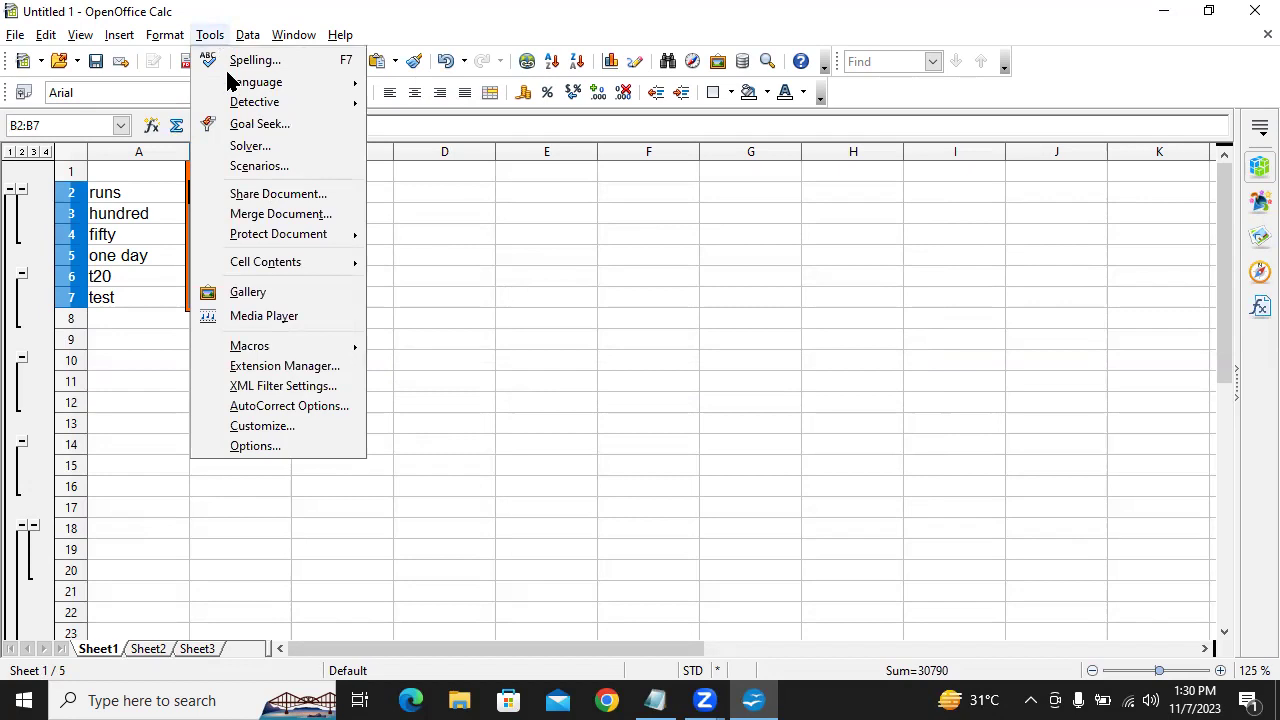
click(307, 172)
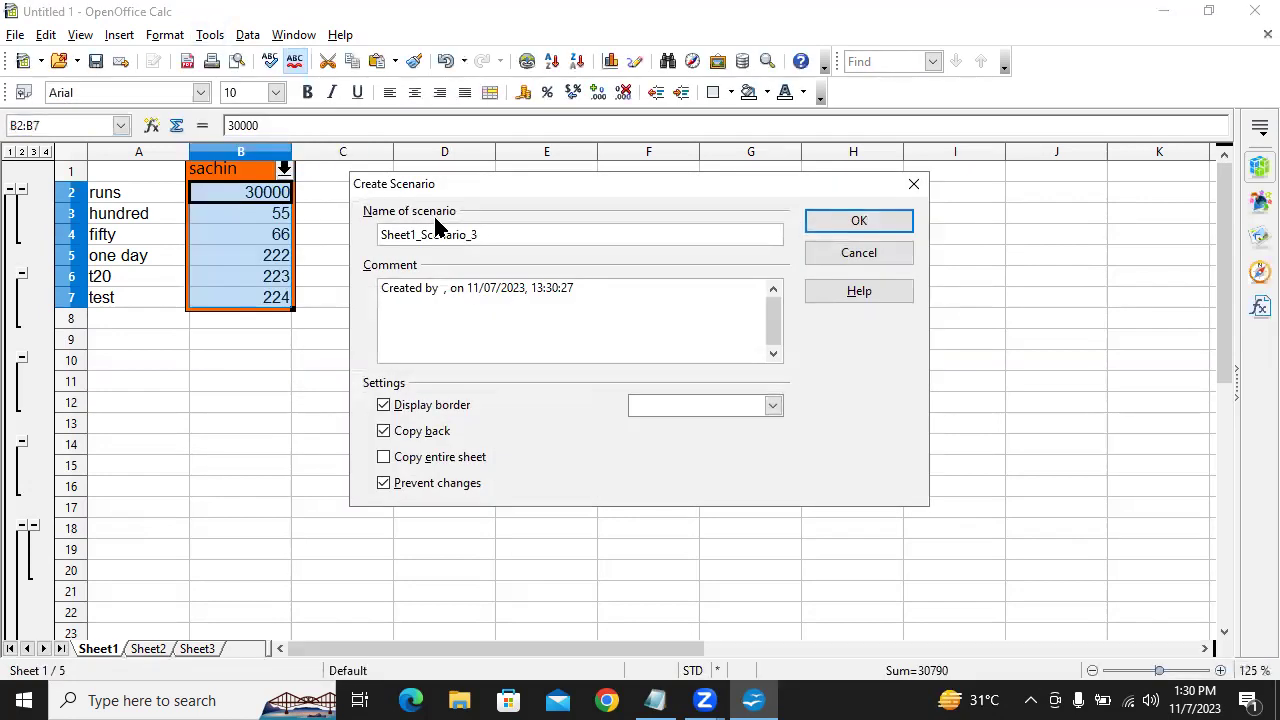
text(dhoni)
Give the dhoni scenario a Pink display border and create it.
click(772, 405)
scroll(729, 455, down, 2)
scroll(725, 463, down, 2)
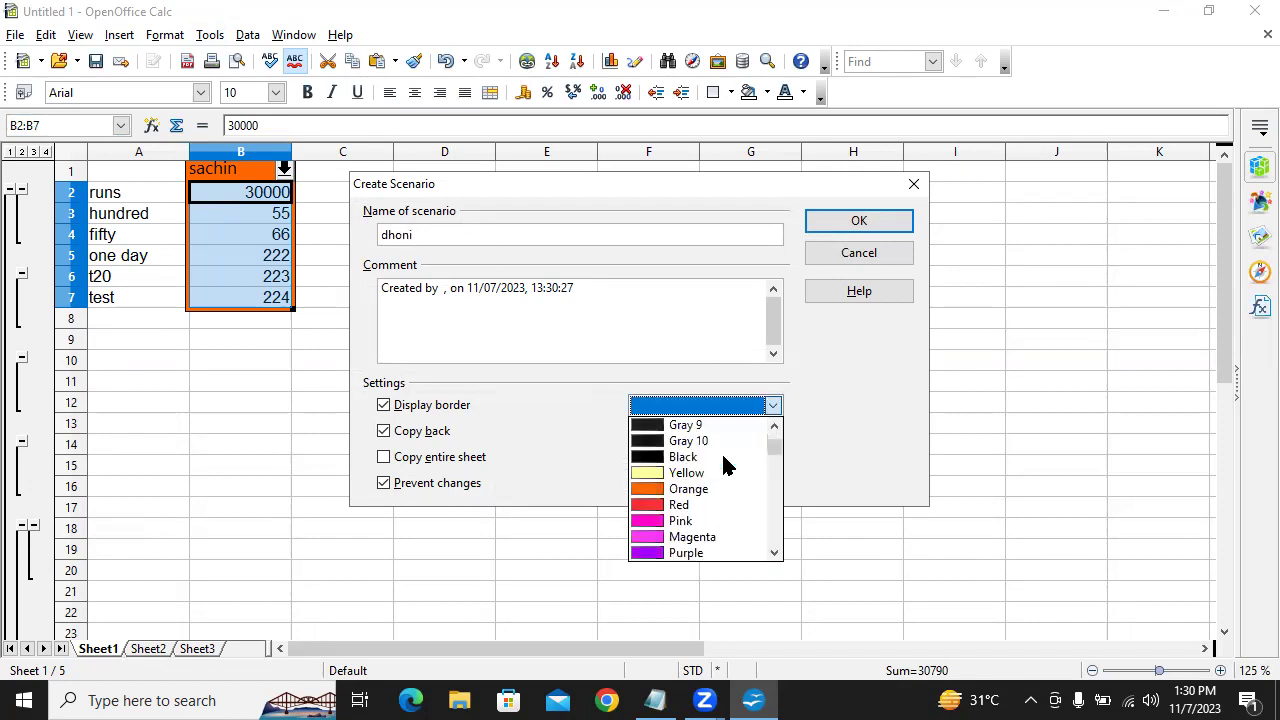
click(722, 521)
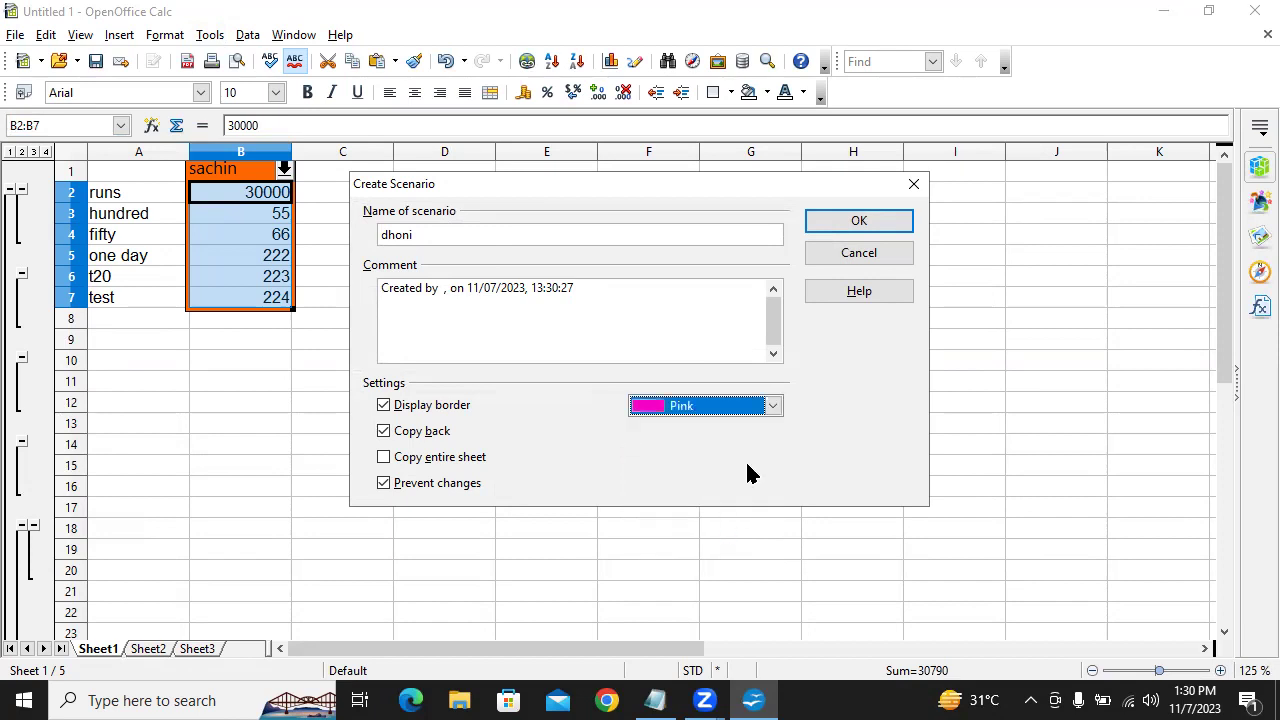
click(907, 224)
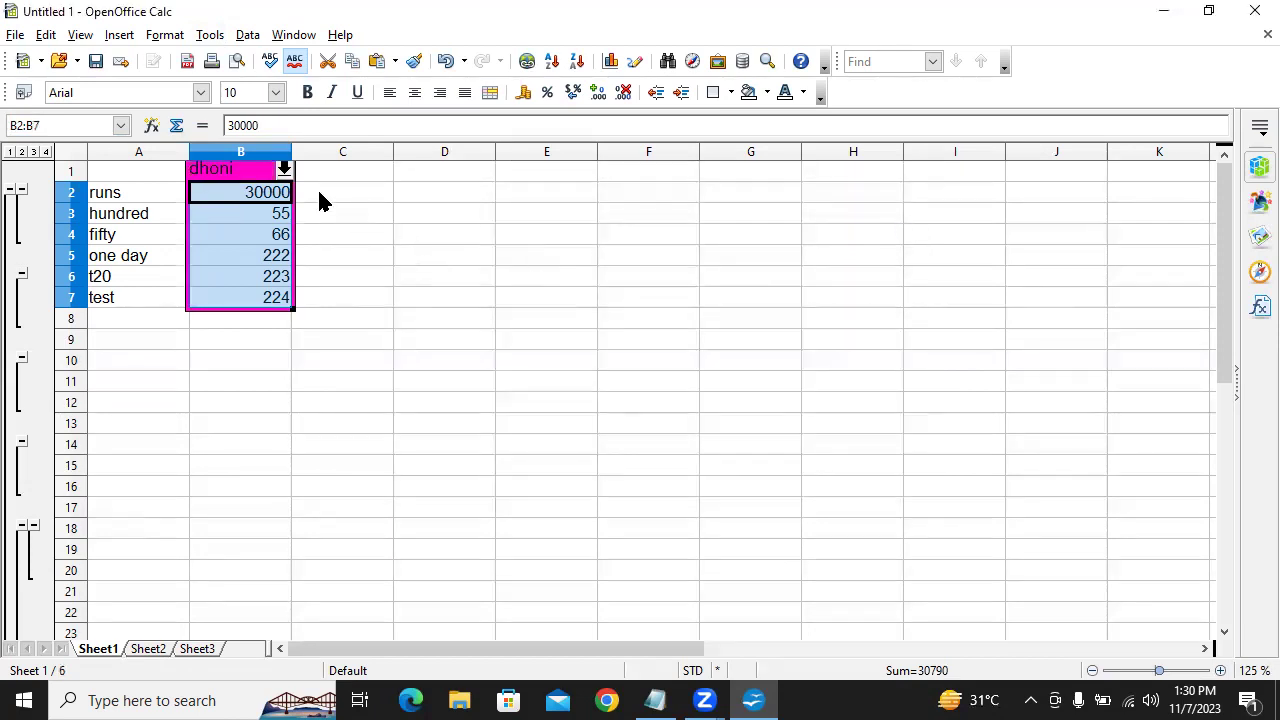
Switch the cricket statistics in B2:B7 from the dhoni scenario to the virat scenario.
click(285, 170)
click(445, 245)
click(1220, 671)
click(1220, 671)
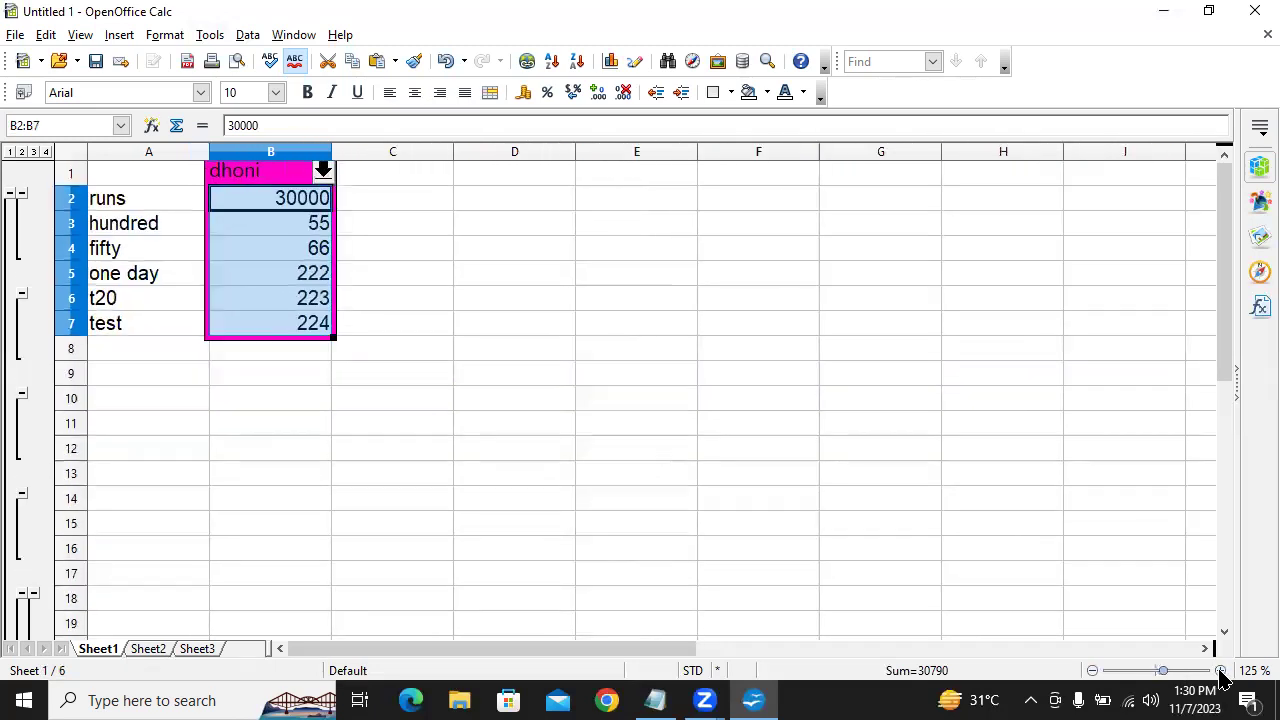
click(1220, 671)
click(1220, 671)
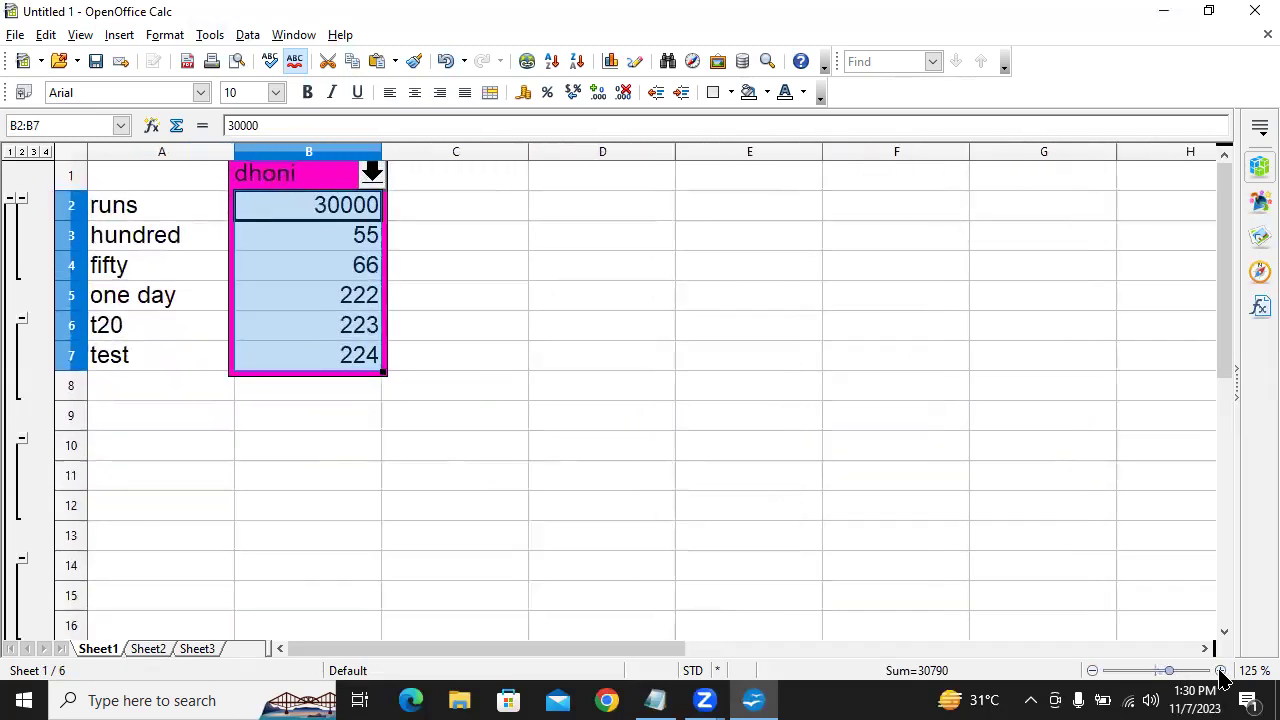
click(372, 173)
click(336, 205)
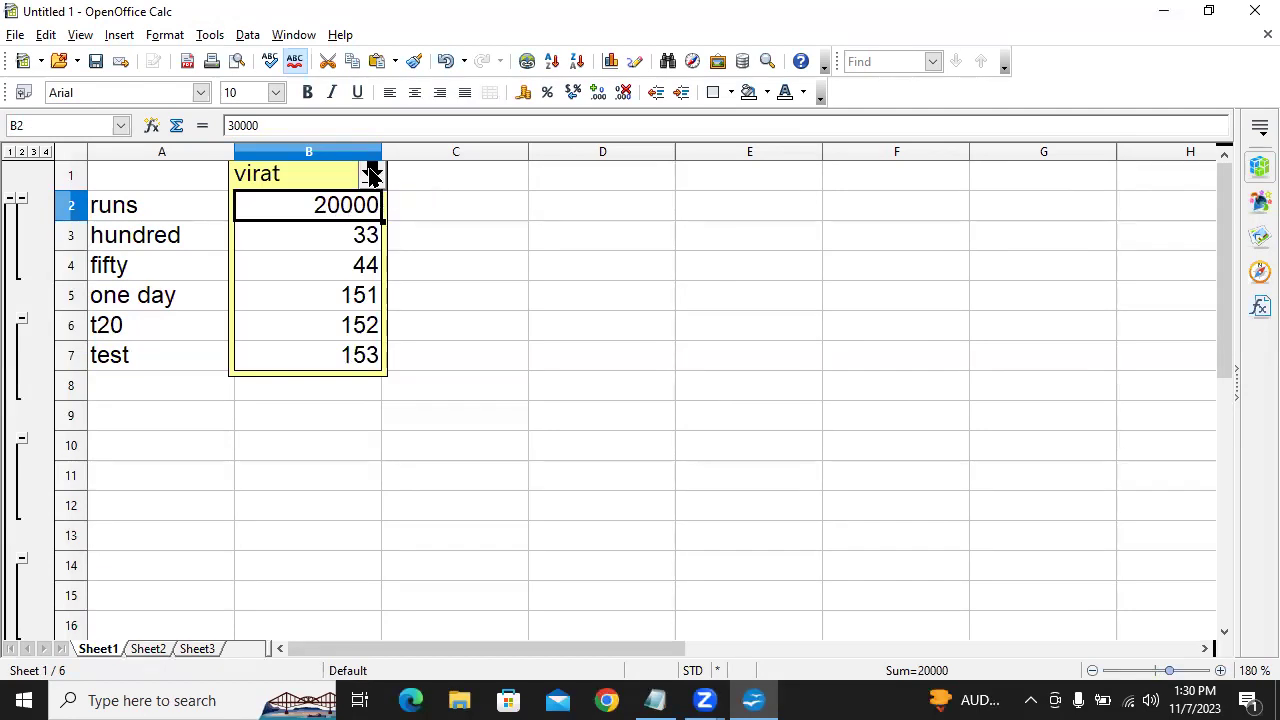
Show the sachin scenario in B2:B7, followed by the dhoni scenario.
click(372, 173)
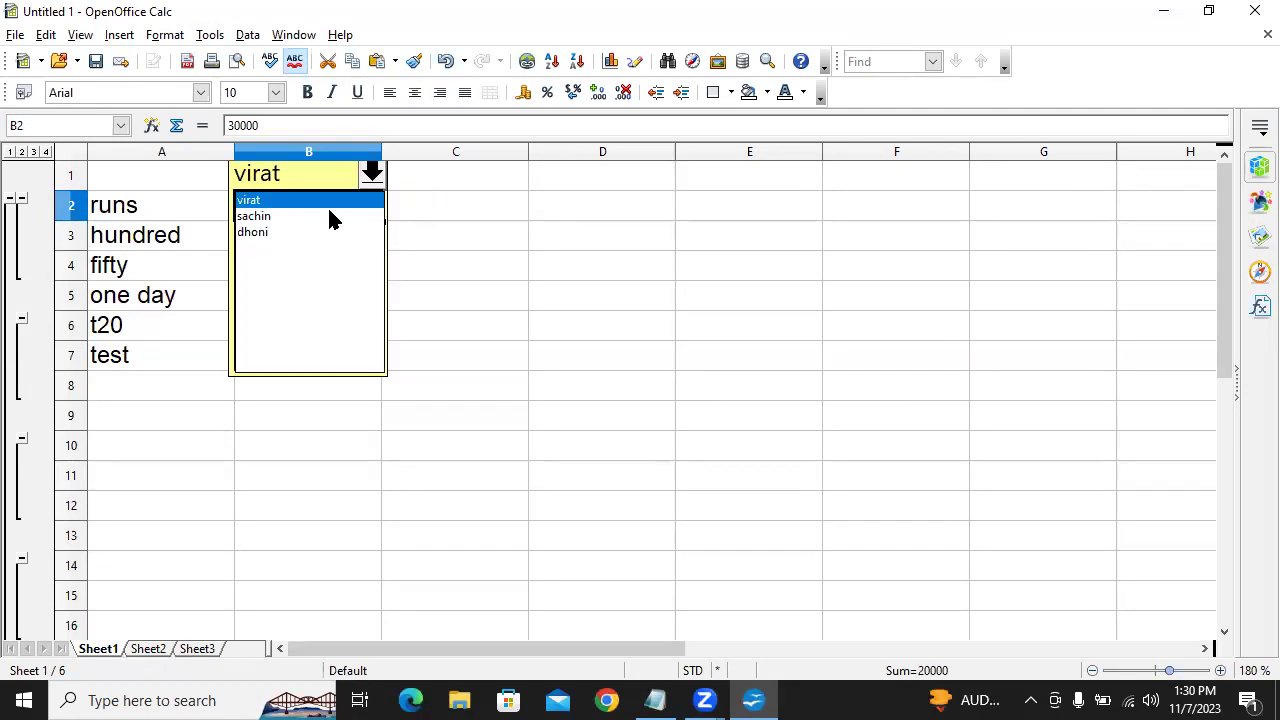
click(330, 216)
click(372, 173)
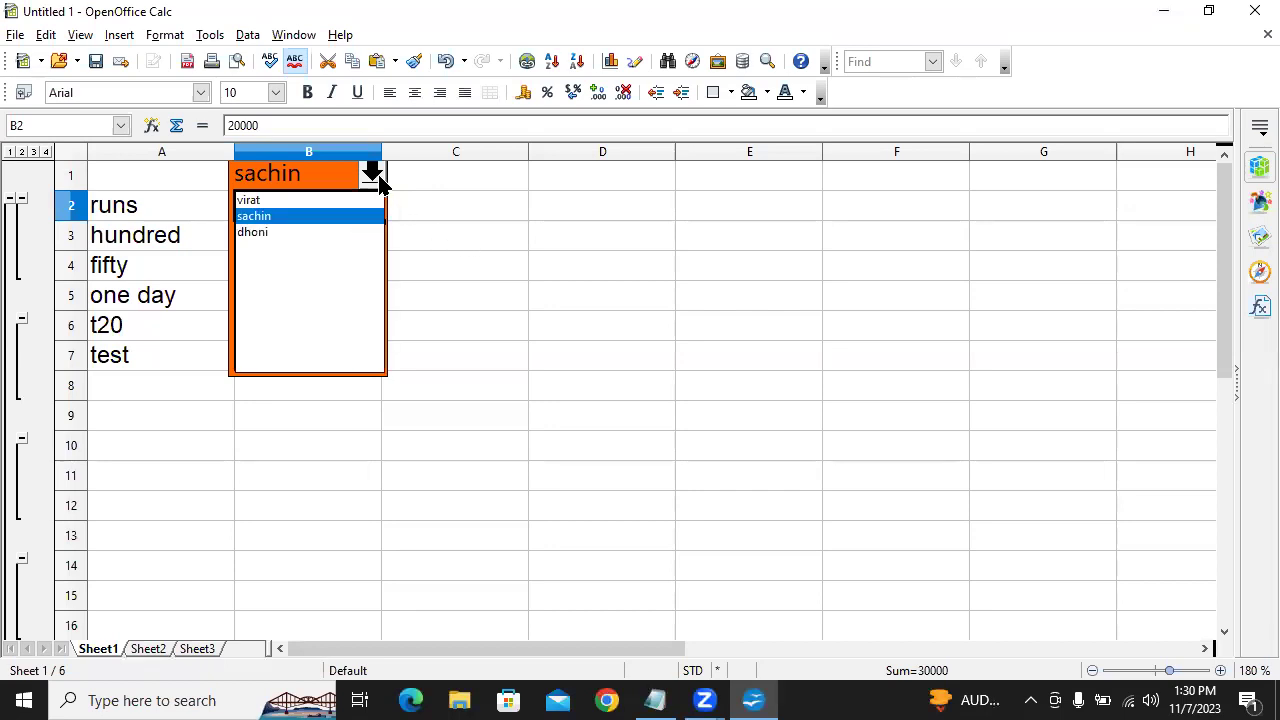
click(318, 232)
click(532, 242)
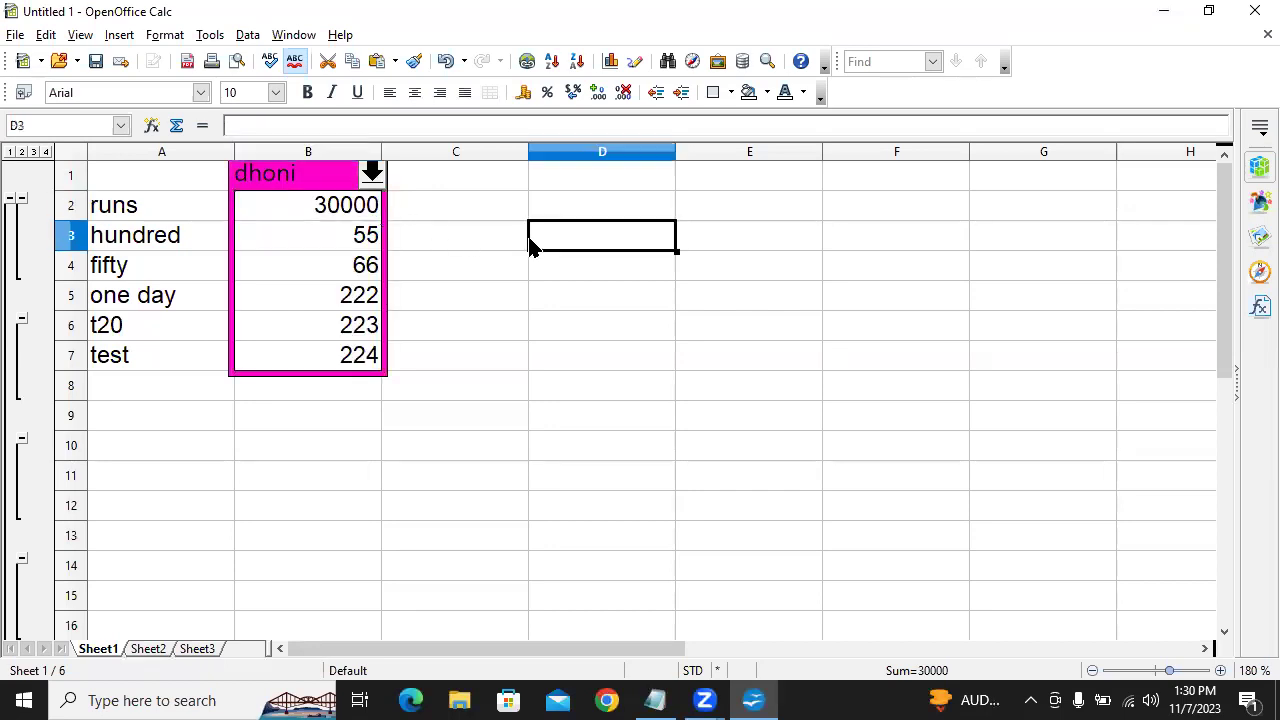
Show the virat scenario in B2:B7 again and return to the dhoni scenario.
click(374, 178)
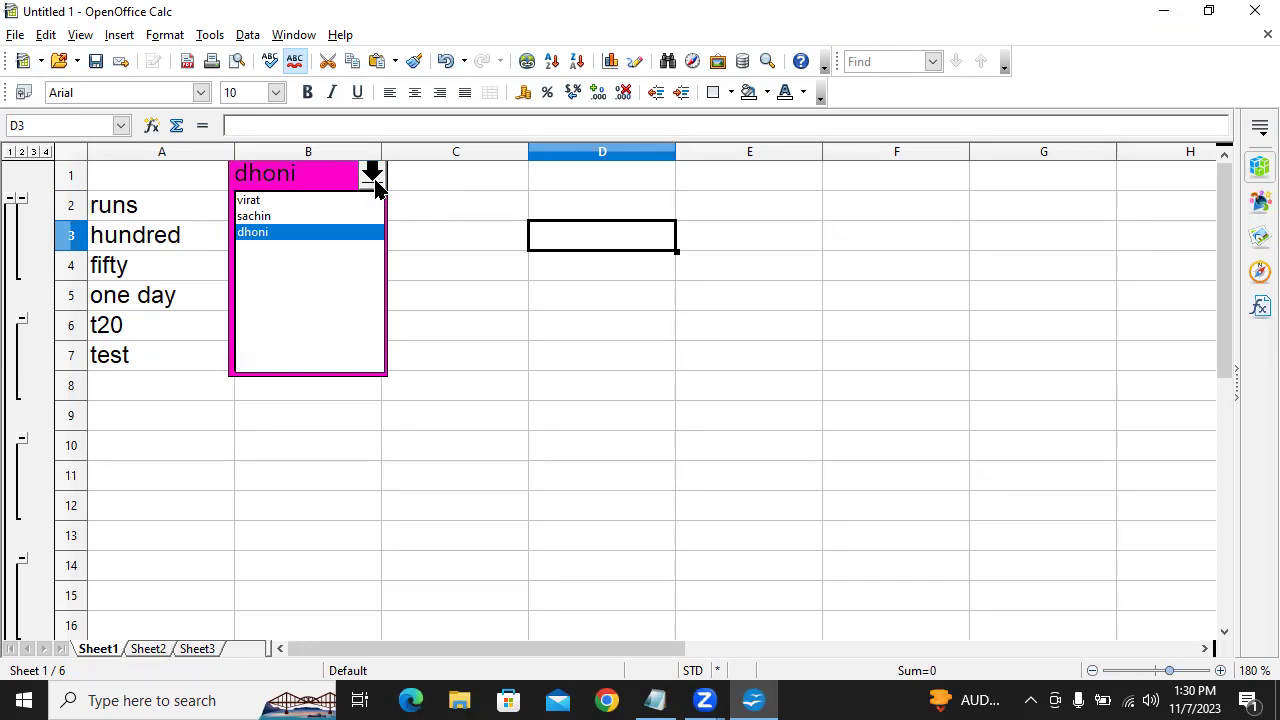
click(373, 178)
click(372, 180)
click(343, 202)
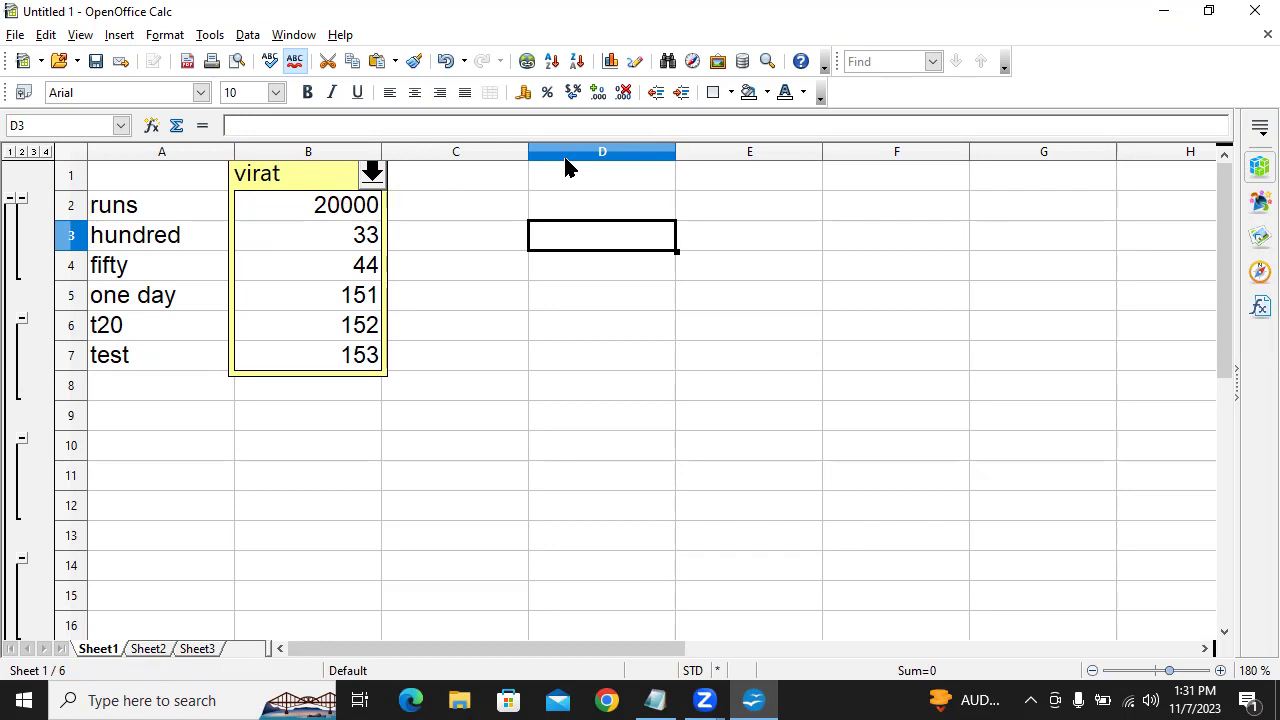
click(372, 174)
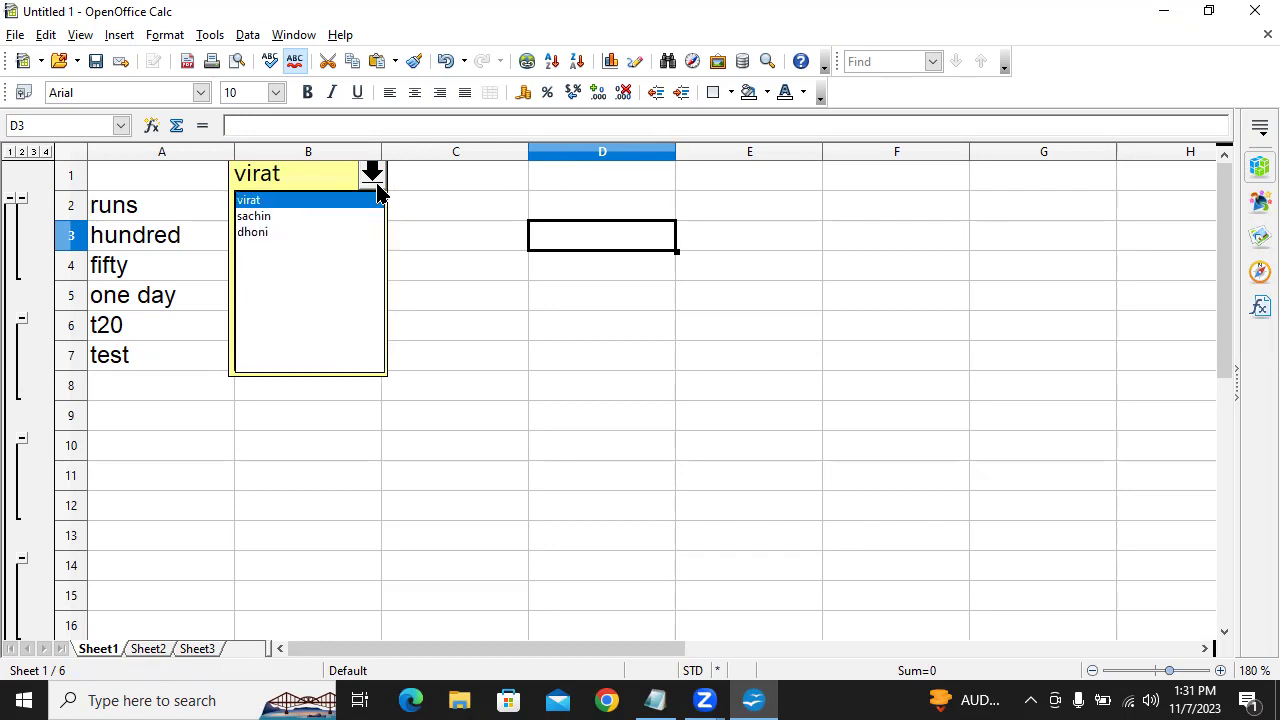
click(331, 236)
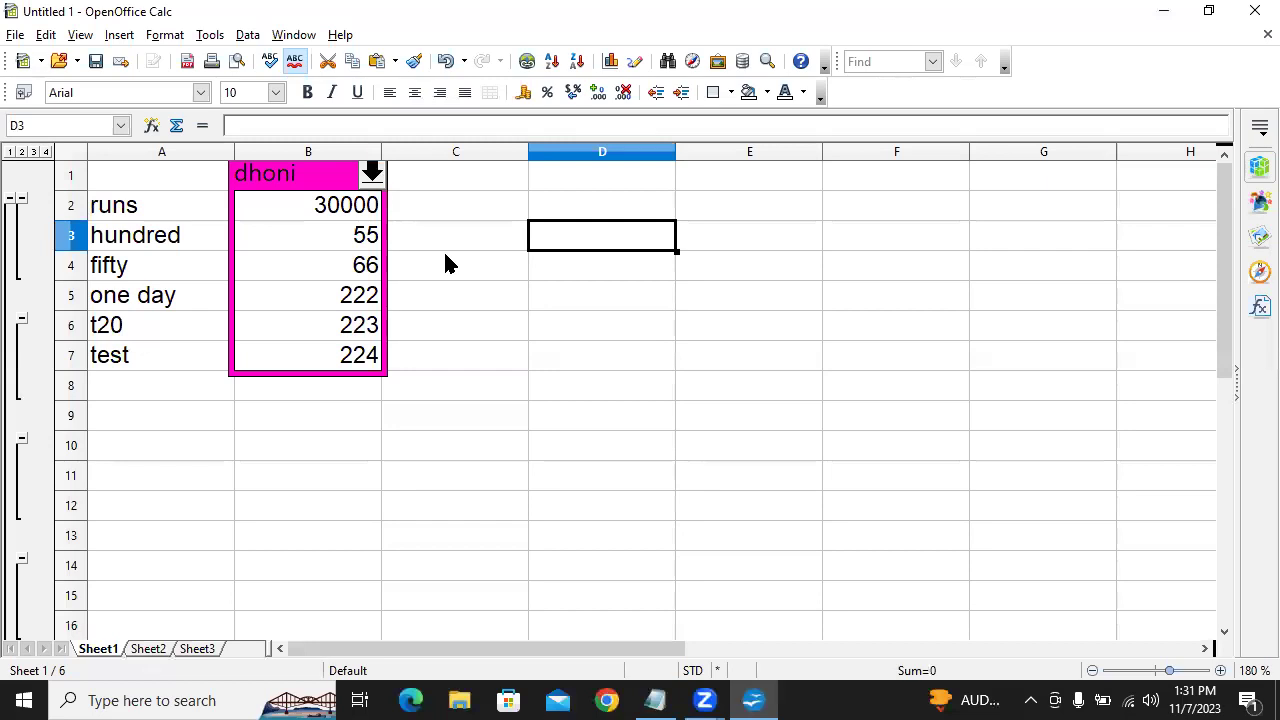
Switch to the Notepad topic list, highlight the word operations in topic 4, and return to OpenOffice Calc.
key(alt+Tab)
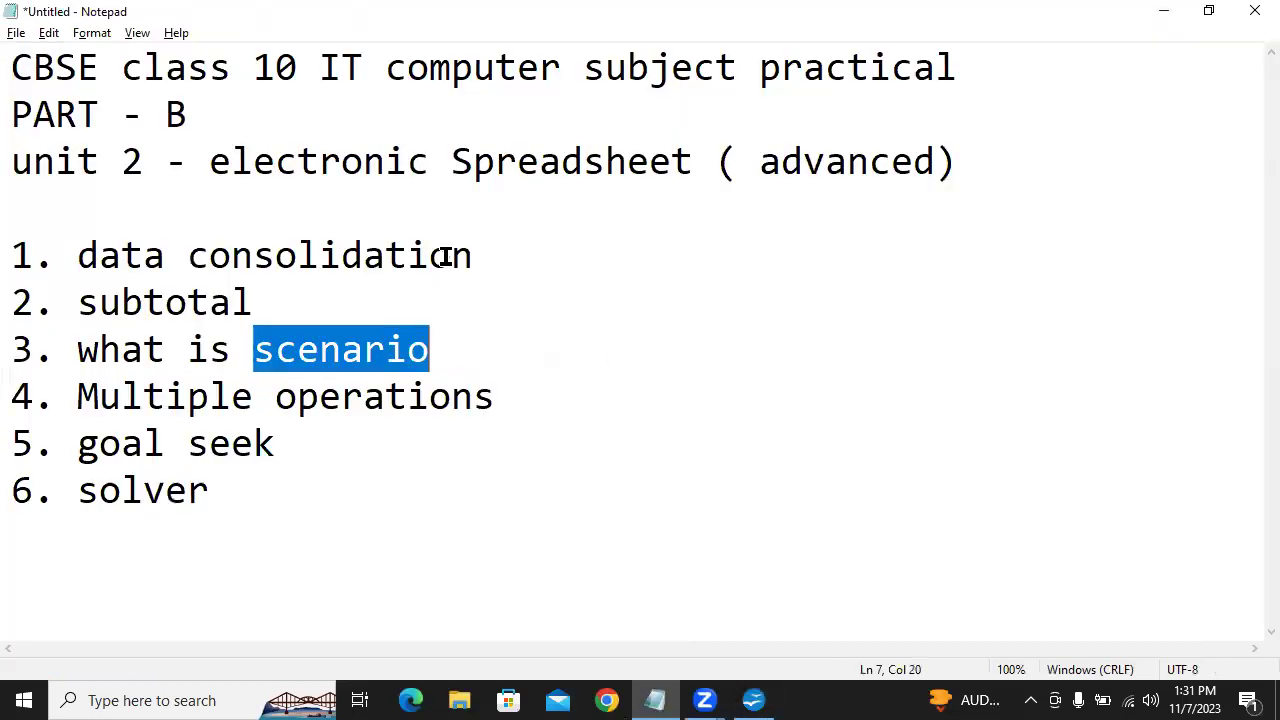
double_click(370, 390)
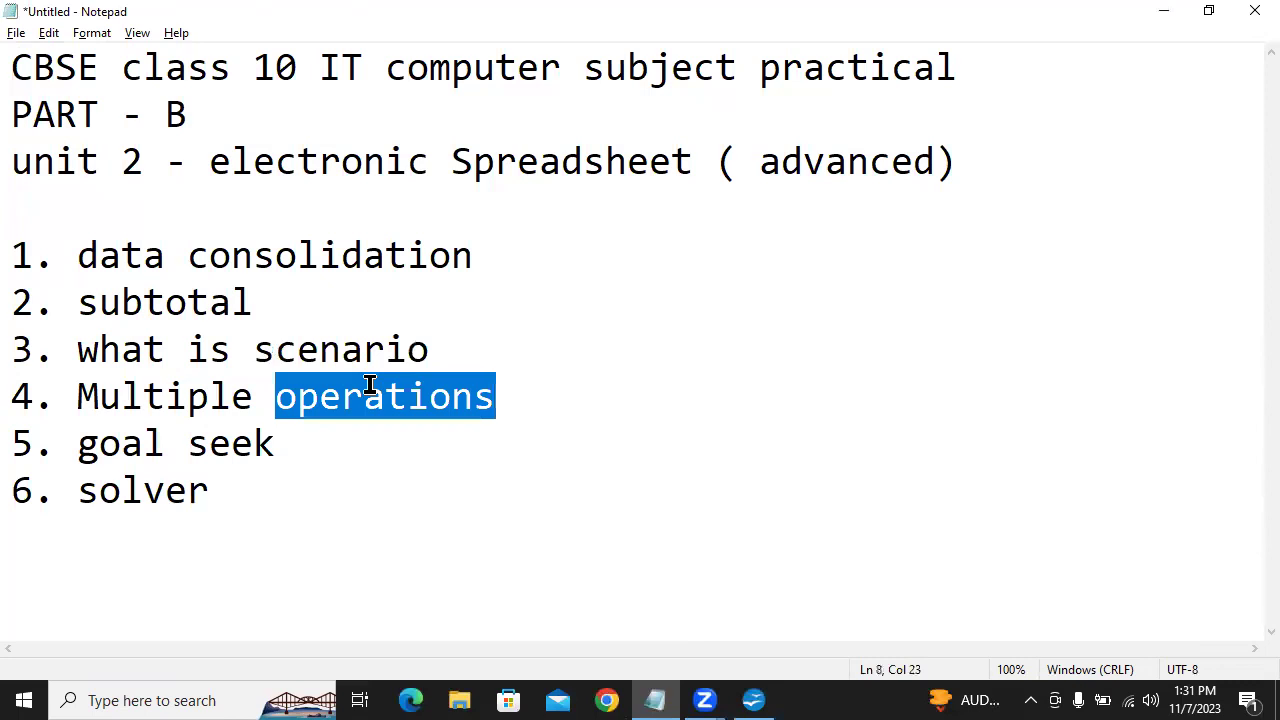
key(alt+Tab)
Delete the contents of all cells on Sheet1.
key(ctrl+a)
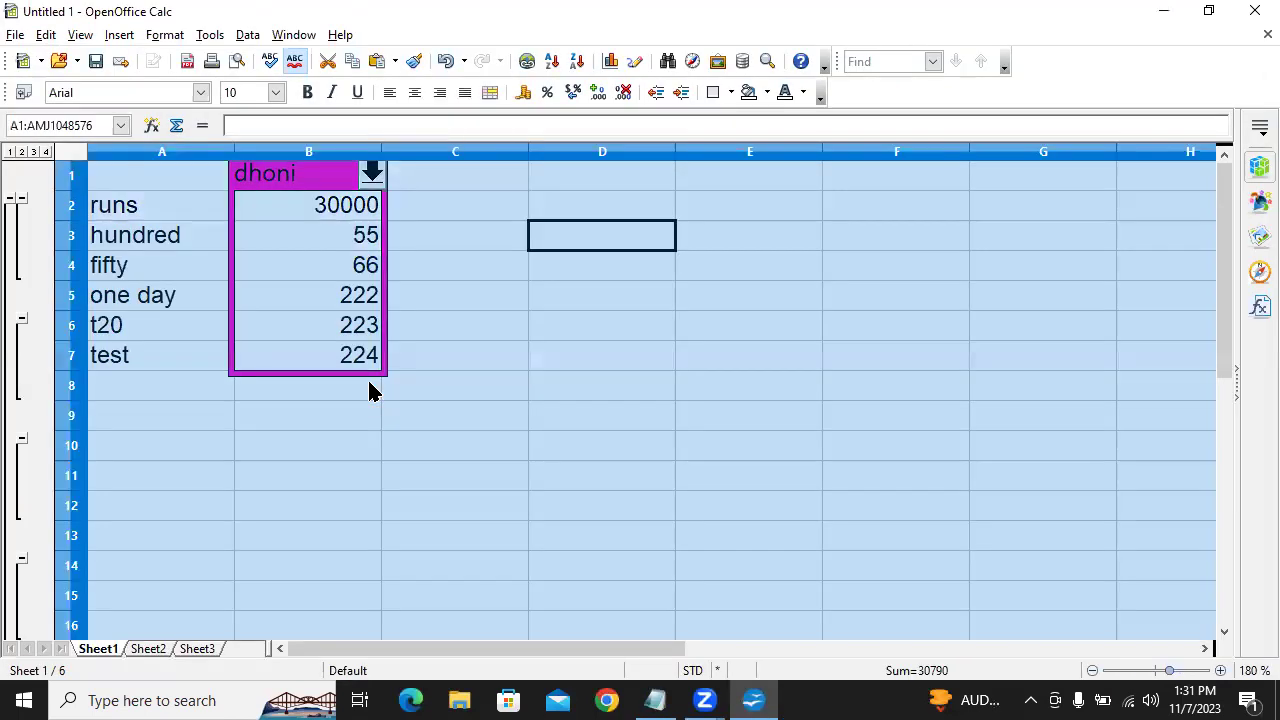
key(Delete)
key(Return)
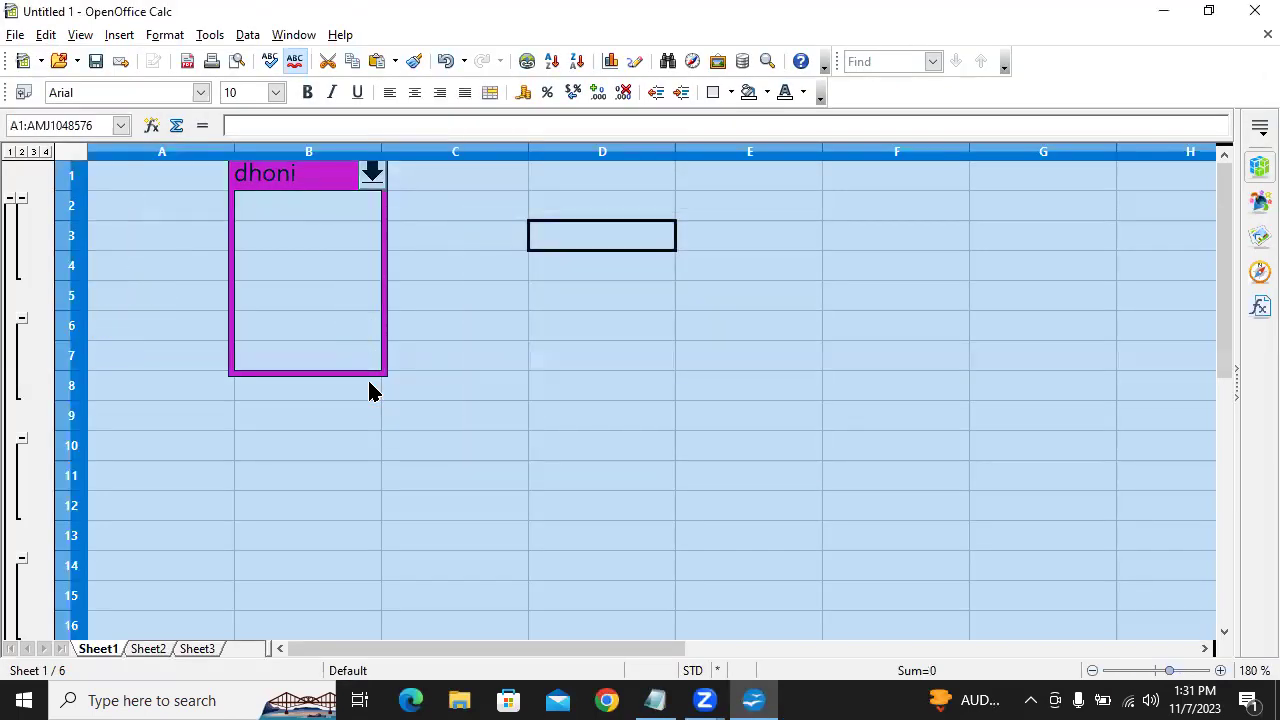
click(584, 387)
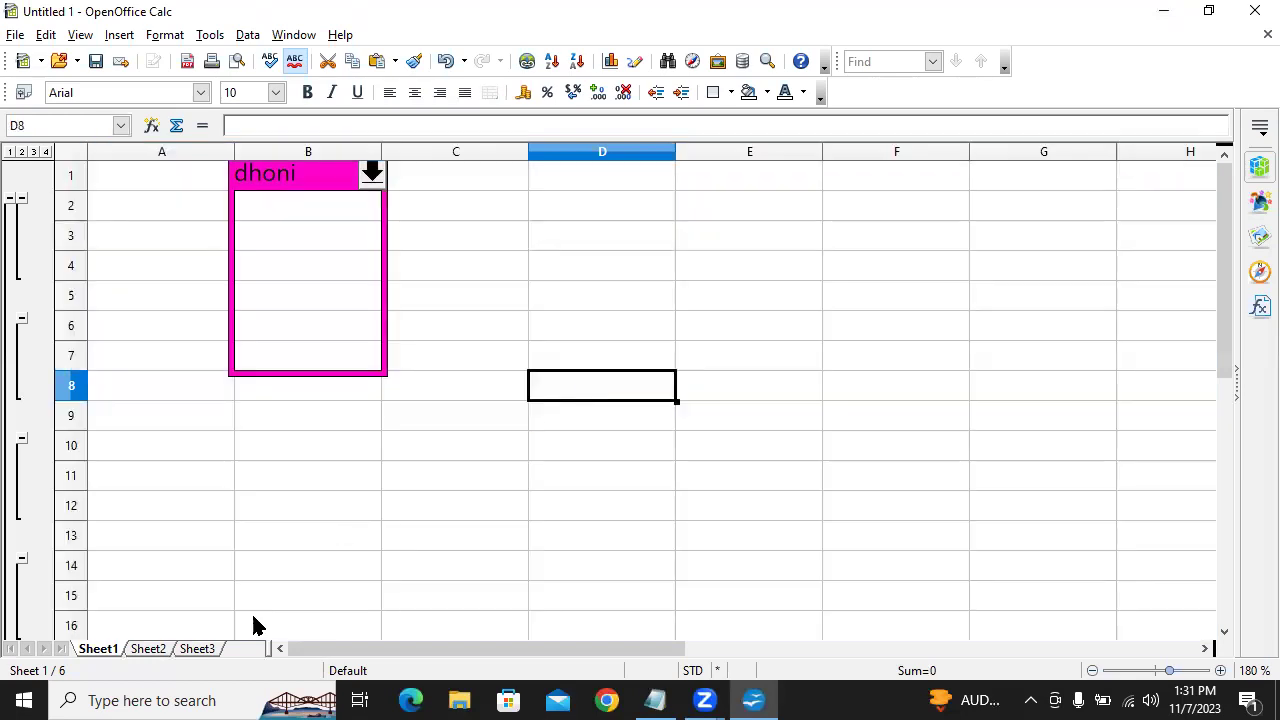
On Sheet2, enter the label p in A1 and the value 1000 in B1.
click(148, 649)
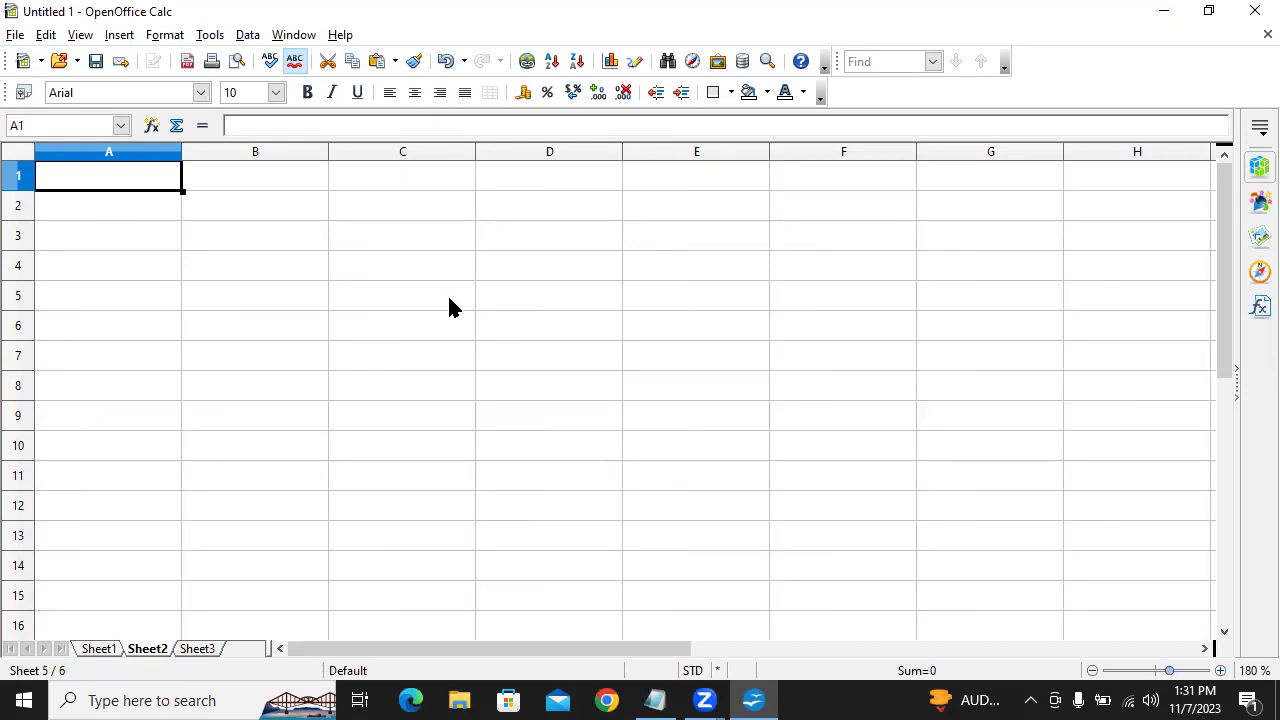
text(p)
key(Tab)
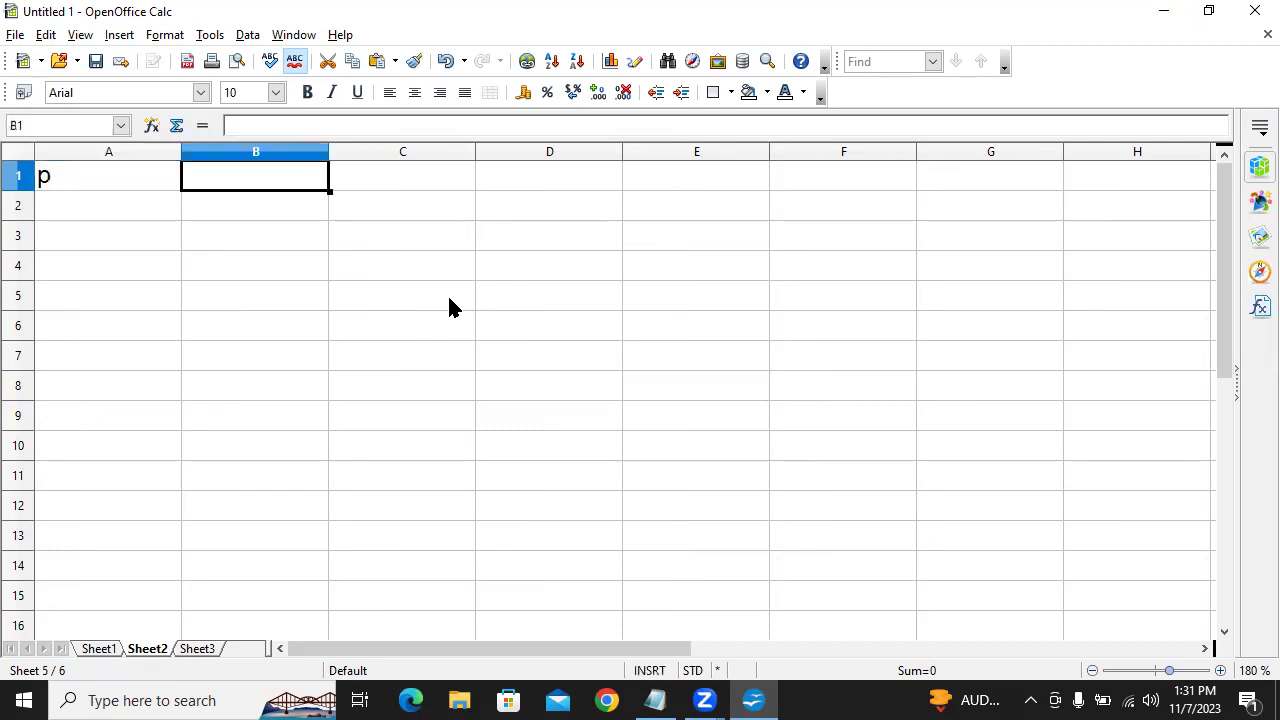
text(1000)
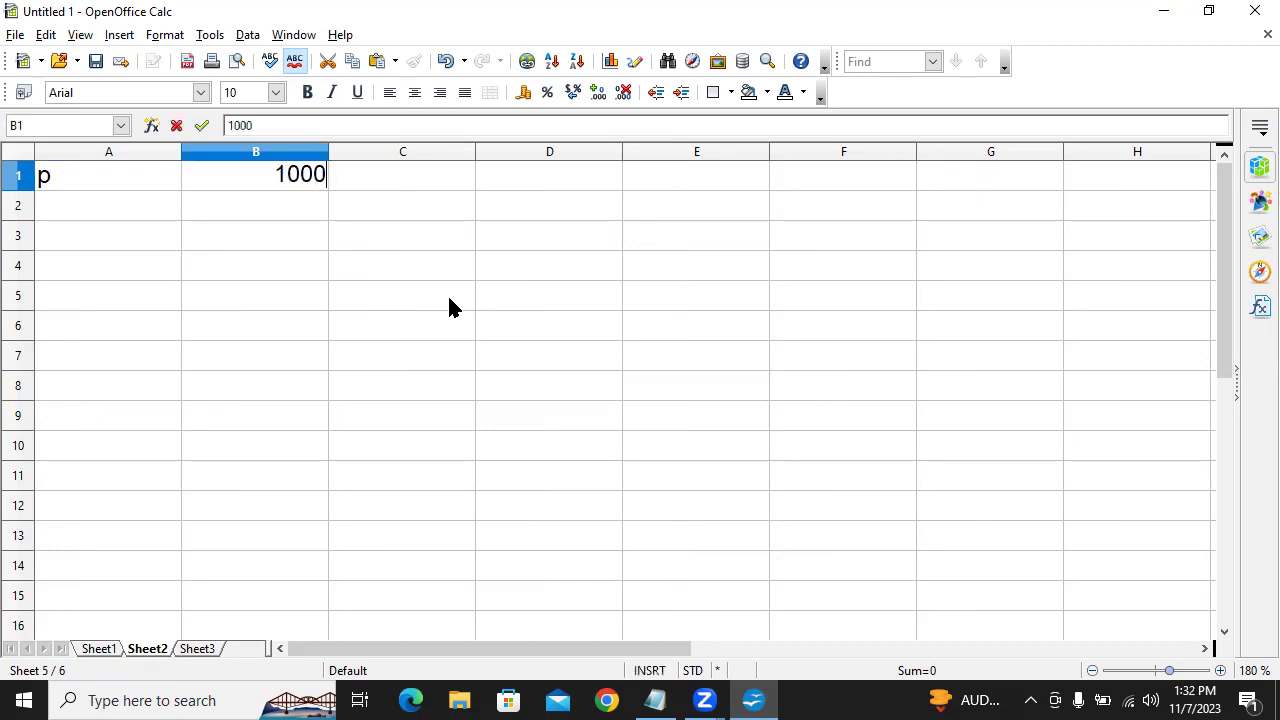
key(Tab)
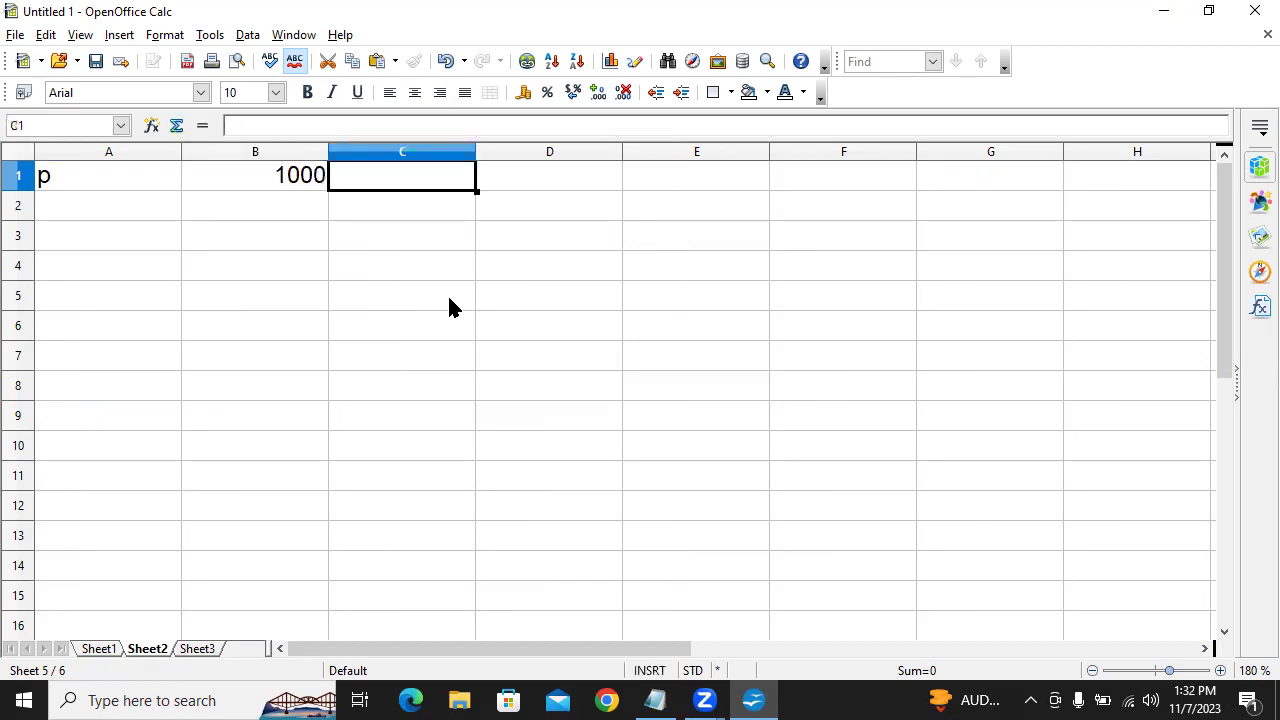
Enter the label n in A2 and the value 1 in B2.
key(Down)
key(Left)
key(Left)
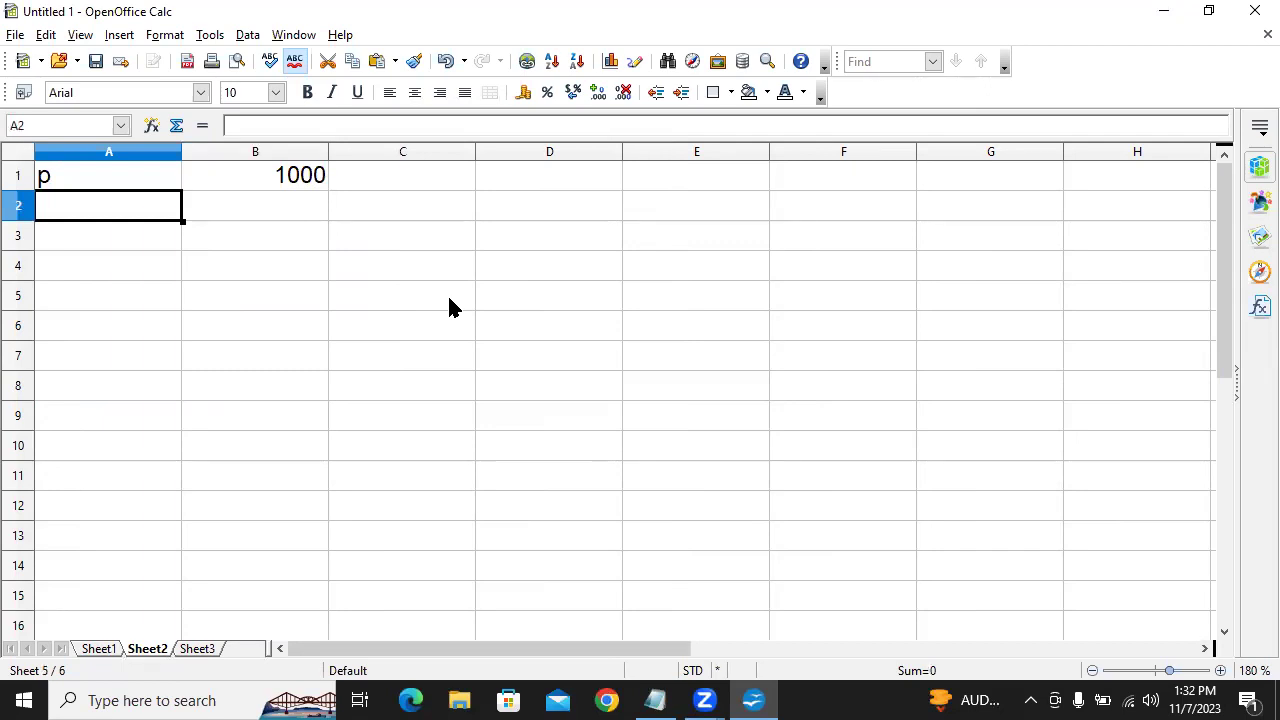
text(n)
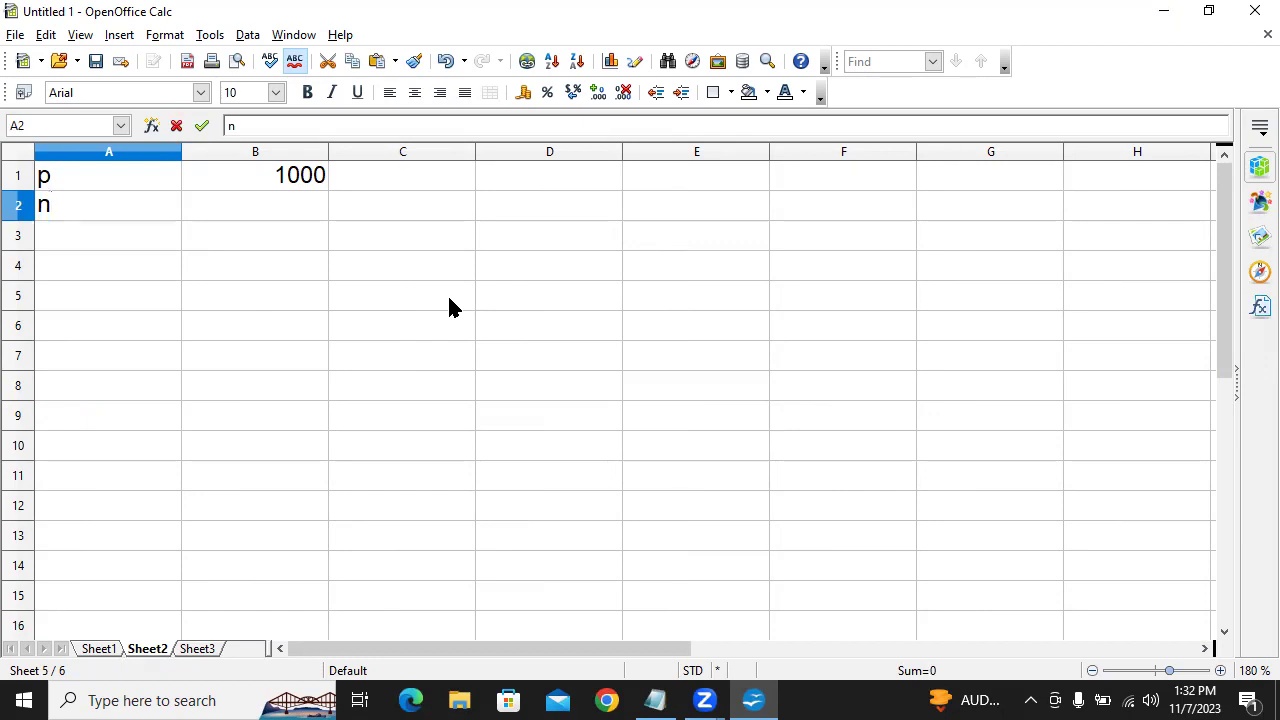
key(Tab)
text(1)
key(Tab)
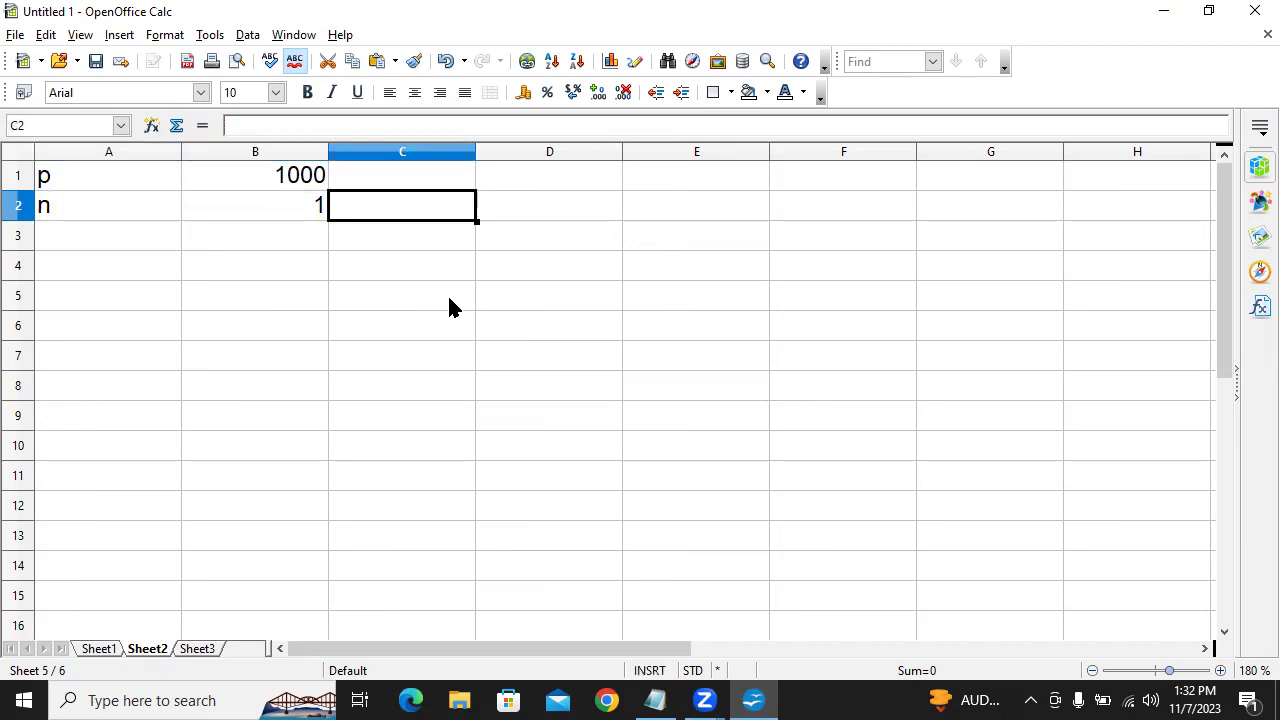
Enter the label r in A3 and the value 5 in B3.
key(Return)
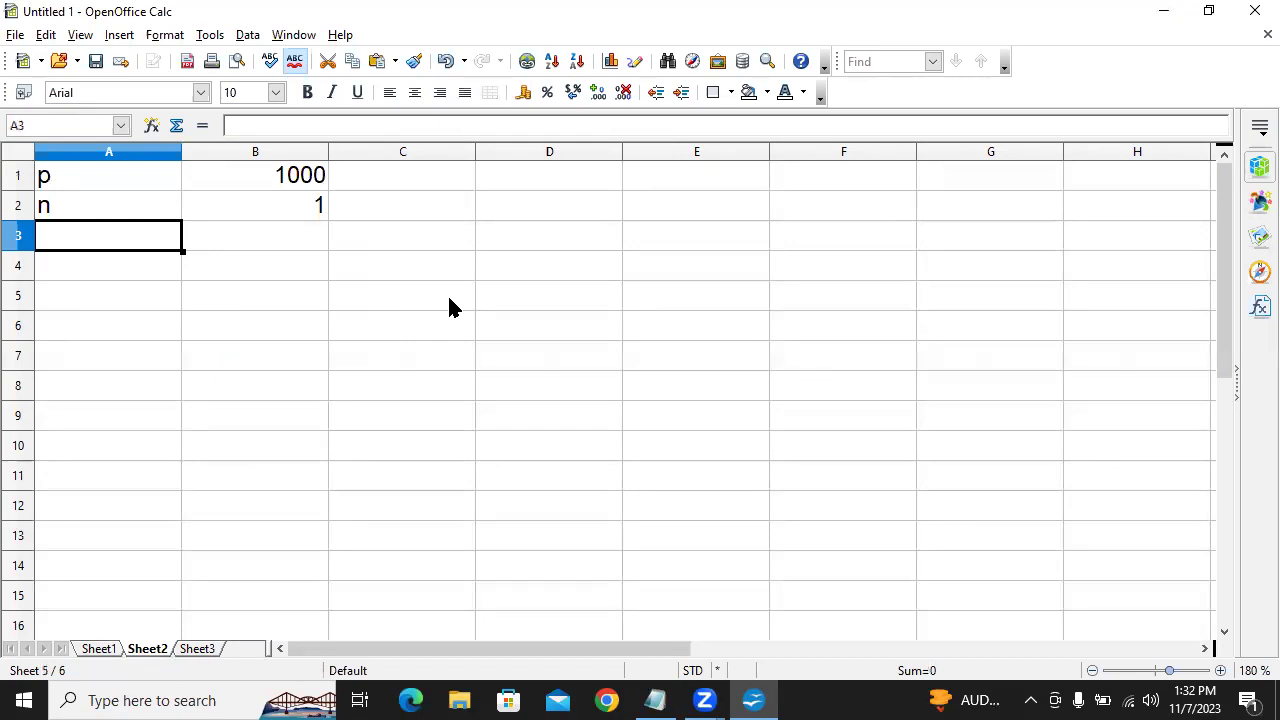
text(r)
key(Tab)
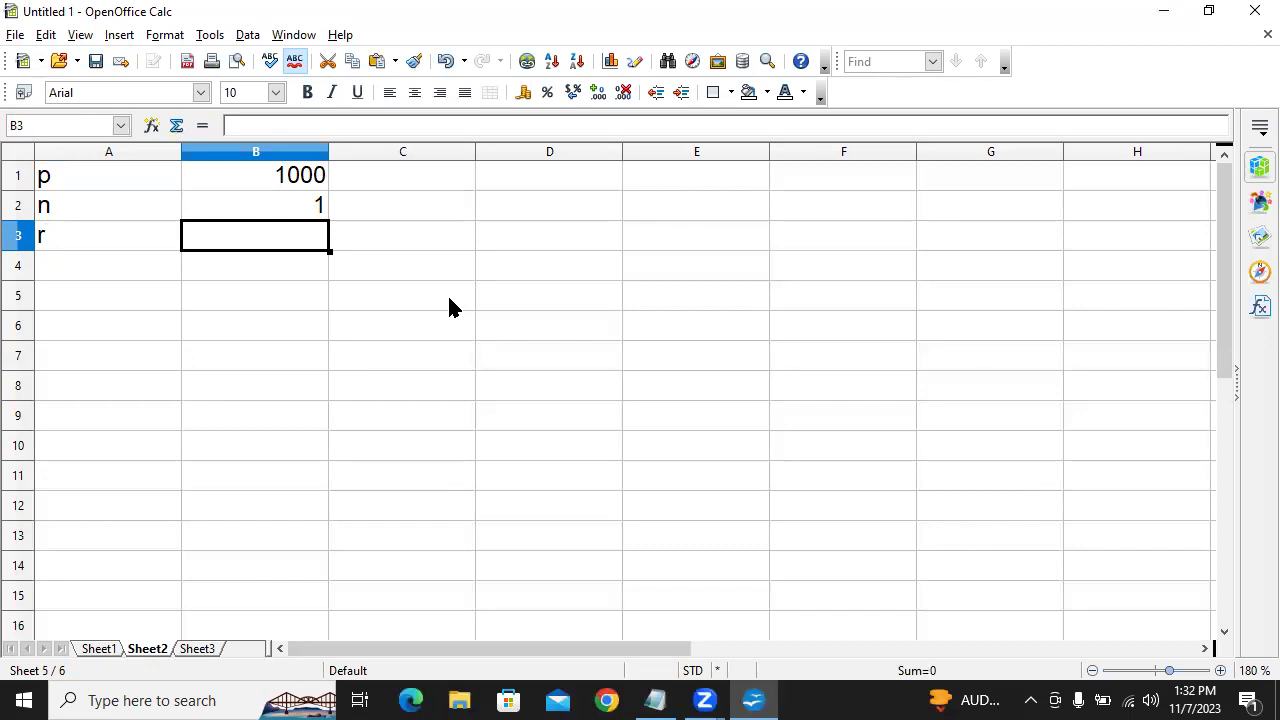
text(5)
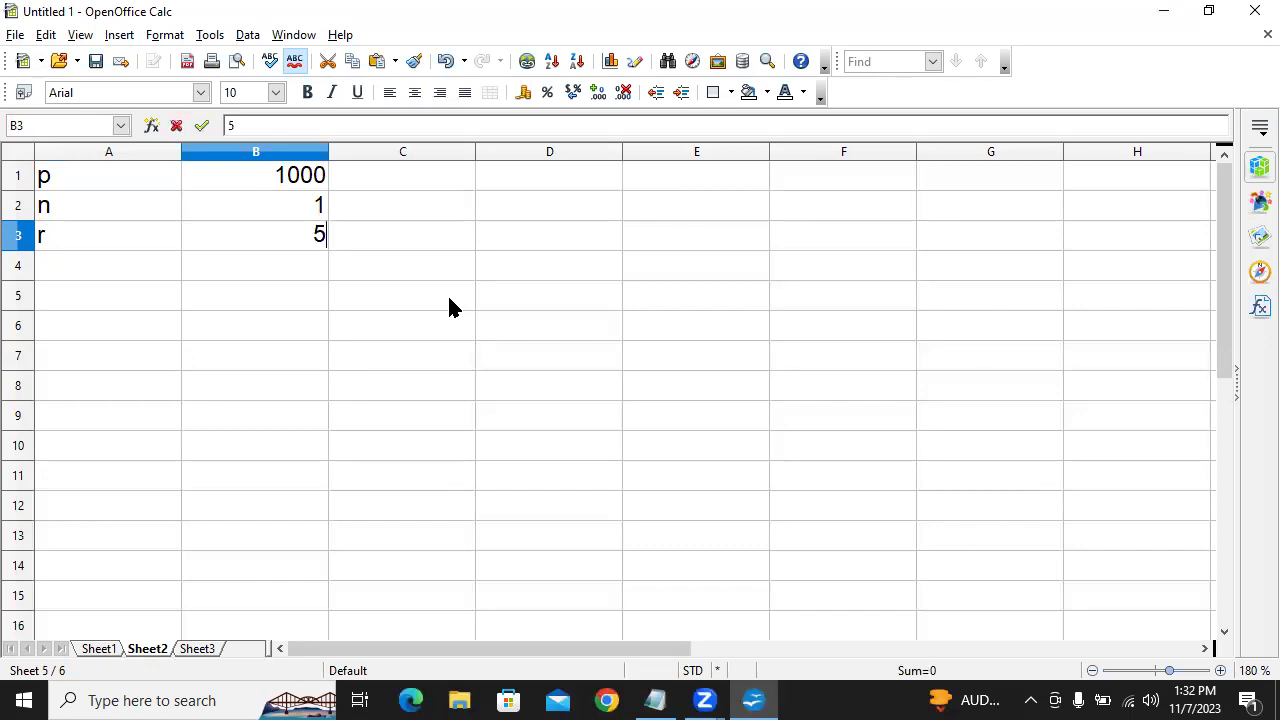
key(Tab)
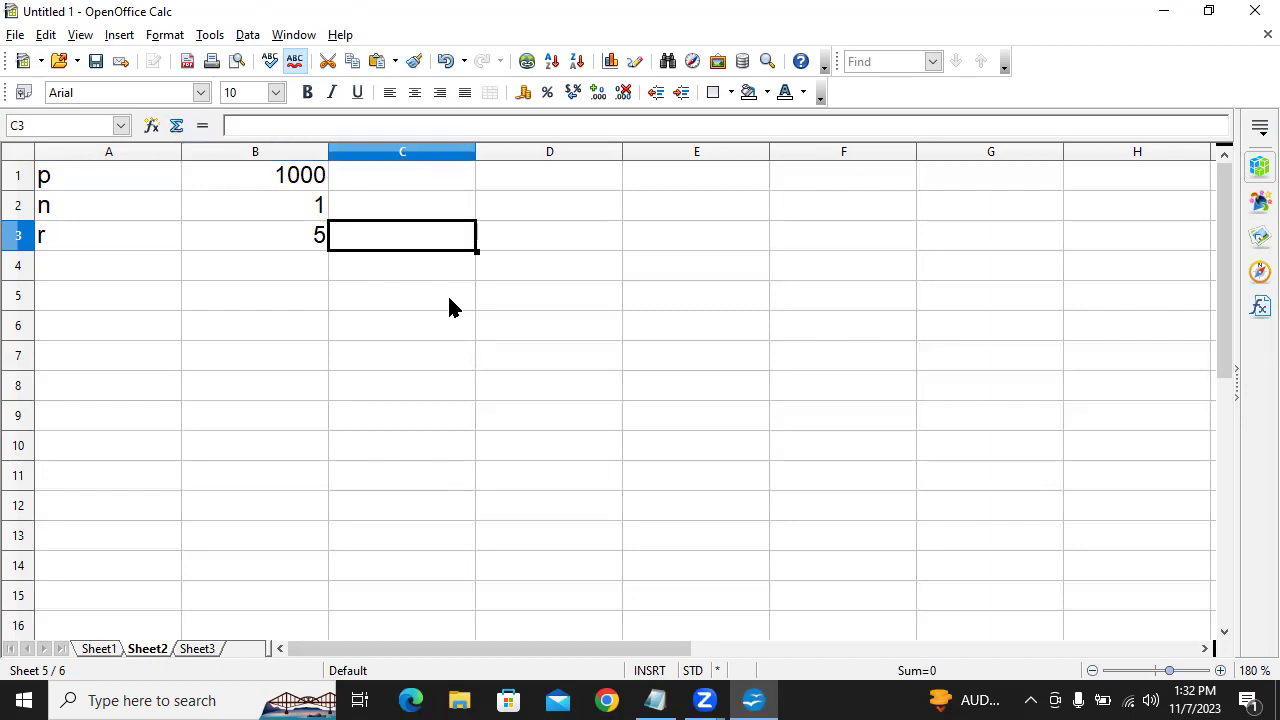
Enter the label SI in A4 below the r label.
key(Return)
key(Left)
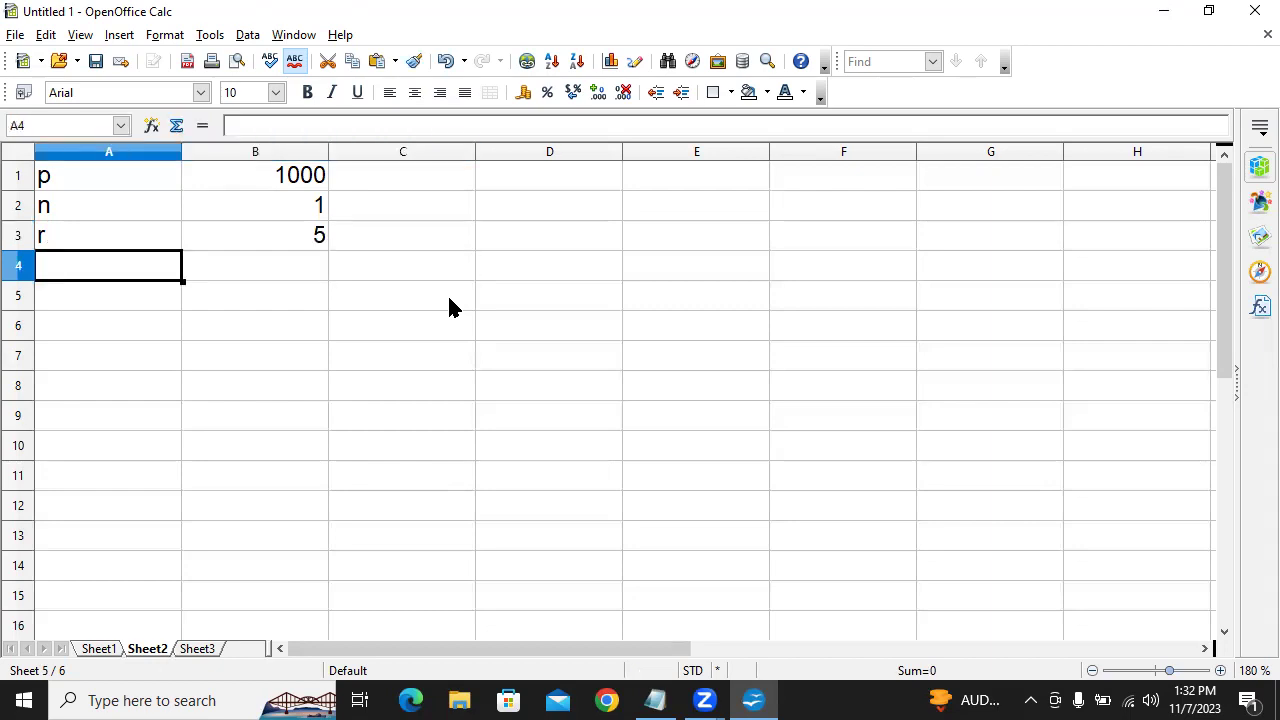
text(SI)
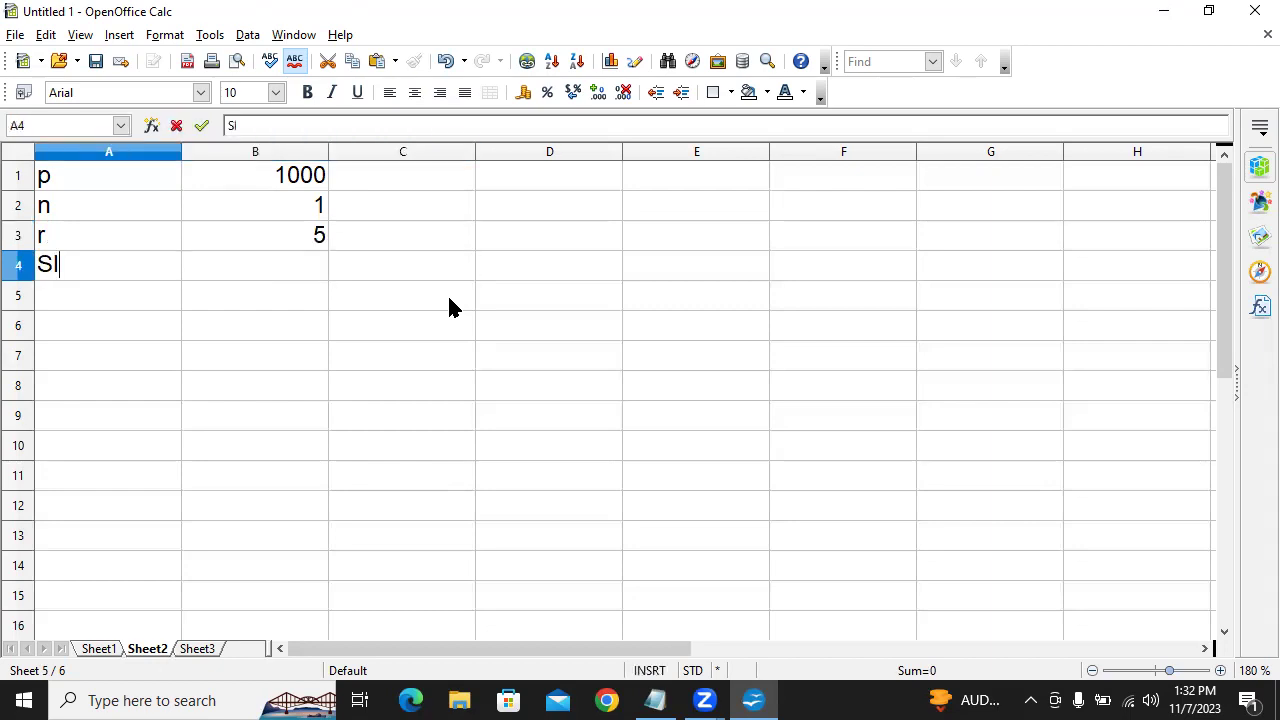
key(Tab)
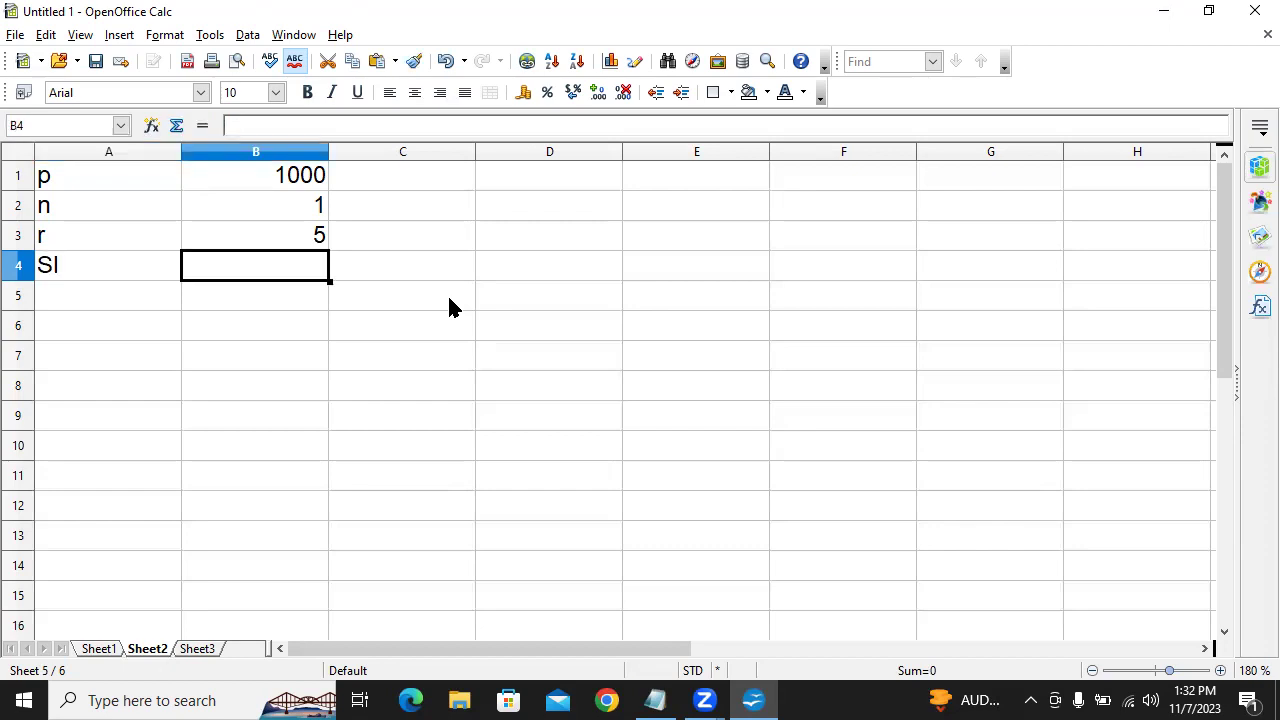
Enter the simple interest formula =(B1*B2*B3)/100 in B4.
click(1221, 671)
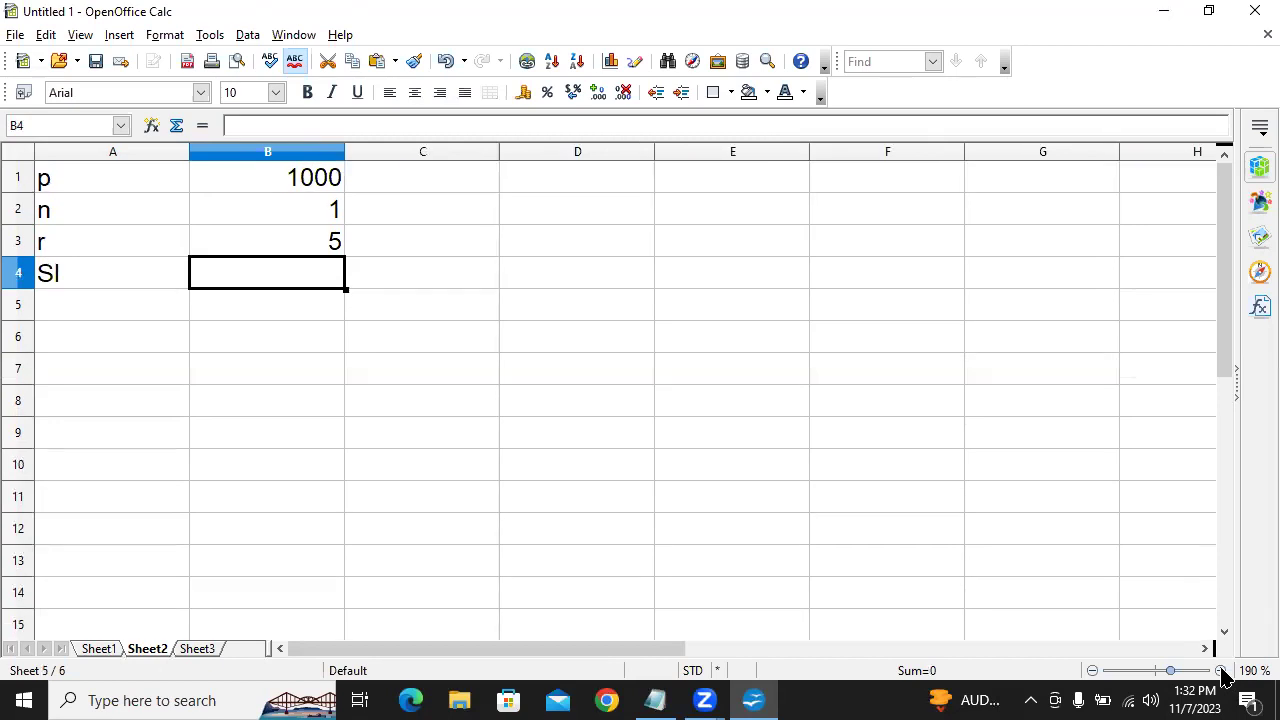
key(Up)
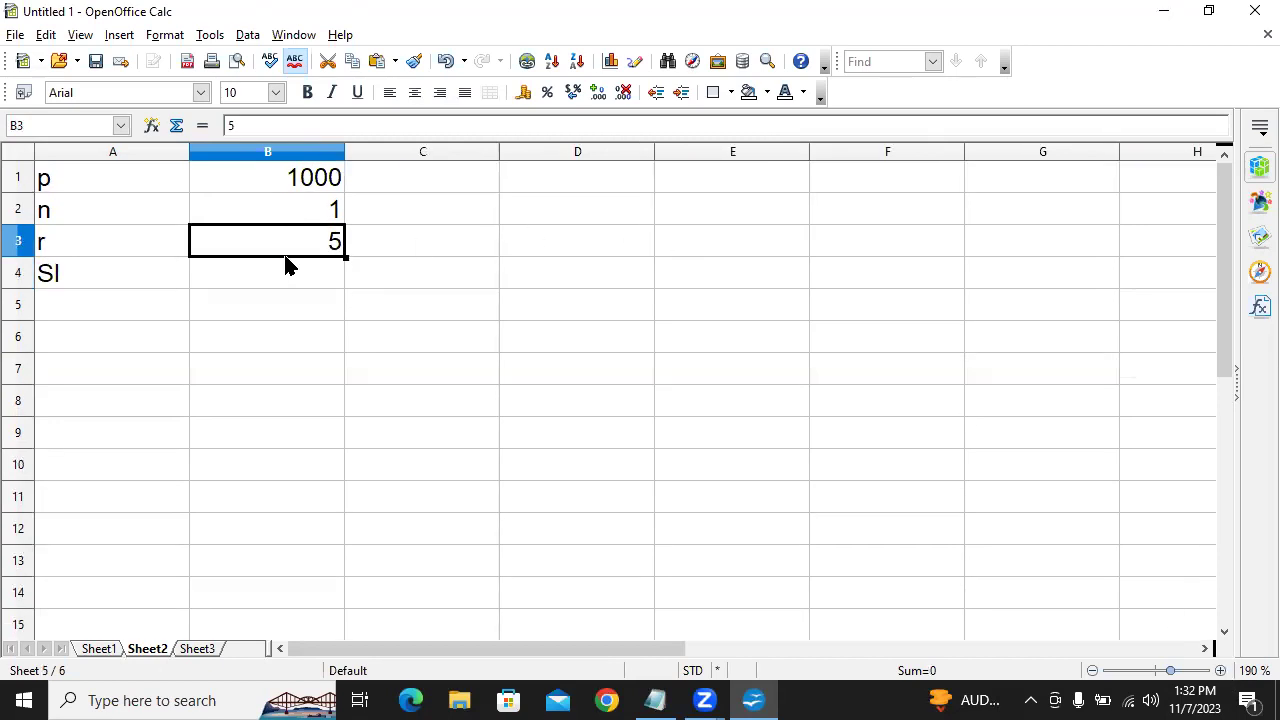
double_click(280, 265)
text(=)
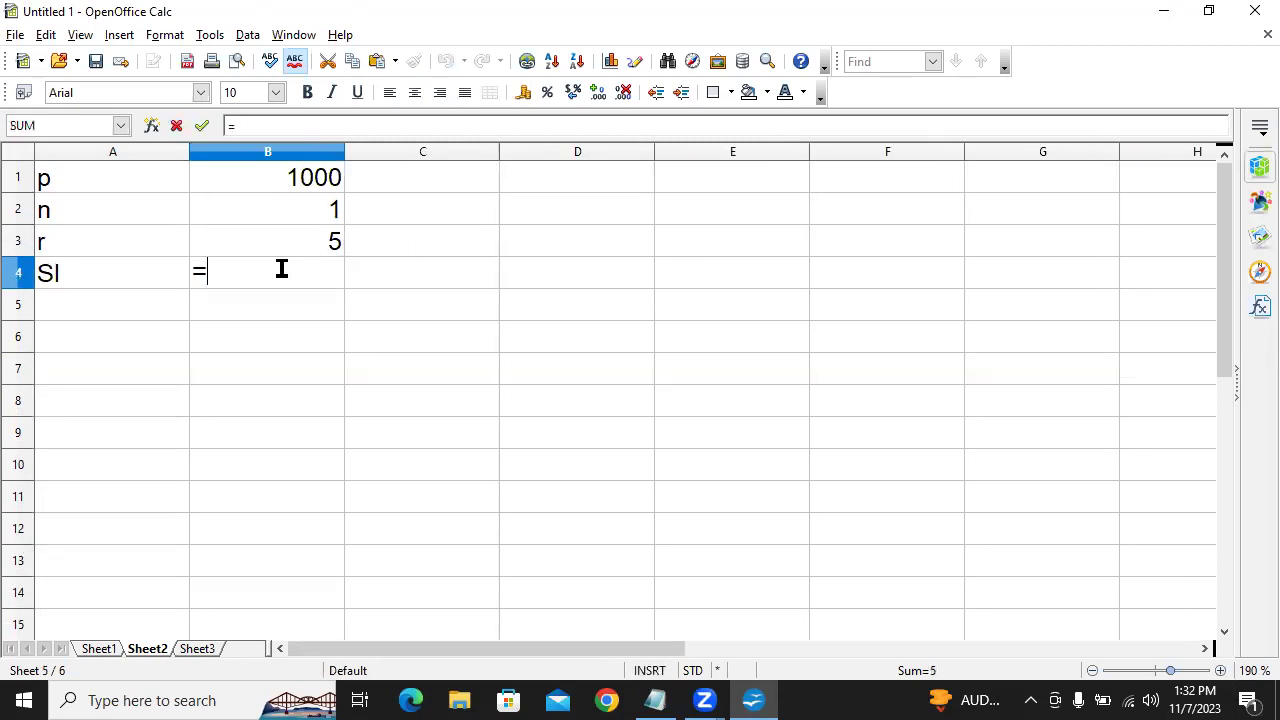
text(()
click(305, 178)
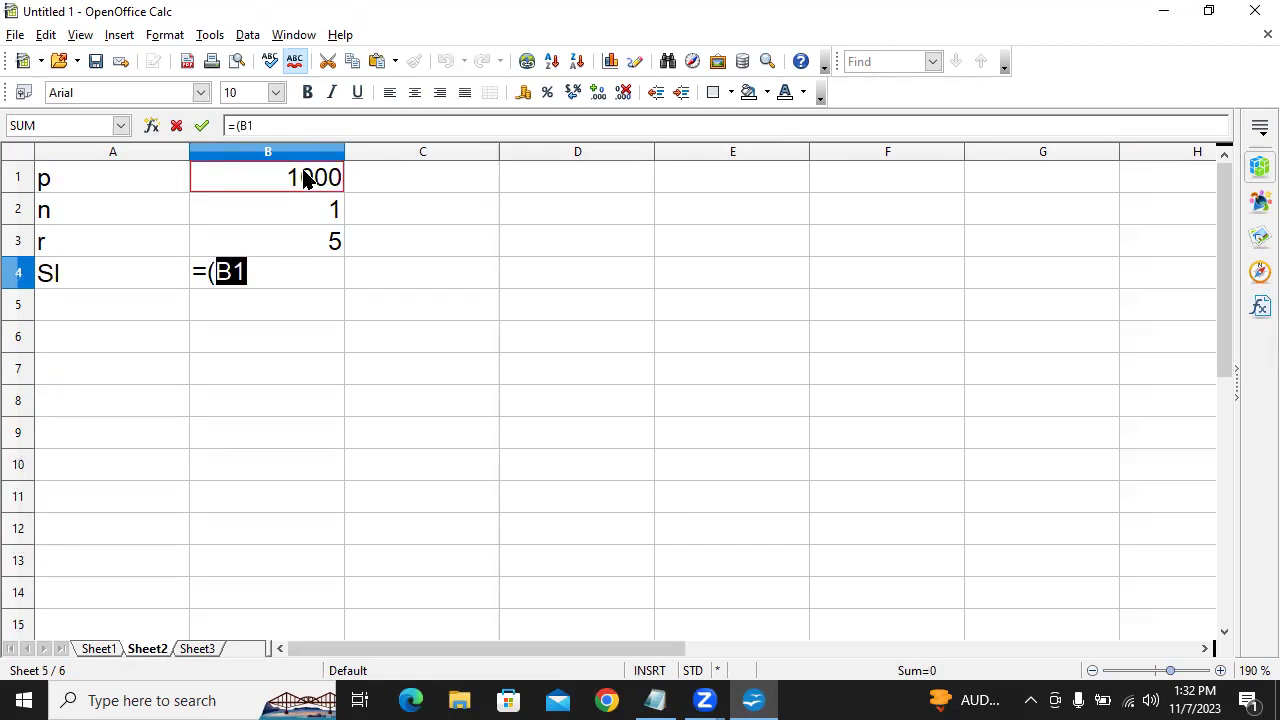
text(*)
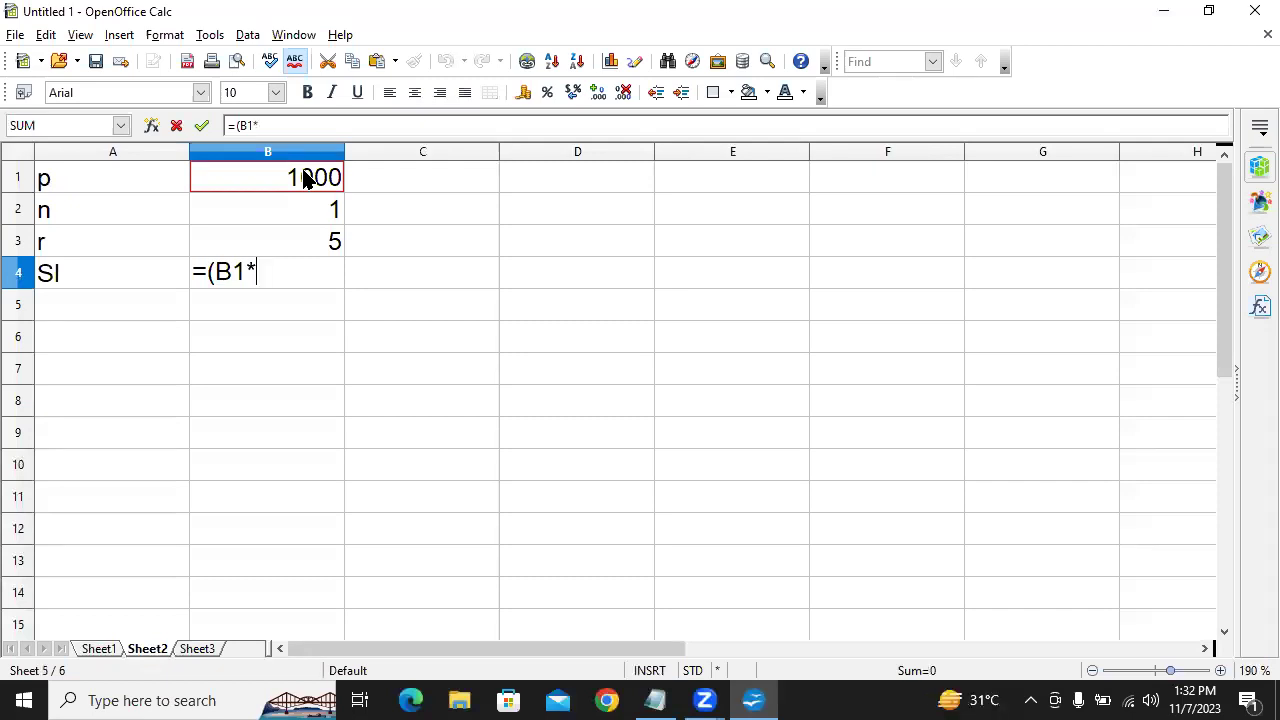
click(283, 215)
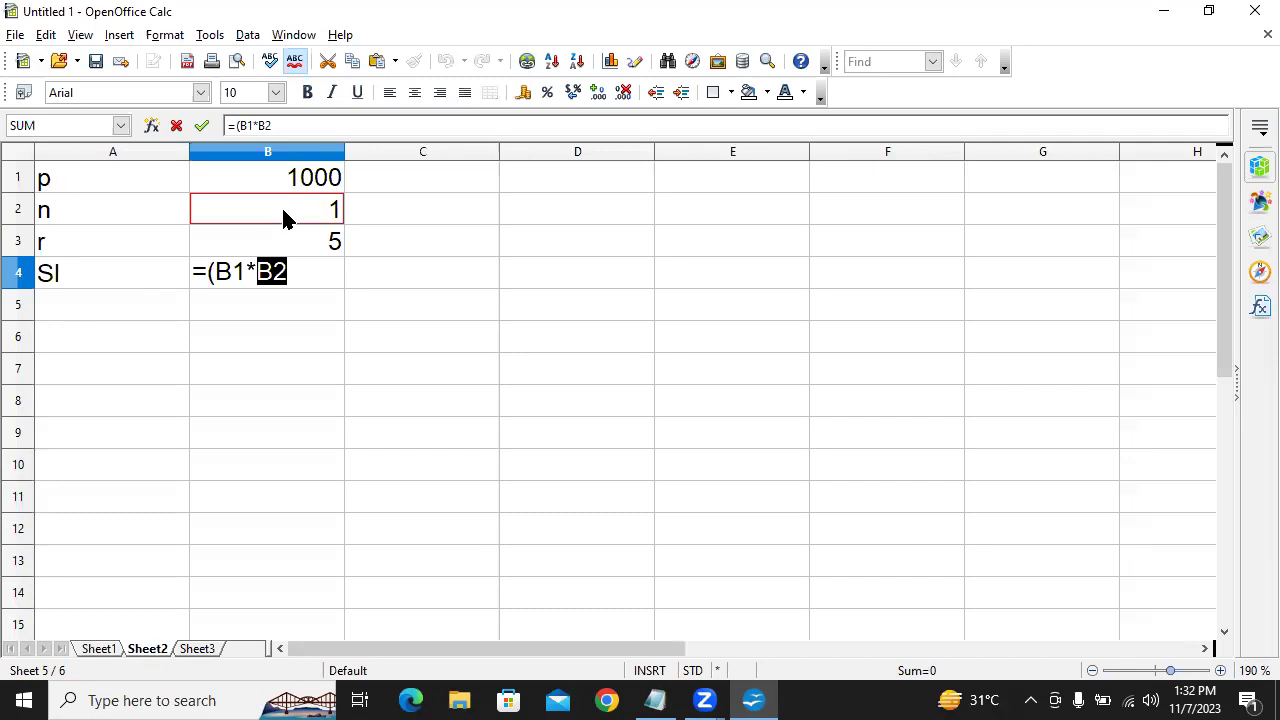
text(*)
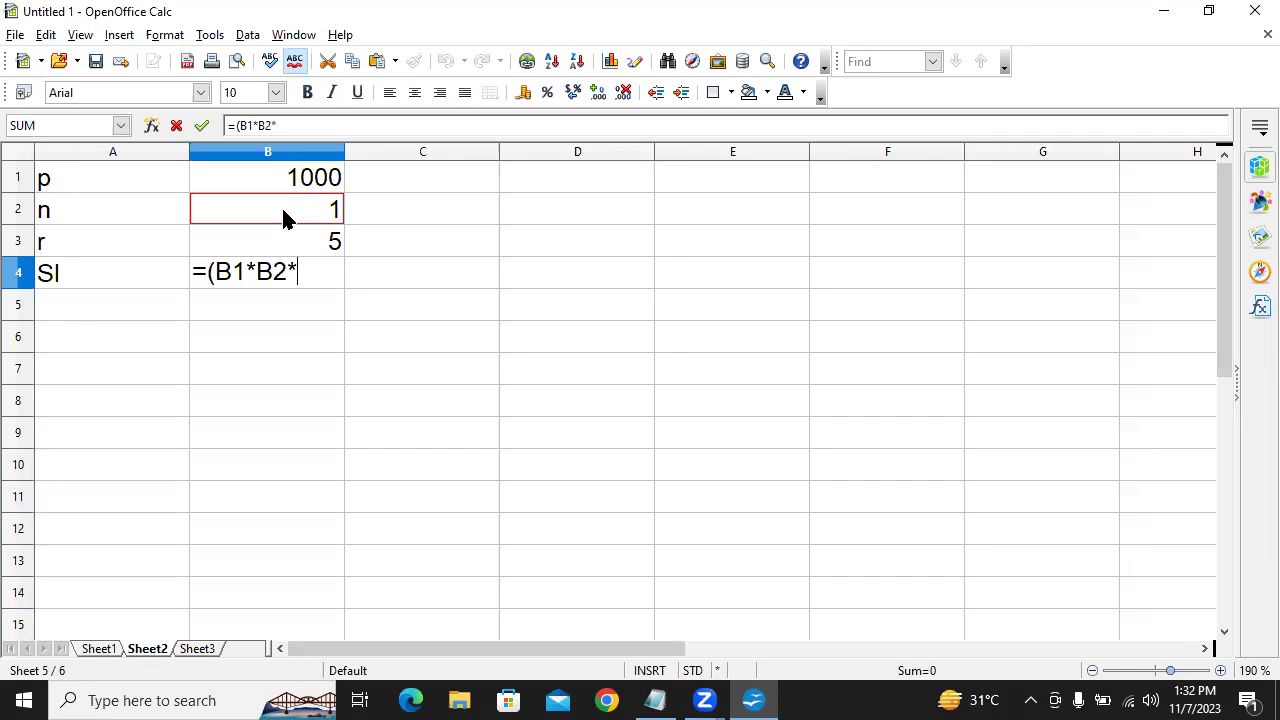
click(300, 243)
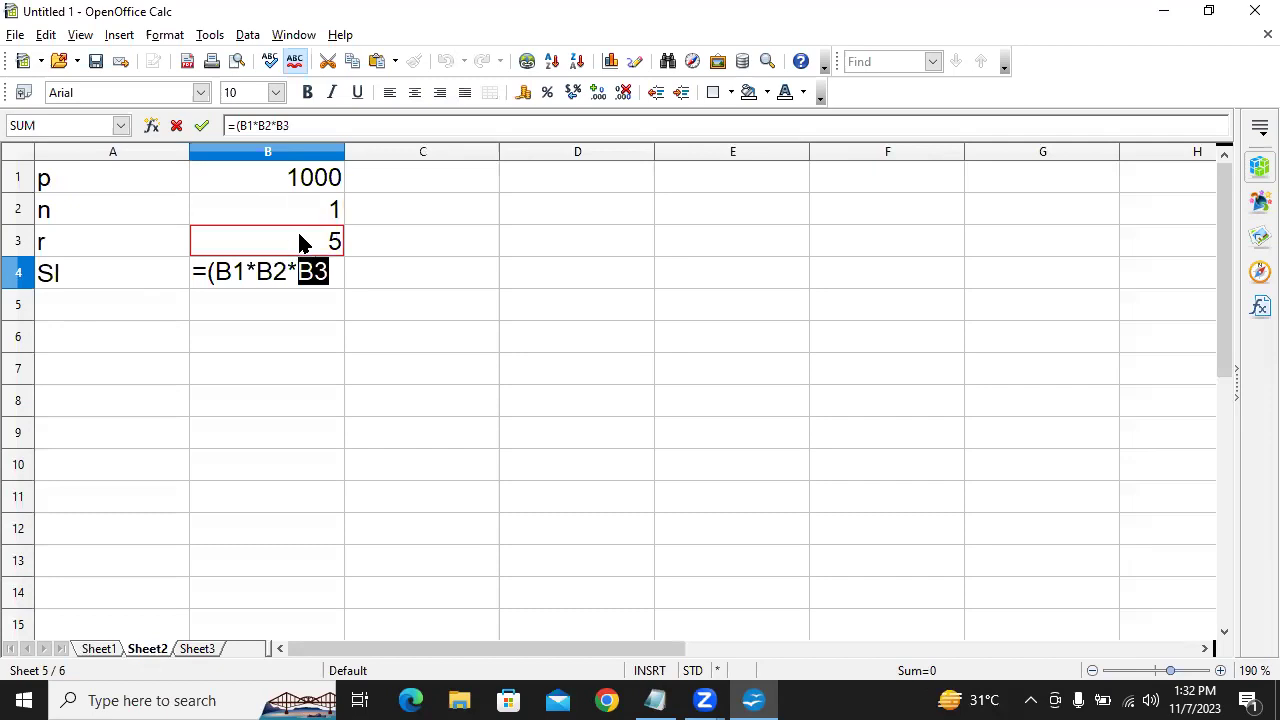
text()/100)
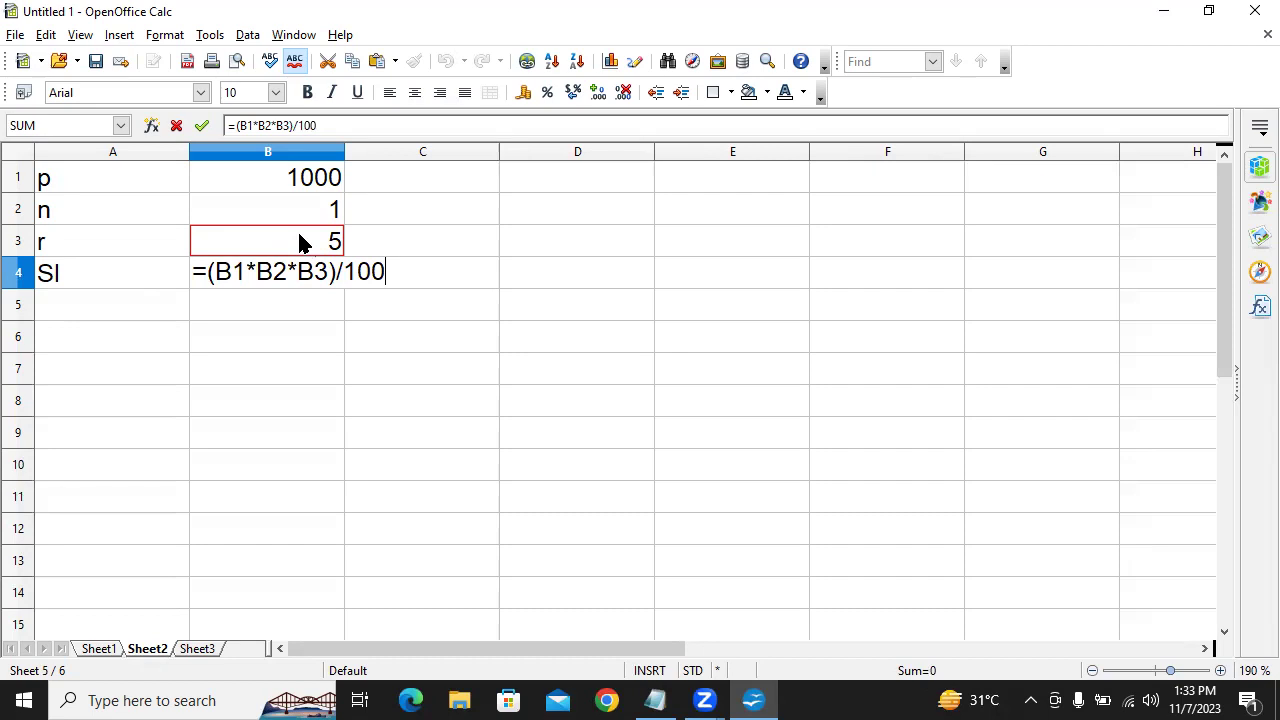
key(Return)
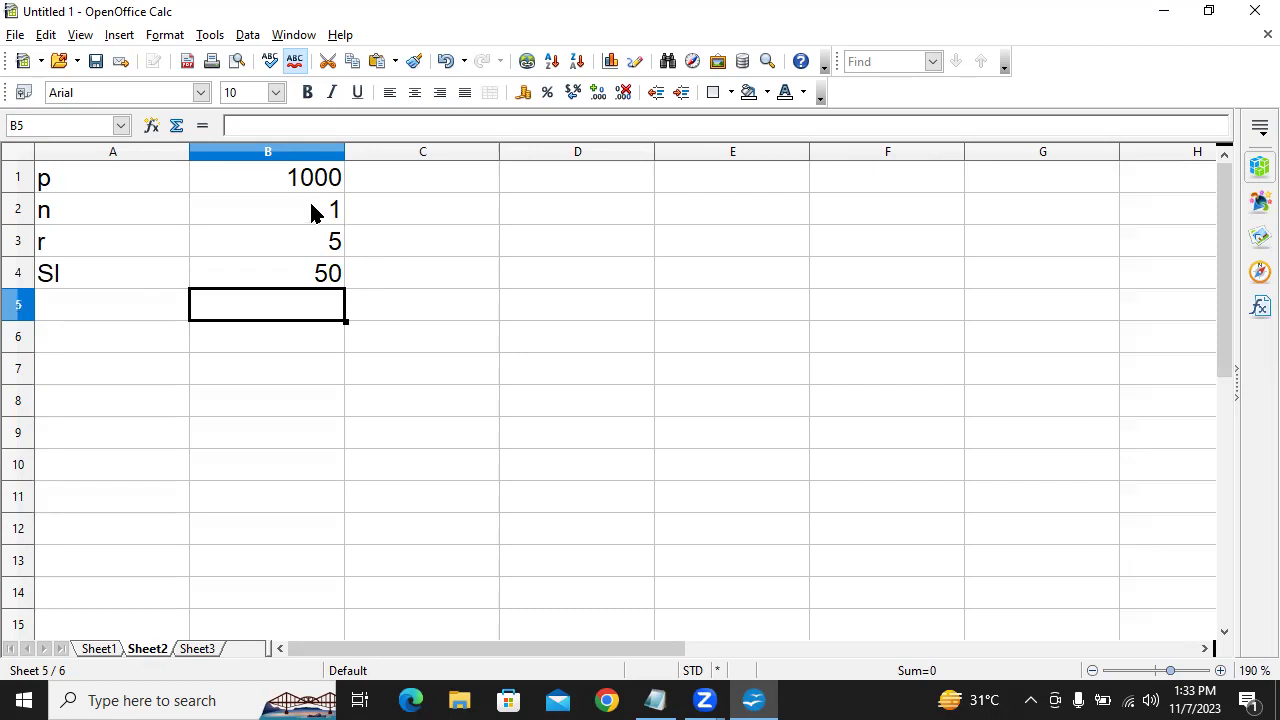
Examine the formula in B4 and highlight its input values in B1:B3.
click(282, 243)
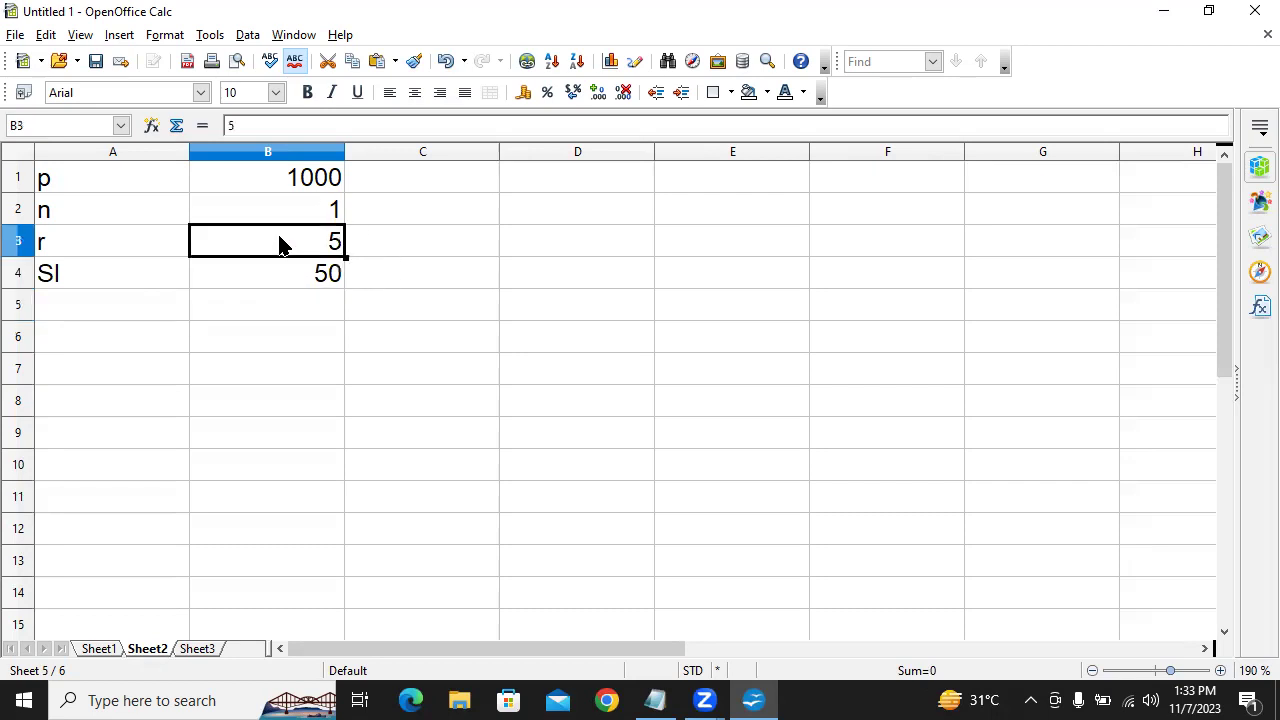
click(295, 287)
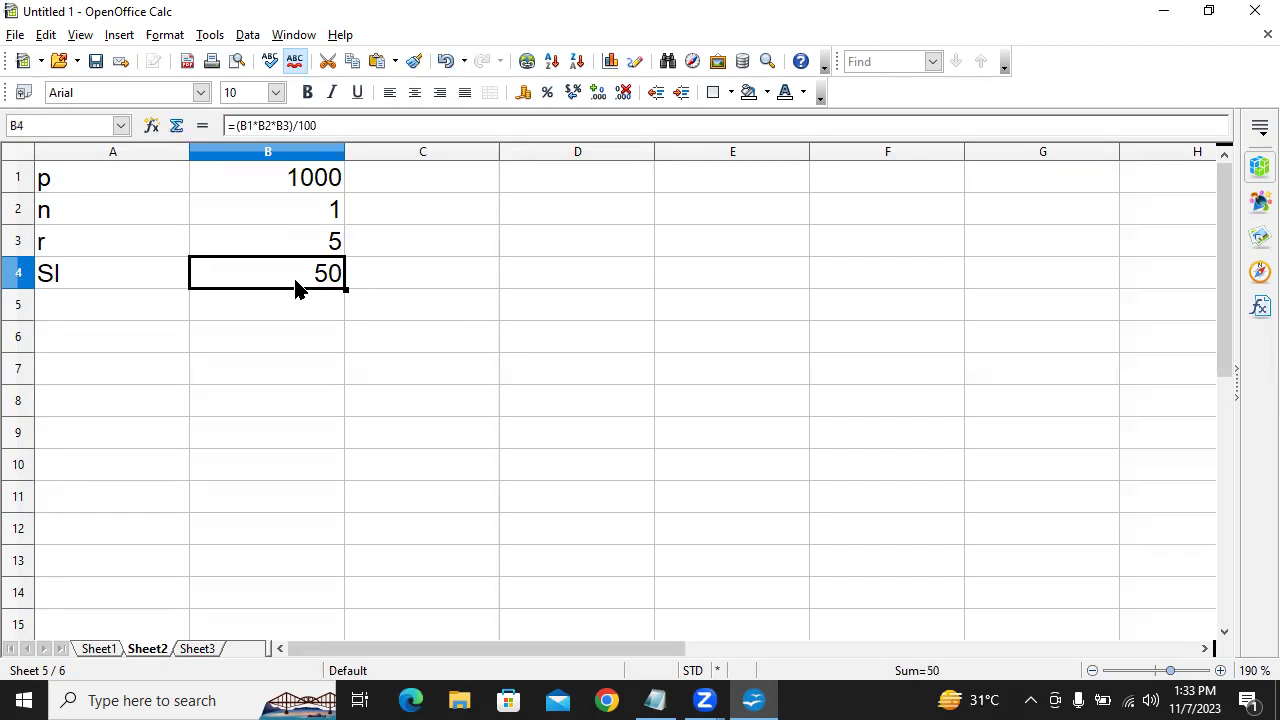
click(603, 248)
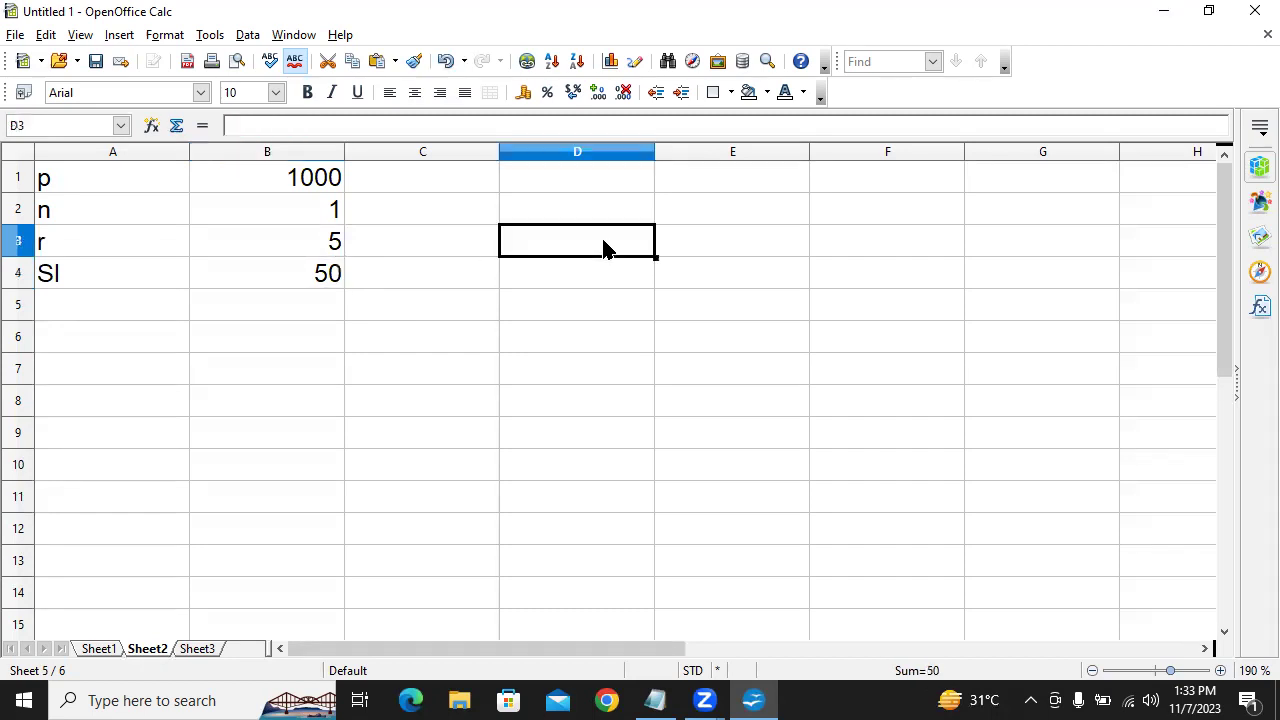
click(275, 180)
key(shift+Down)
key(shift+Down)
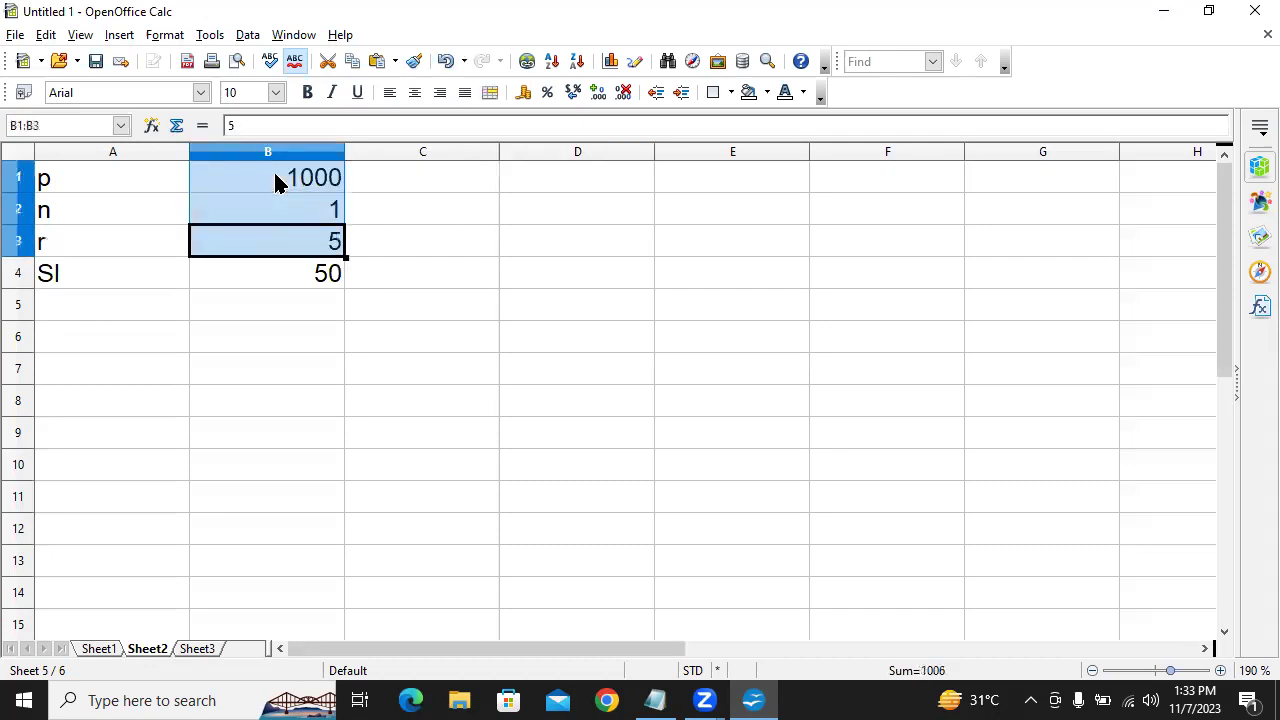
Enter the heading p in D3 and the principal values 2000, 3000, 4000, 5000 and 6000 in D4:D8.
click(551, 248)
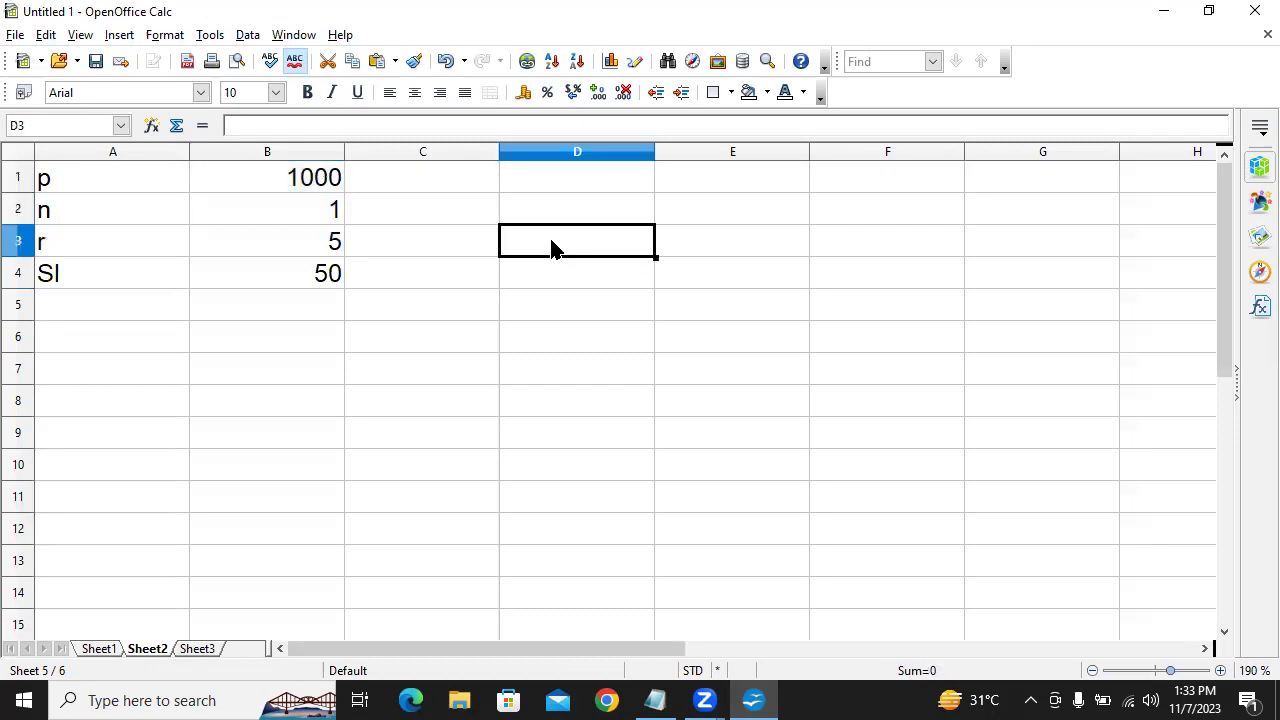
text(p)
key(Return)
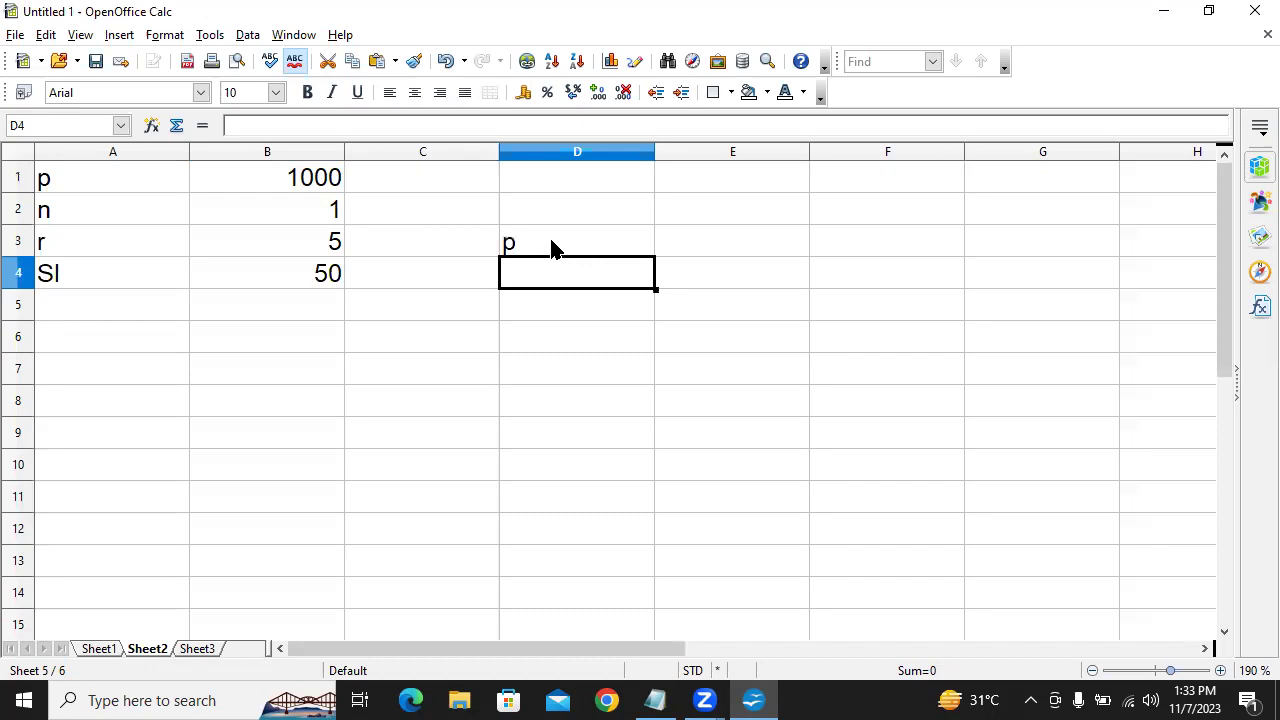
text(2000)
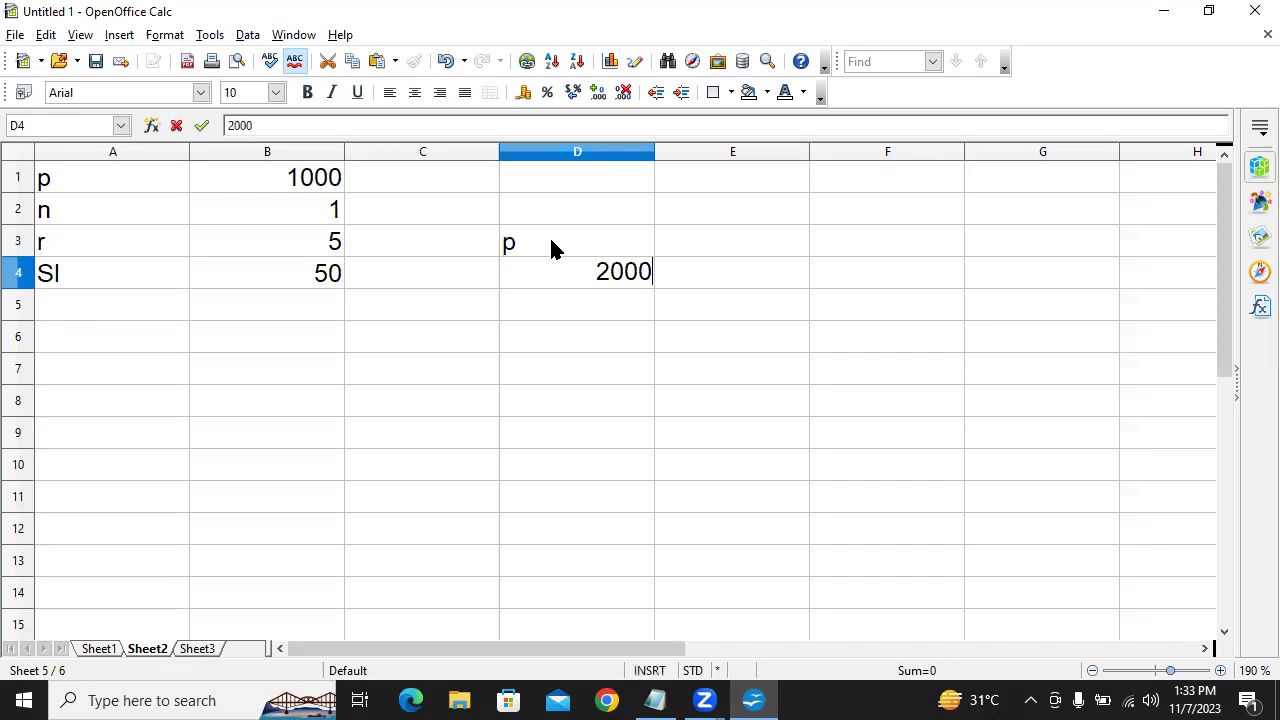
key(Return)
text(3000)
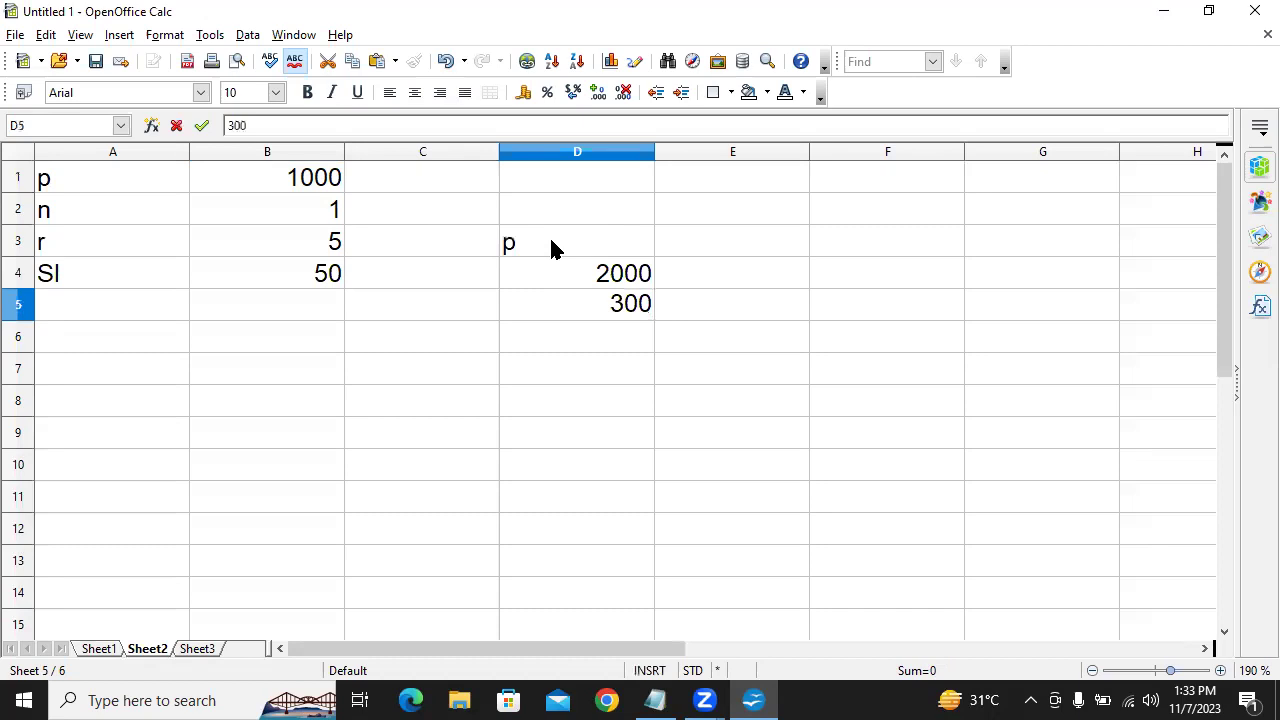
key(Return)
text(4000)
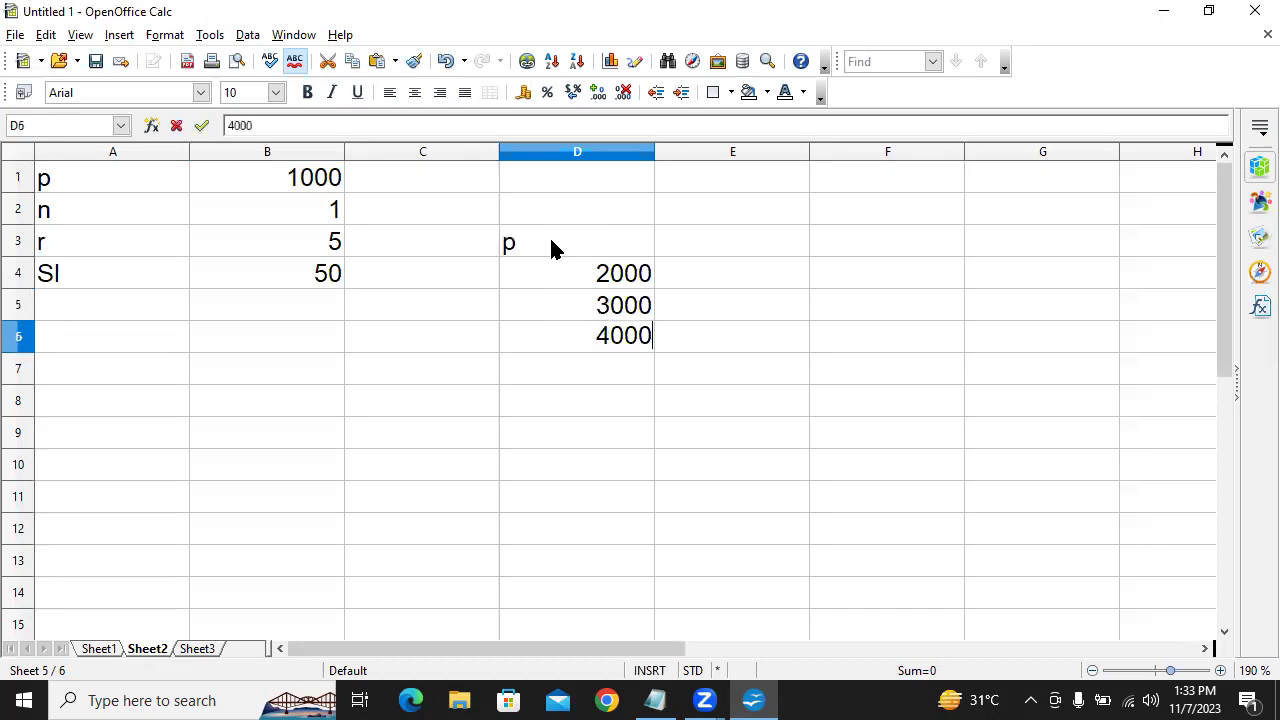
key(Return)
text(5000)
key(Return)
text(6000)
key(Return)
Continue the principal list with 7000, 8000, 8500 and 9200 in D9:D12.
text(7)
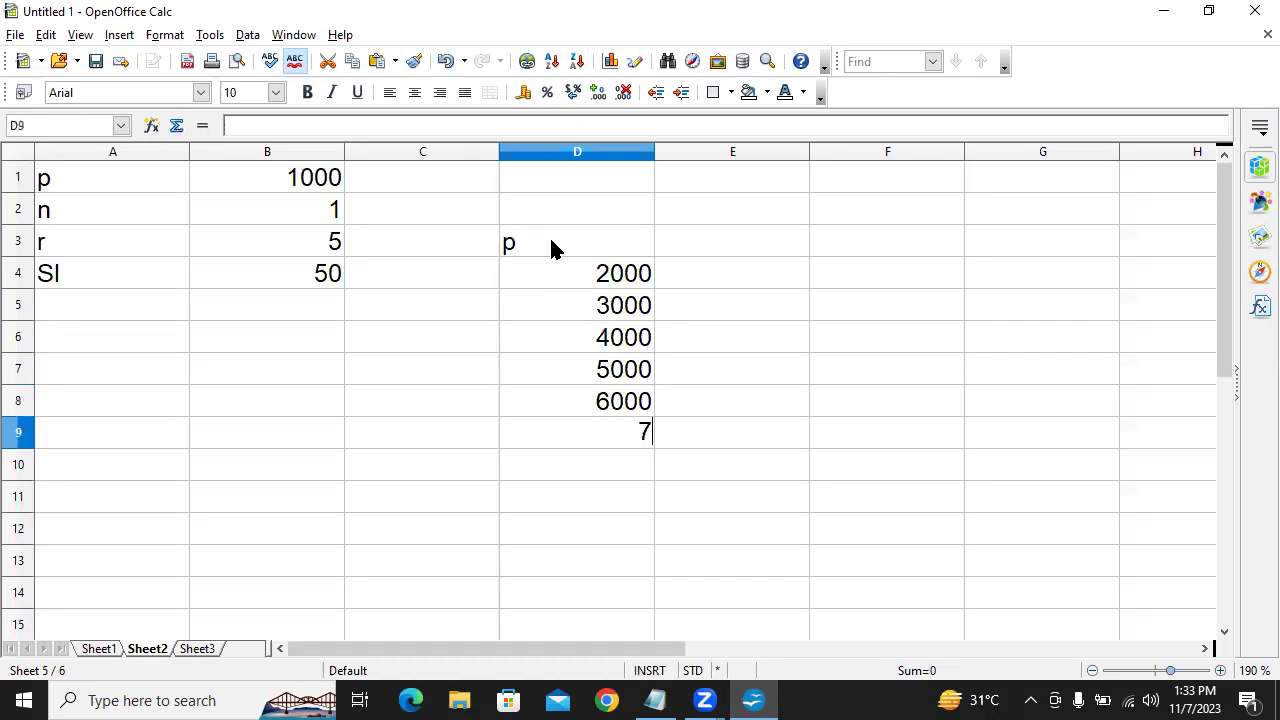
text(000)
key(Return)
text(8000)
key(Return)
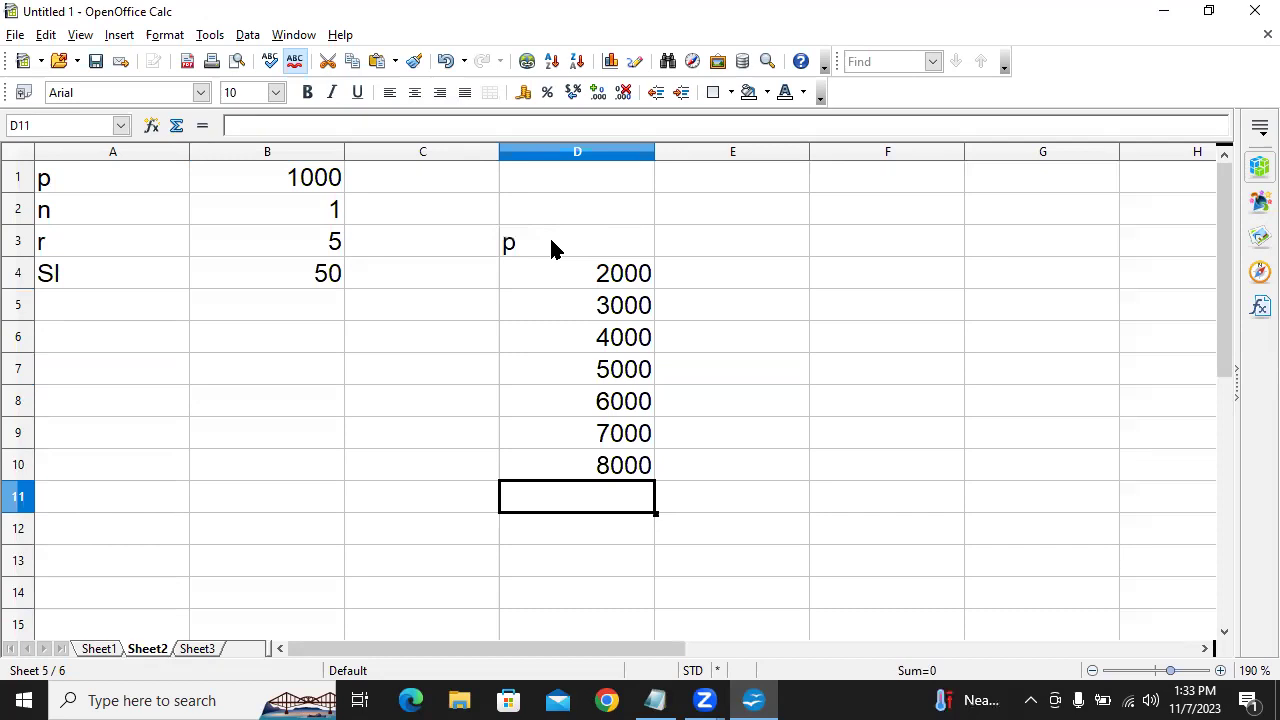
text(8500)
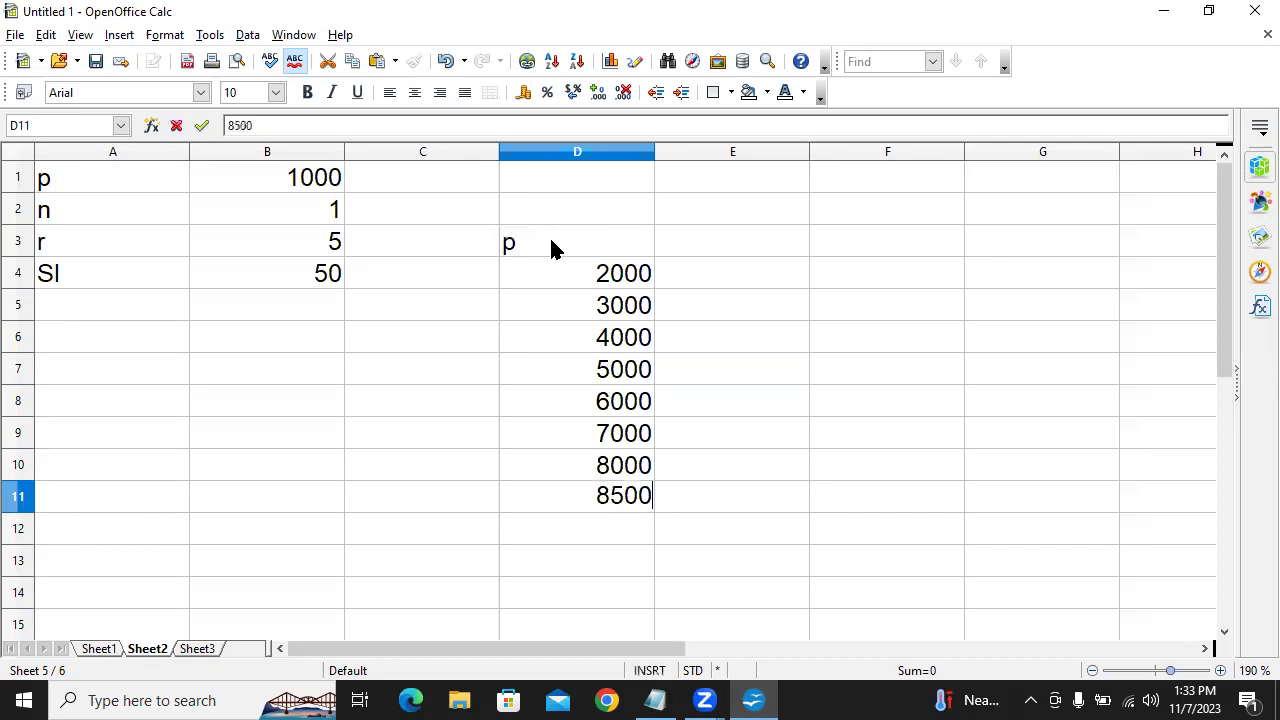
key(Return)
text(9)
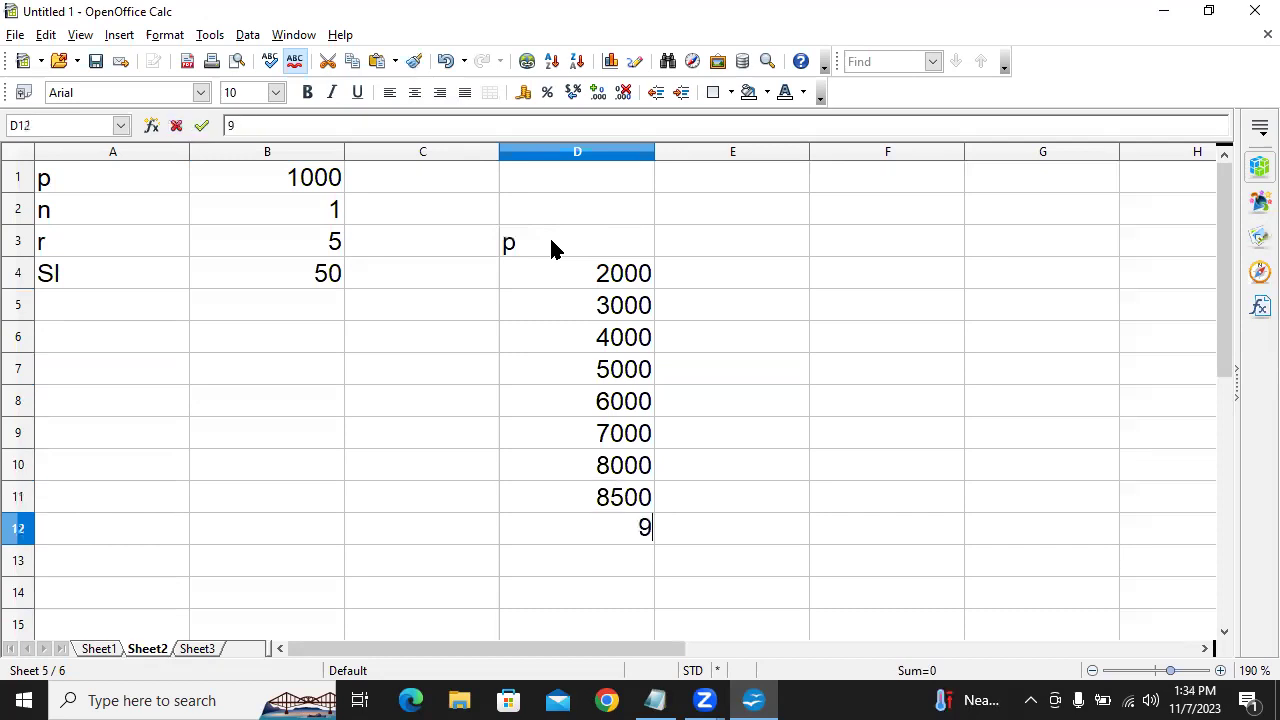
text(200)
key(Tab)
key(Left)
key(Up)
key(Up)
key(Up)
key(Up)
key(Up)
key(Up)
key(Up)
key(Up)
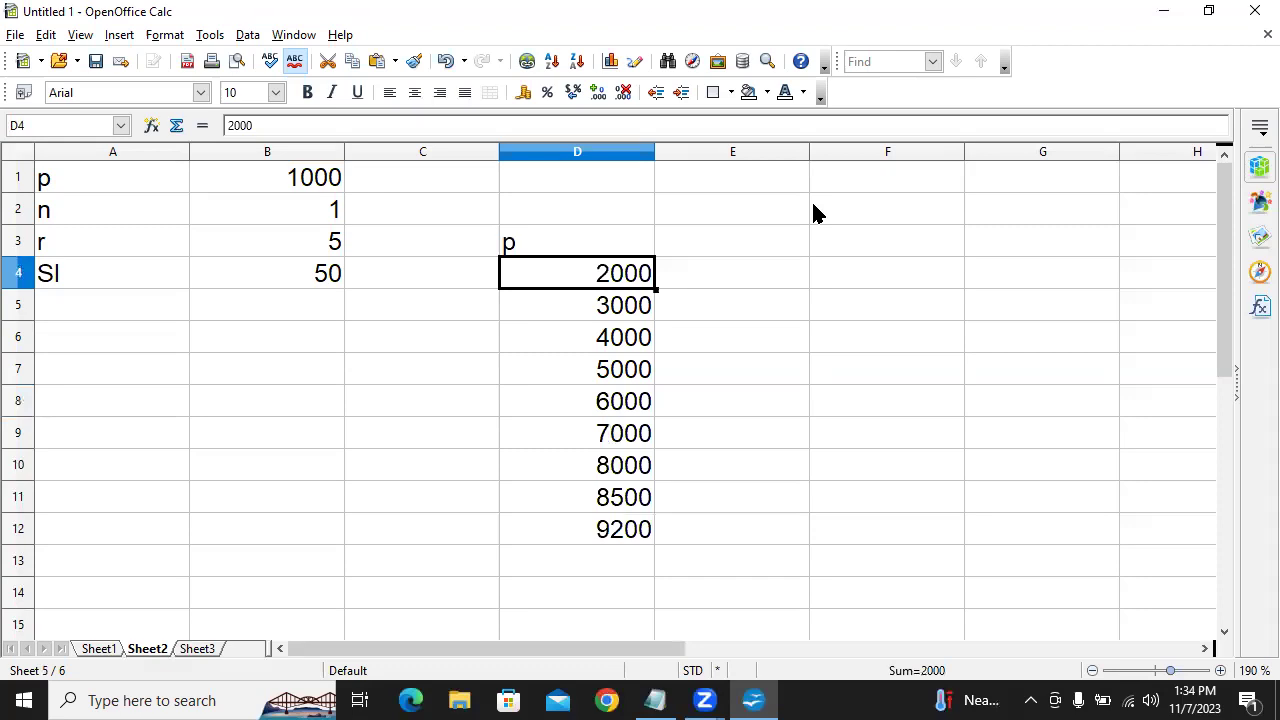
key(shift+Down)
key(shift+Down)
key(shift+Down)
key(shift+Down)
key(shift+Down)
key(shift+Down)
key(shift+Down)
key(shift+Down)
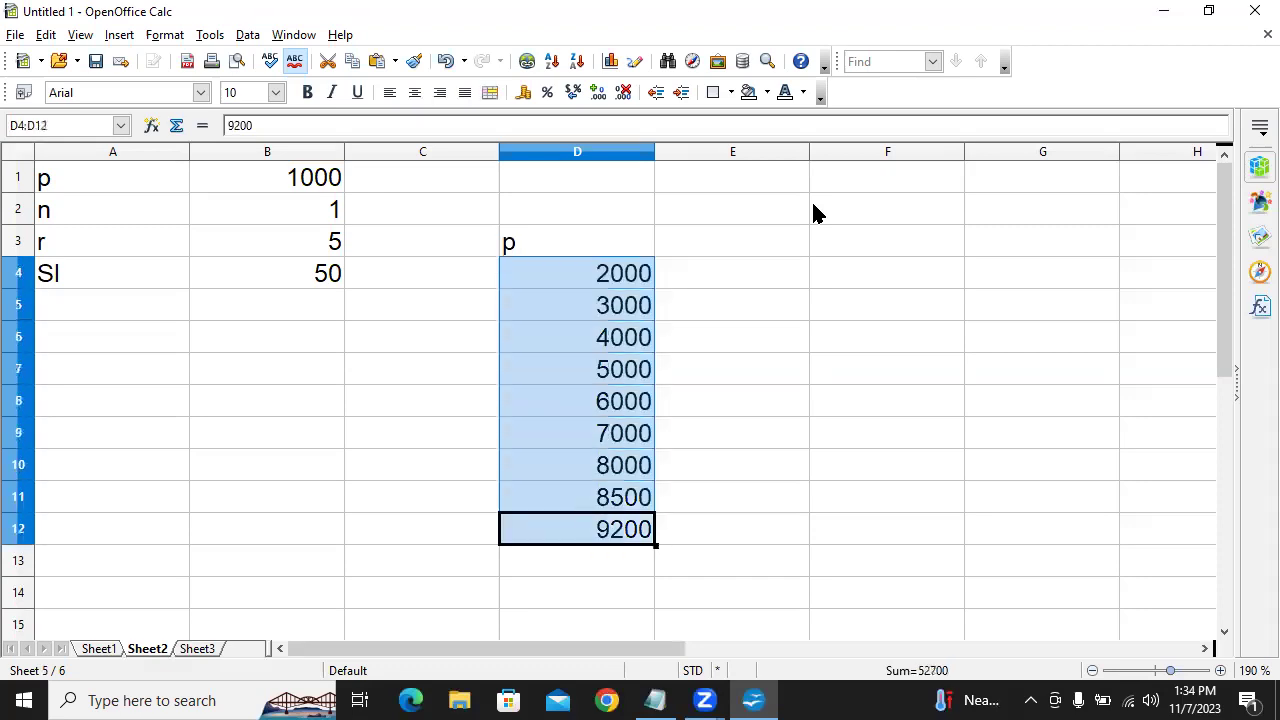
key(shift+Right)
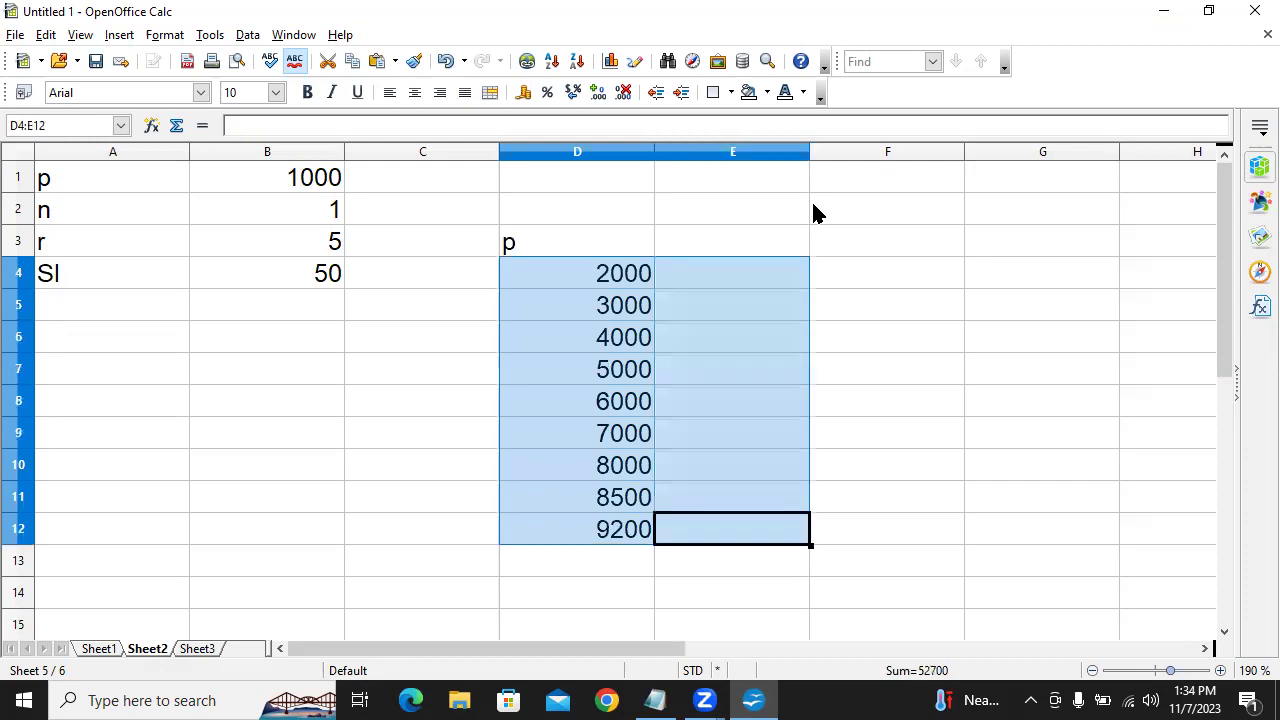
click(610, 271)
key(shift+Right)
key(shift+Down)
key(shift+Down)
Enter the heading SI in E3 beside the p heading.
key(Up)
key(Up)
key(Up)
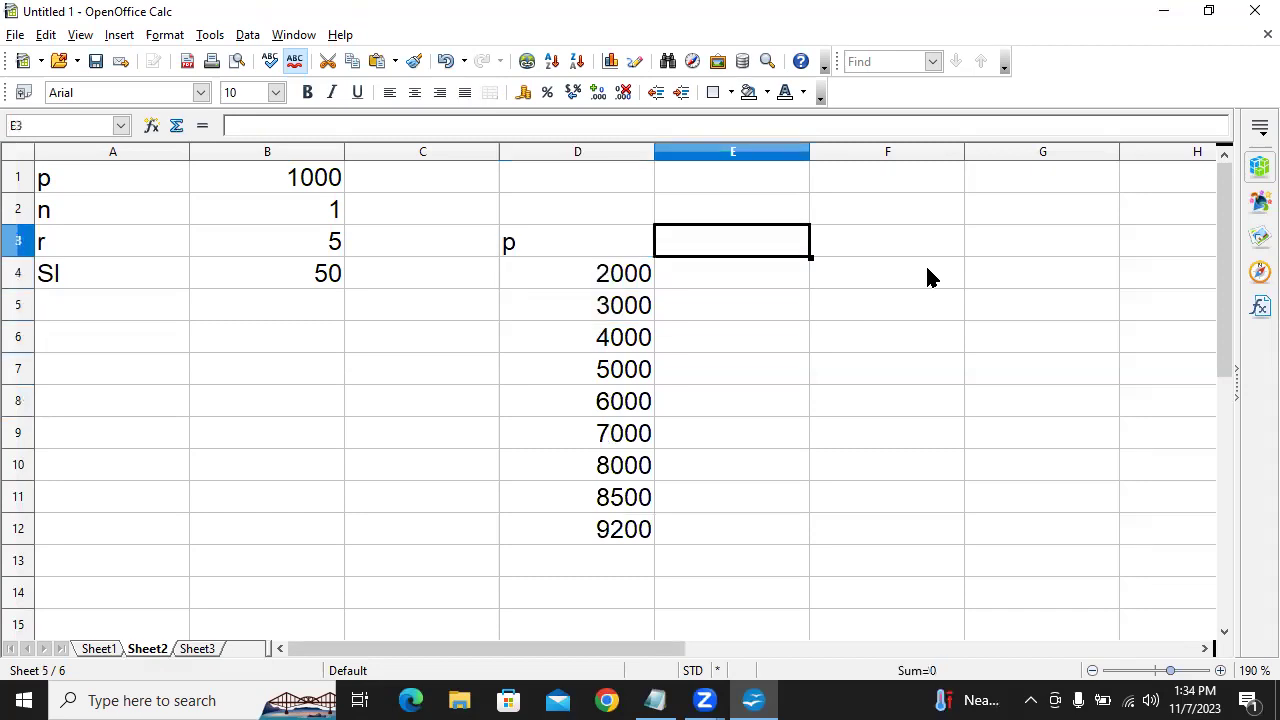
text(SI)
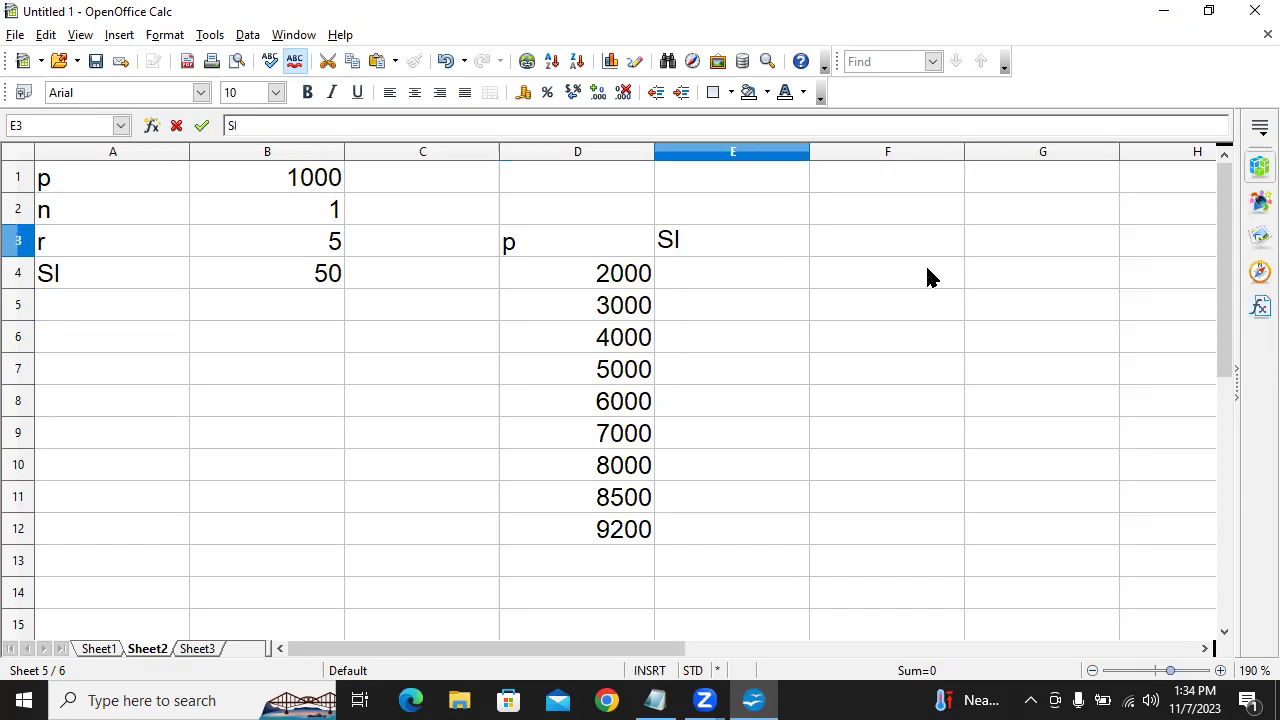
key(Left)
Run Multiple Operations on D3:E12 with B4 as the formula cell and B1 as the column input cell.
key(Left)
key(Right)
key(shift+Down)
key(shift+Down)
key(shift+Down)
key(shift+Right)
key(shift+Down)
key(shift+Down)
key(shift+Down)
key(shift+Down)
key(shift+Down)
key(shift+Down)
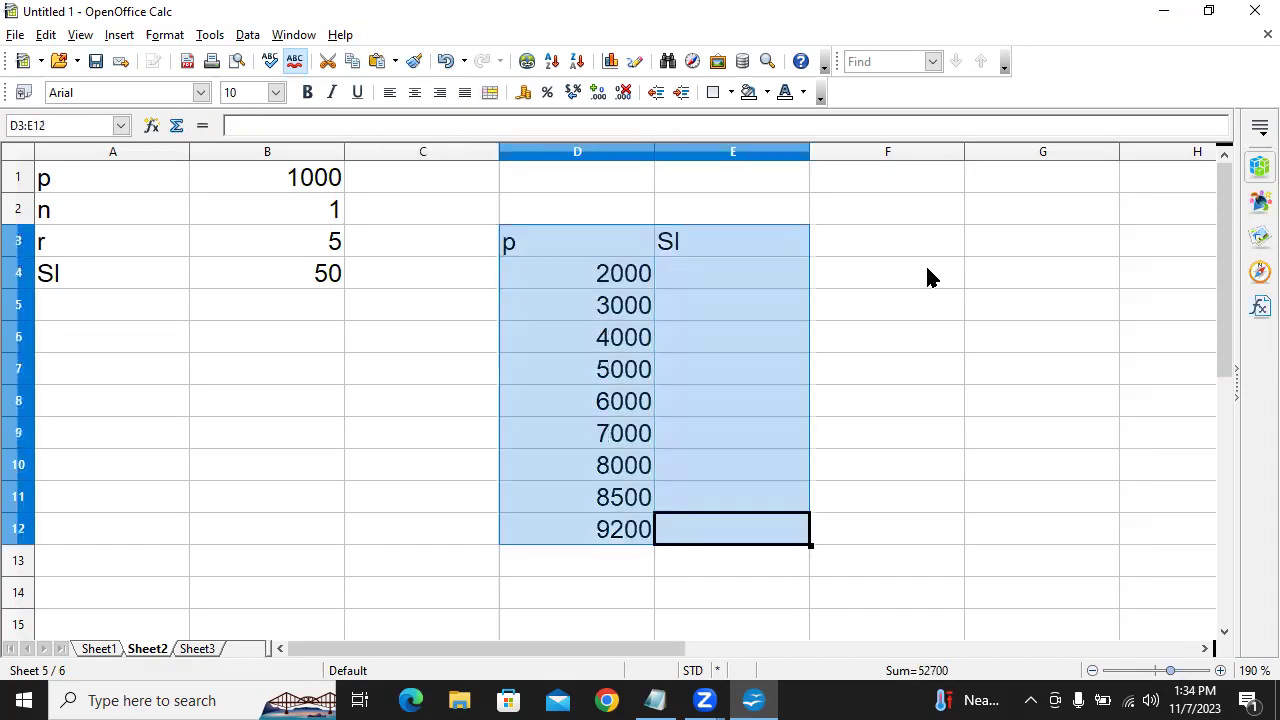
click(248, 40)
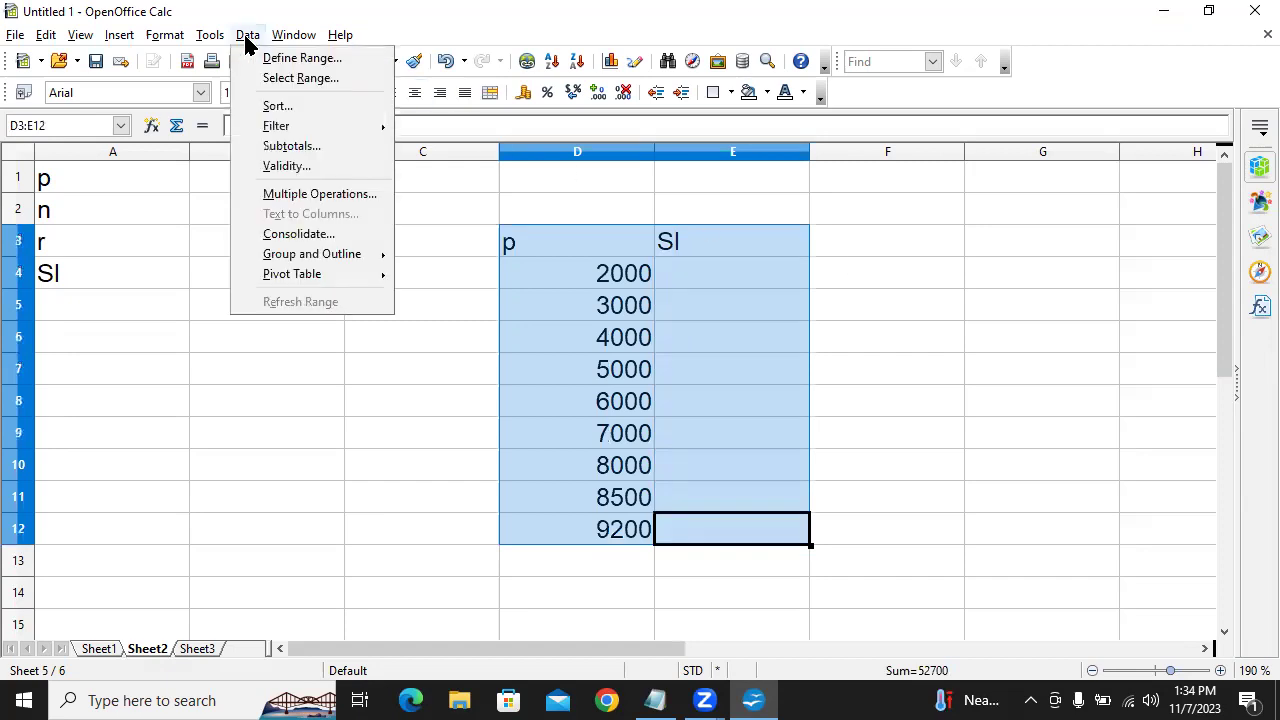
click(365, 195)
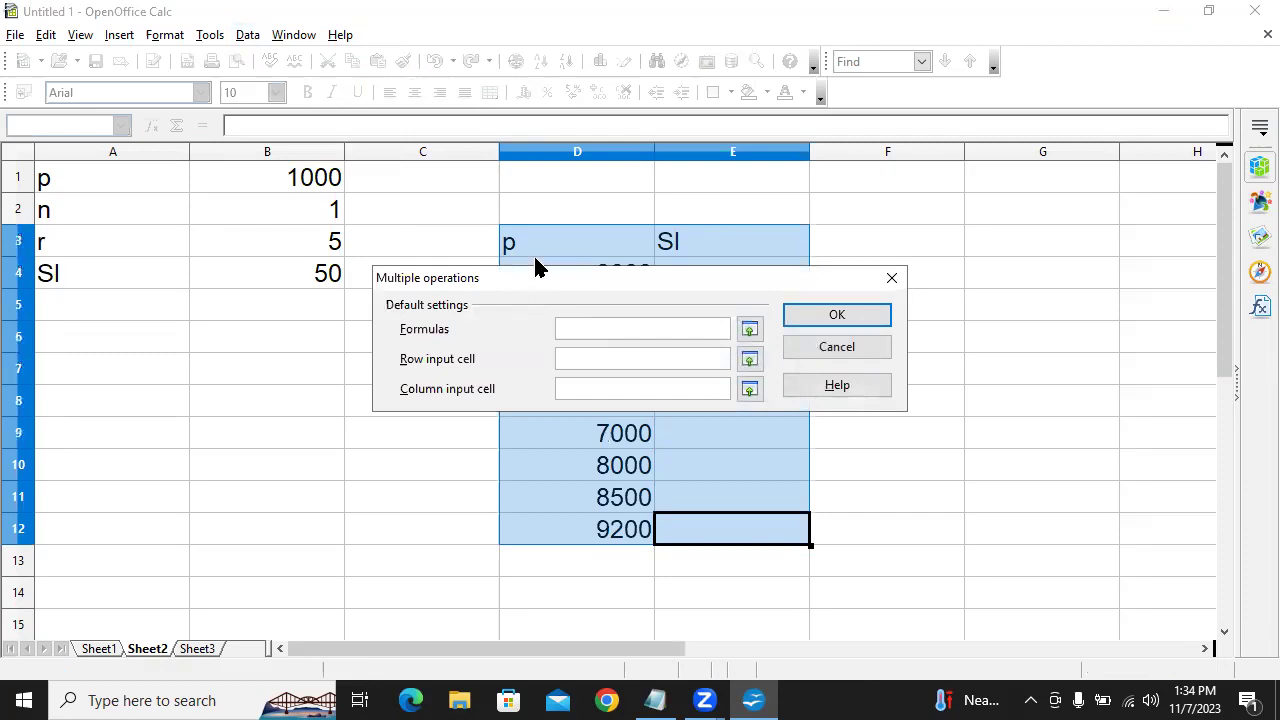
drag(535, 260, 746, 64)
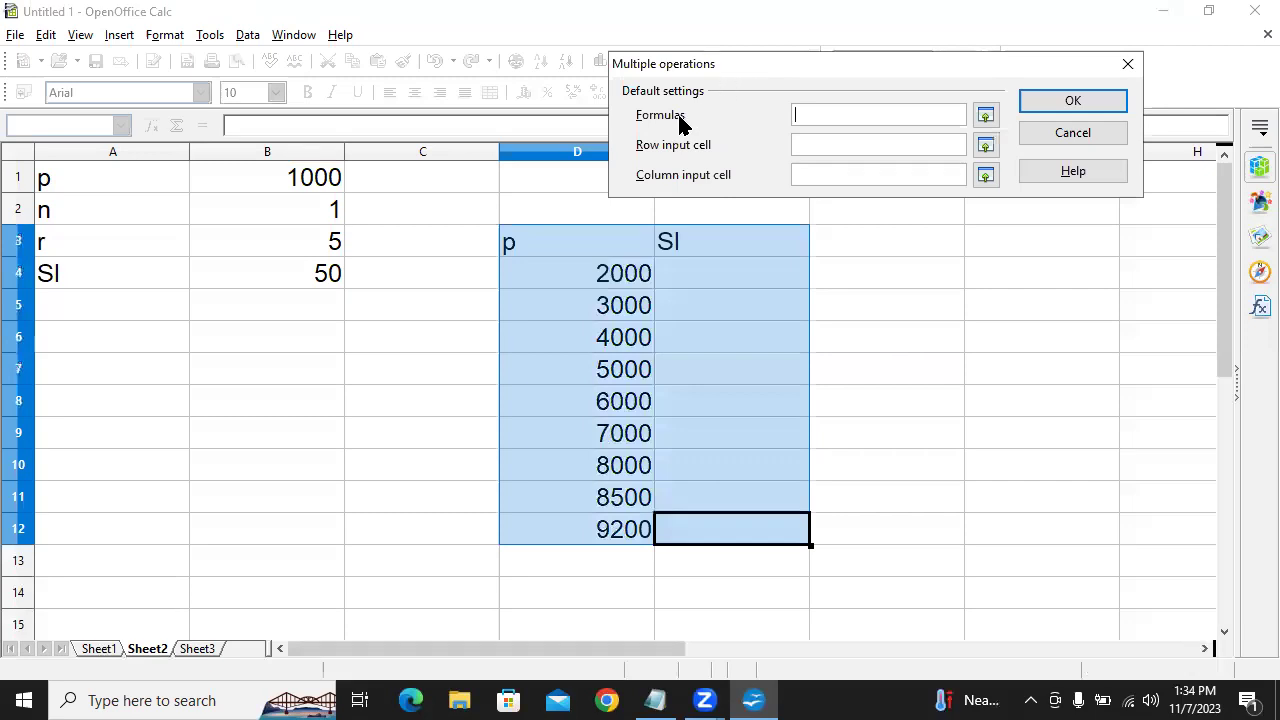
click(313, 278)
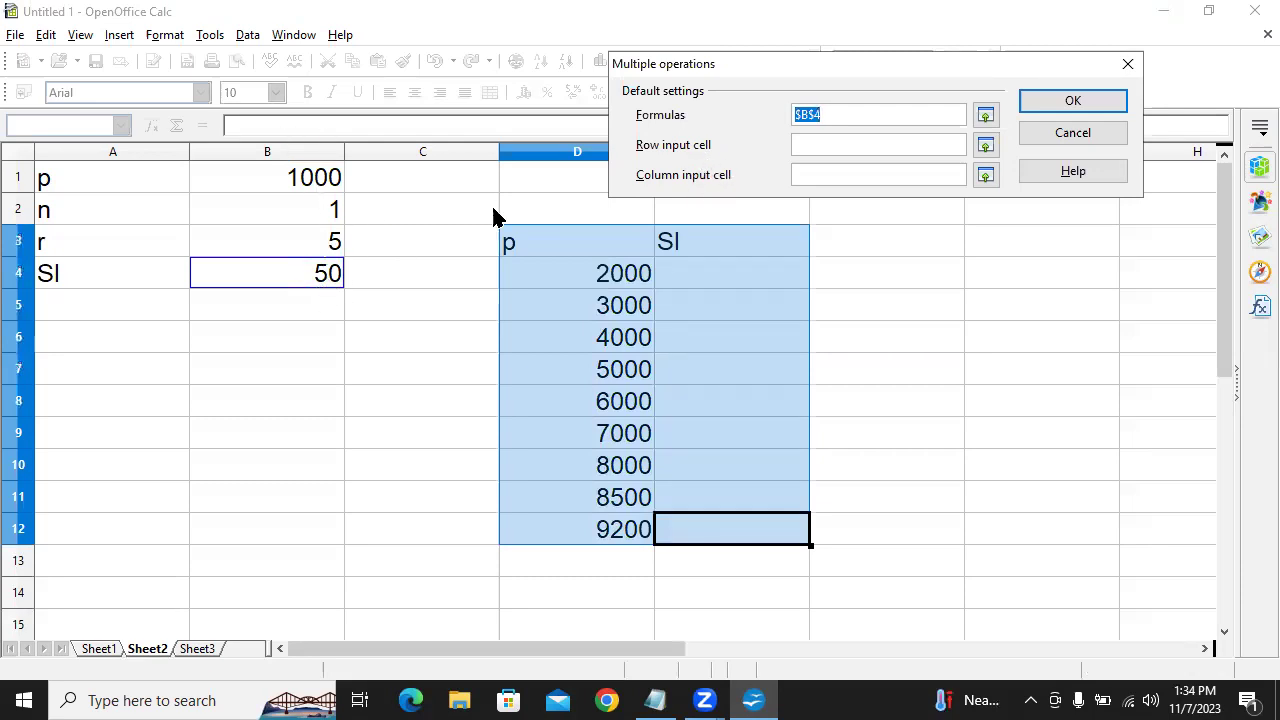
click(985, 176)
click(323, 190)
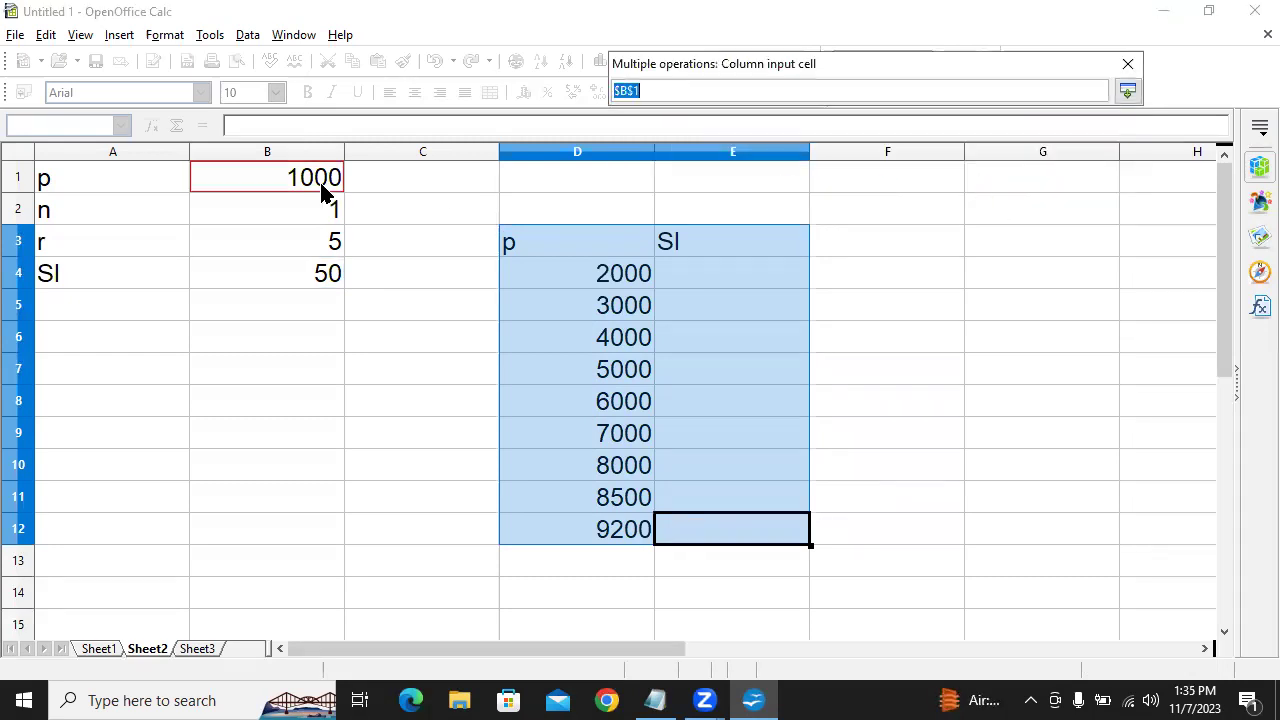
click(1128, 91)
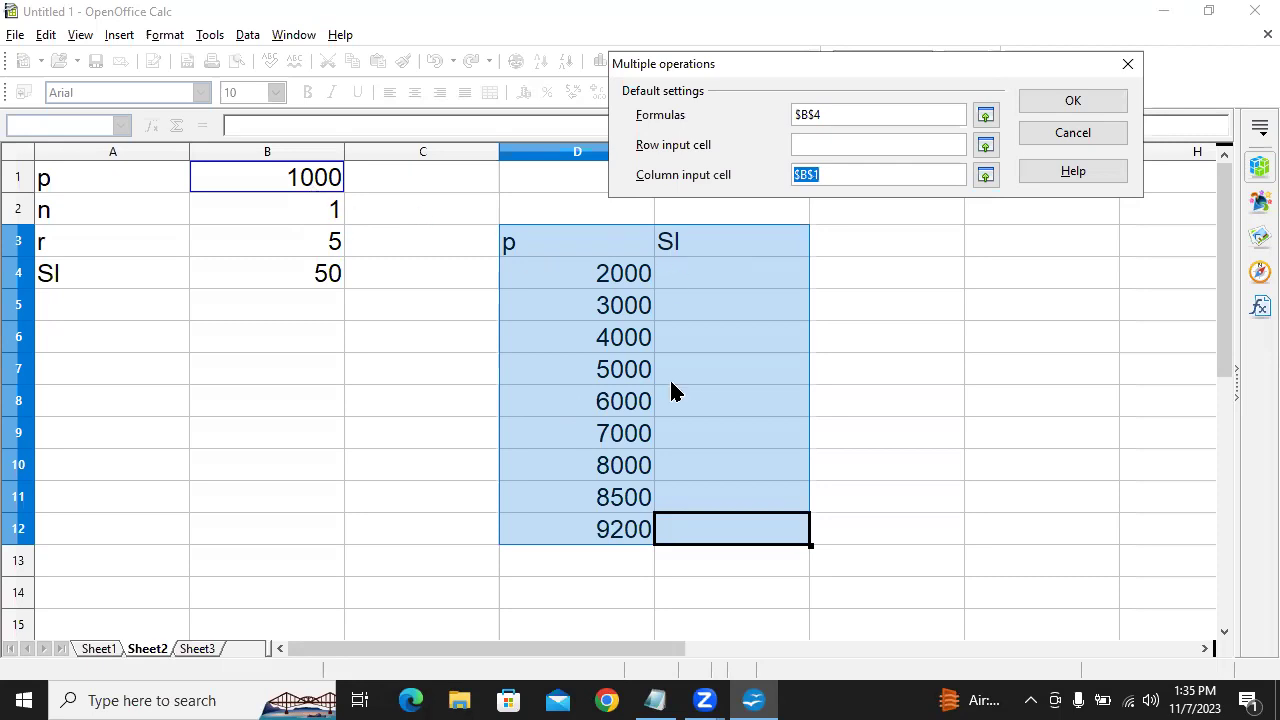
click(1097, 110)
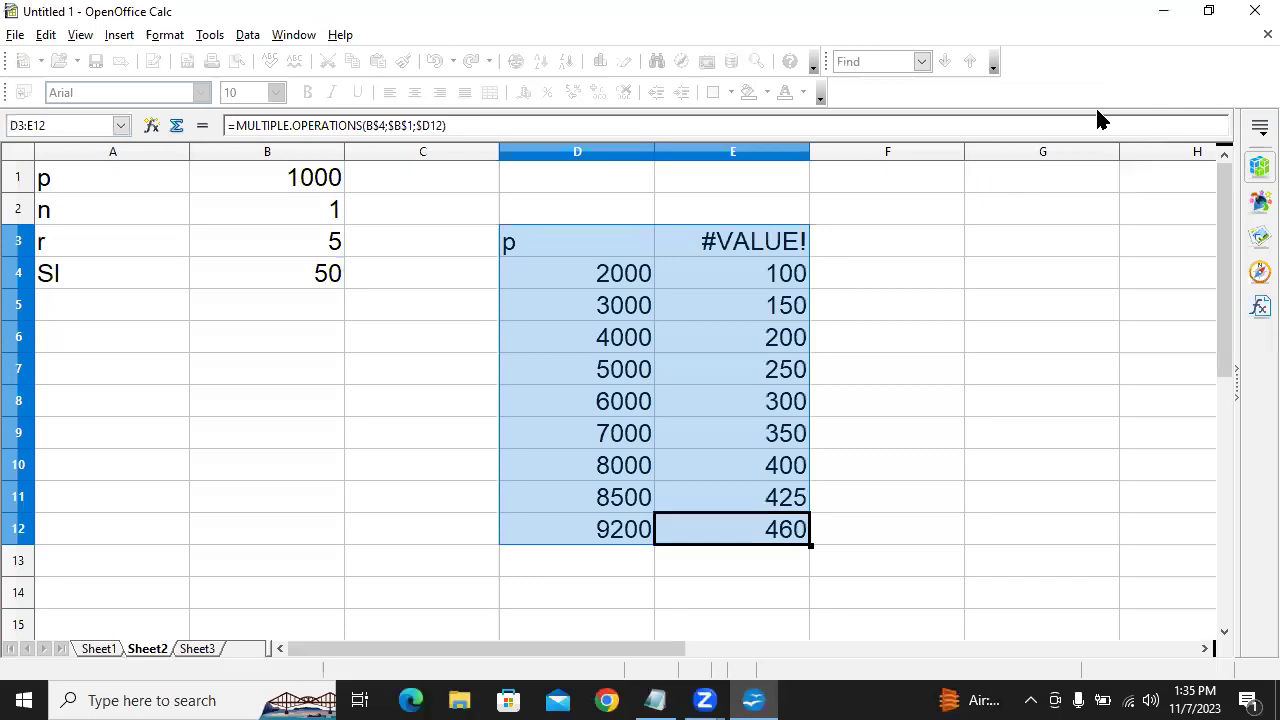
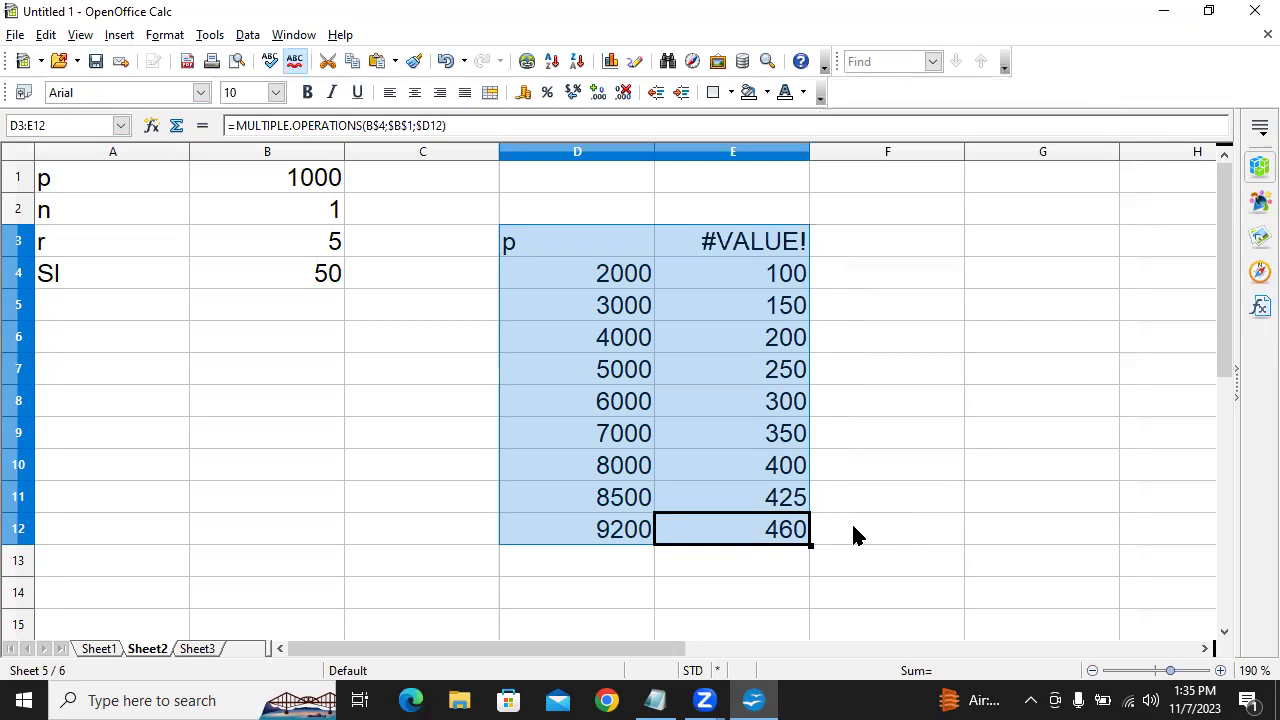
Switch to the Notepad topic list, place the cursor on the goal seek line, and return to OpenOffice Calc.
key(alt+Tab)
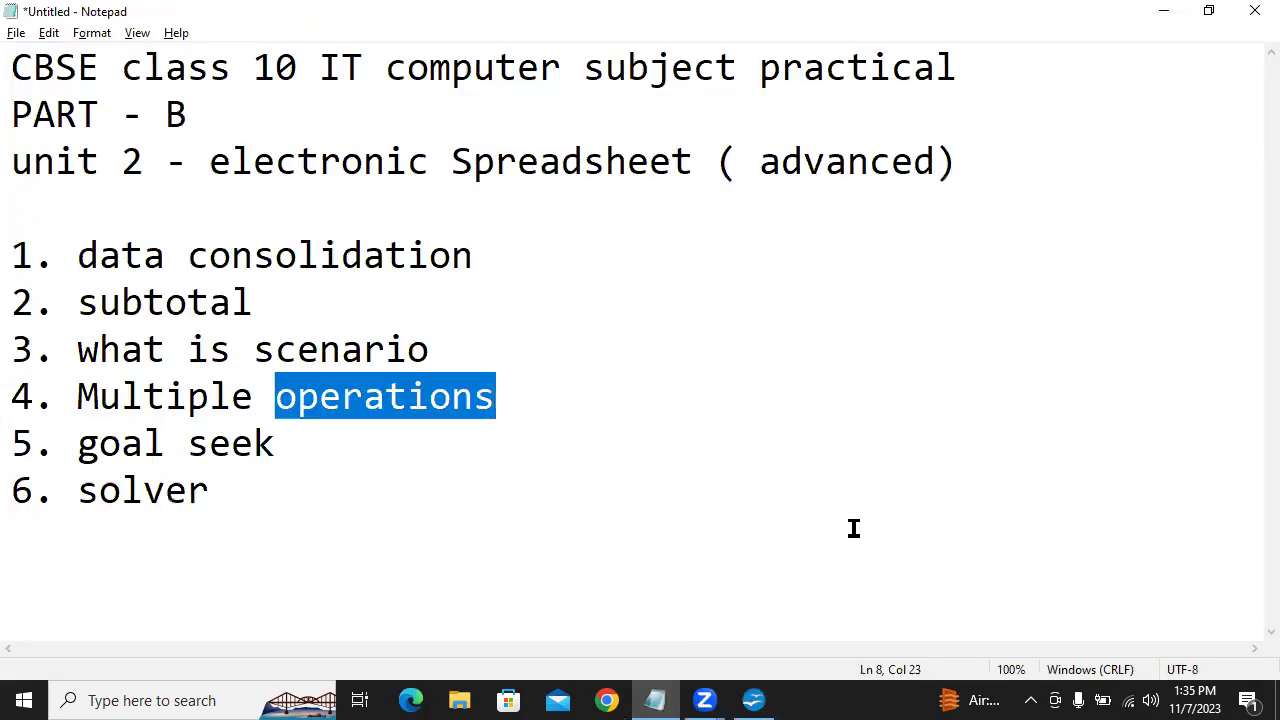
click(232, 450)
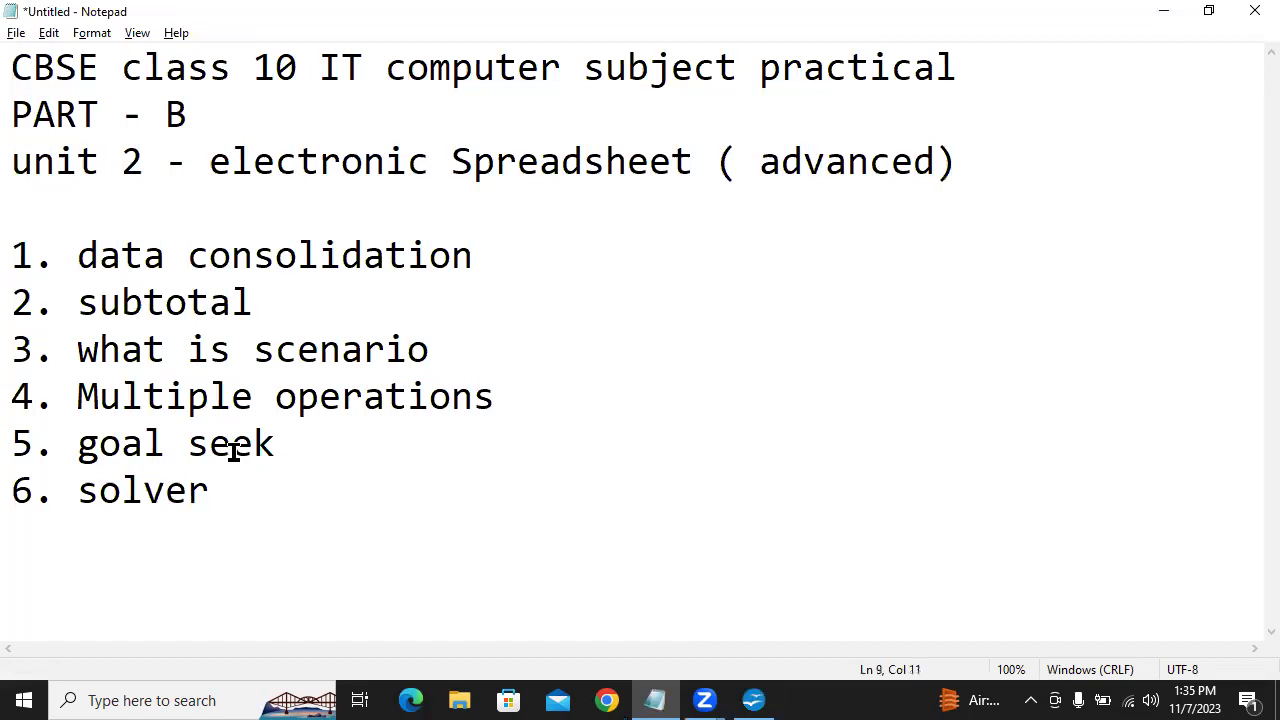
key(alt+Tab)
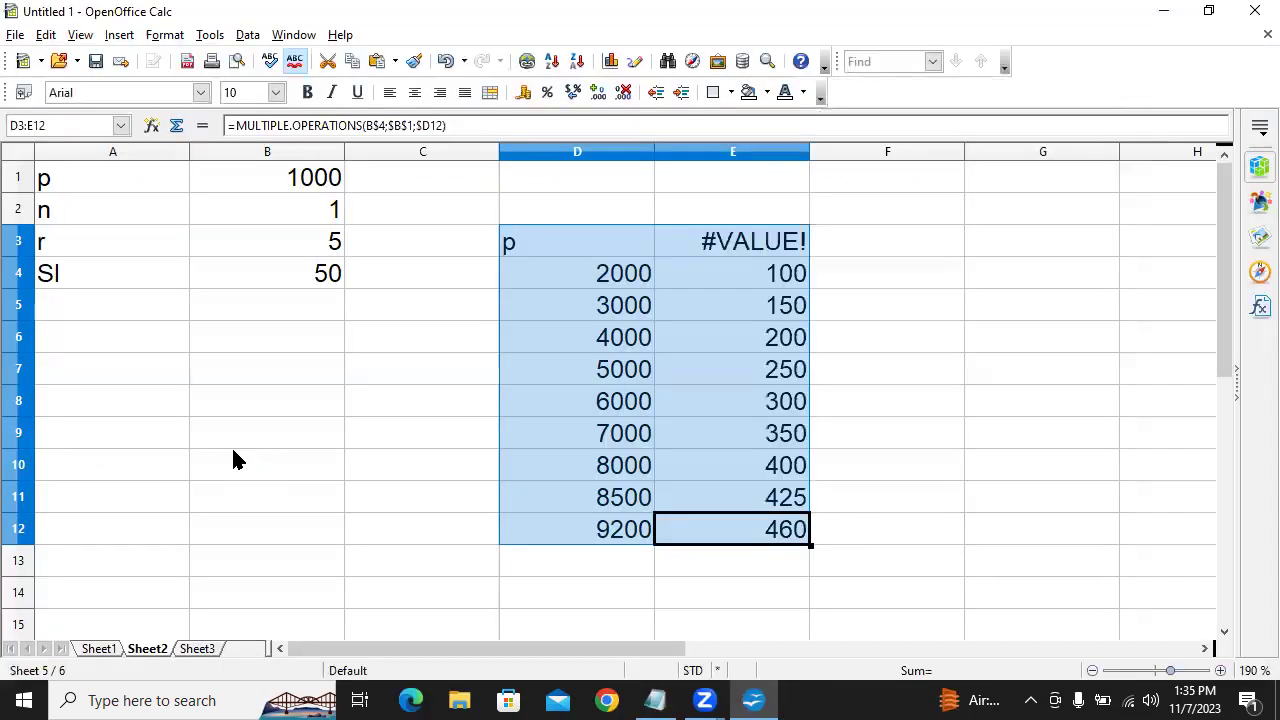
Delete all contents of Sheet2.
key(ctrl+a)
key(BackSpace)
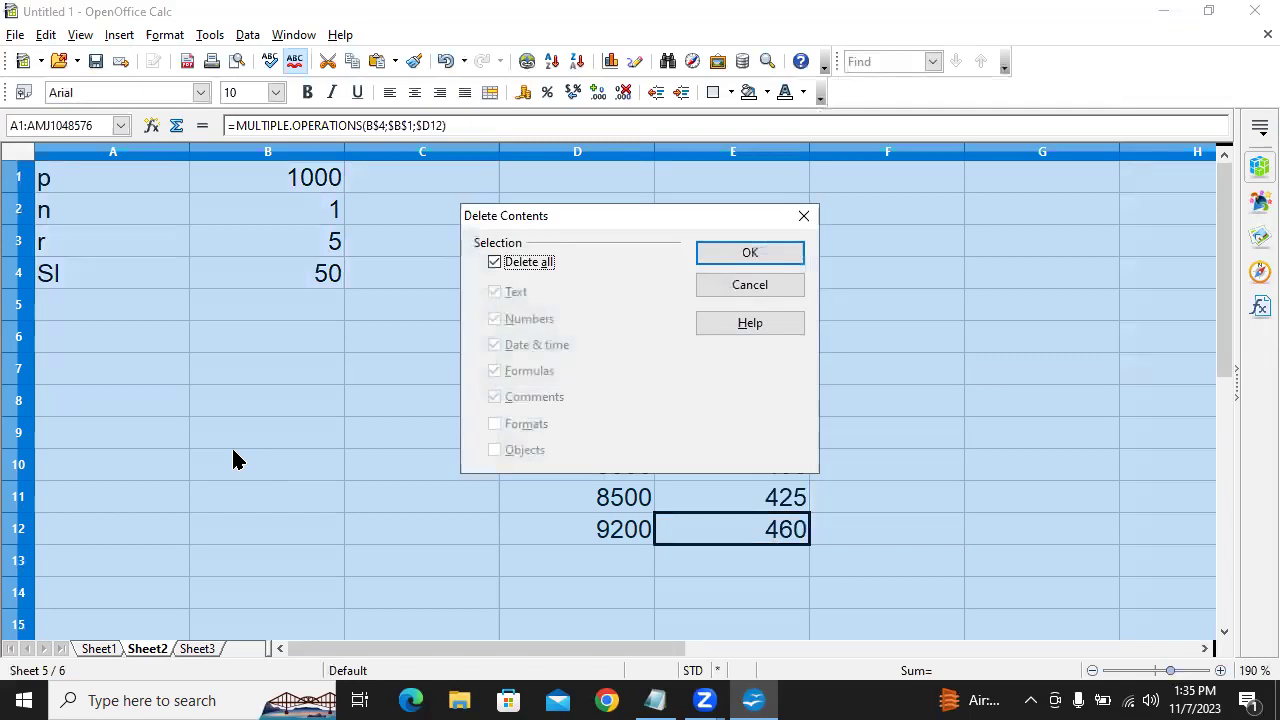
key(Return)
click(233, 458)
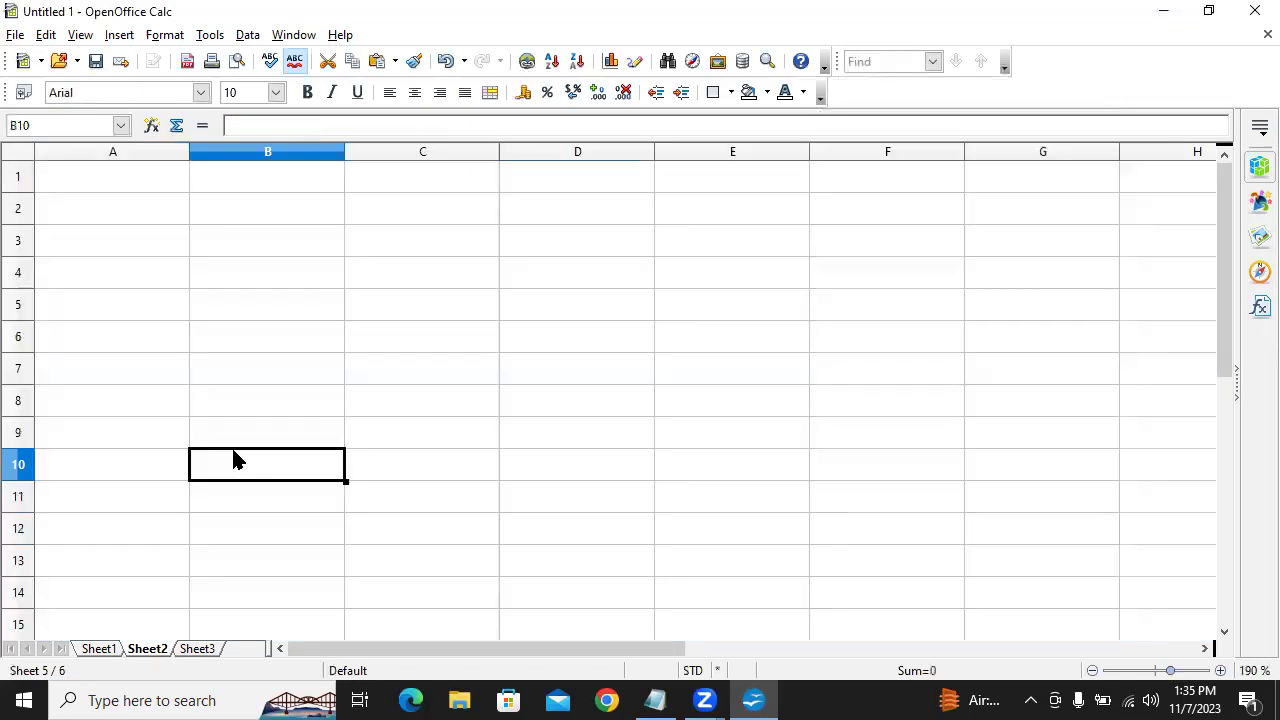
Enter the heading subject in A1 and the subjects marathi, hindi and english in A2:A4.
click(99, 189)
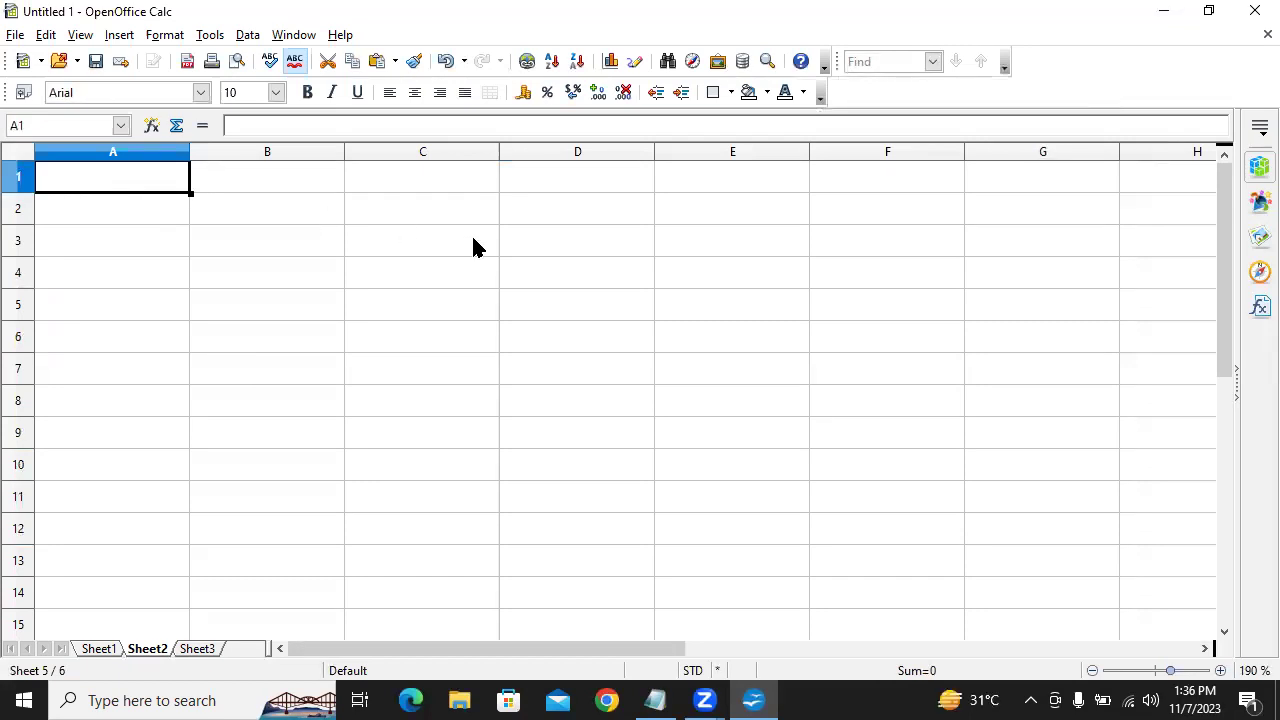
text(subject)
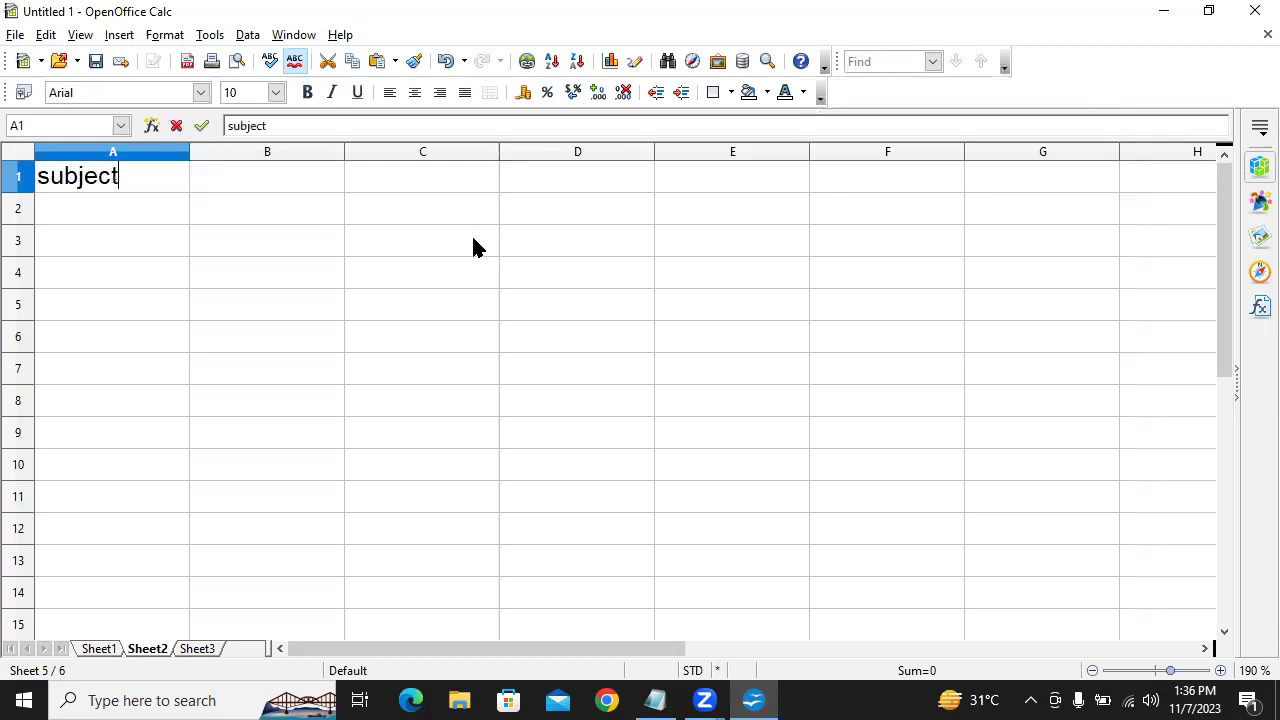
key(Return)
text(marathi)
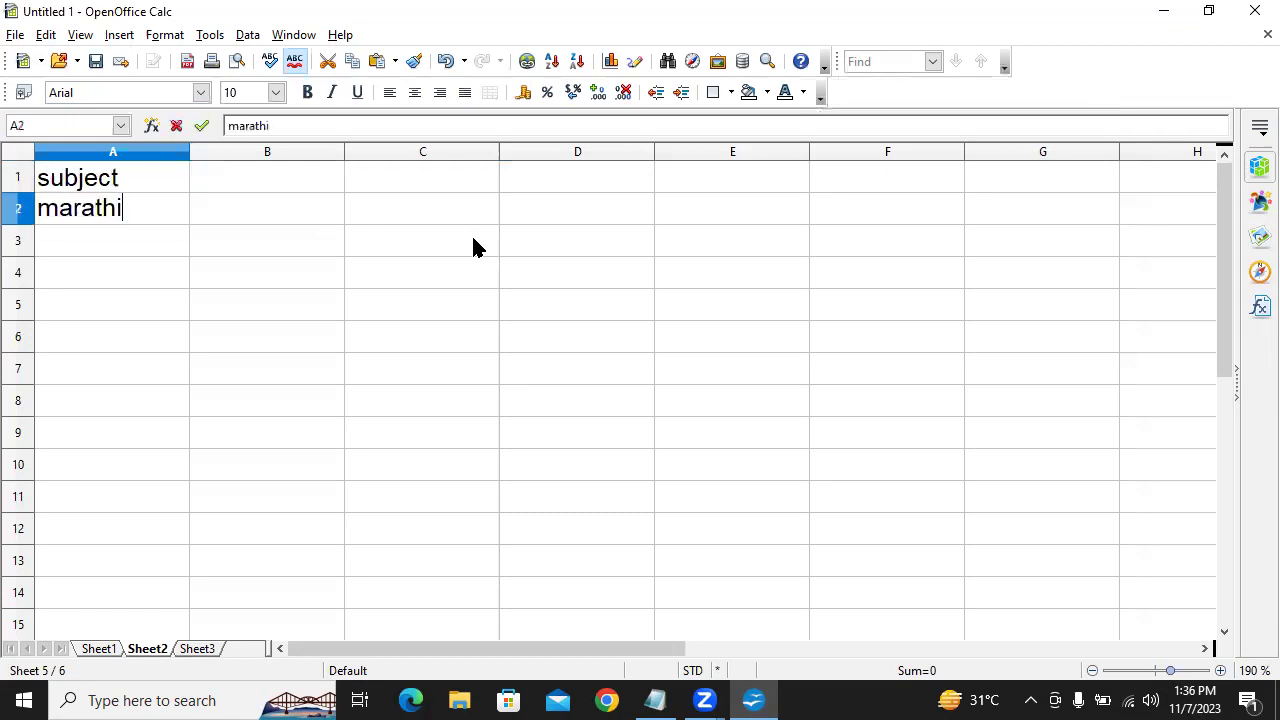
key(Return)
text(hindi)
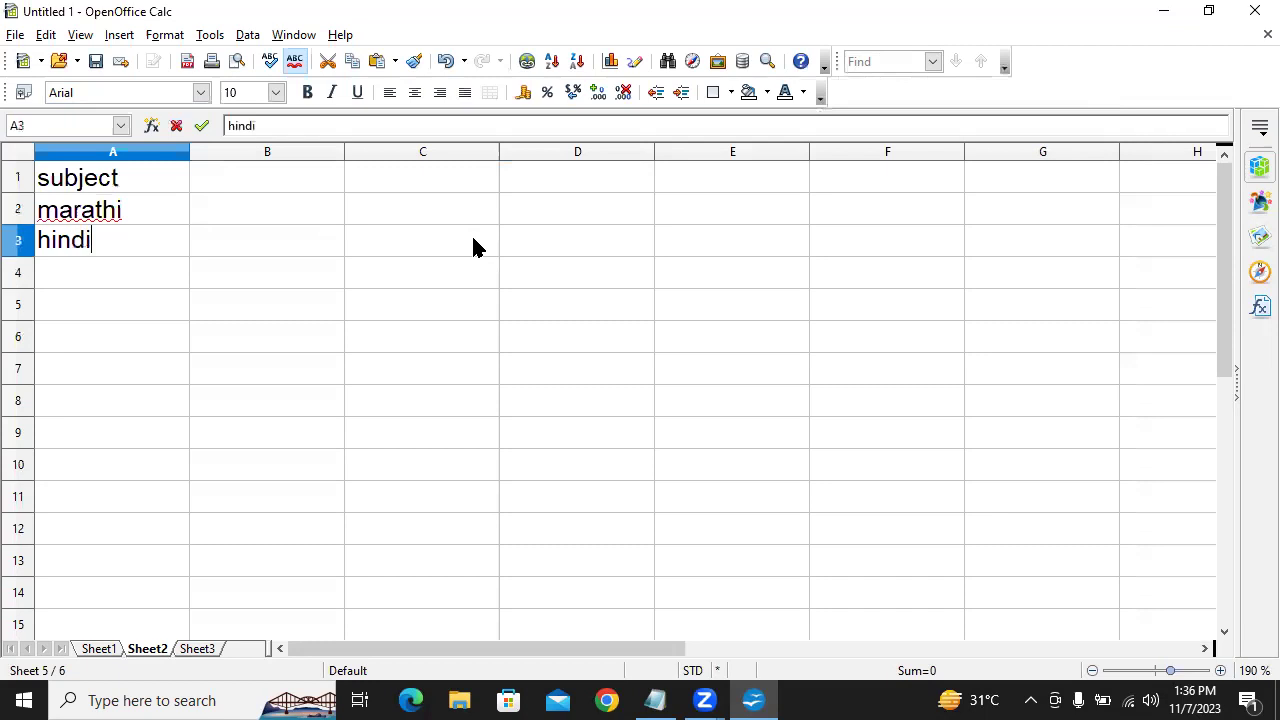
key(Return)
text(english)
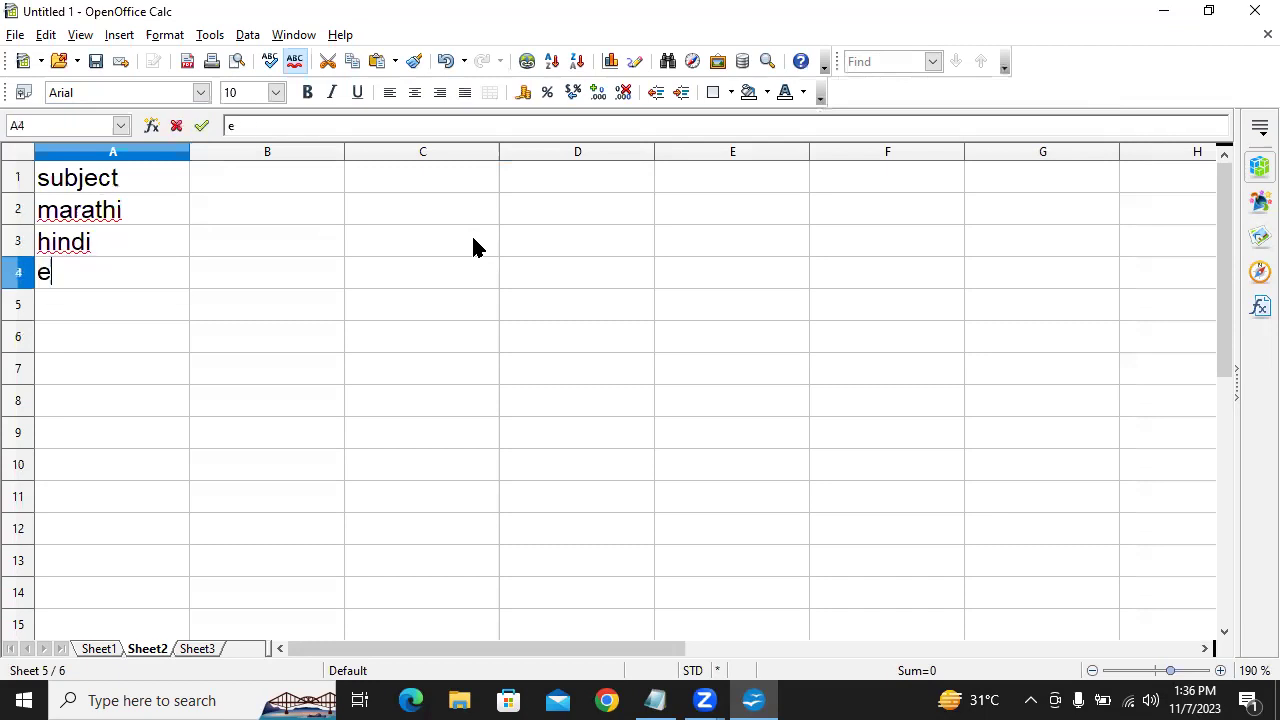
key(Return)
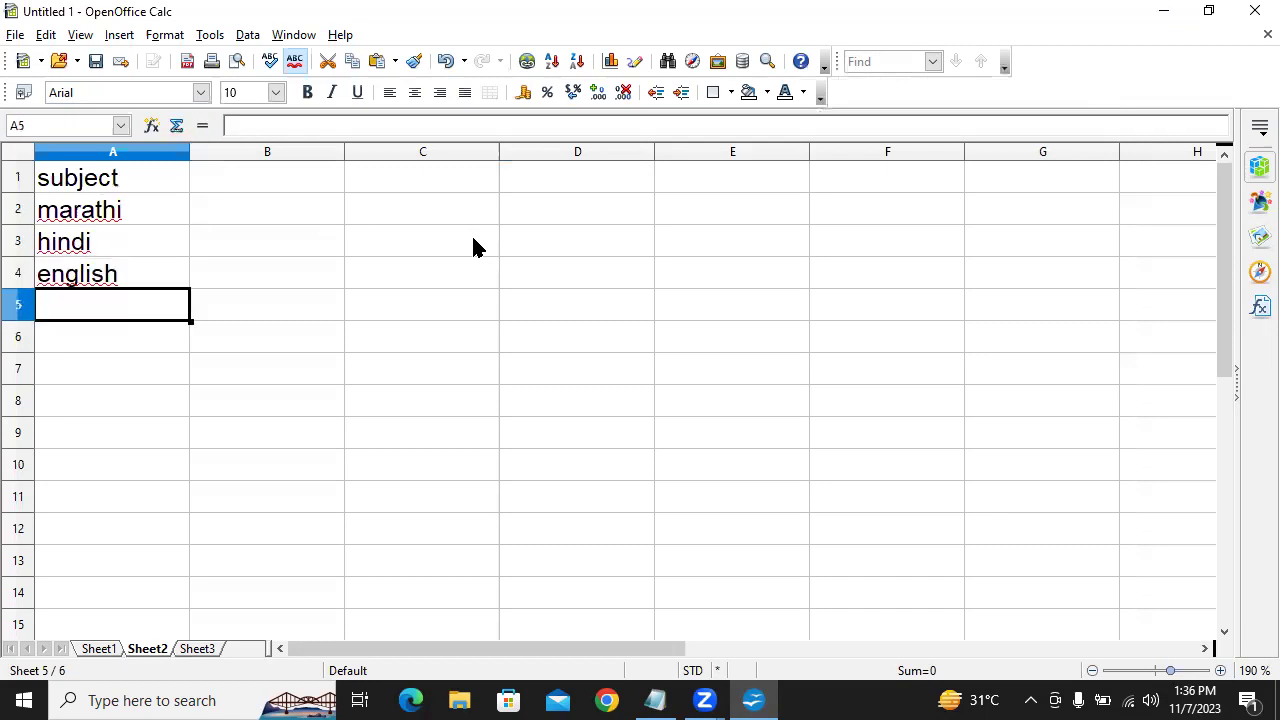
Add the subjects IT in A5 and math in A6.
text(It)
key(Return)
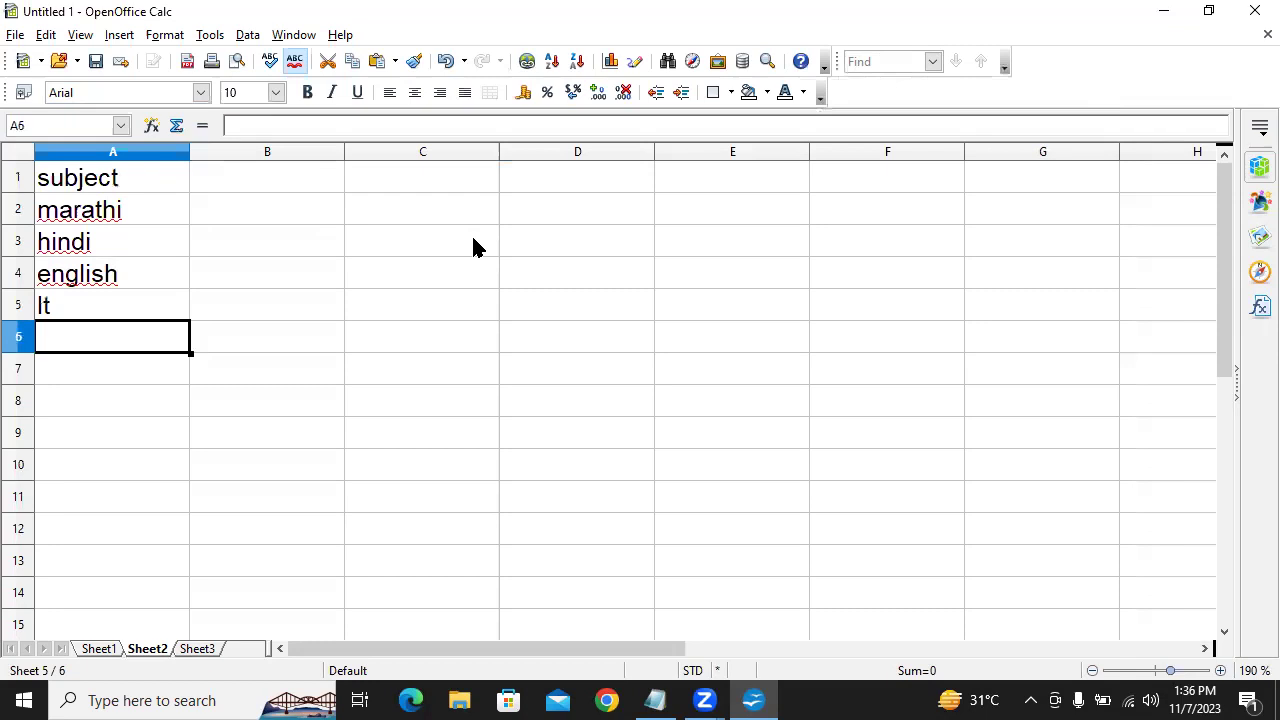
key(Up)
text(IT)
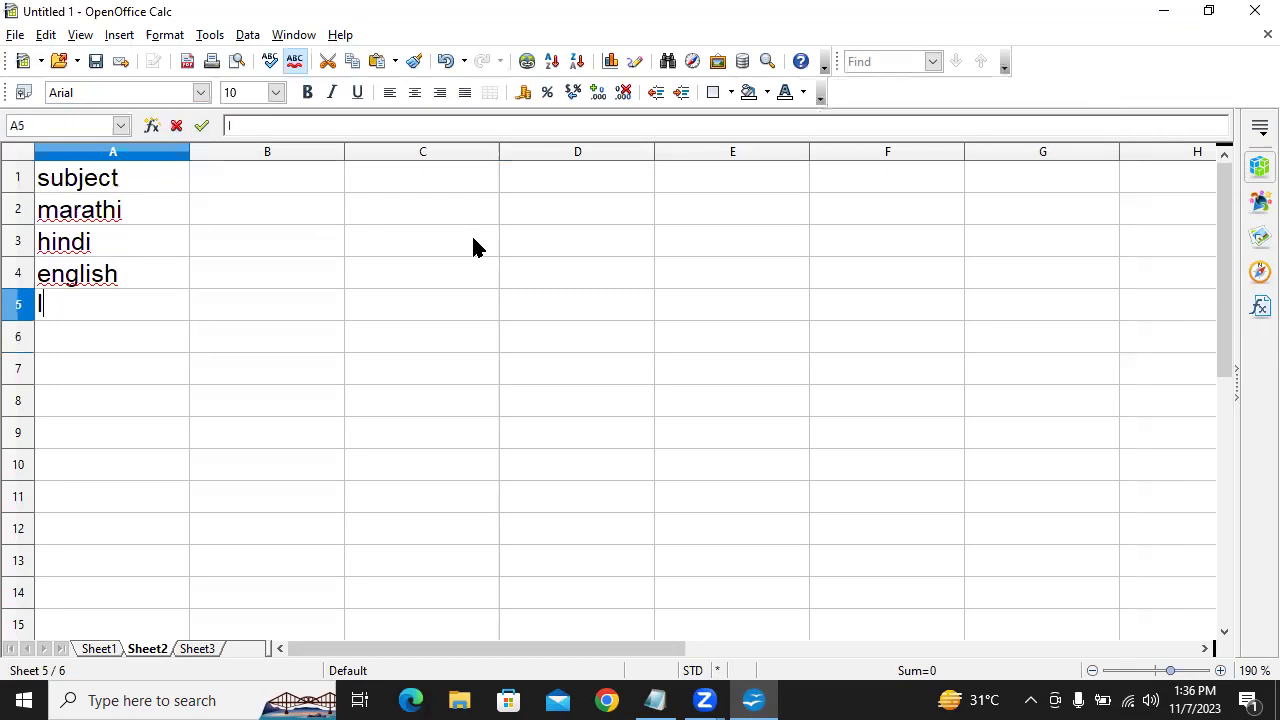
key(Return)
text(math')
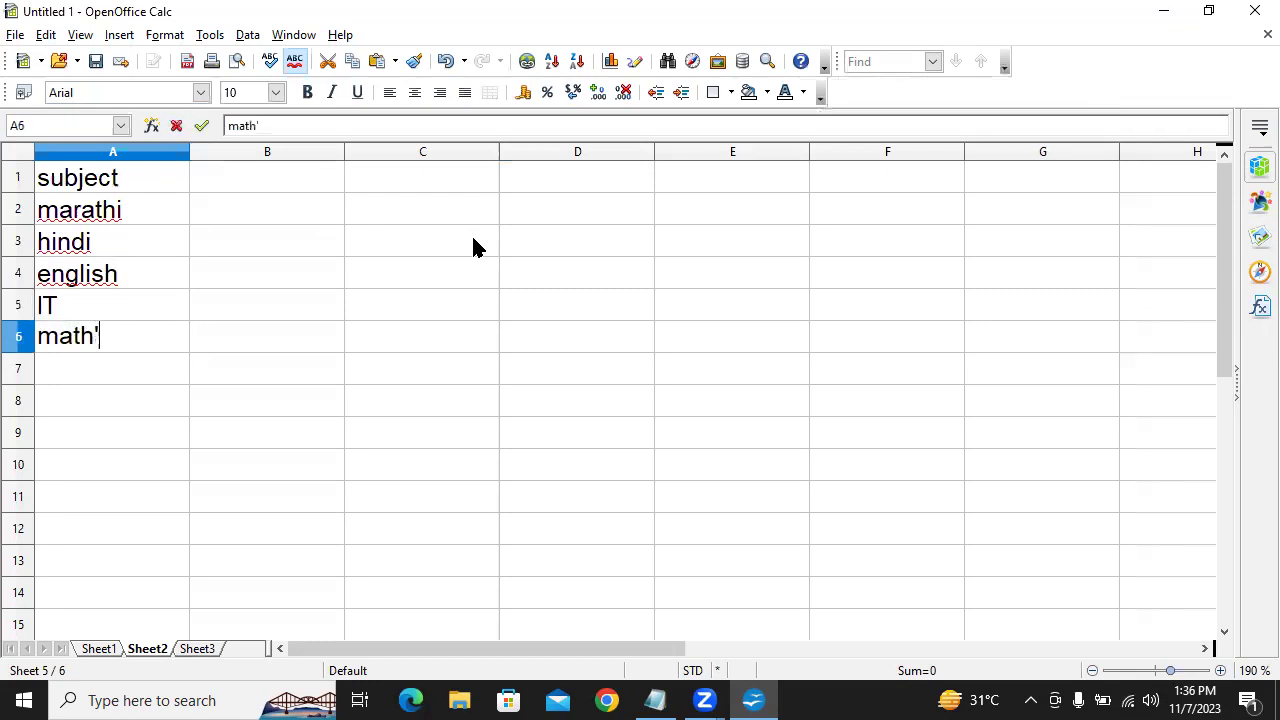
key(BackSpace)
key(Tab)
Enter the heading marks in B1 and the values 51, 52, 53 and 54 in B2:B5.
key(Up)
key(Up)
key(Up)
key(Up)
key(Up)
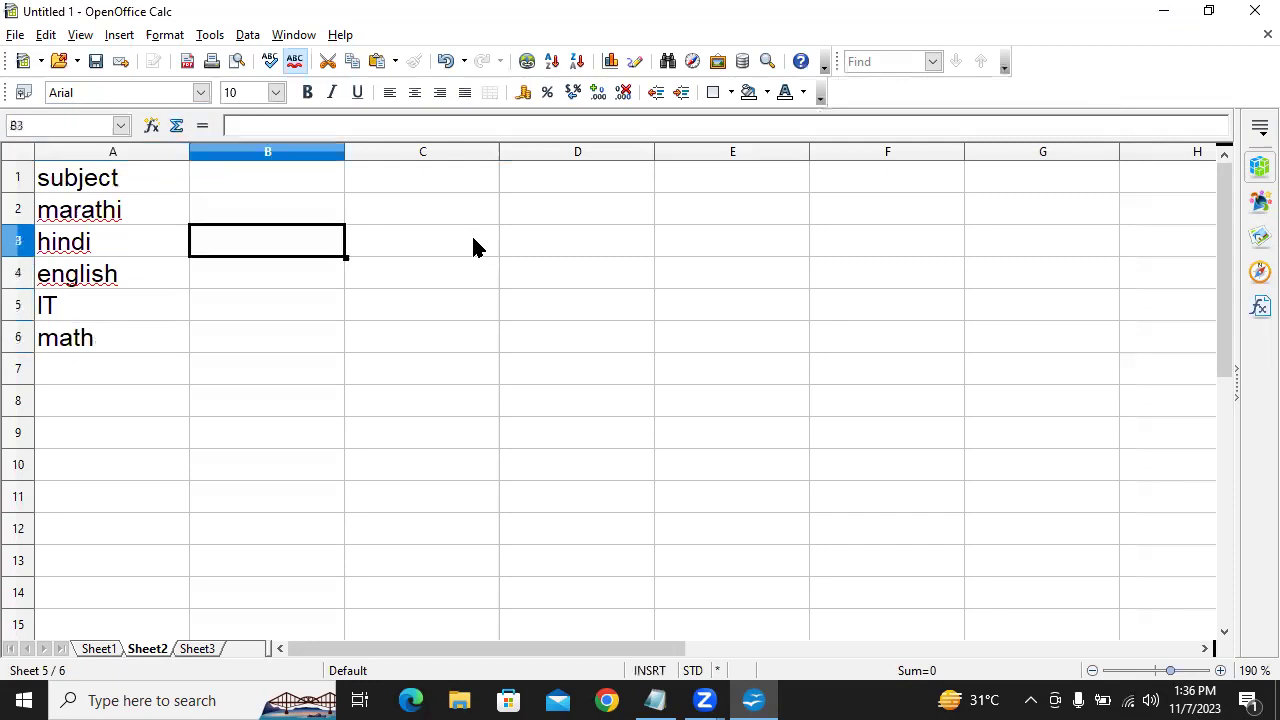
text(marks)
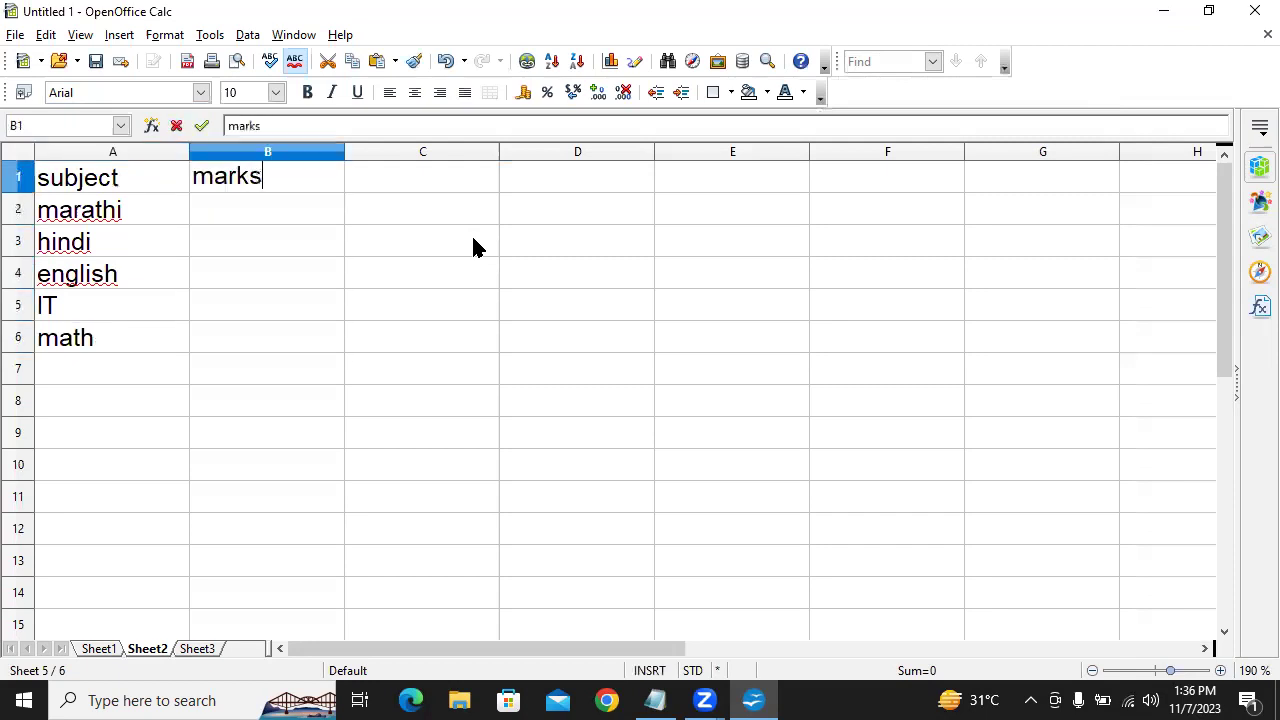
key(Return)
text(51)
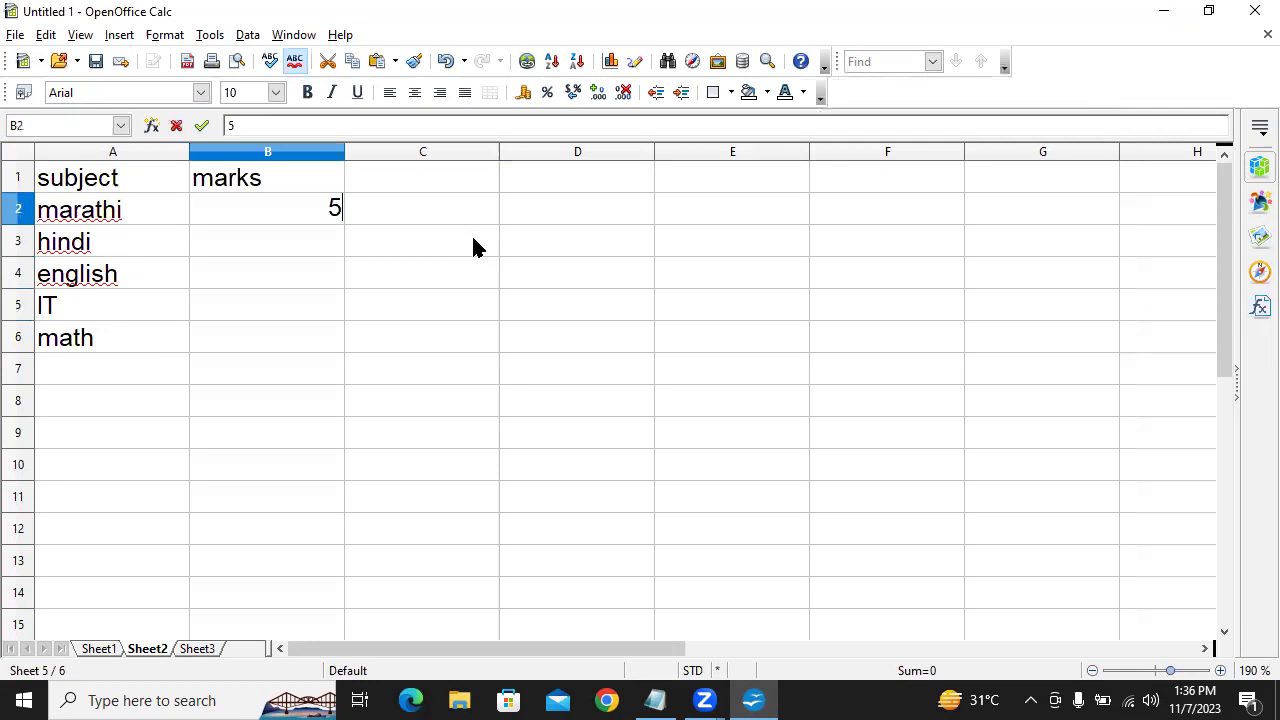
key(Return)
text(52)
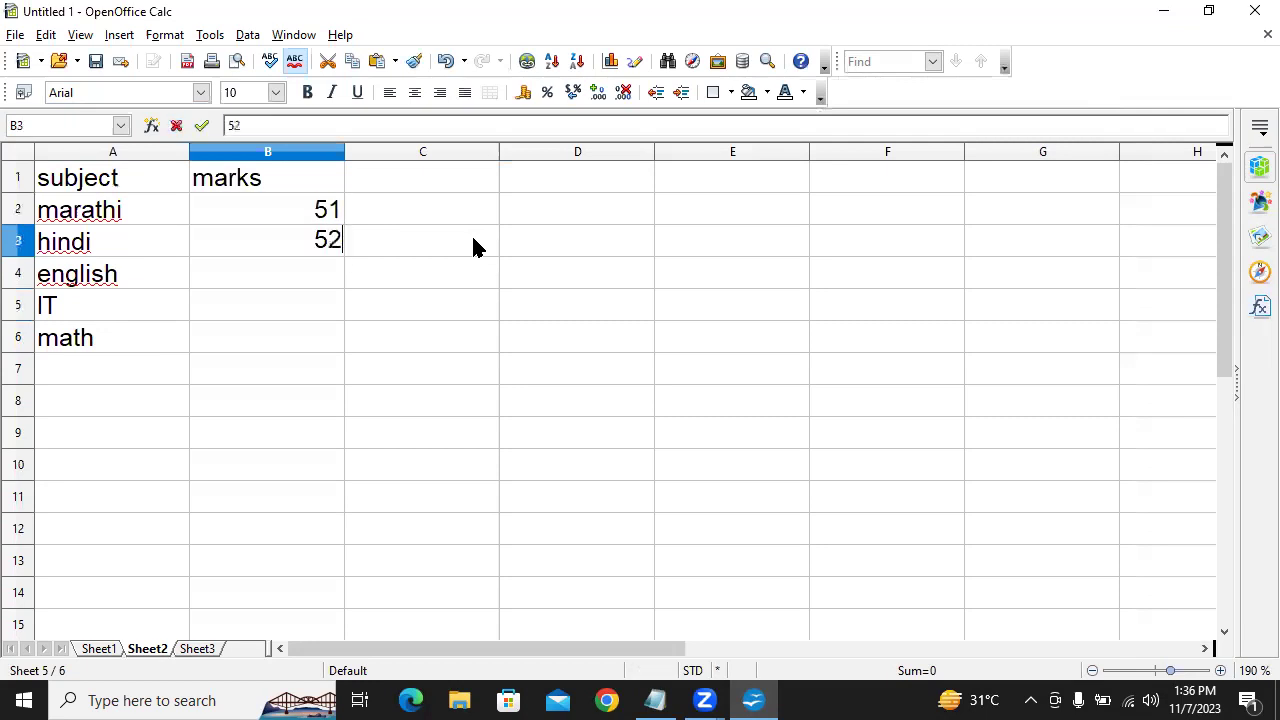
key(Return)
text(53)
key(Return)
text(54)
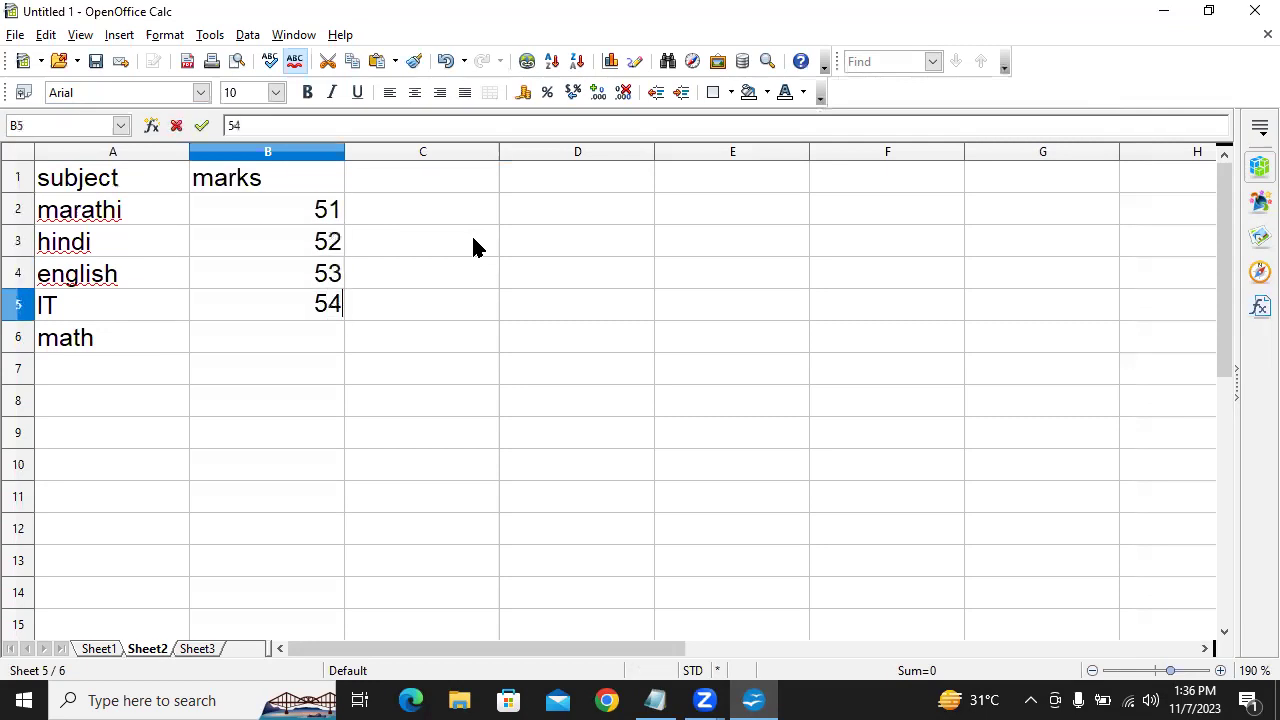
key(Return)
Enter 55 as the math marks in B6.
text(5)
key(Return)
key(Return)
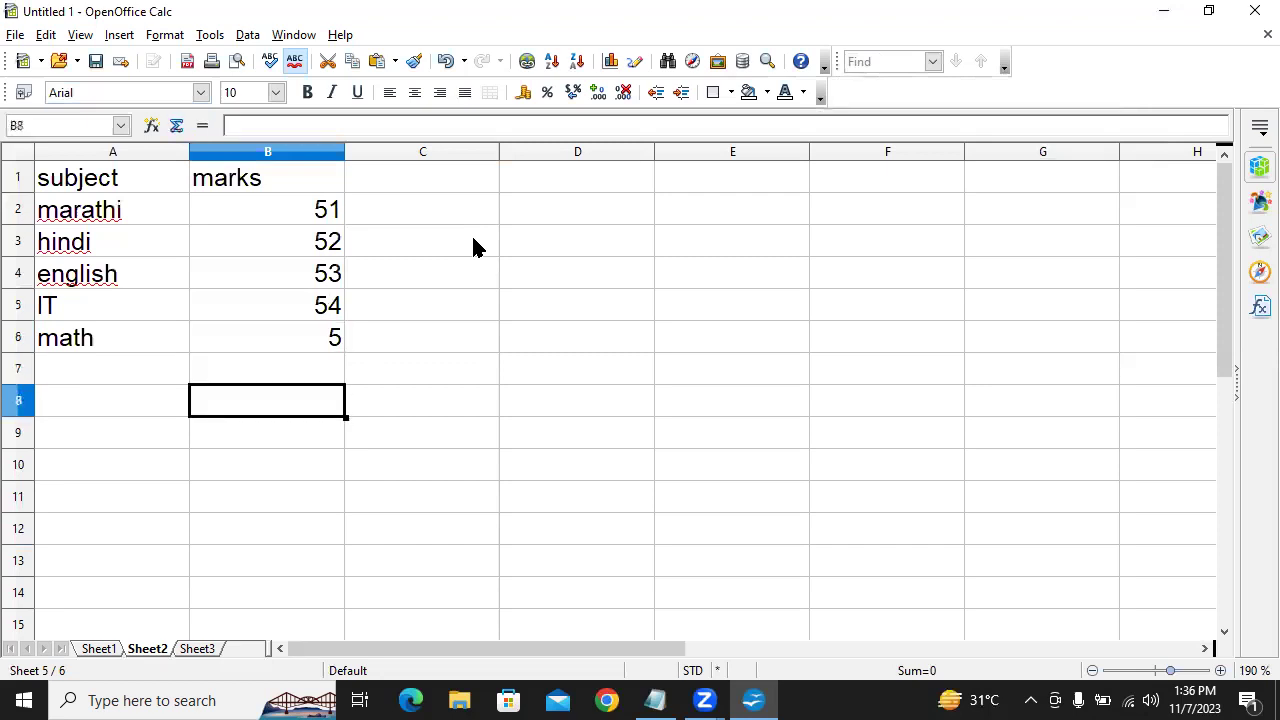
key(Up)
key(Up)
text(55)
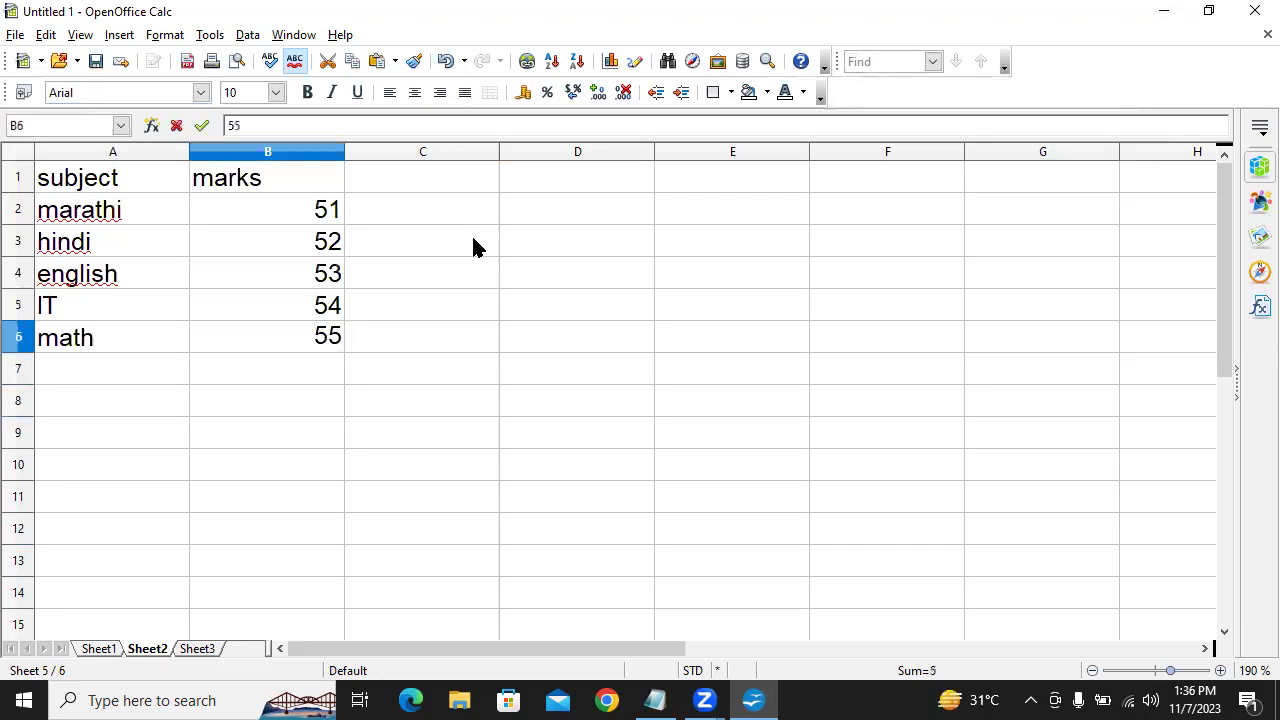
key(Return)
Label A7 as total and sum the subject marks in B7.
key(Left)
text(total)
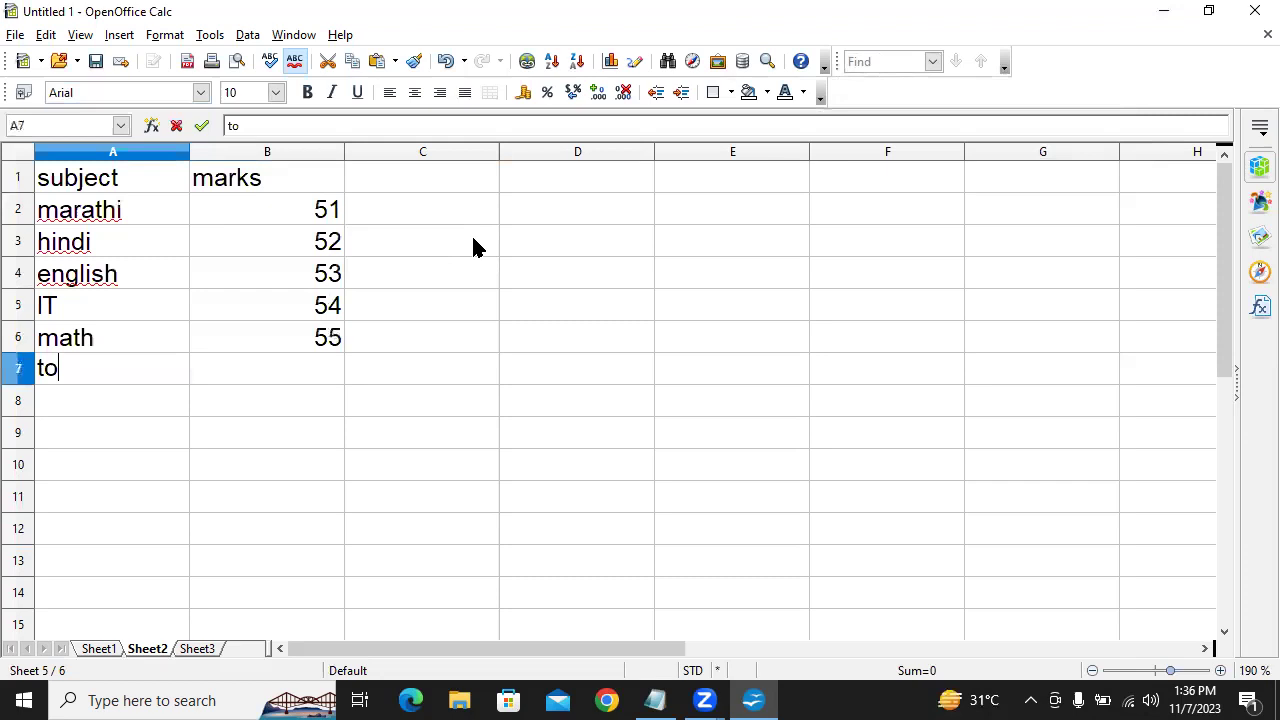
key(Tab)
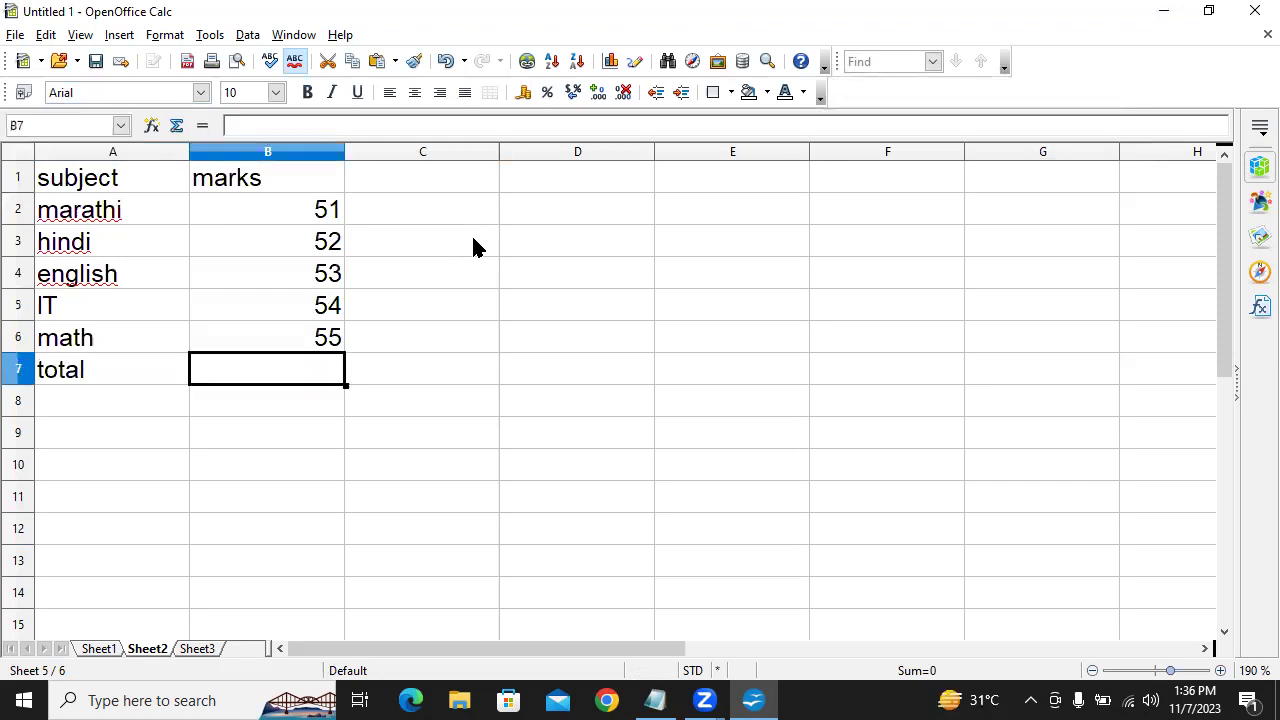
click(176, 125)
key(Return)
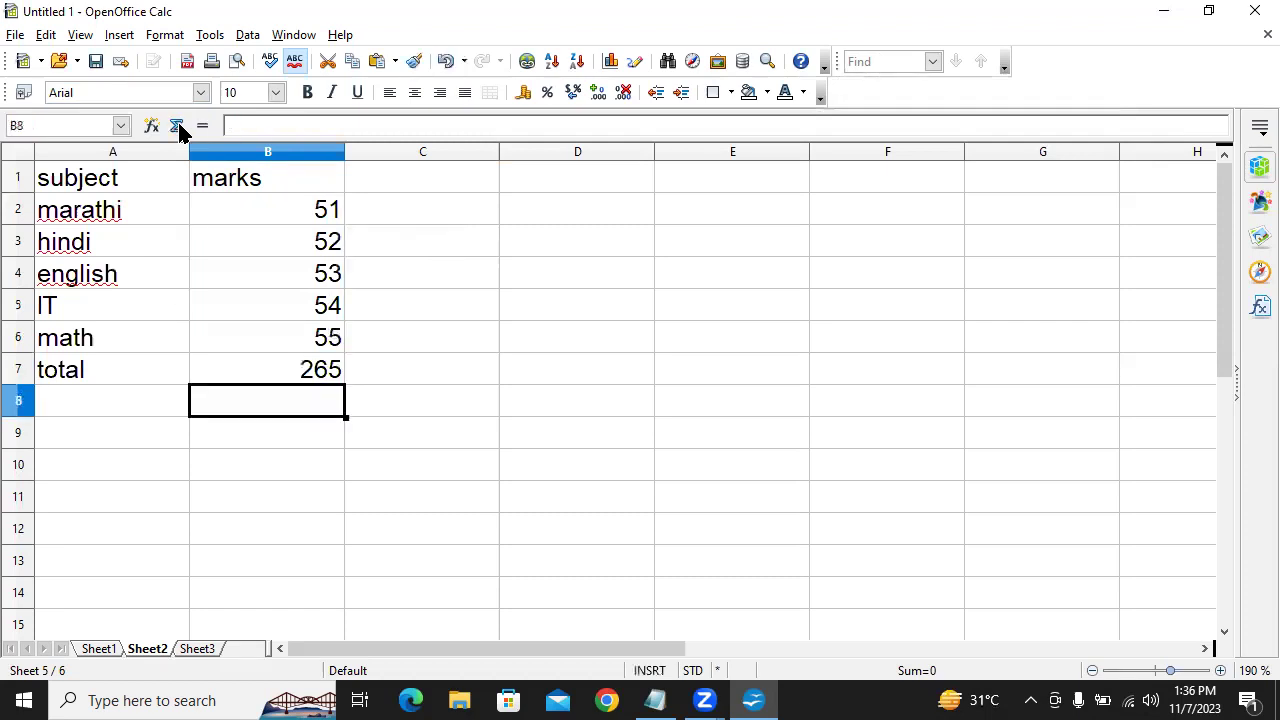
click(318, 367)
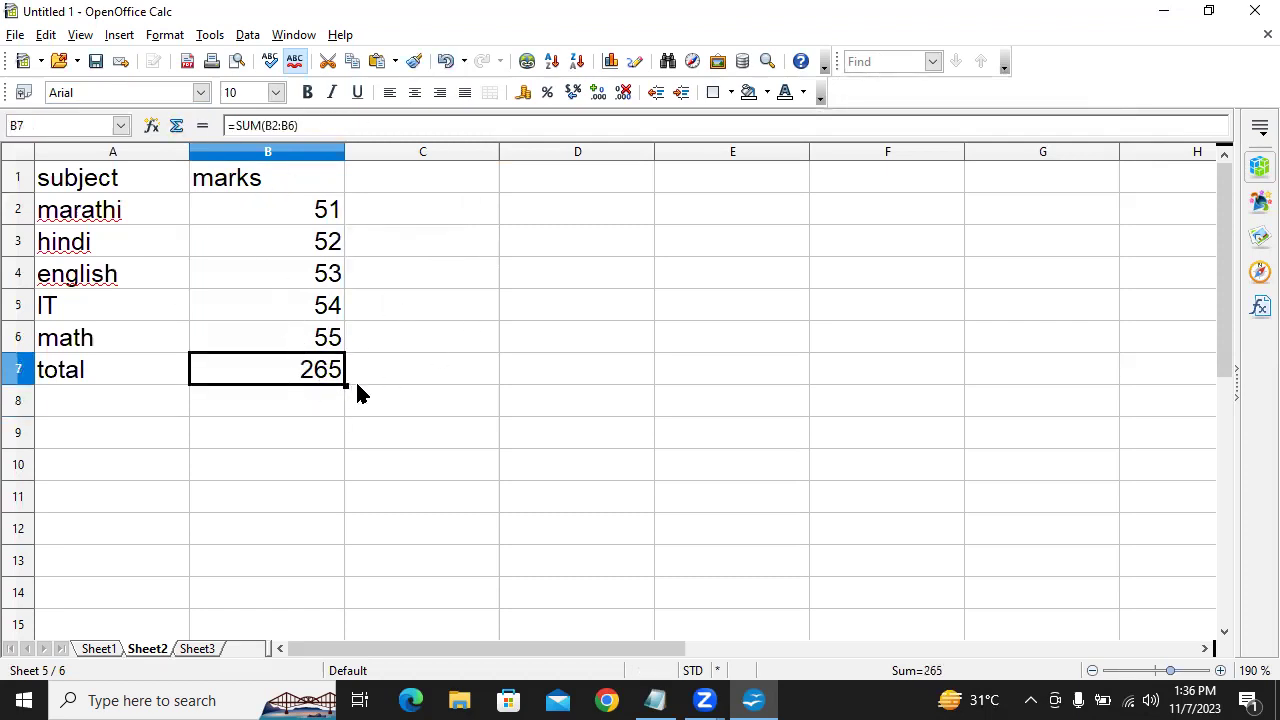
click(300, 223)
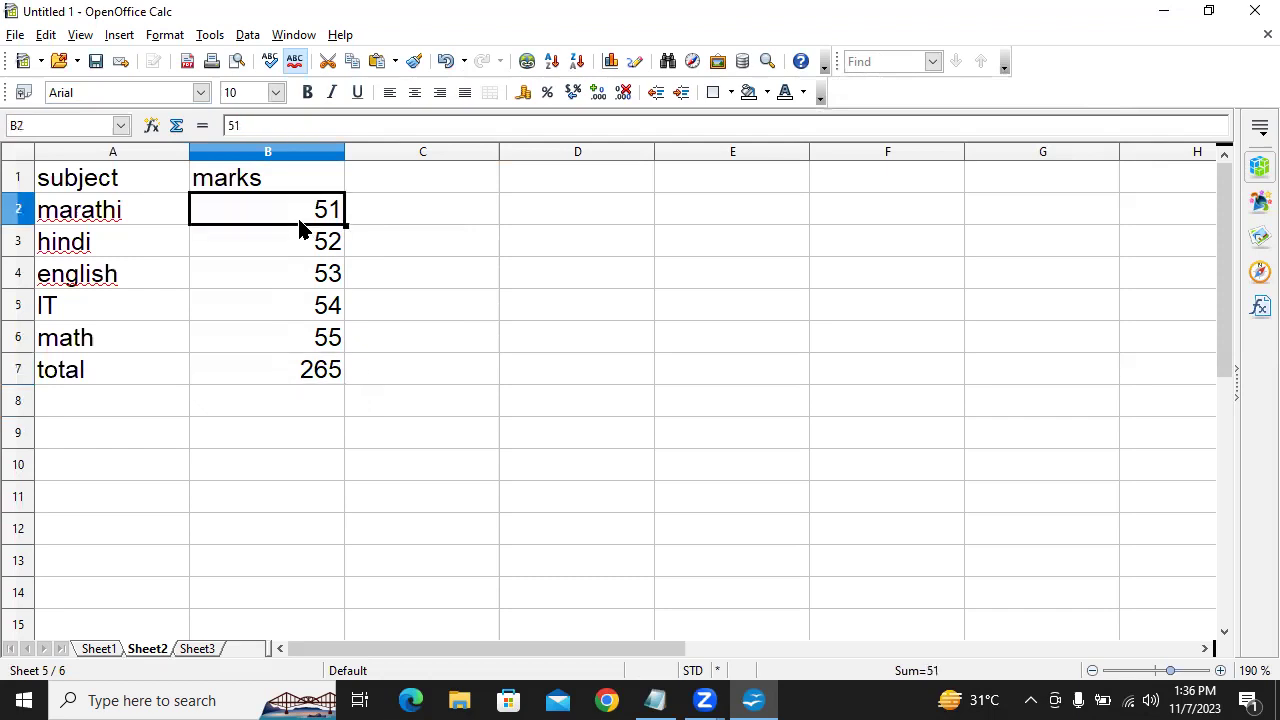
drag(296, 243, 289, 350)
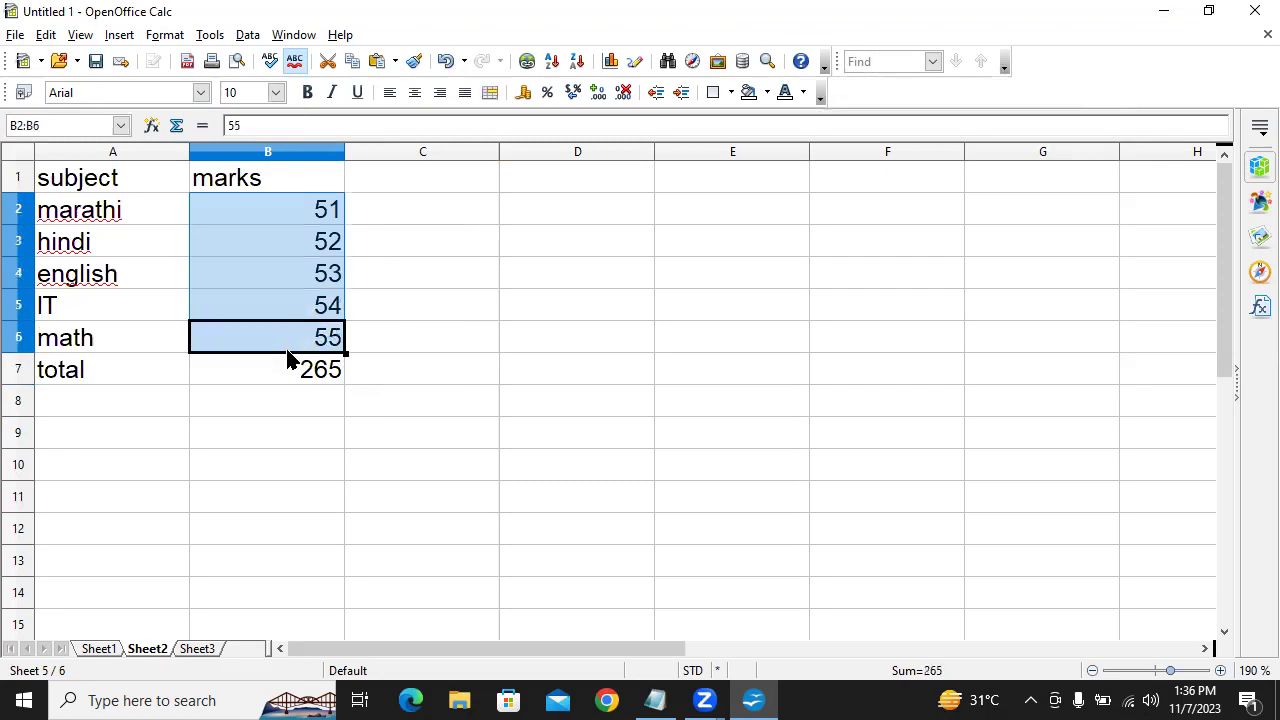
click(289, 378)
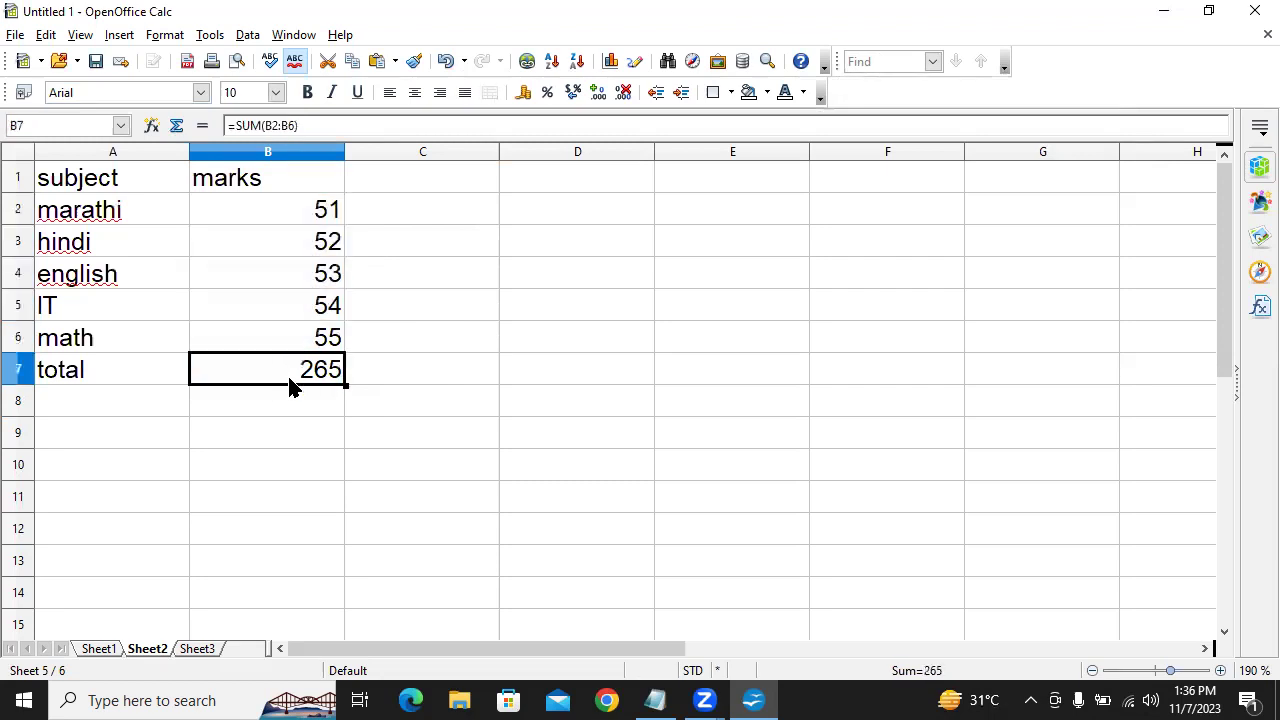
Set the english marks in B4 to 0.
click(315, 268)
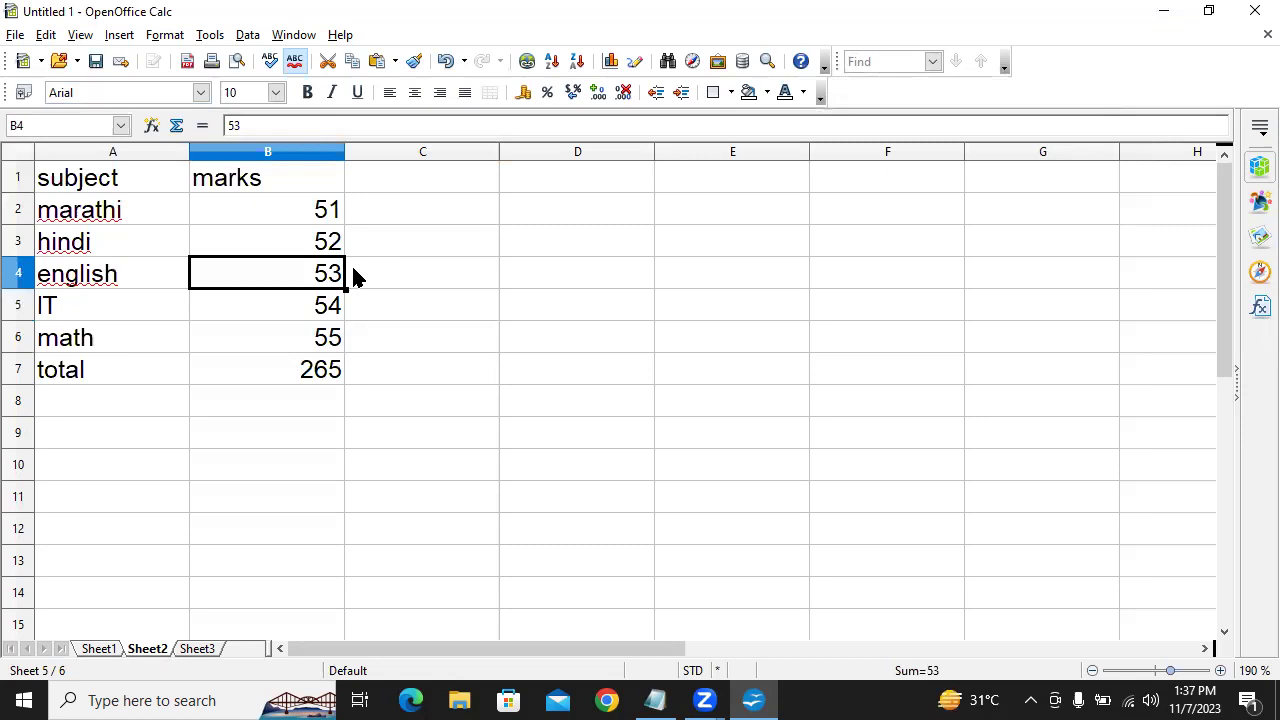
text(0)
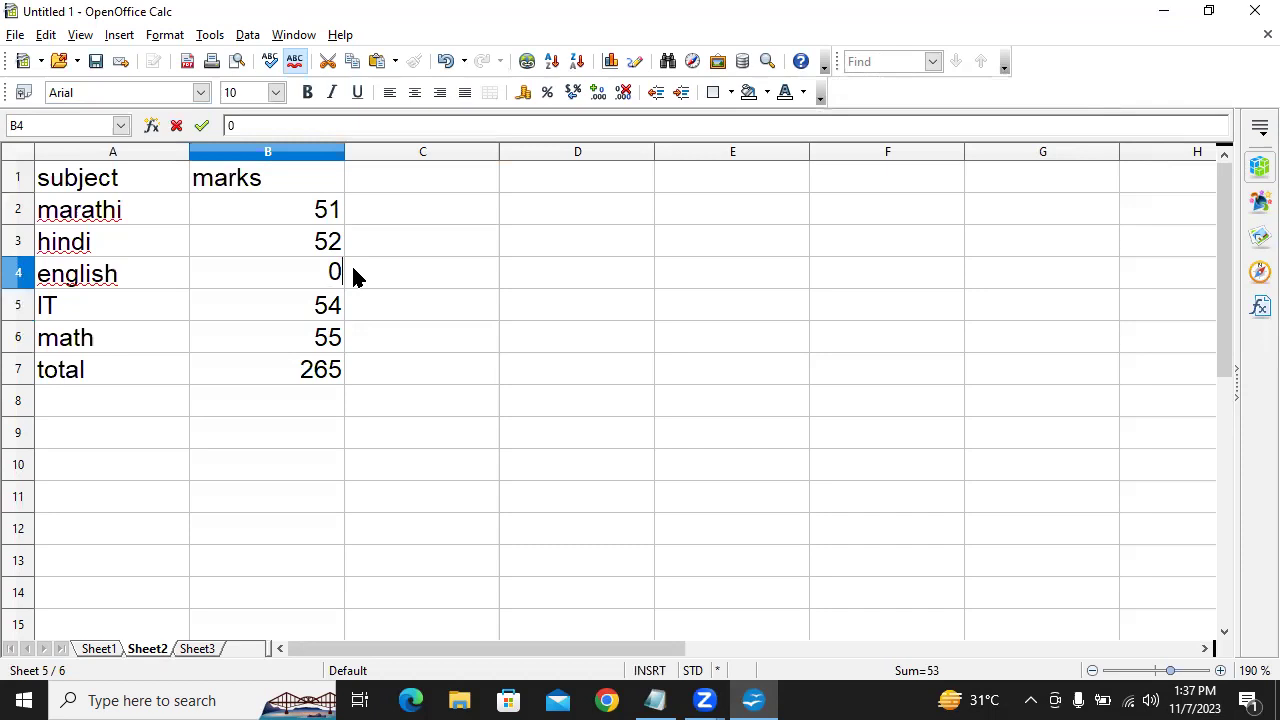
key(Return)
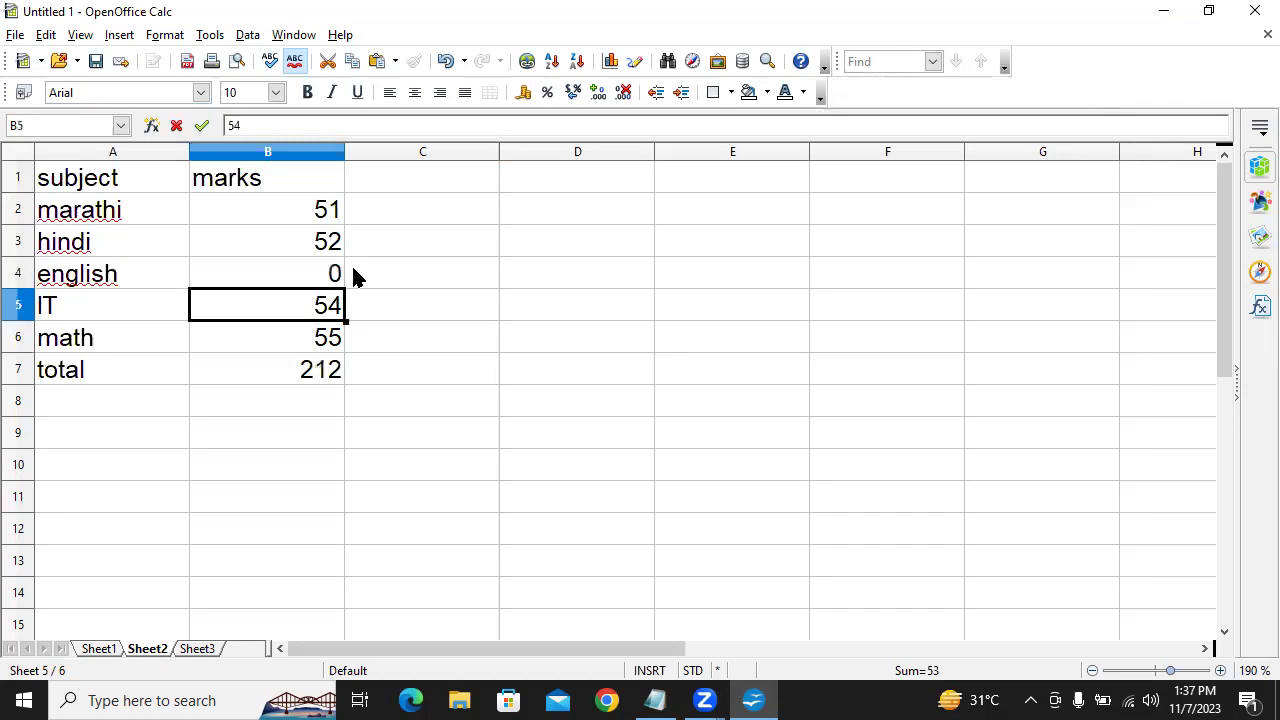
click(325, 388)
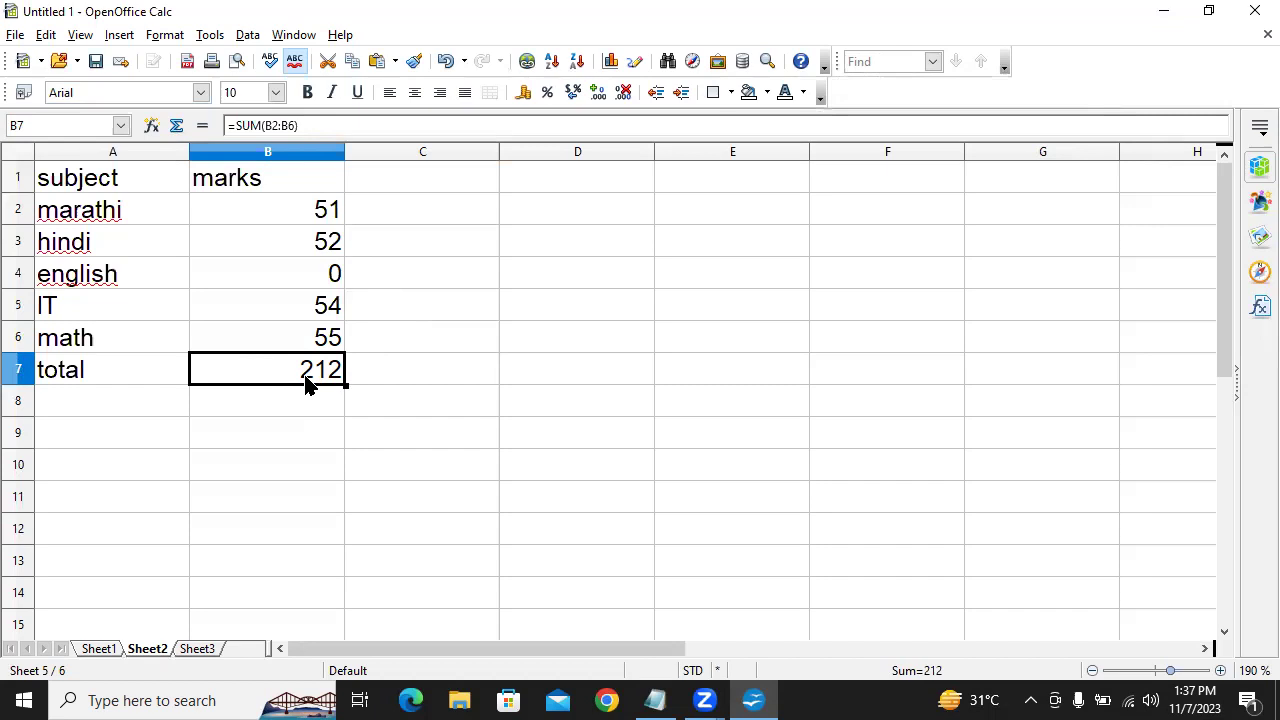
click(307, 276)
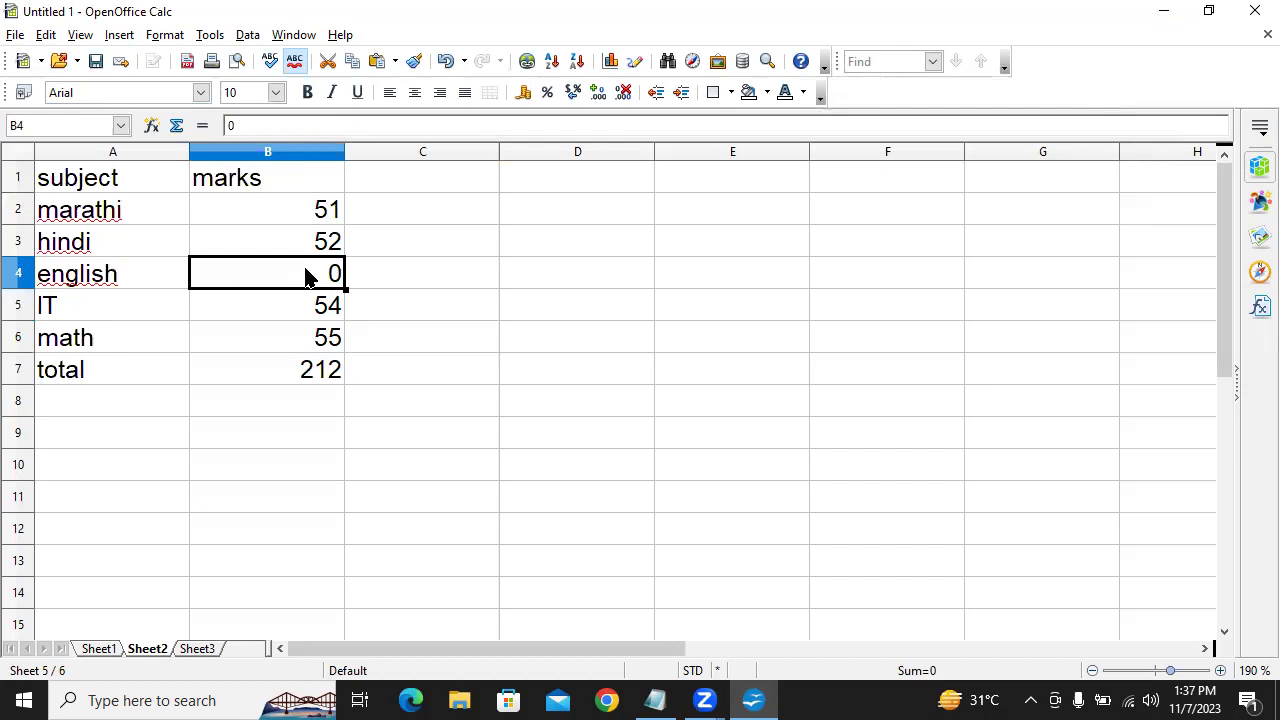
click(309, 372)
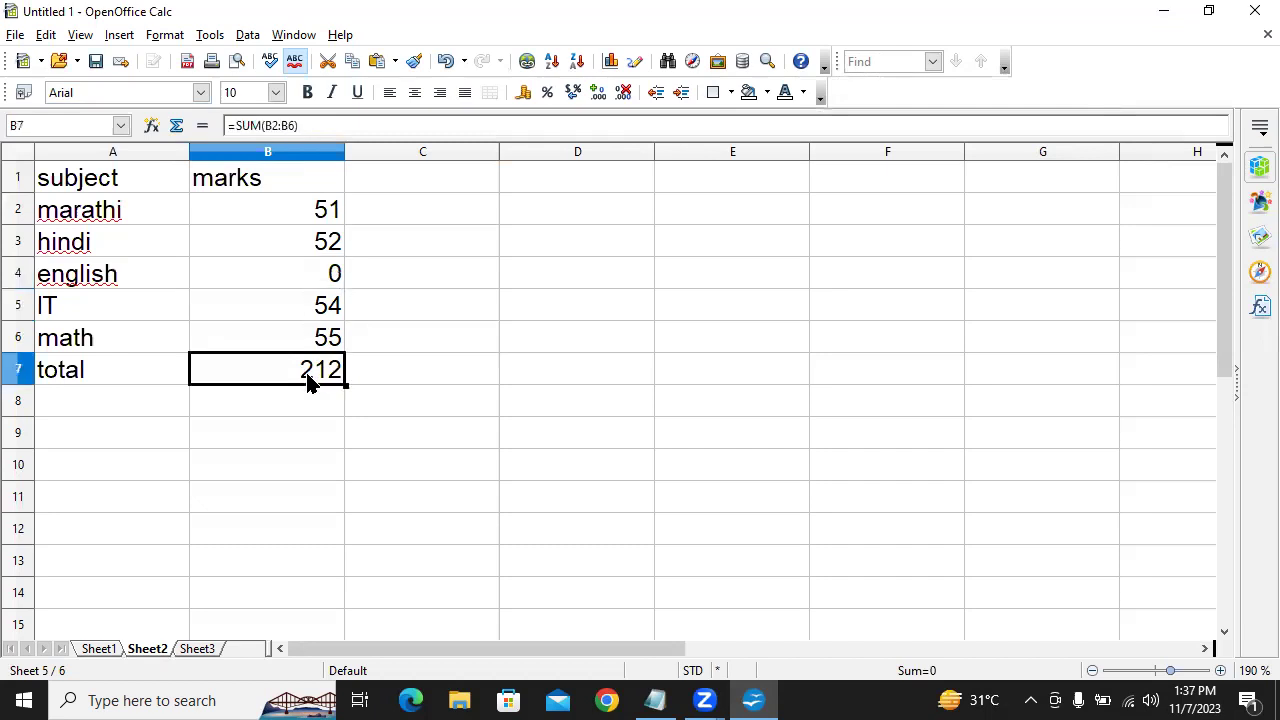
click(283, 279)
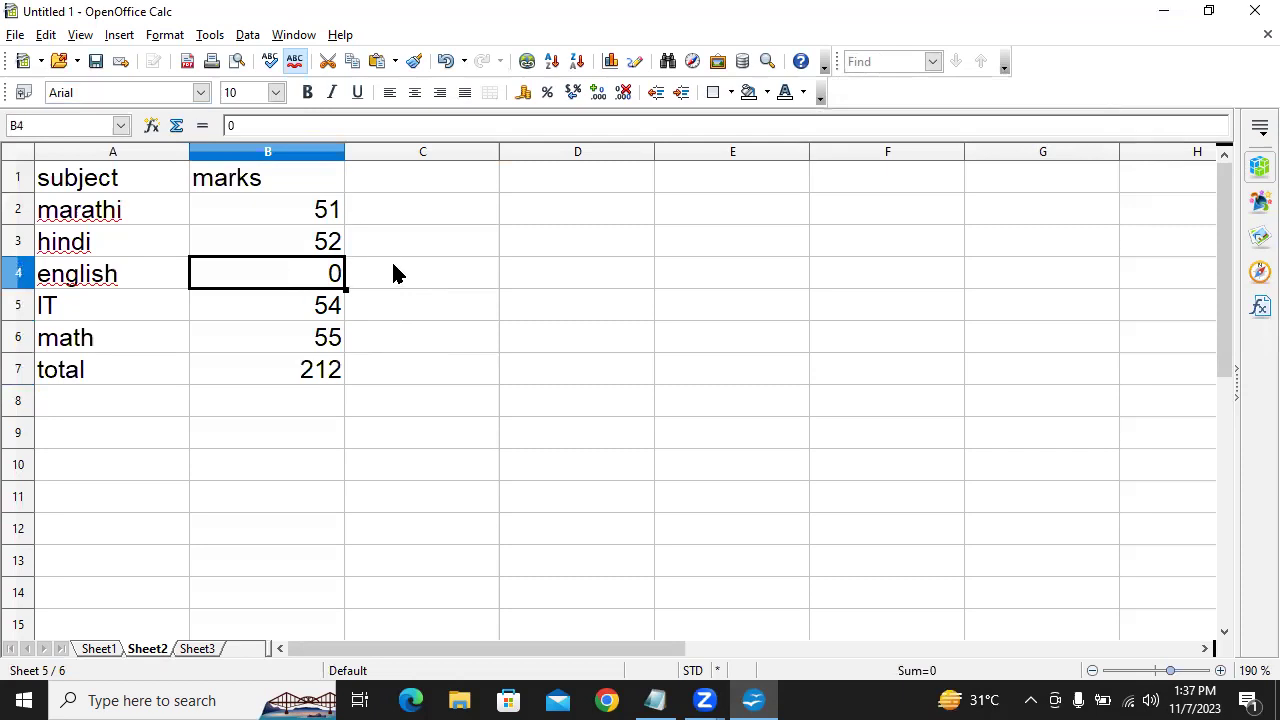
drag(400, 288, 283, 291)
click(283, 292)
Start Goal Seek with the total in B7 as the formula cell and set the target value to 265.
click(281, 370)
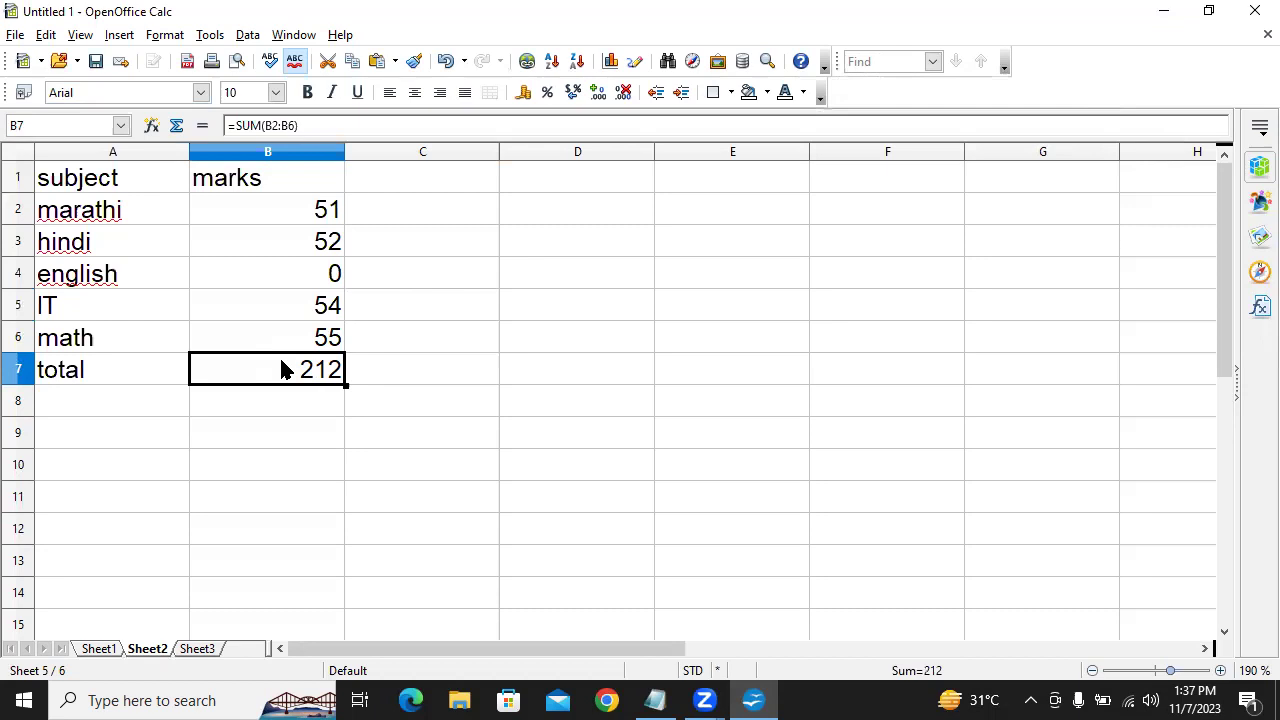
click(248, 38)
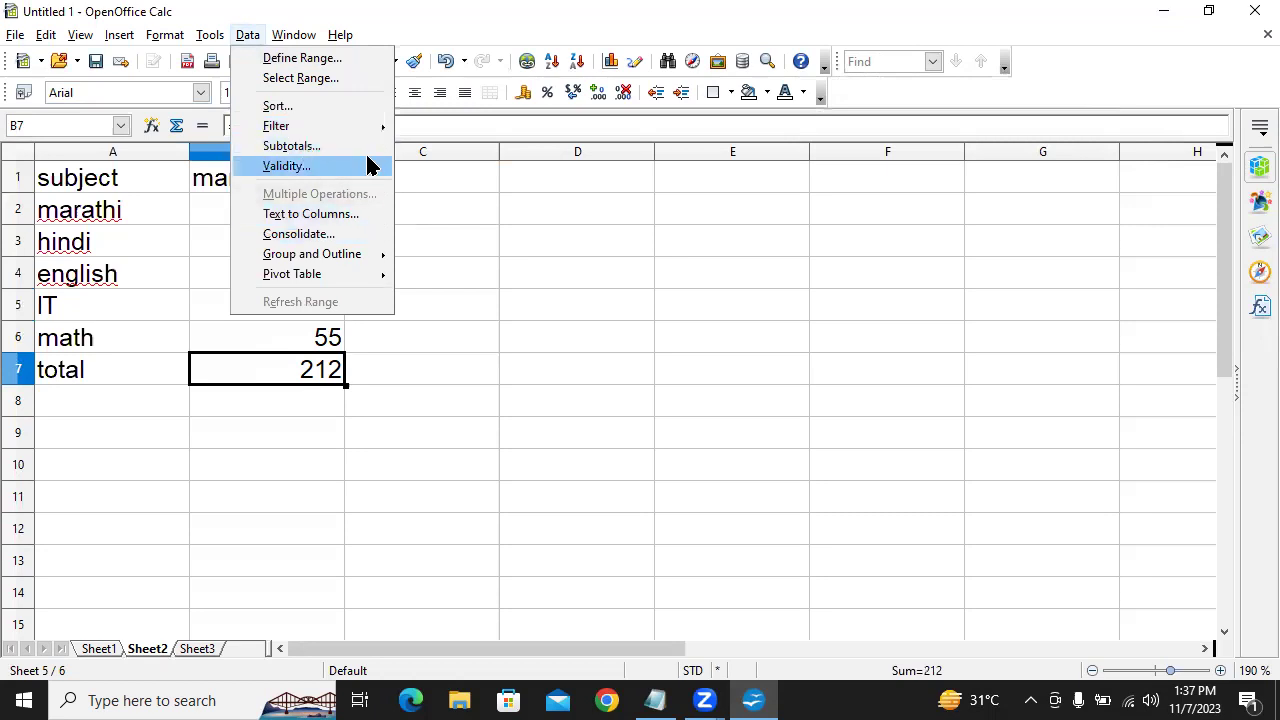
mouse_move(321, 263)
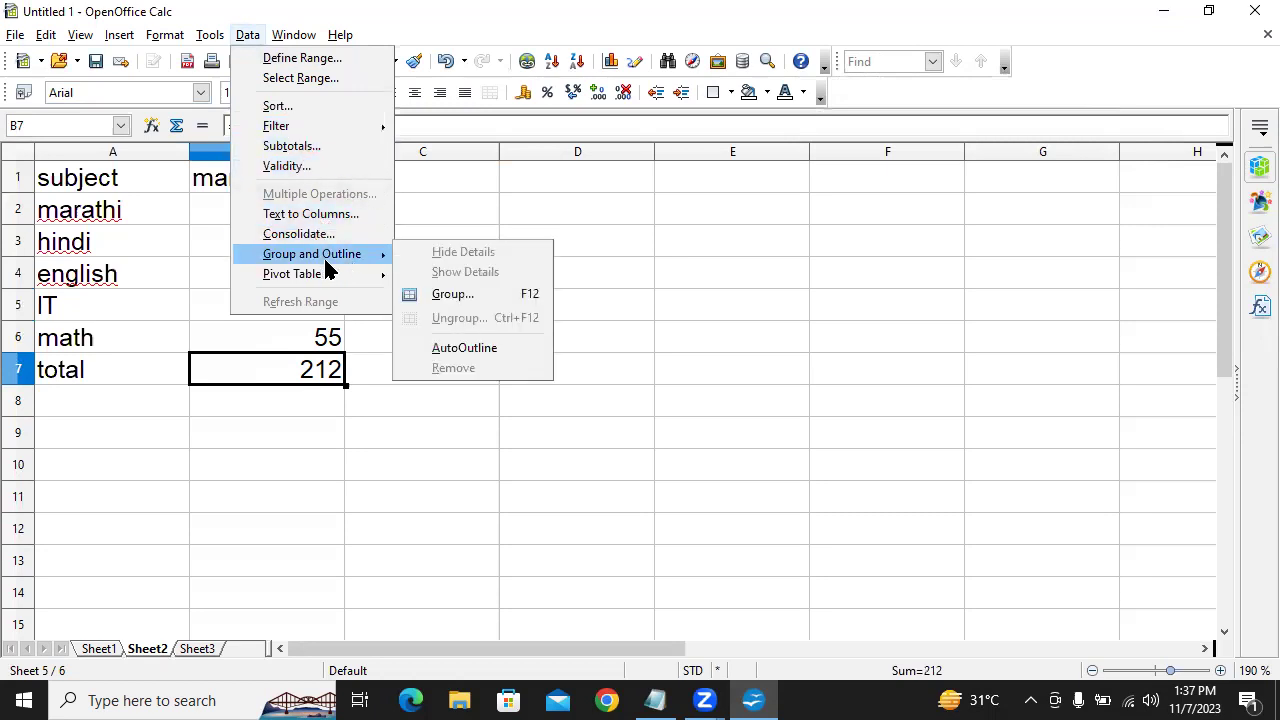
mouse_move(203, 38)
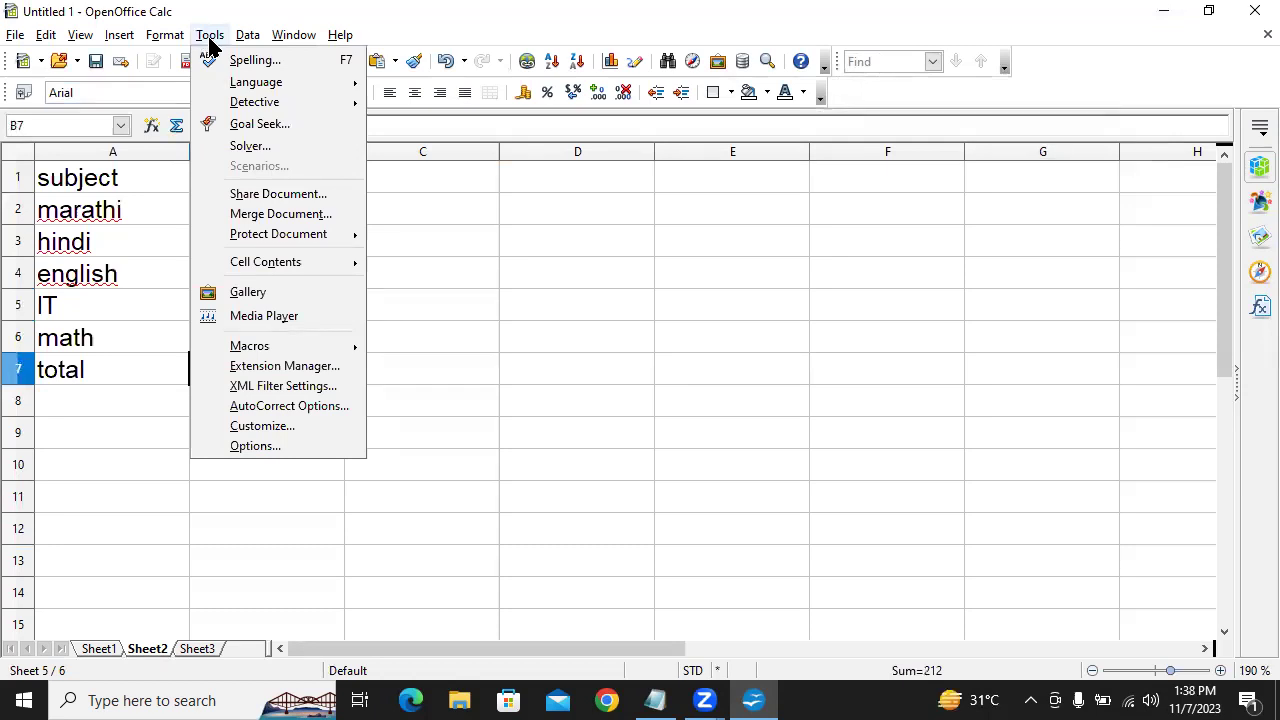
click(297, 126)
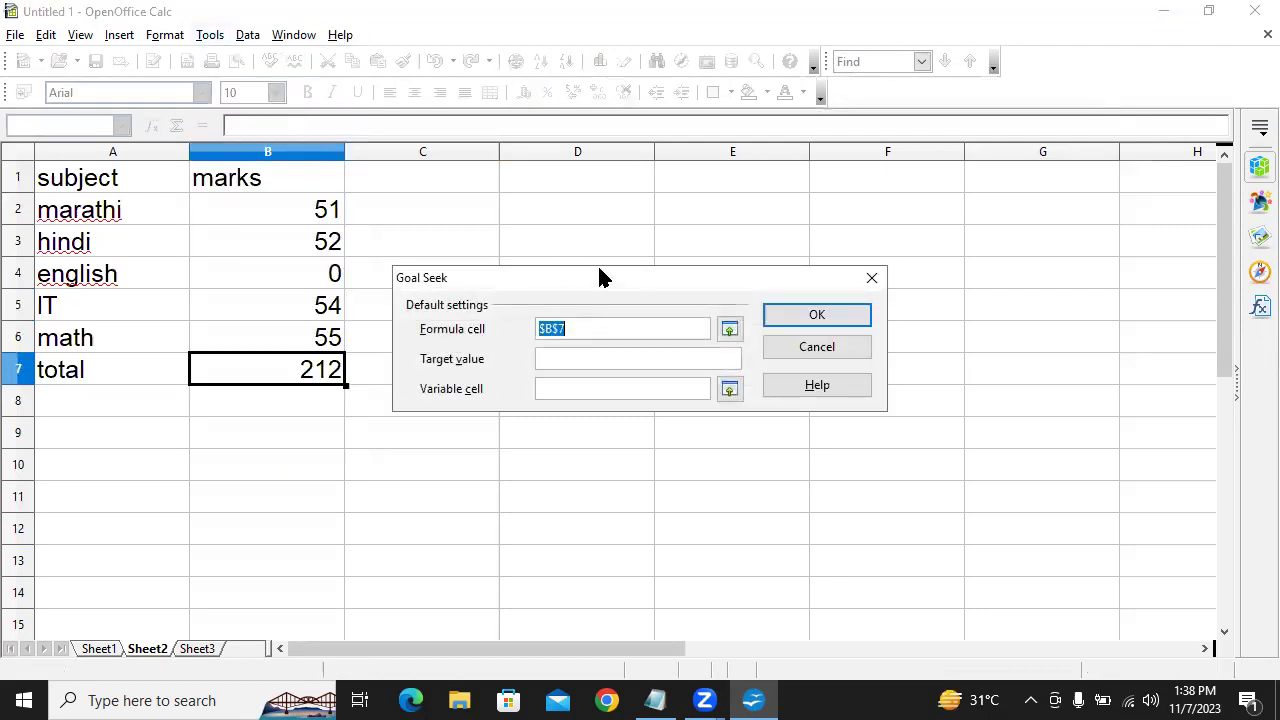
drag(602, 268, 713, 177)
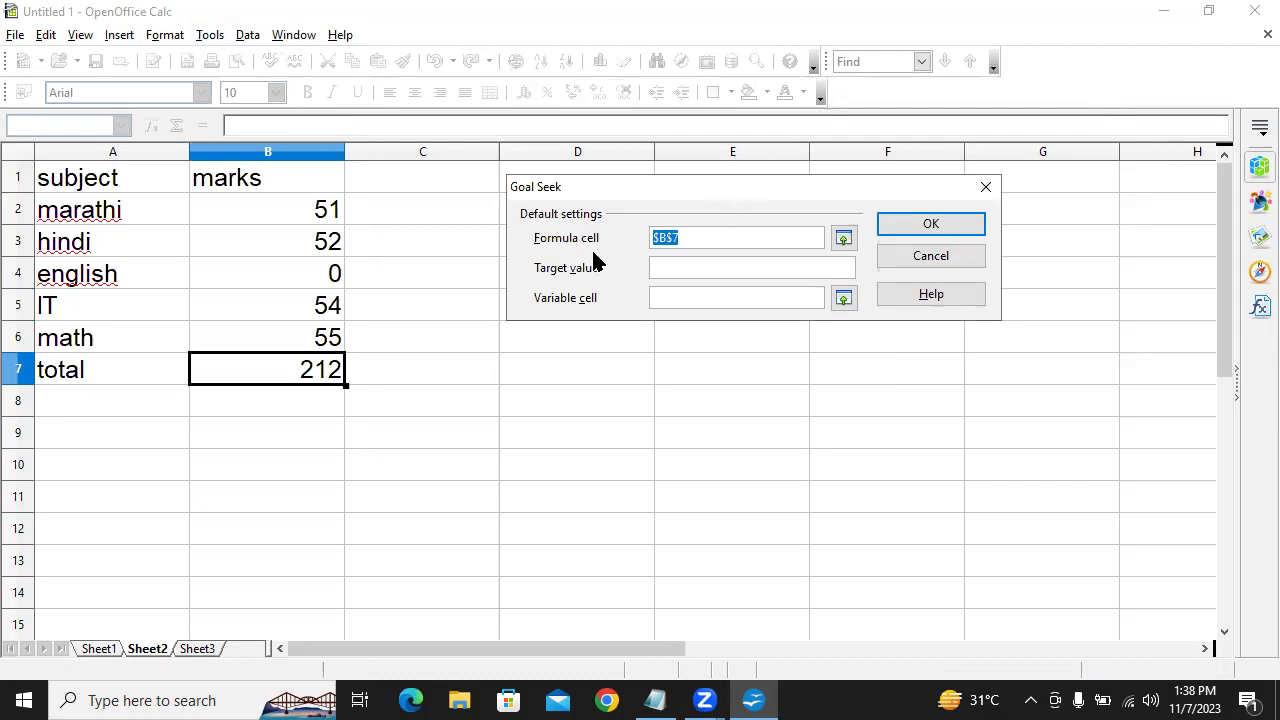
click(307, 369)
click(695, 263)
text(265)
Choose the english marks in B4 as the variable cell, run the goal seek and insert its result.
click(740, 300)
click(843, 299)
click(328, 286)
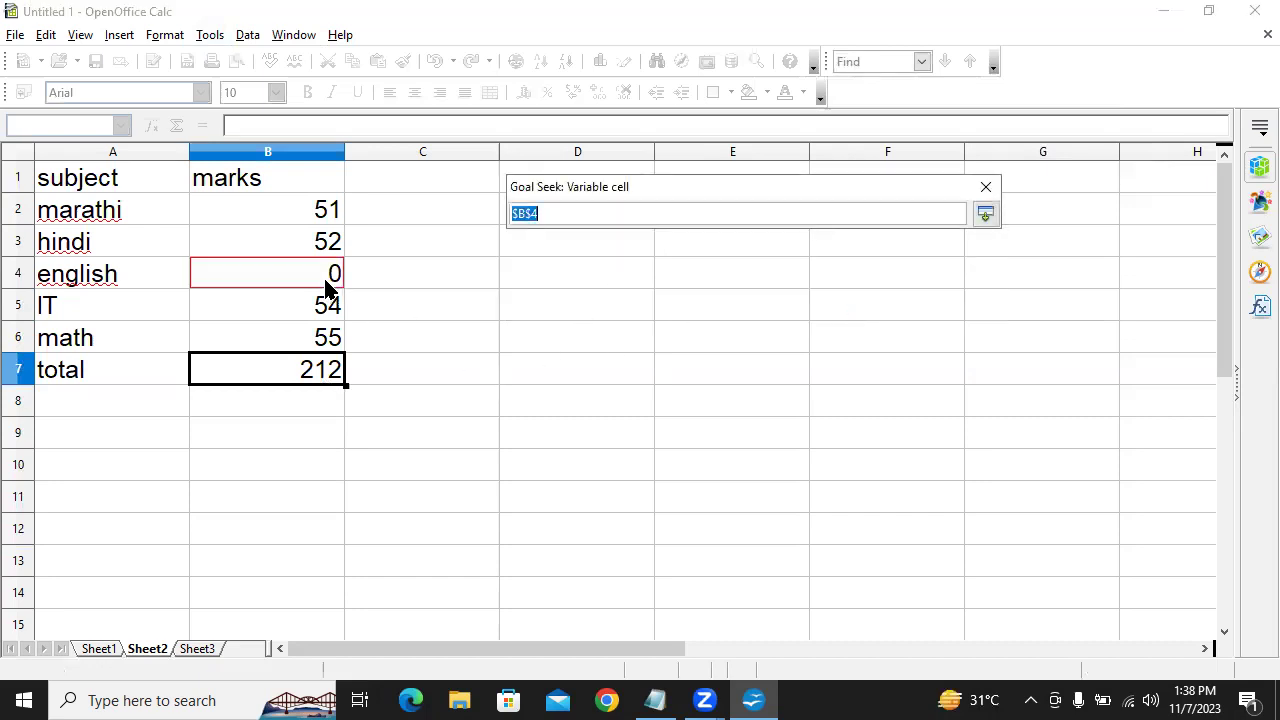
click(985, 214)
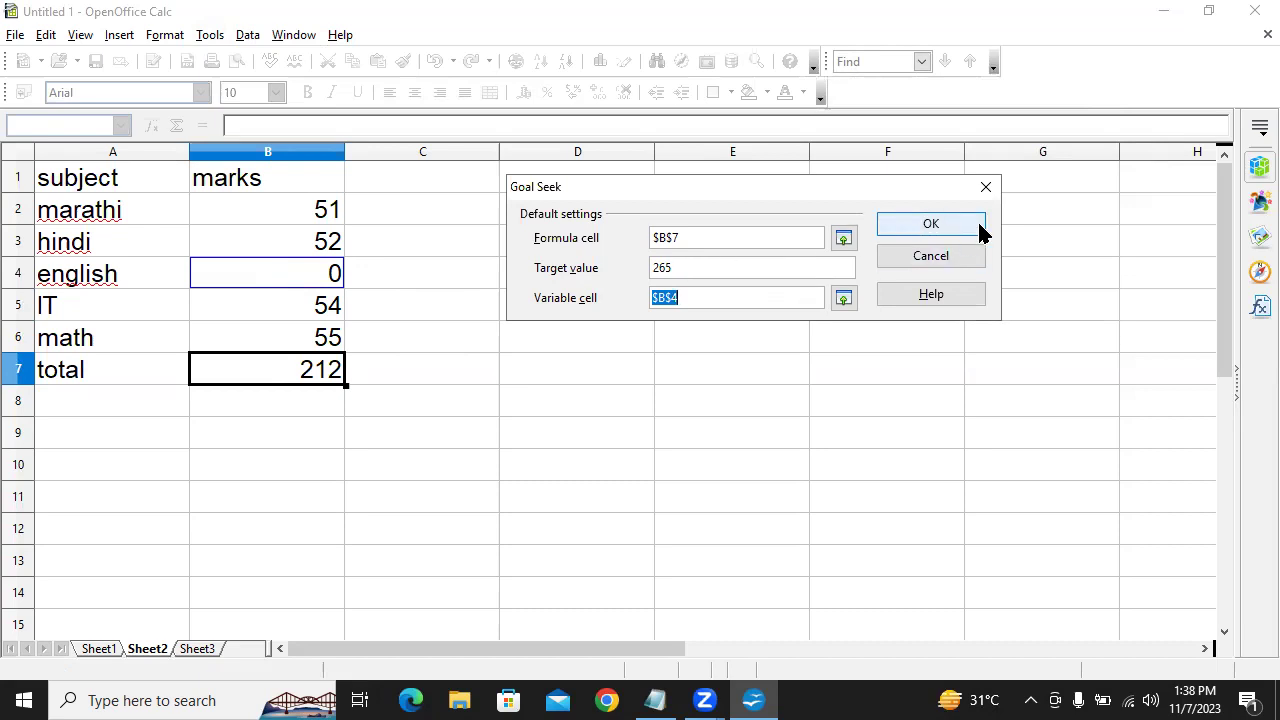
click(930, 224)
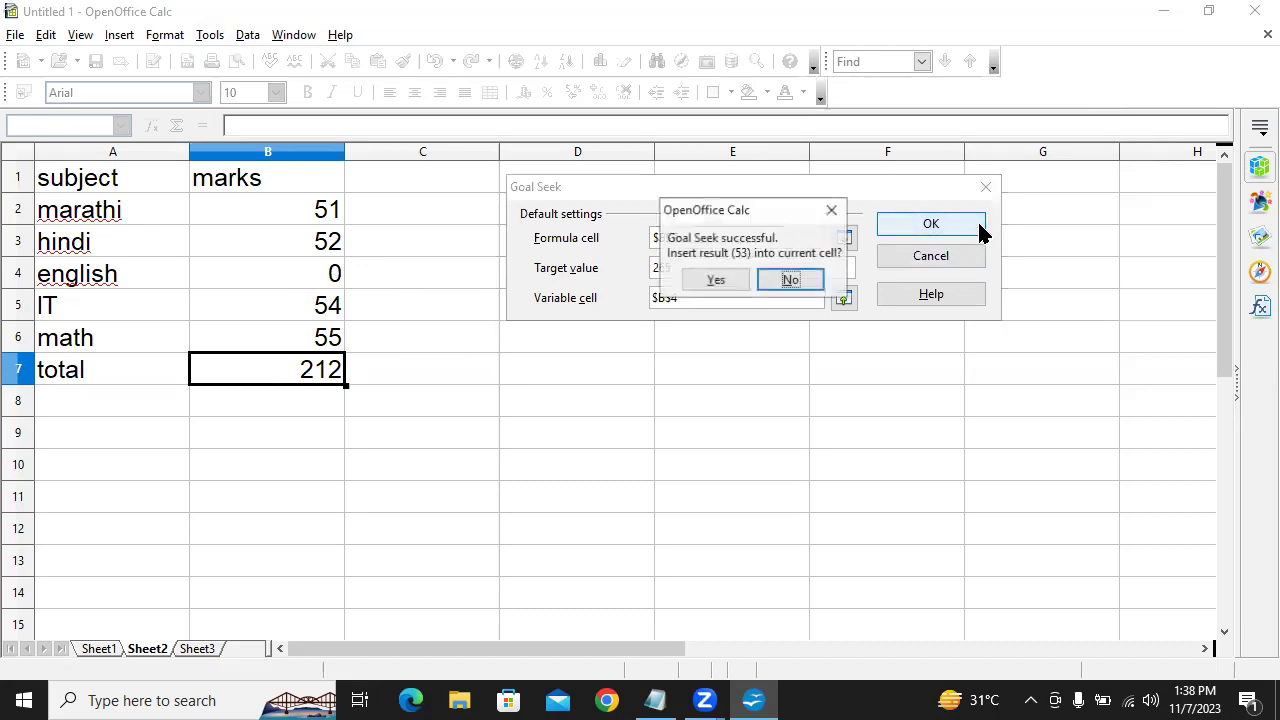
click(733, 281)
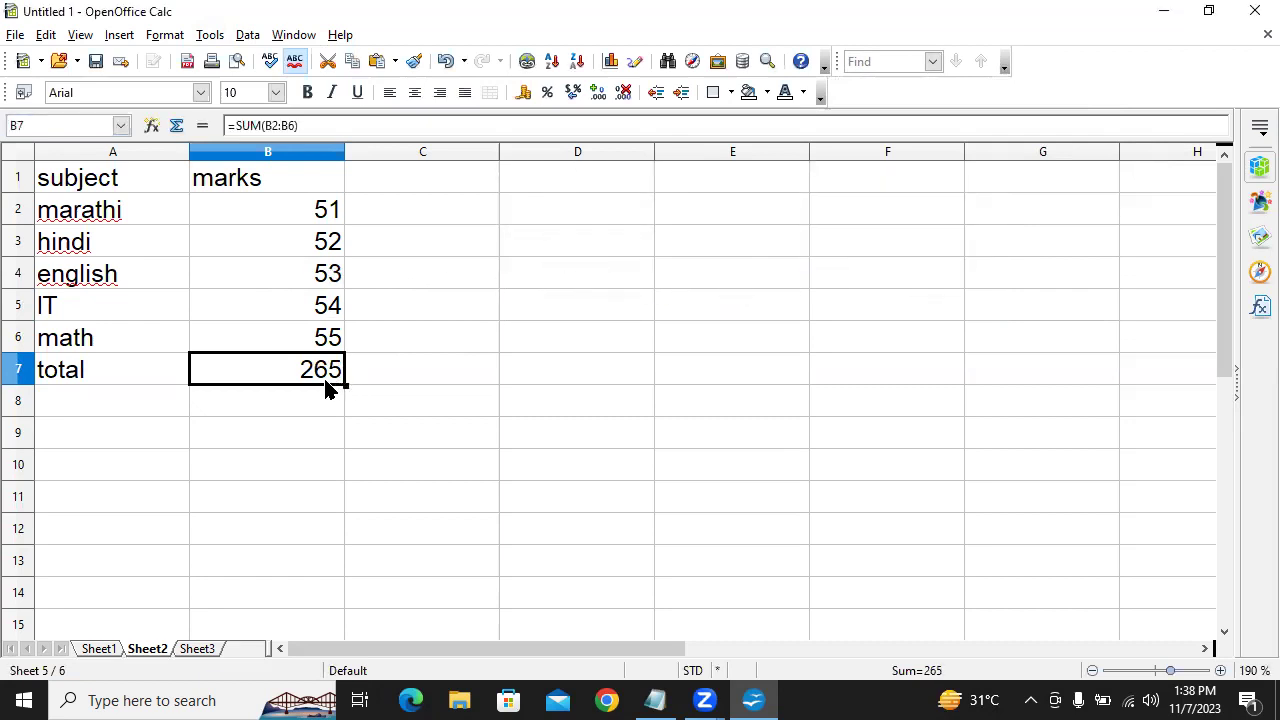
click(292, 286)
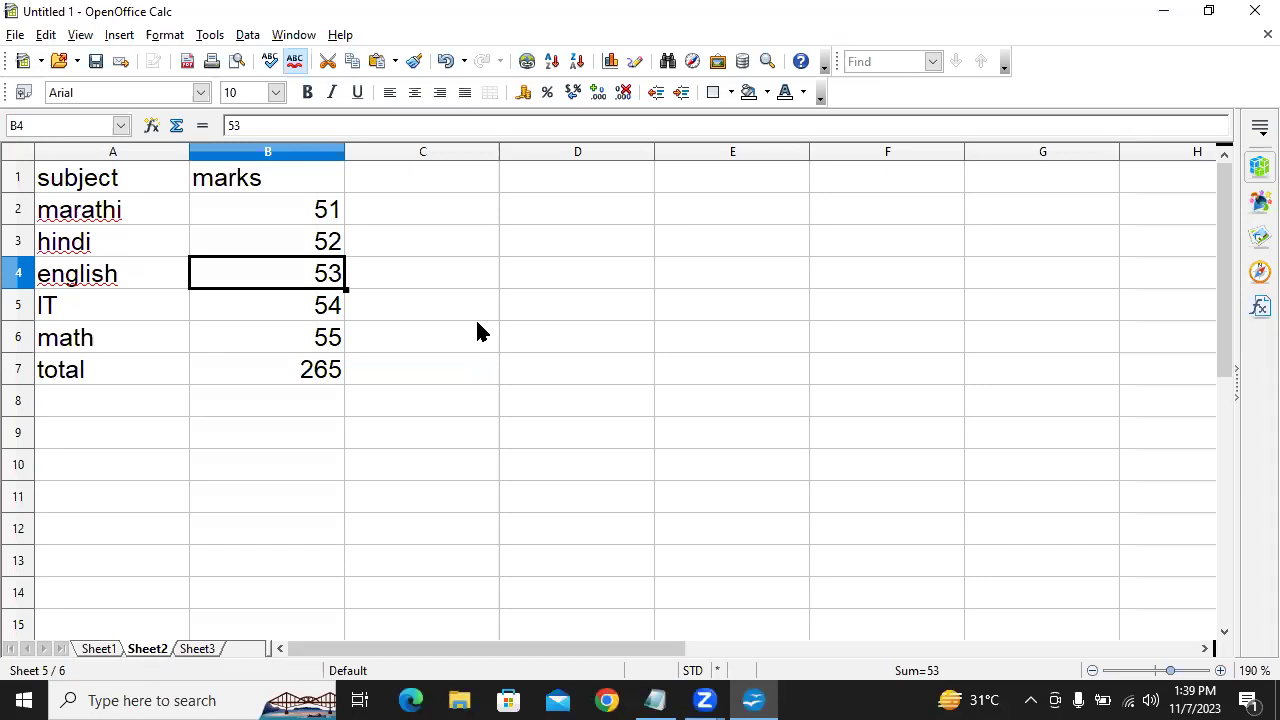
click(309, 218)
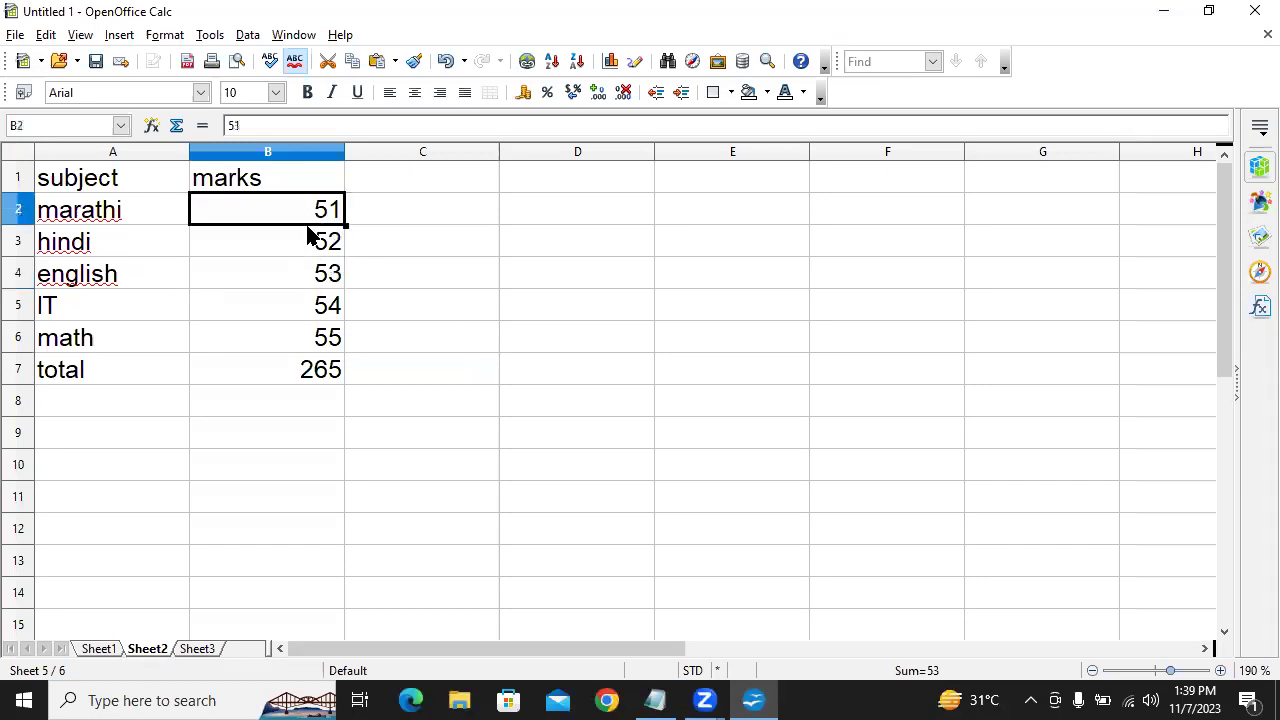
drag(309, 235, 309, 366)
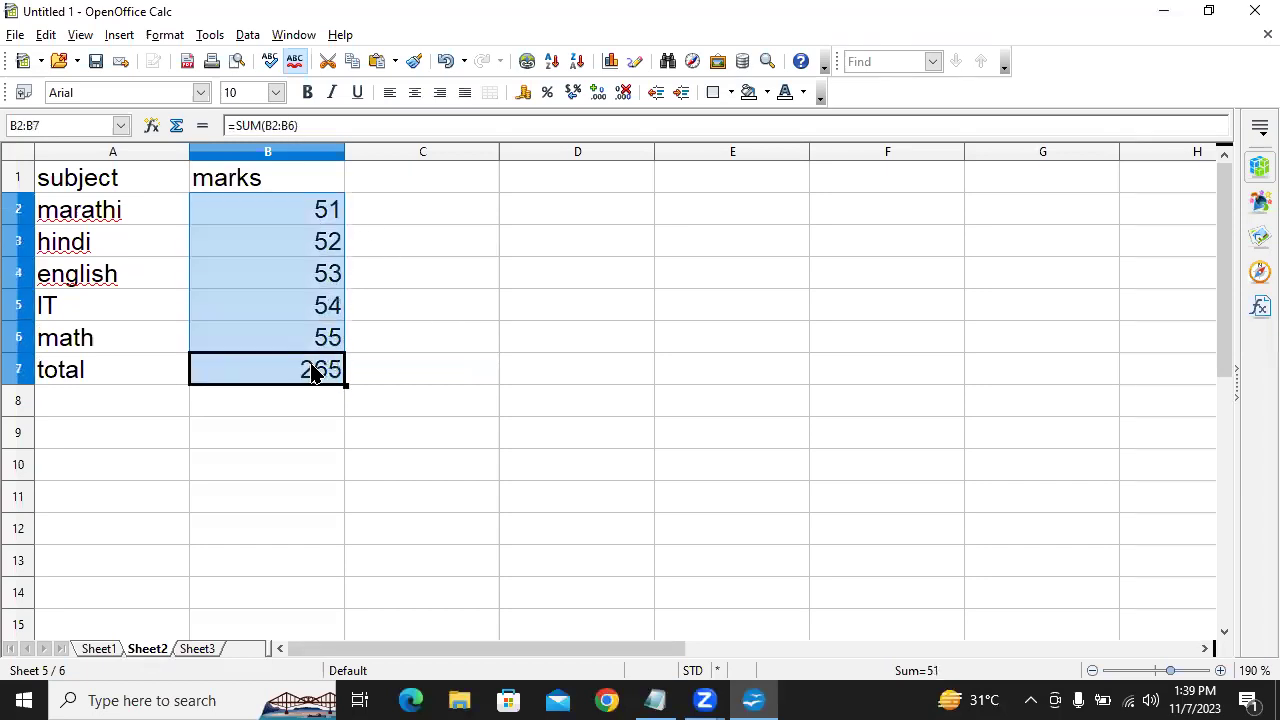
click(325, 280)
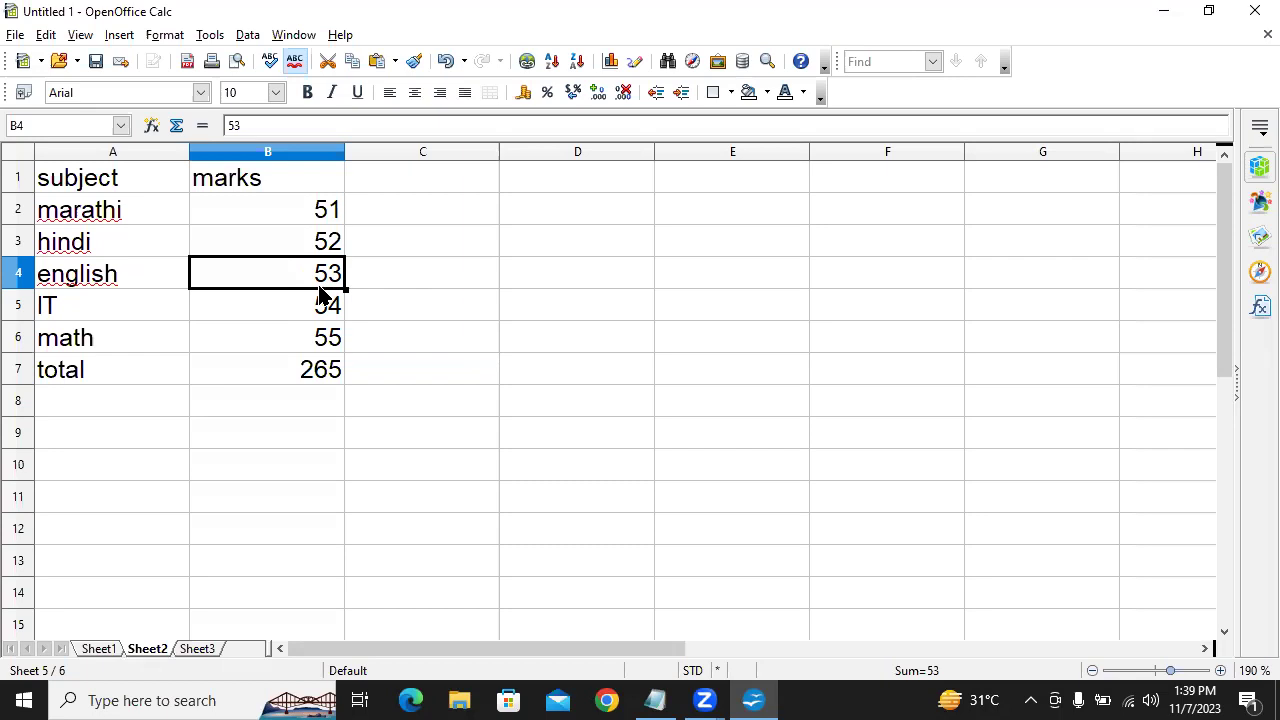
Switch to Notepad to check the solver entry in the topic list, and return to the OpenOffice Calc spreadsheet.
key(alt+Tab)
click(188, 490)
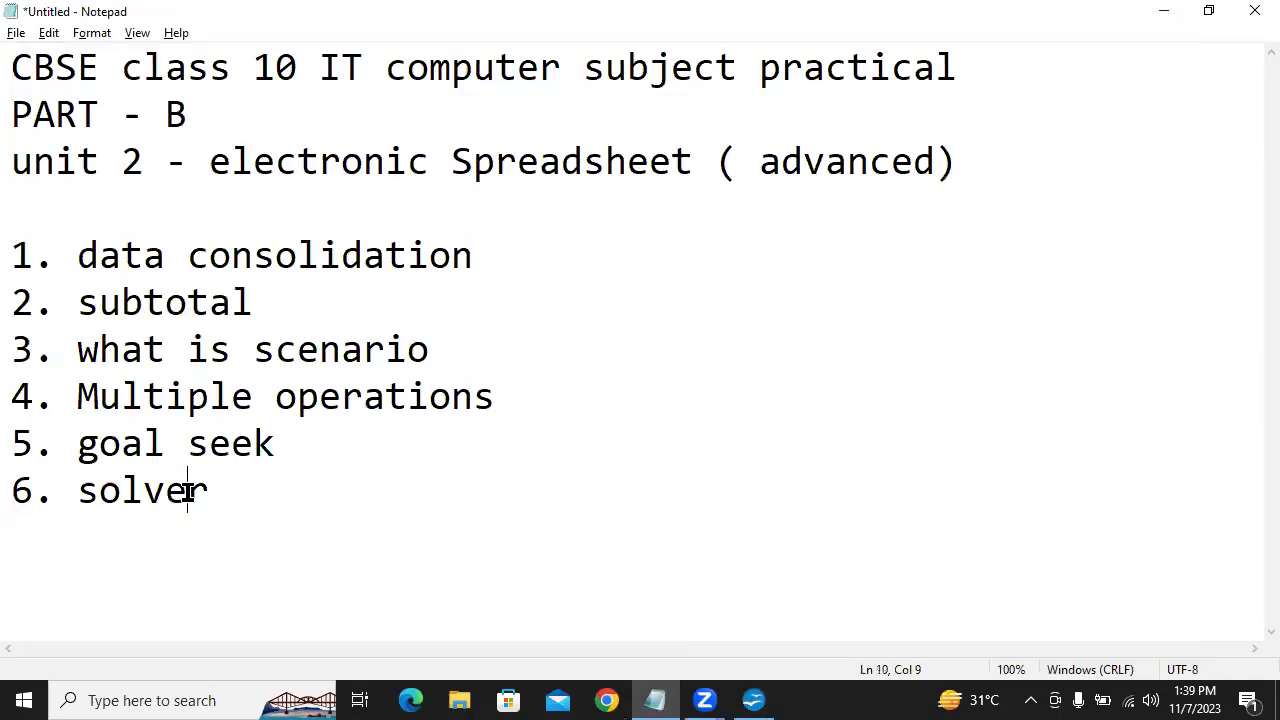
double_click(188, 490)
key(alt+Tab)
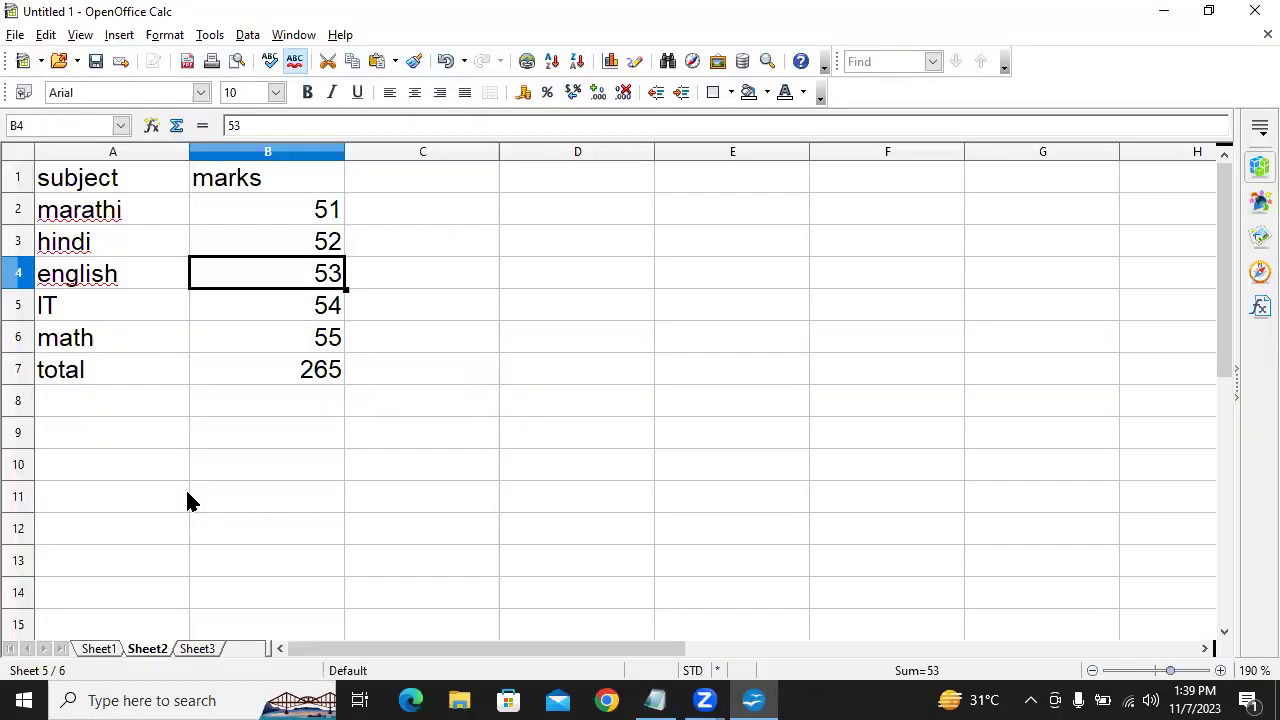
Delete the total label and its sum from A7:B7.
click(81, 366)
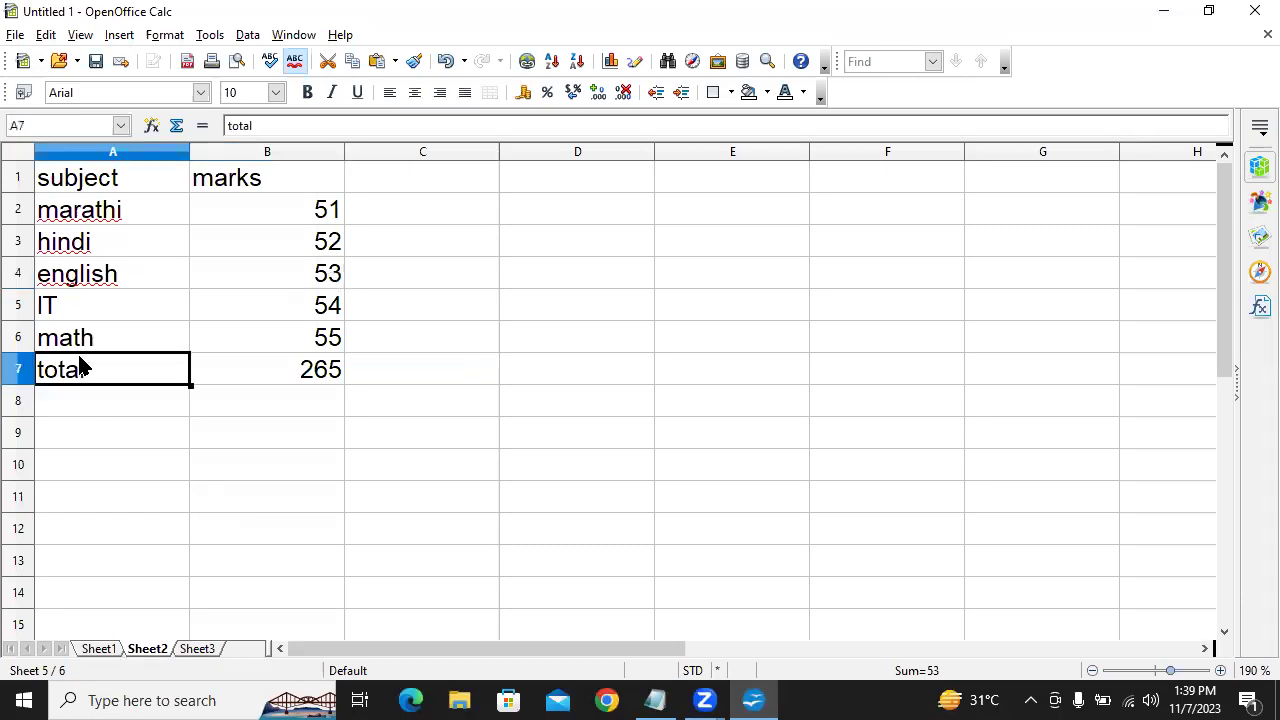
key(shift+Right)
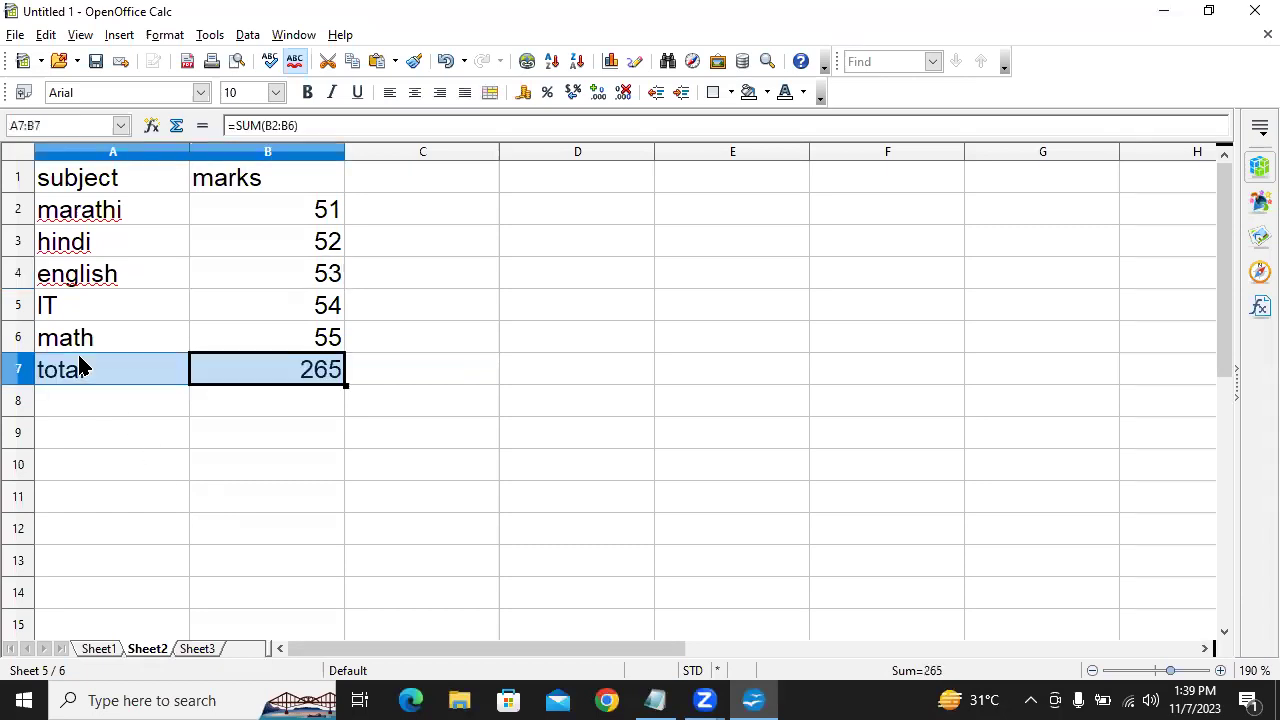
key(BackSpace)
key(Return)
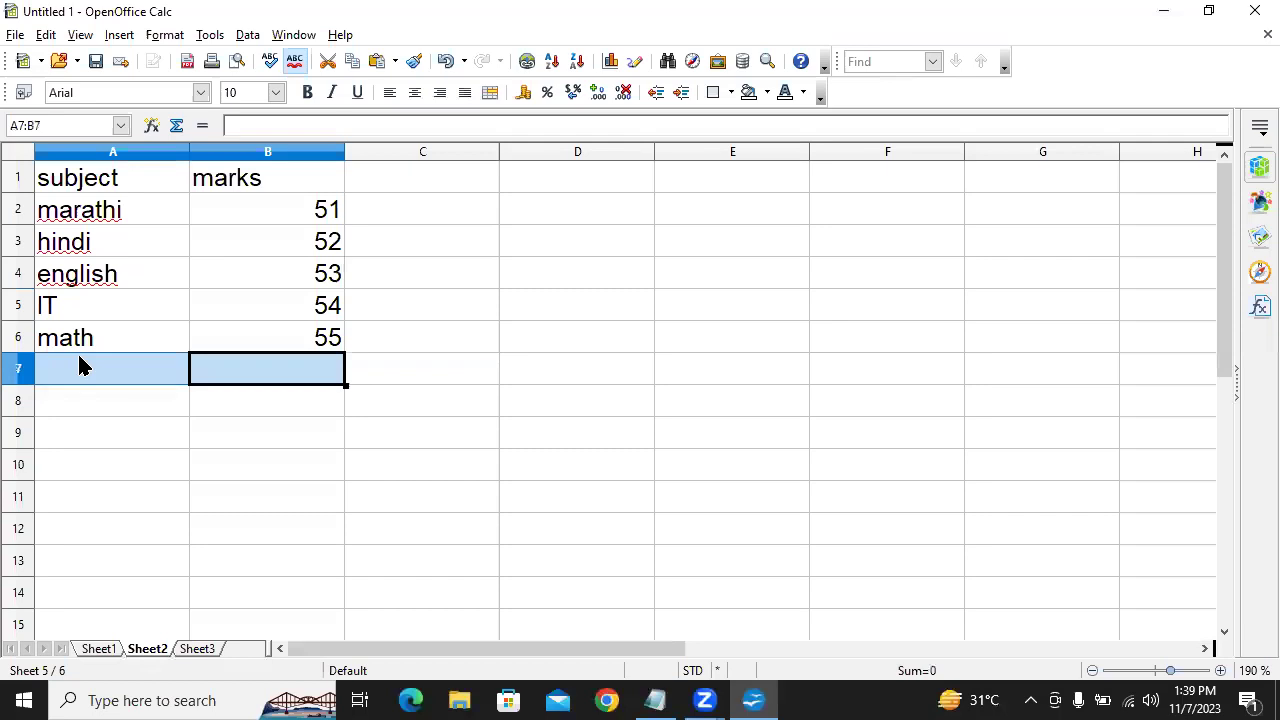
Add the subjects history, sci and sports in A7:A9.
key(Down)
key(Left)
key(Up)
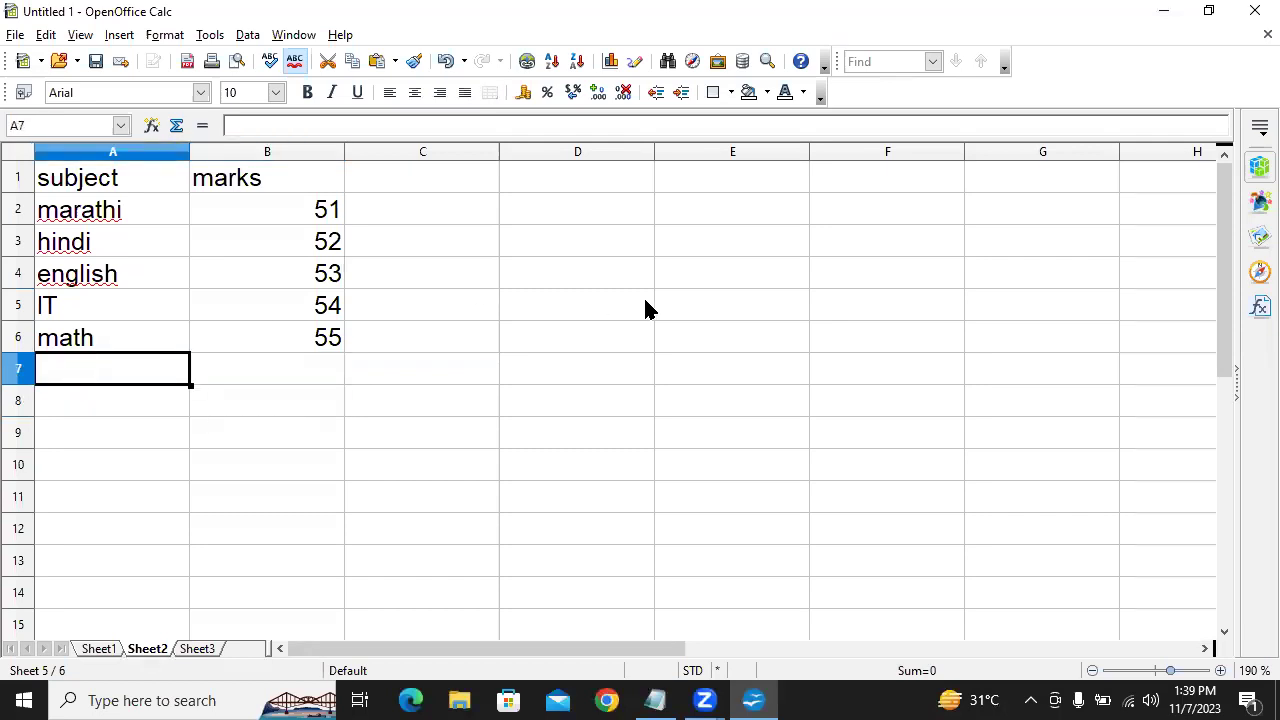
text(history)
key(Return)
text(sci)
key(Return)
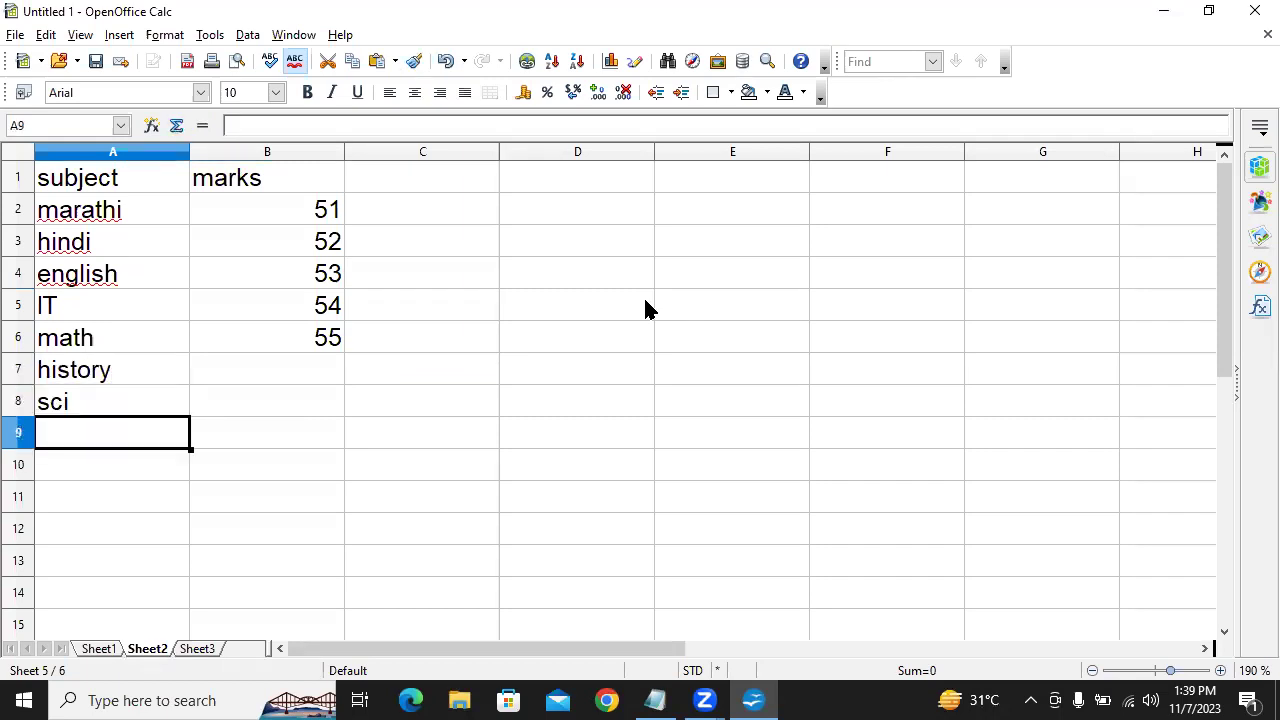
text(sports)
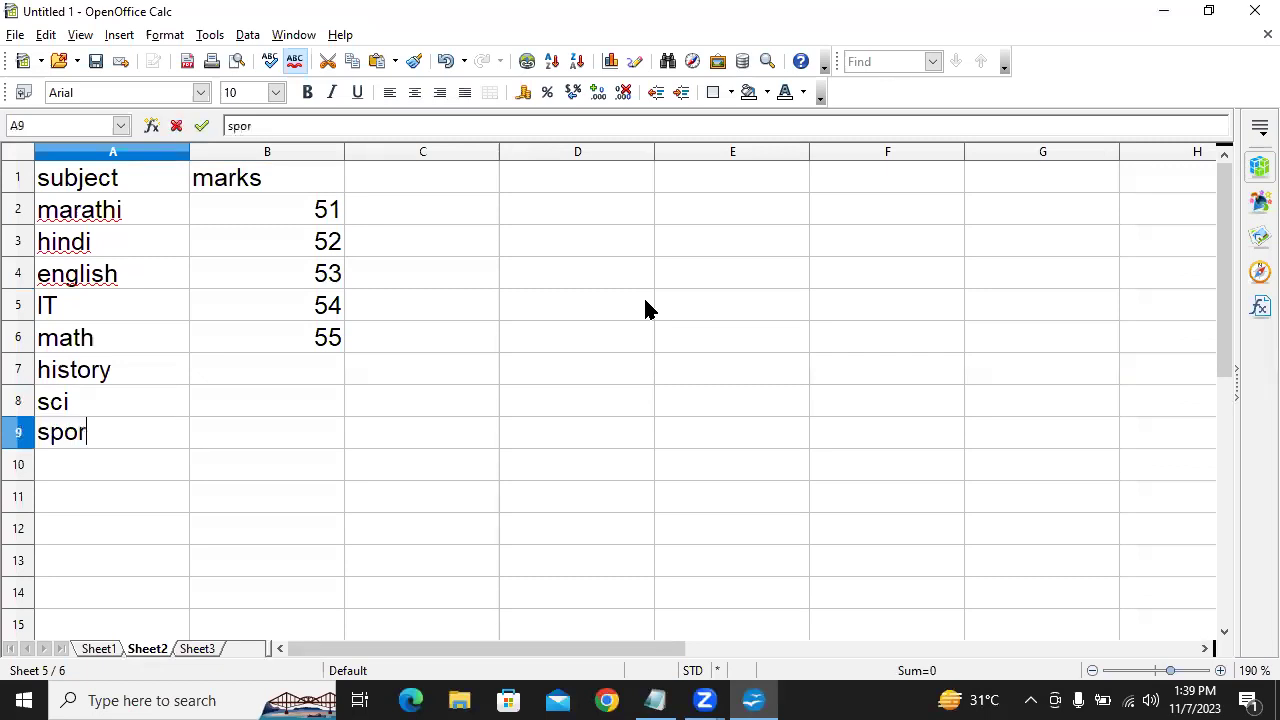
key(Return)
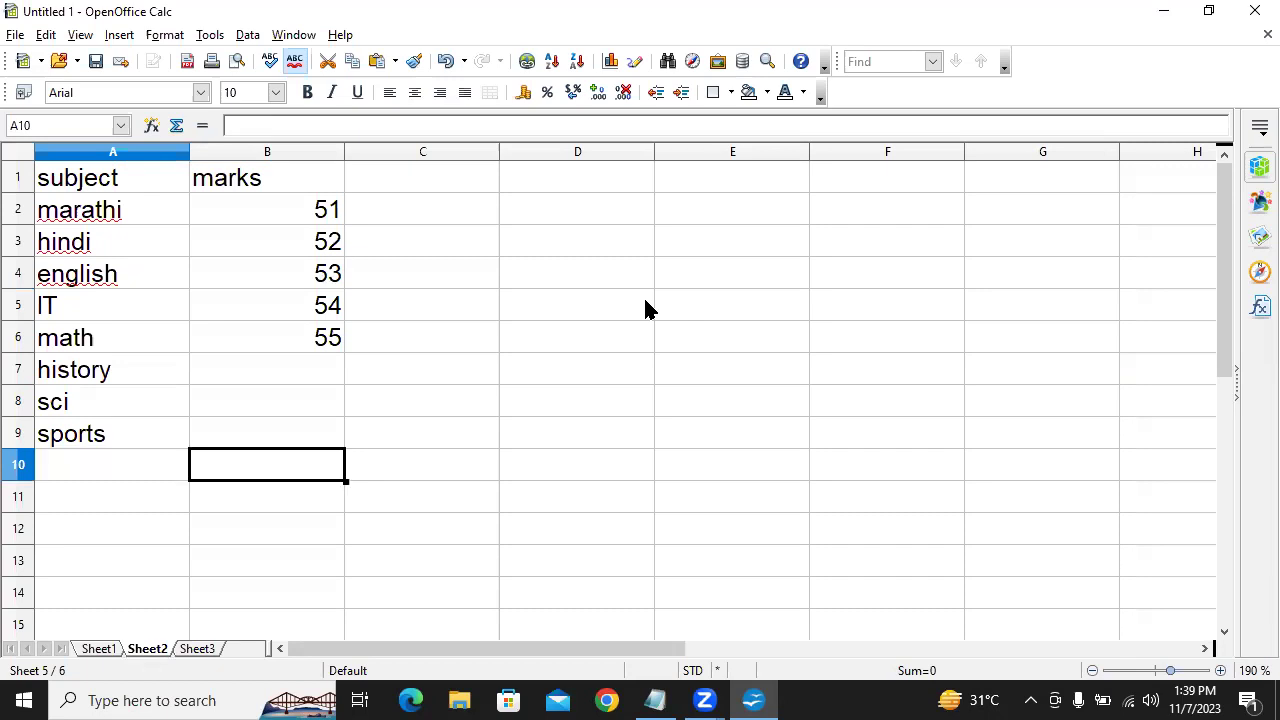
Enter the marks 57, 58 and 59 for history, sci and sports in B7:B9.
key(Right)
key(Up)
key(Up)
key(Up)
text(57)
key(Return)
text(58)
key(Return)
text(59)
key(Return)
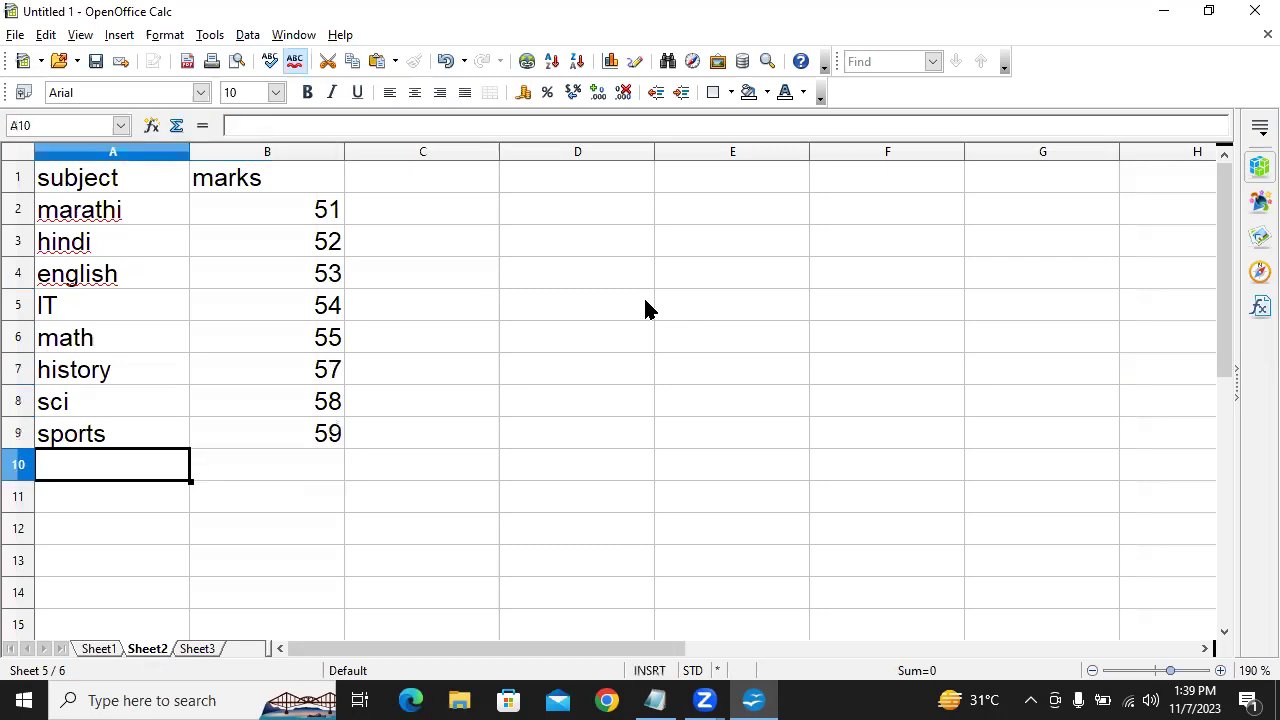
Add a total row in row 10 with the sum of the marks B2:B9 in B10.
text(total)
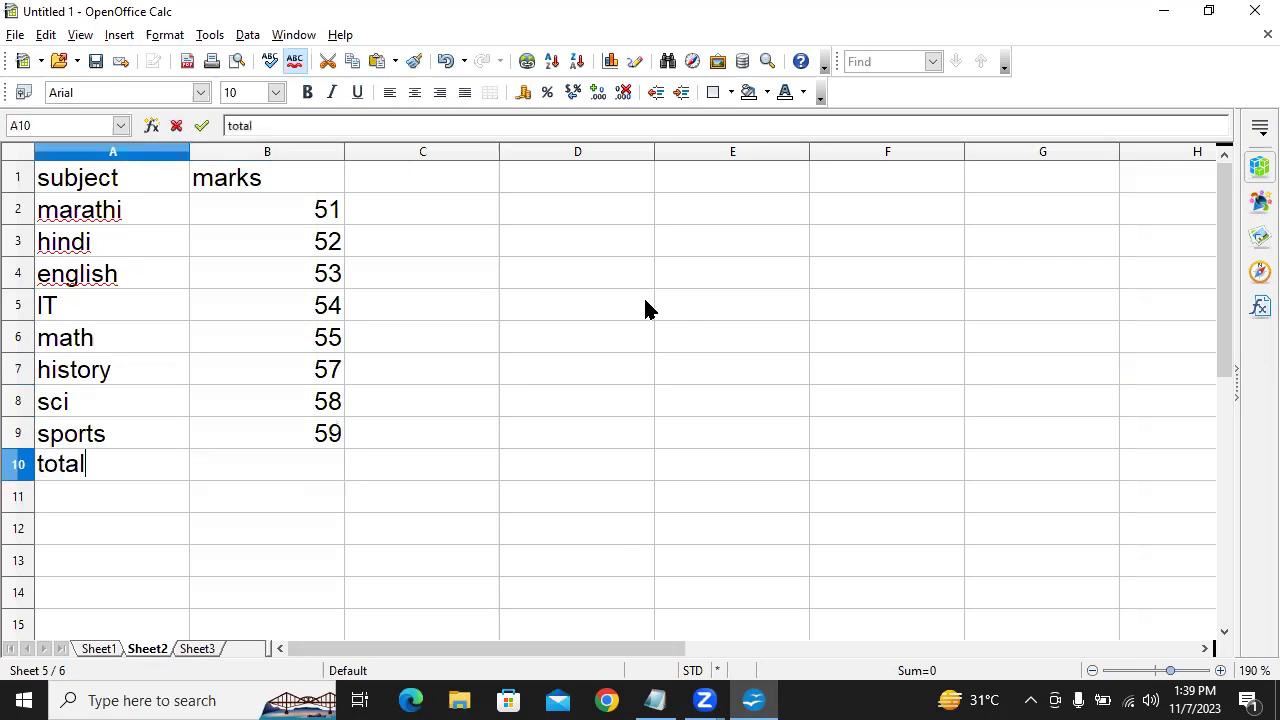
key(Tab)
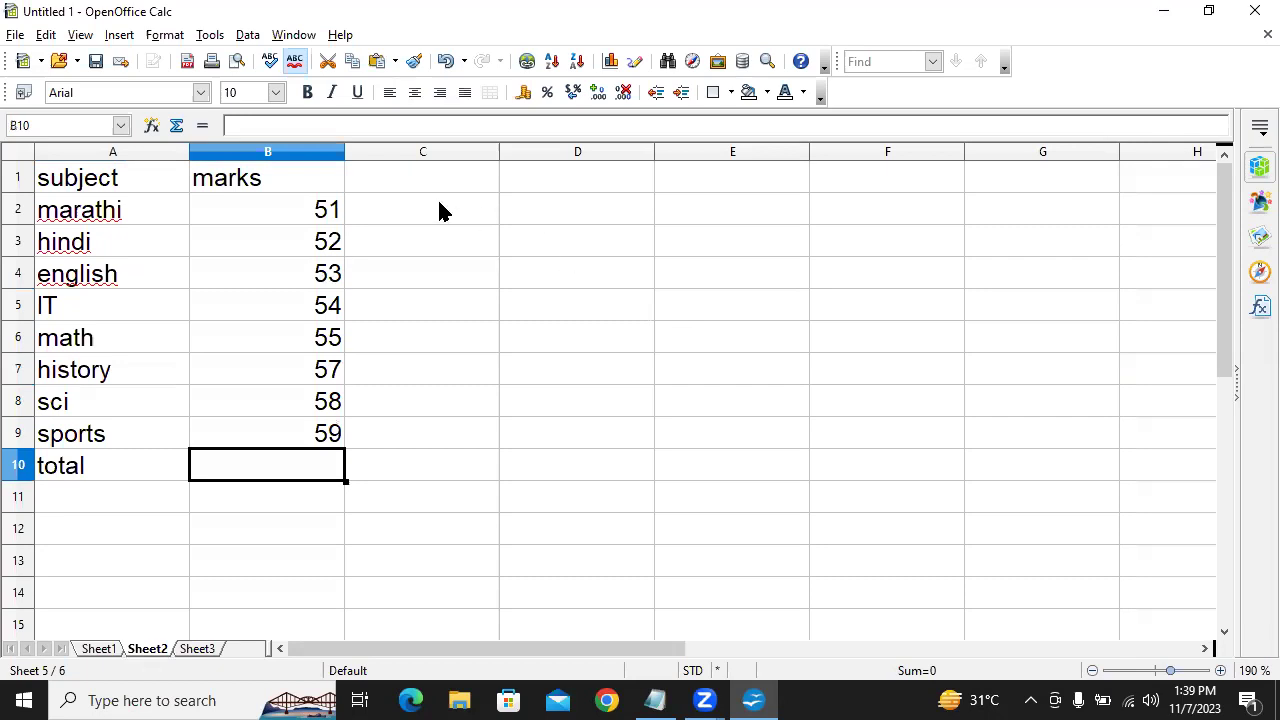
click(176, 126)
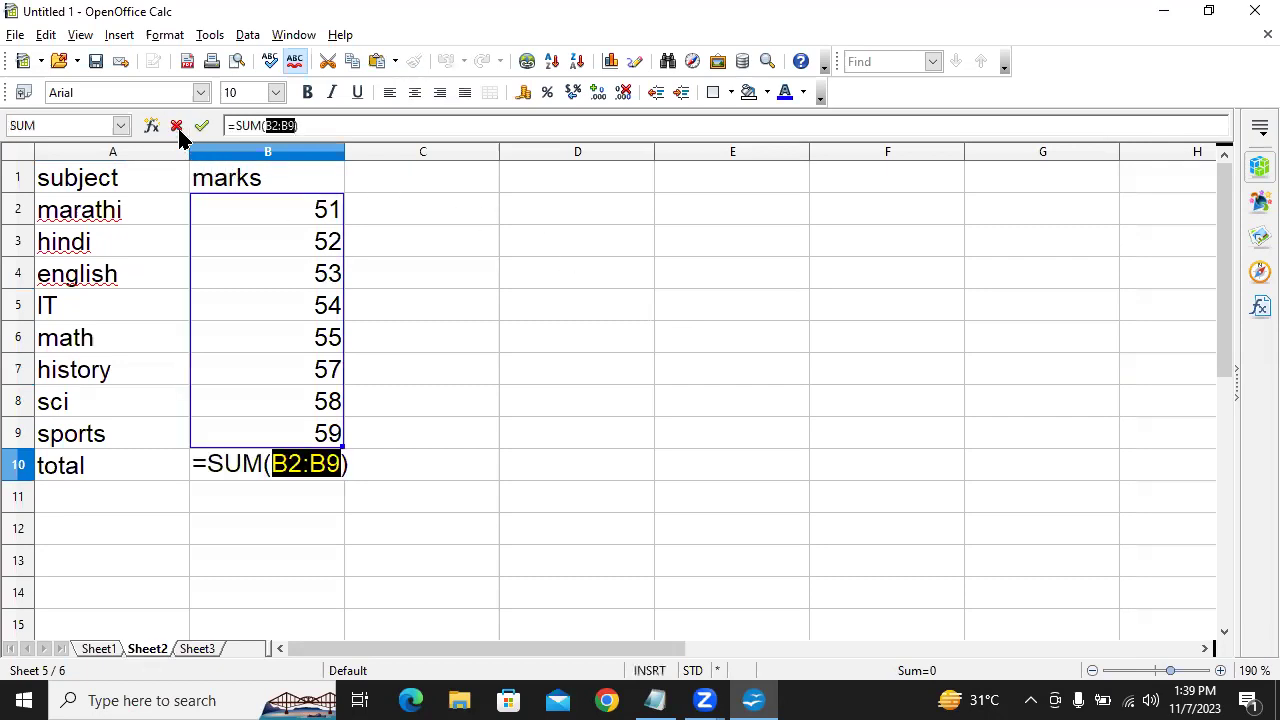
key(Return)
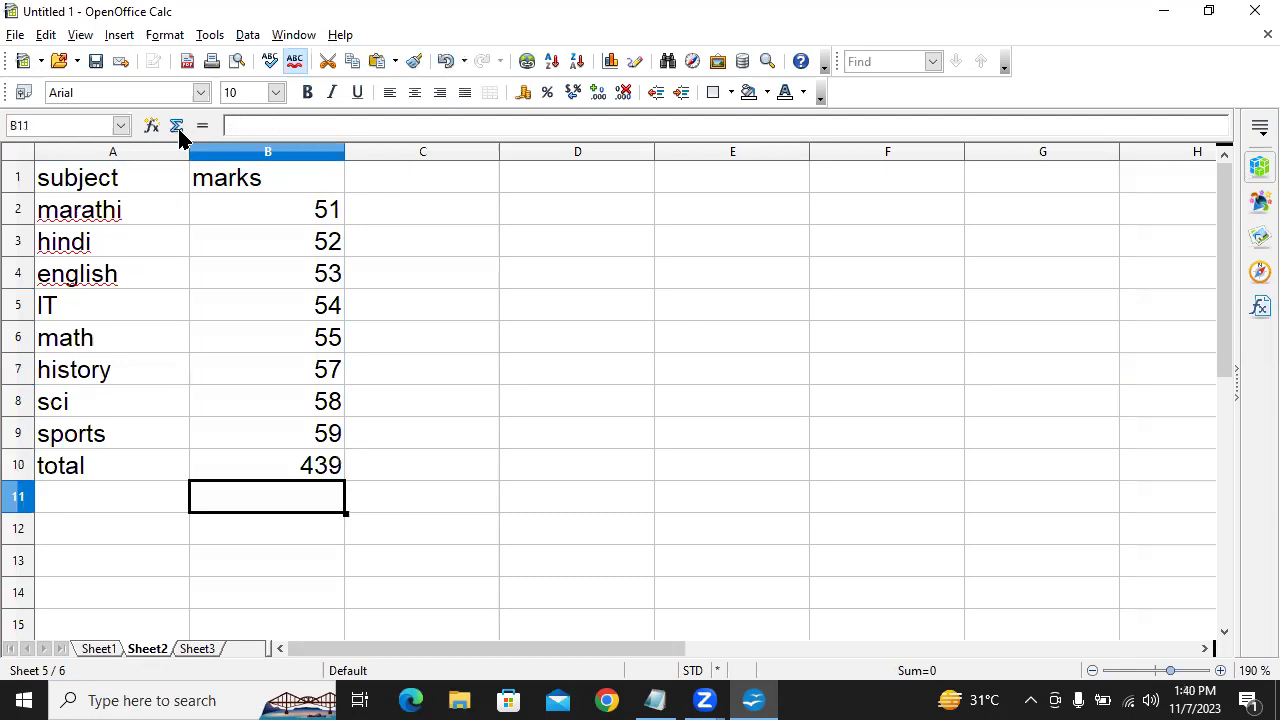
Set the marks for hindi, IT and sci to 0 in B3, B5 and B8.
click(322, 272)
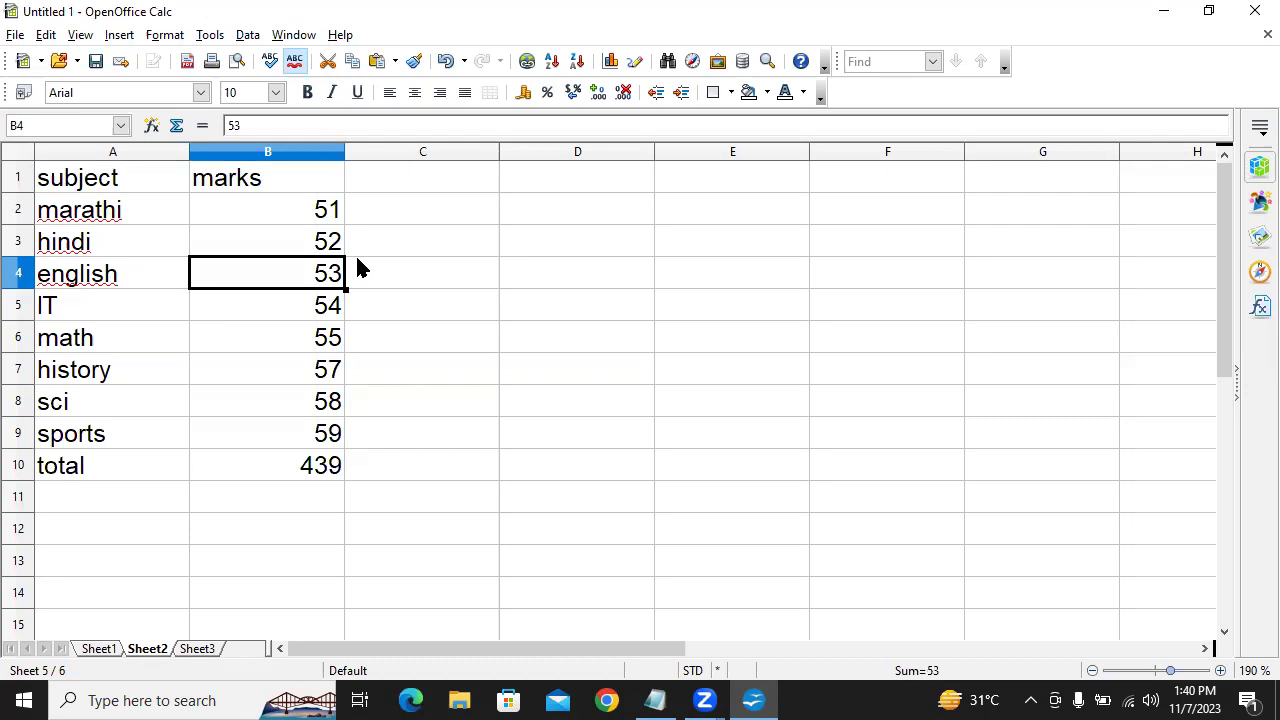
key(Up)
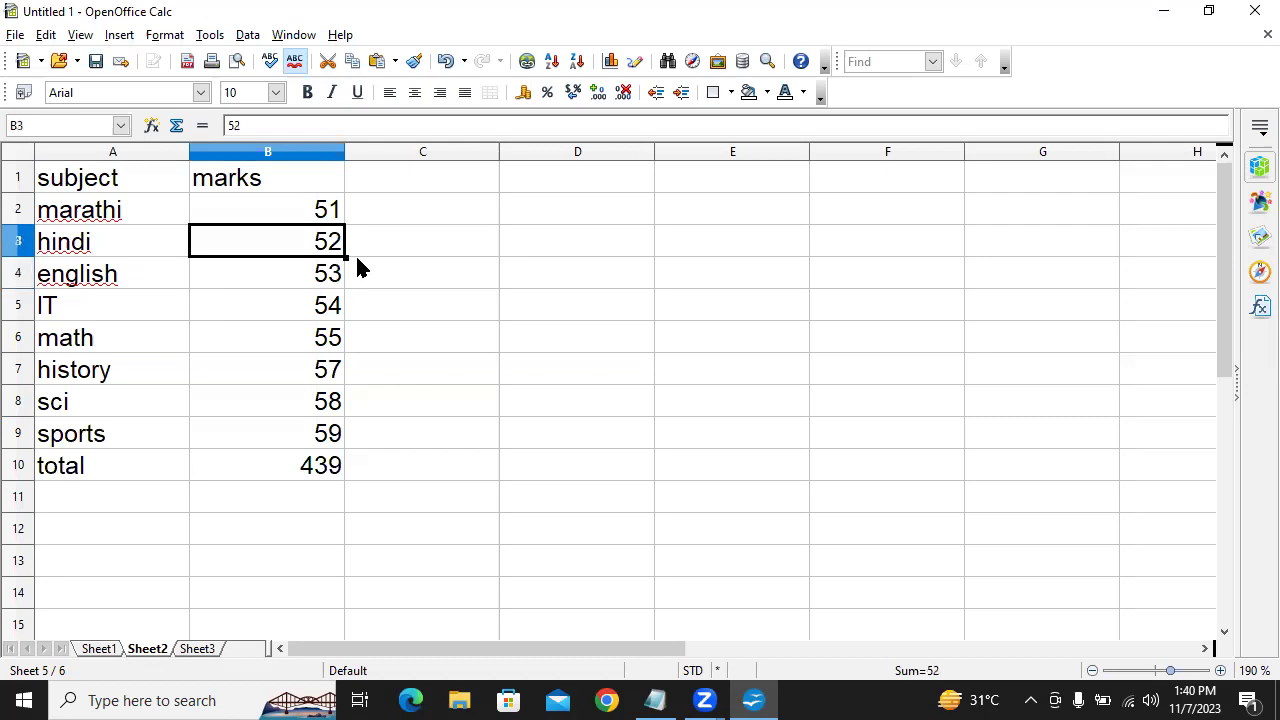
text(0)
key(Return)
key(Down)
key(Down)
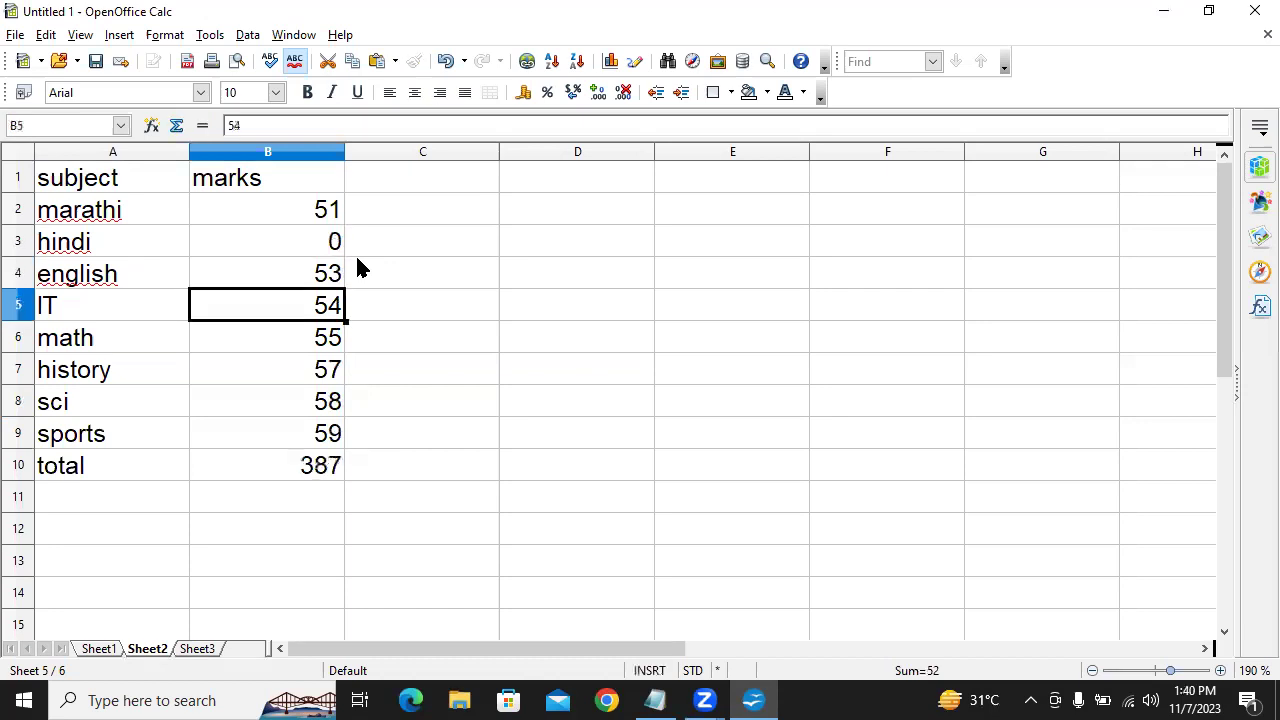
key(Up)
text(0)
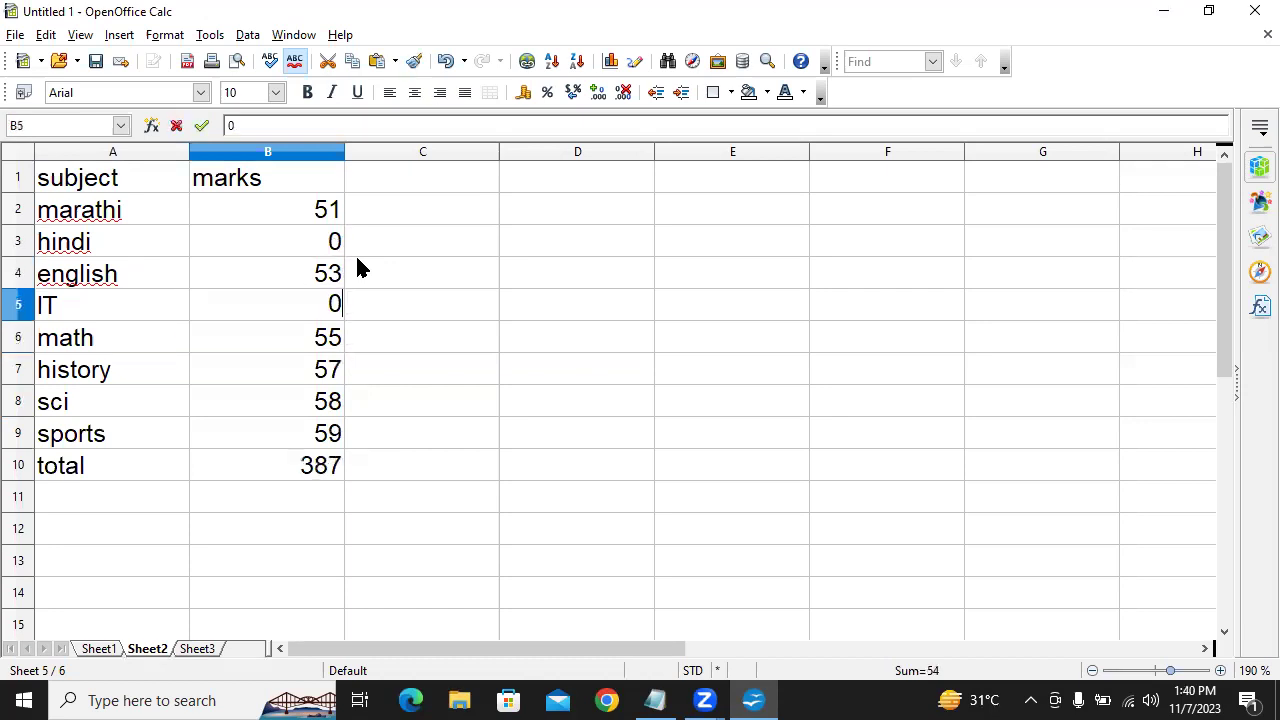
key(Return)
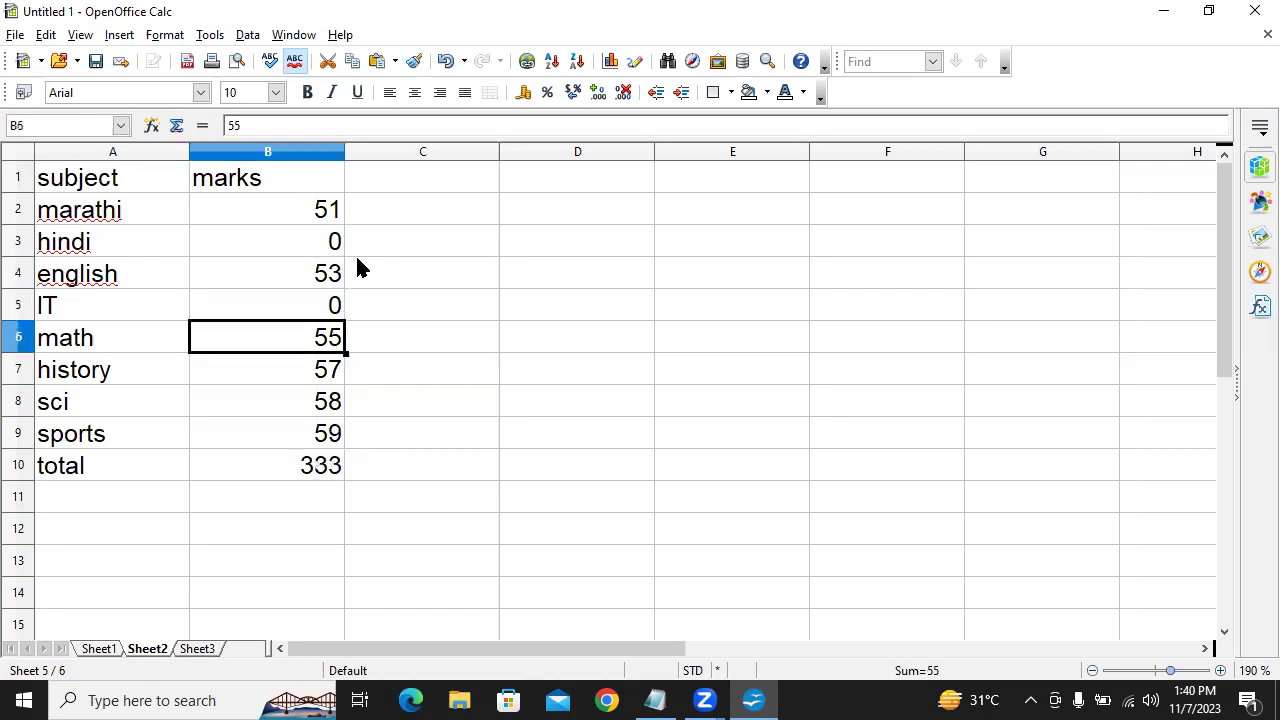
key(Down)
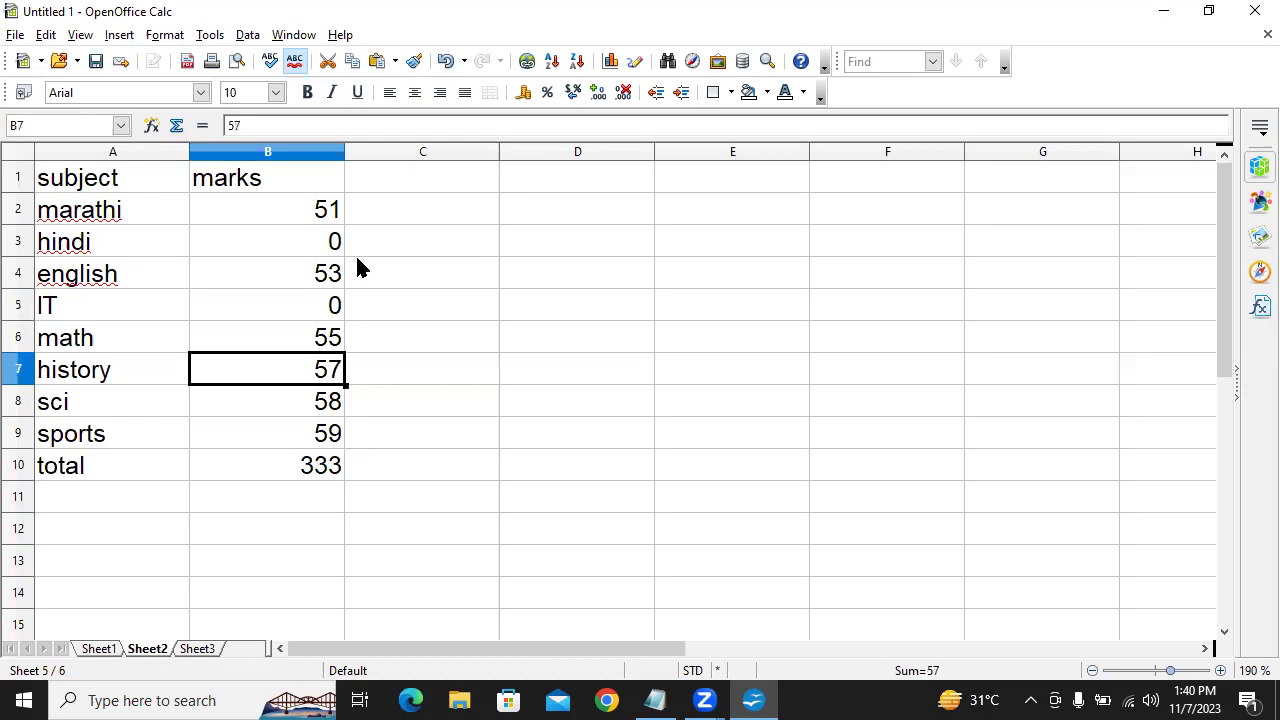
key(Down)
text(0)
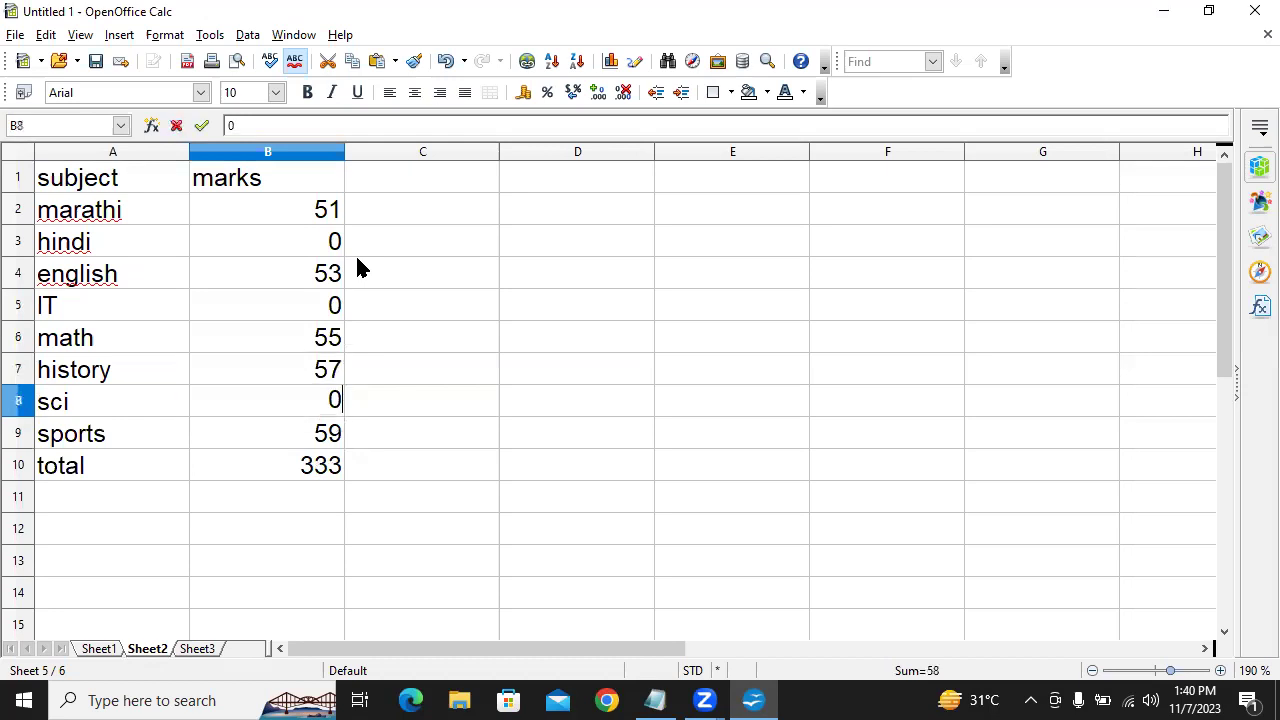
key(Return)
key(Down)
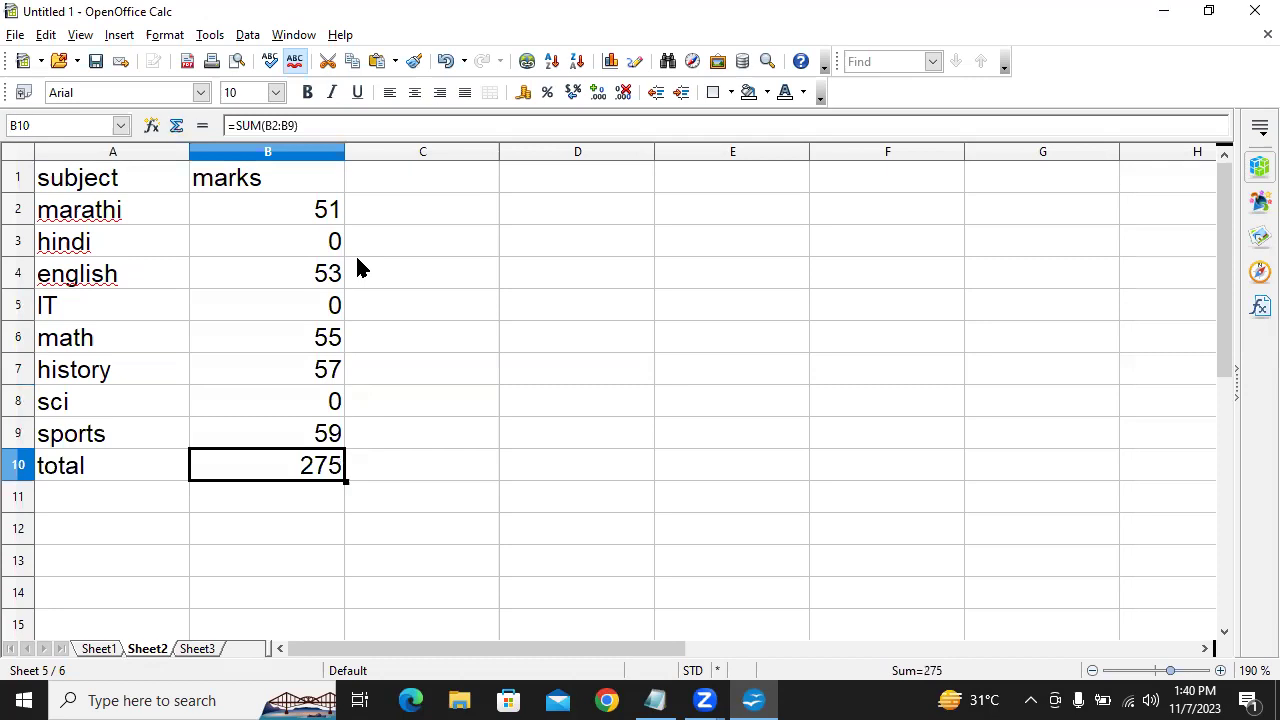
key(Right)
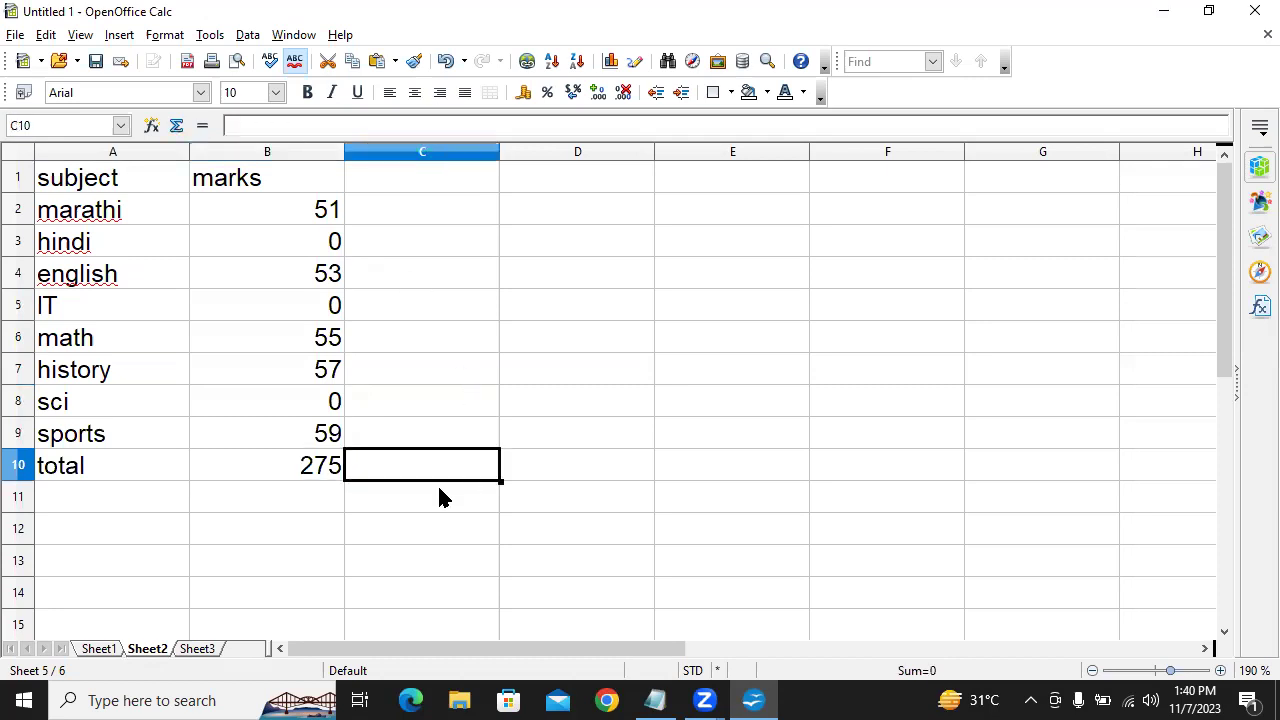
Start Solver on the total in B10 and set the result to optimize to the value 400.
click(323, 472)
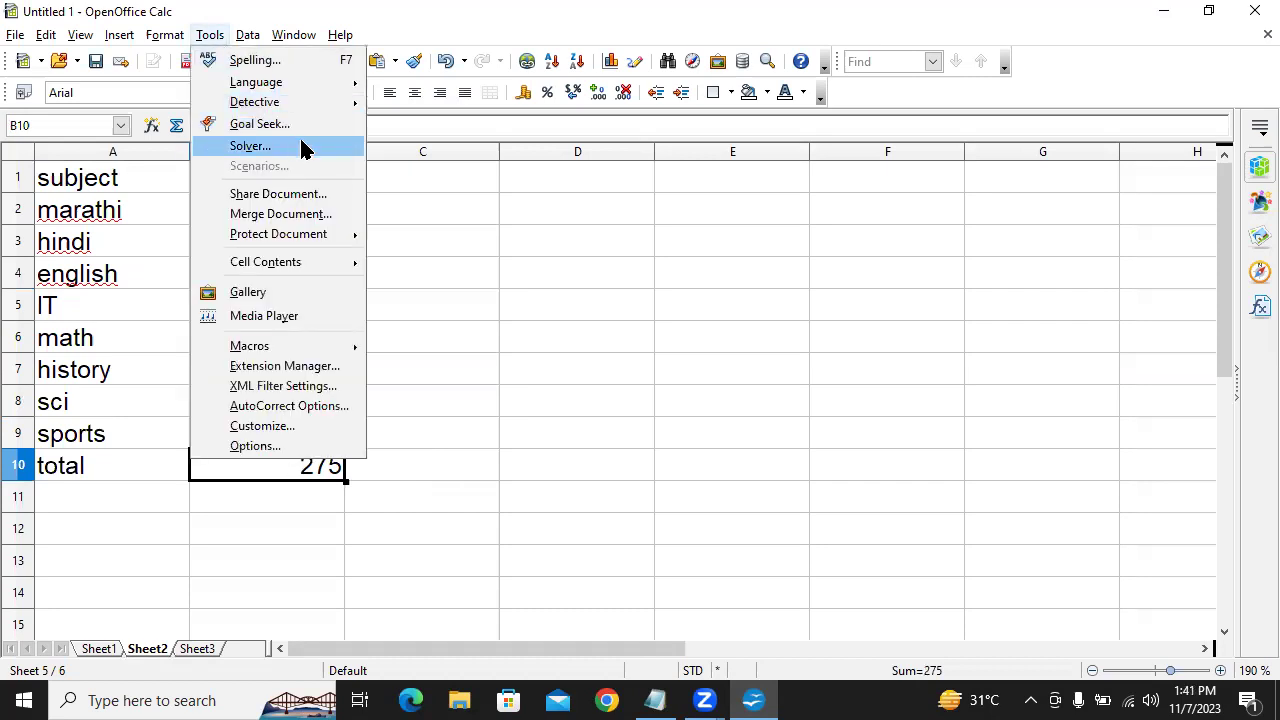
click(250, 146)
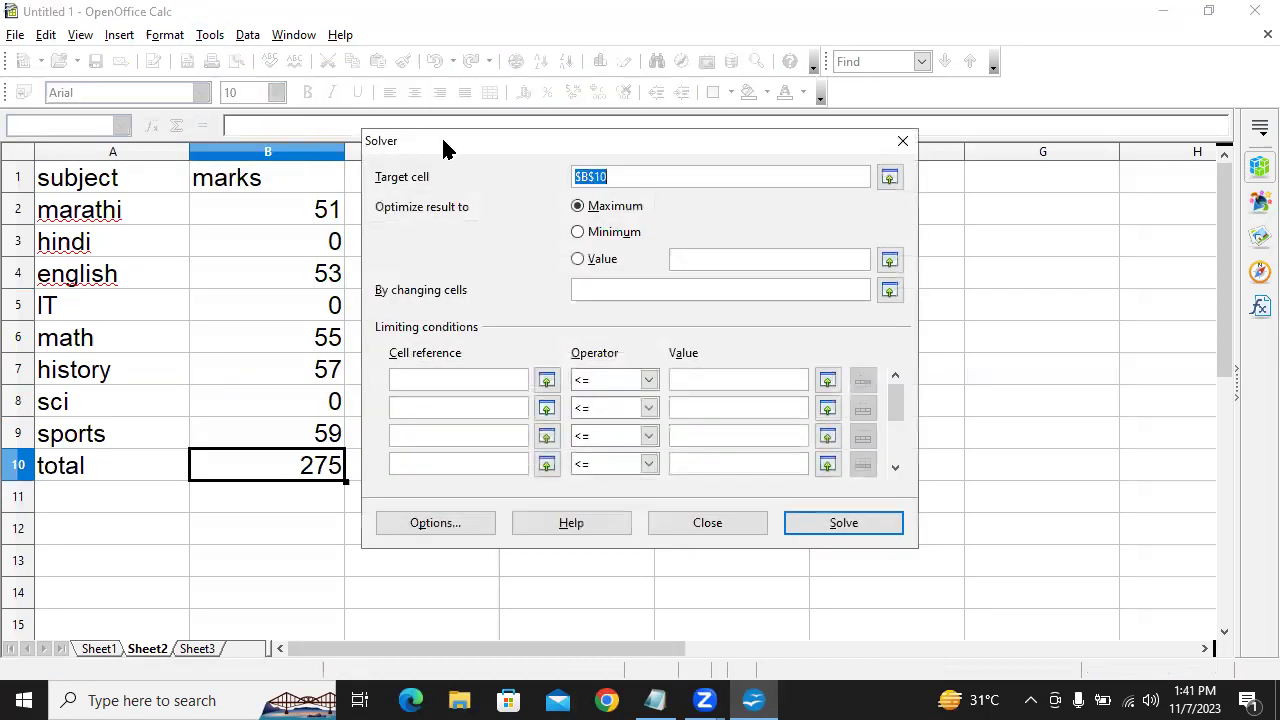
drag(447, 142, 540, 104)
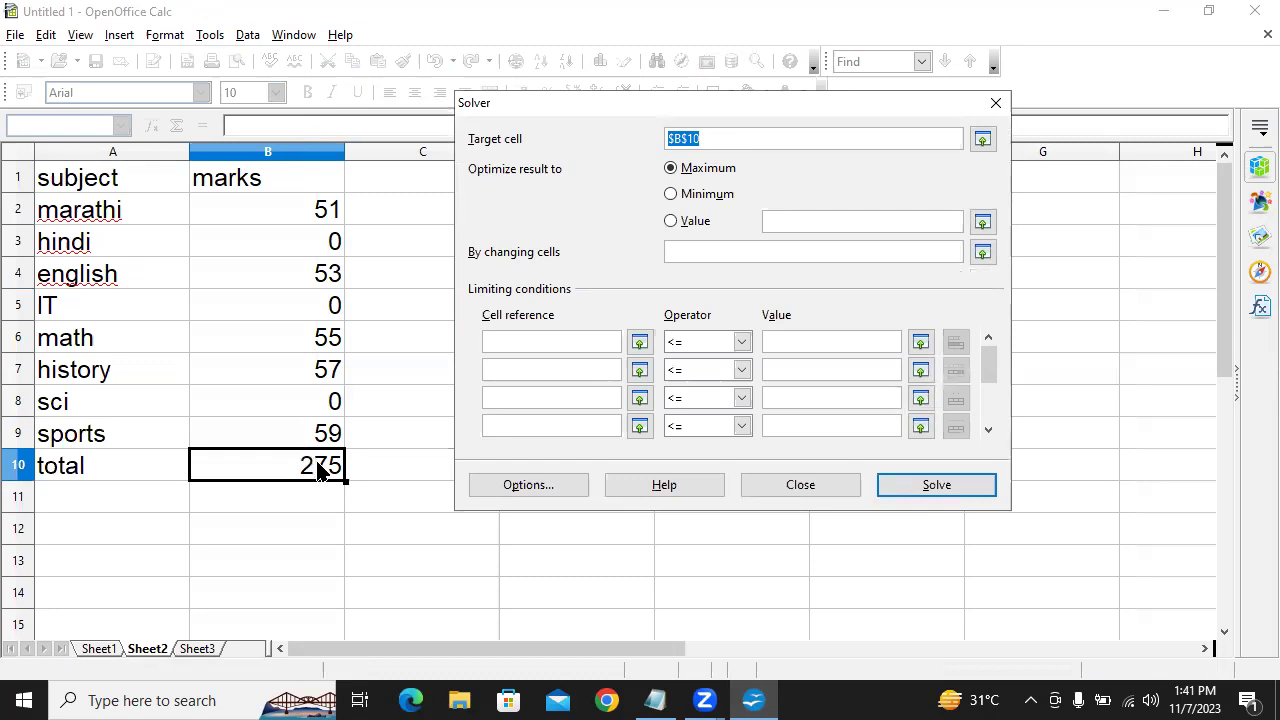
click(670, 221)
click(795, 225)
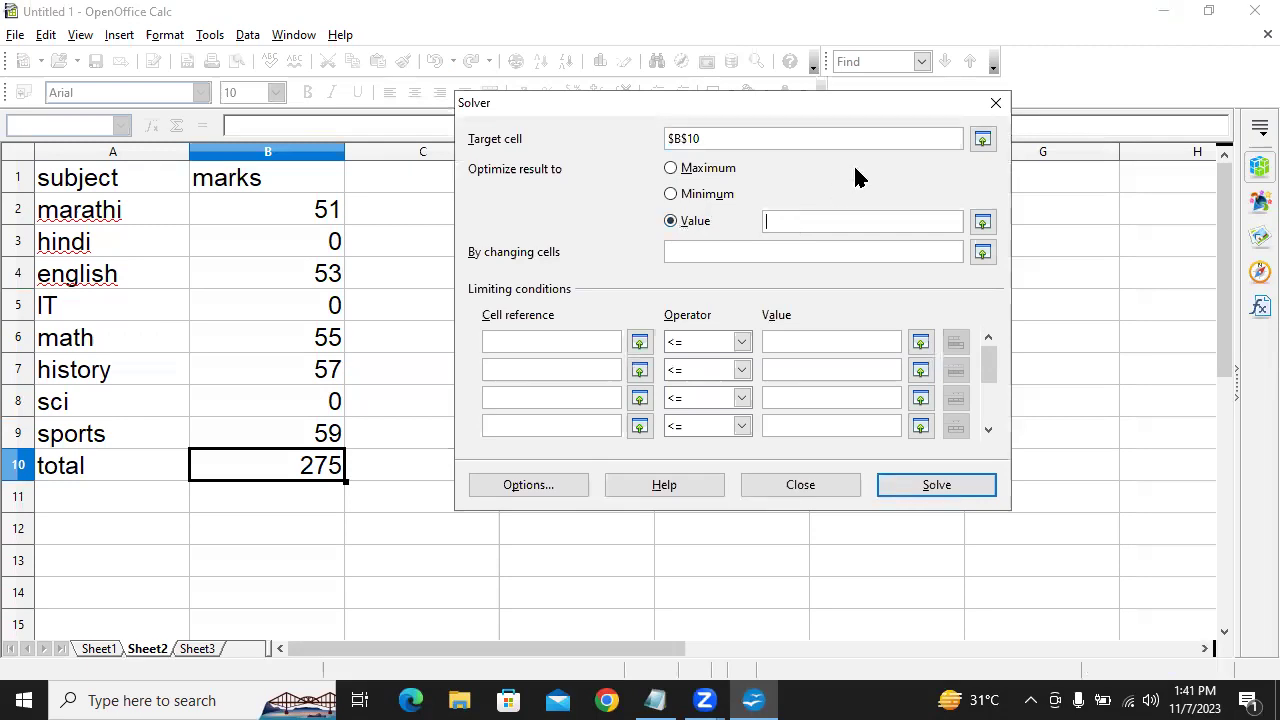
text(400)
Add a first limiting condition requiring B3 >= B5.
click(532, 339)
click(313, 242)
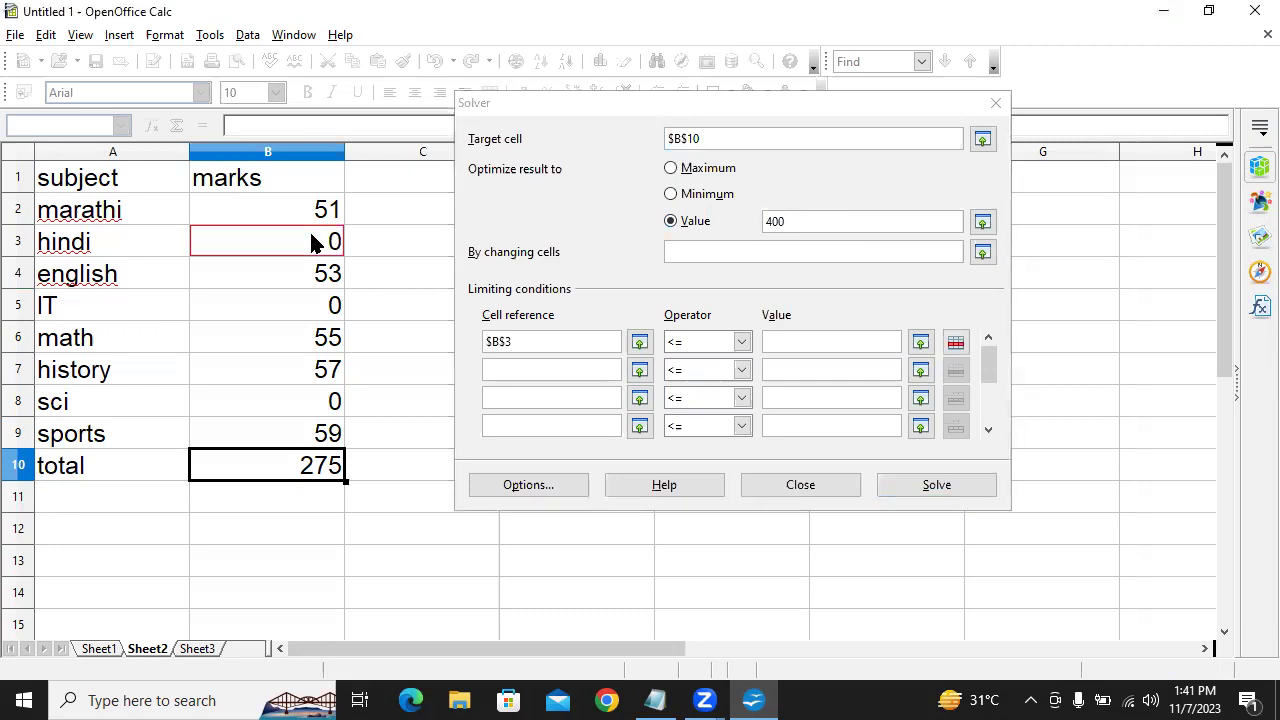
click(746, 344)
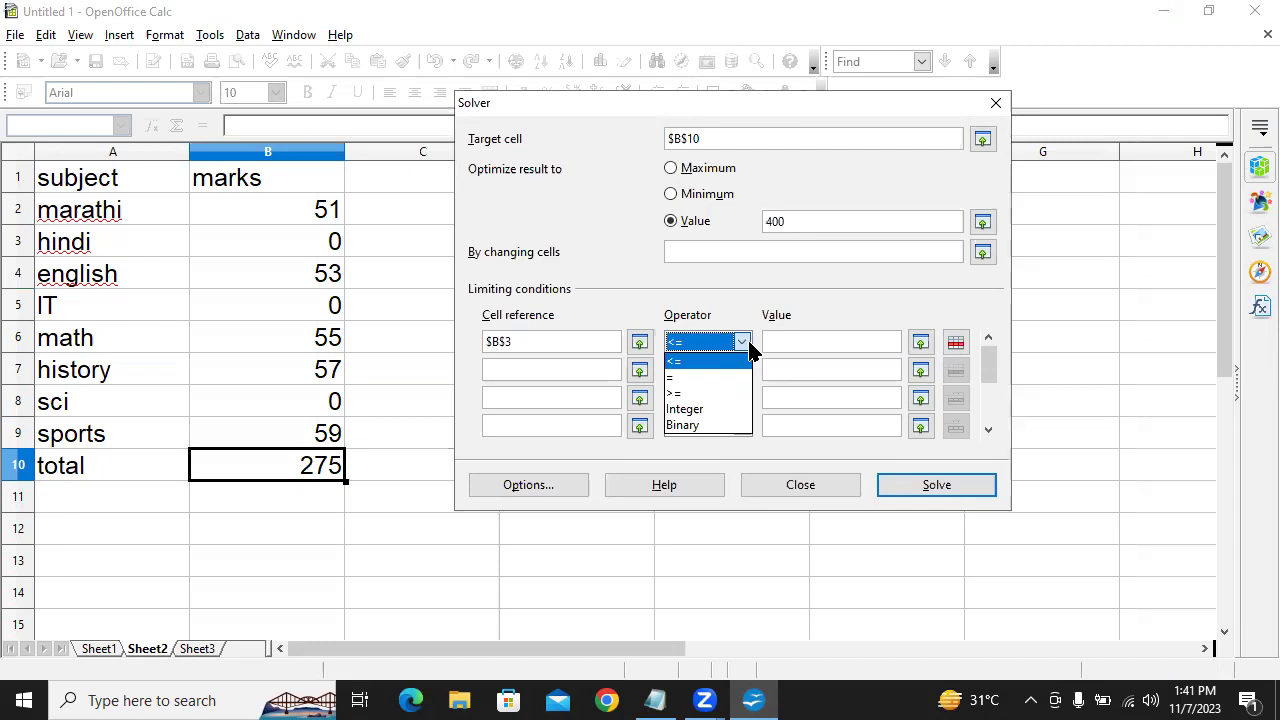
click(687, 395)
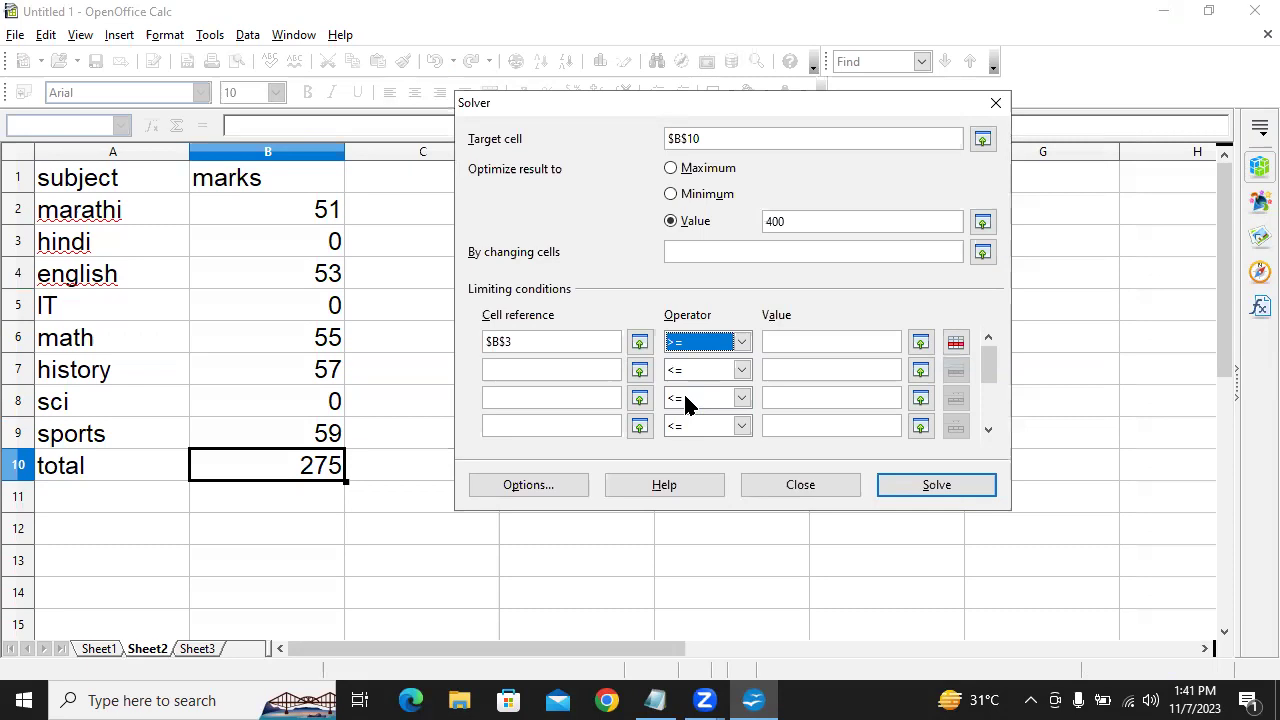
click(796, 342)
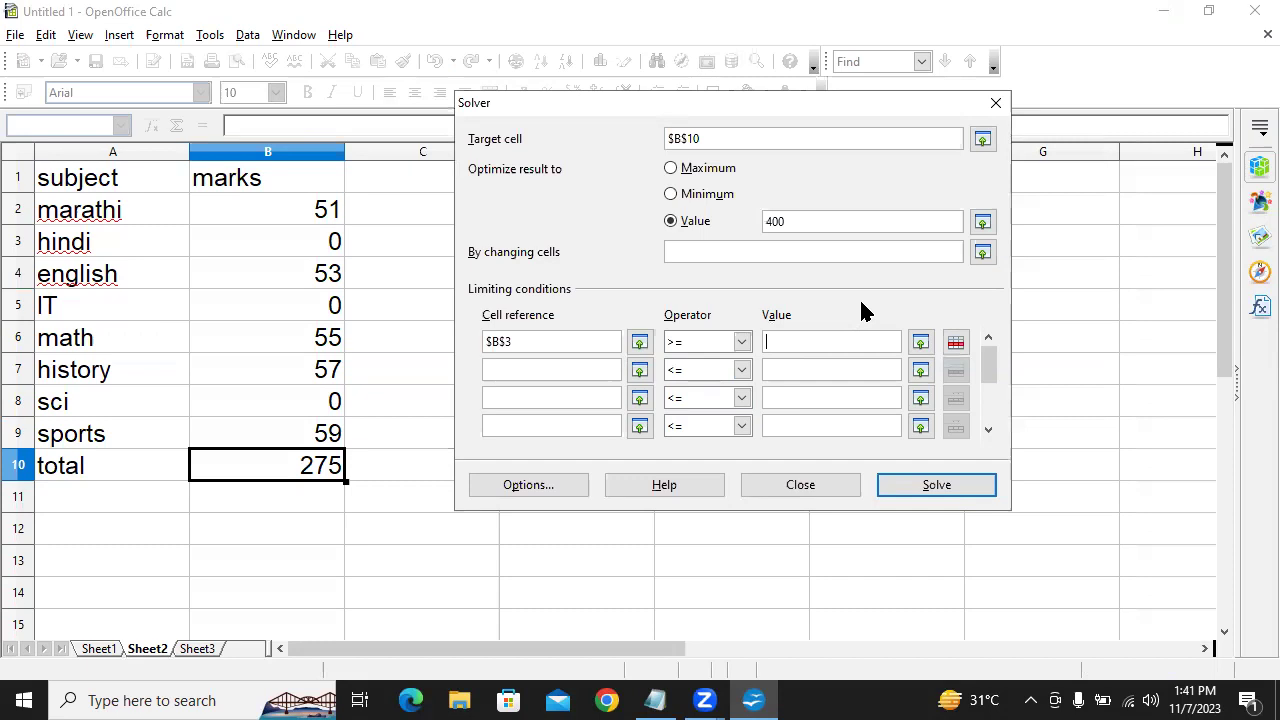
click(812, 342)
text(50)
click(306, 302)
Add a second limiting condition requiring B5 <= 60.
click(543, 370)
click(295, 299)
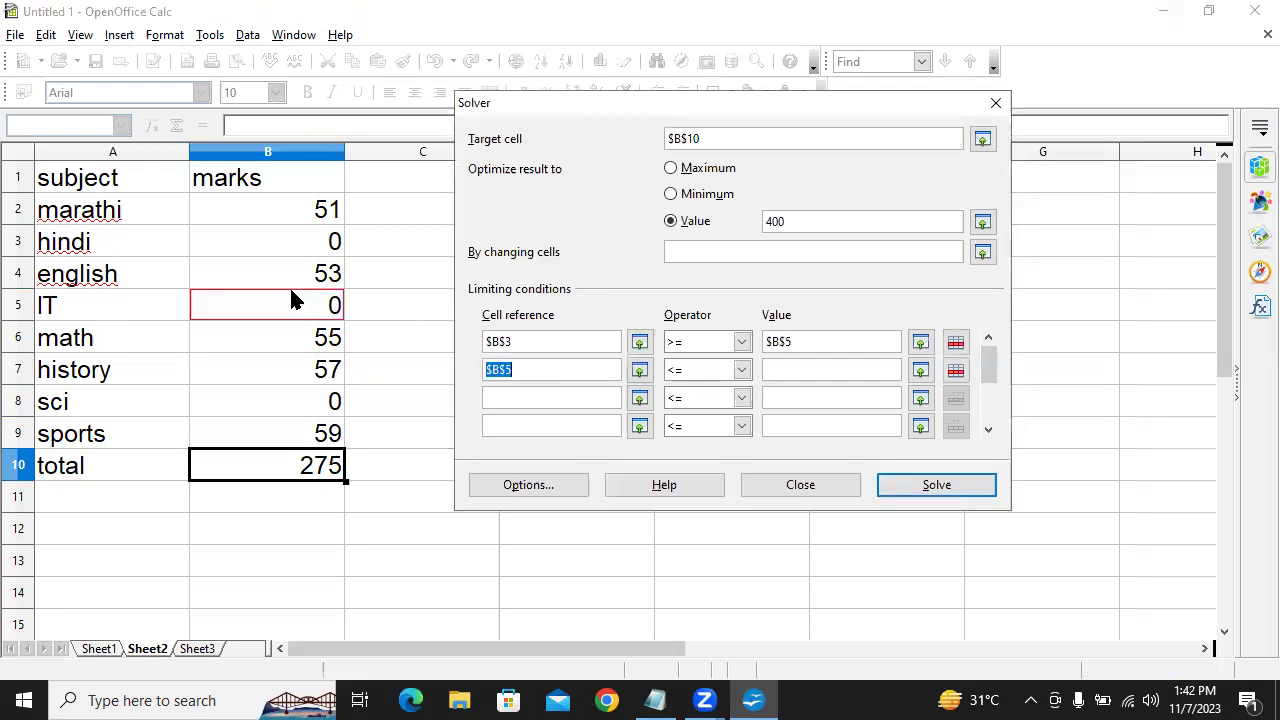
click(797, 373)
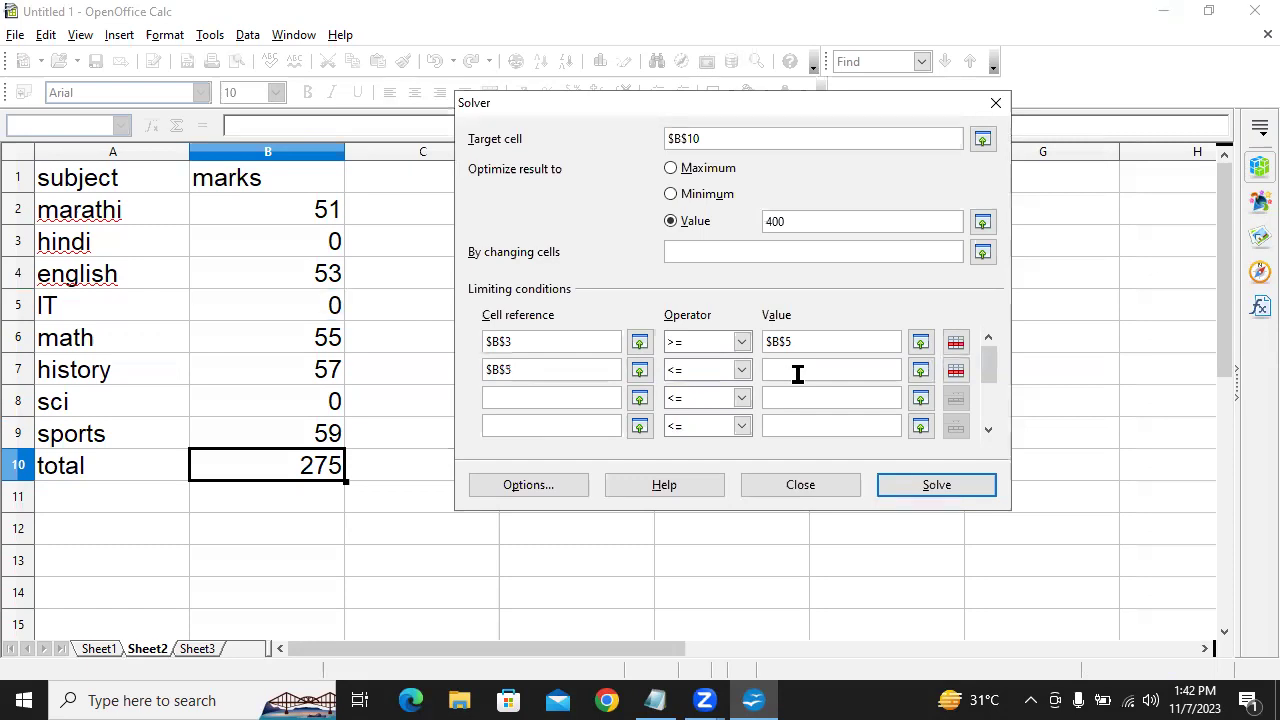
text(60)
Add a third limiting condition requiring B8 = 40.
click(564, 396)
click(333, 405)
click(719, 405)
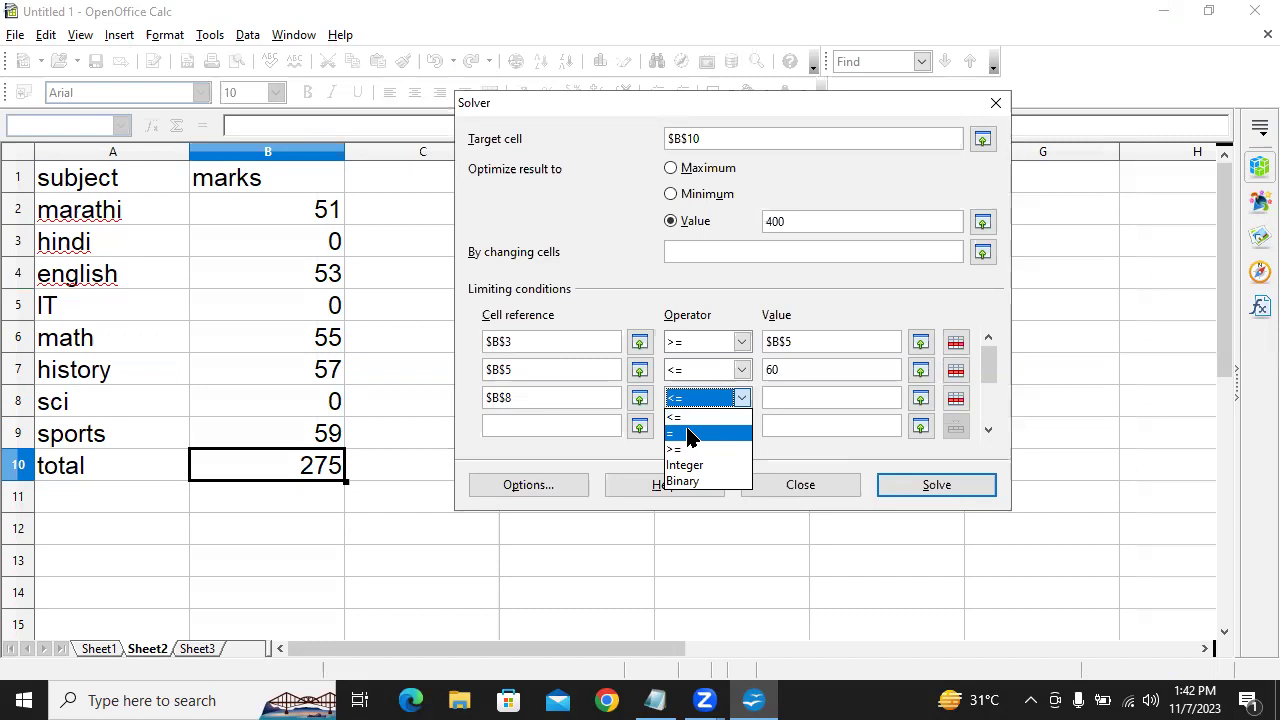
click(690, 436)
click(816, 398)
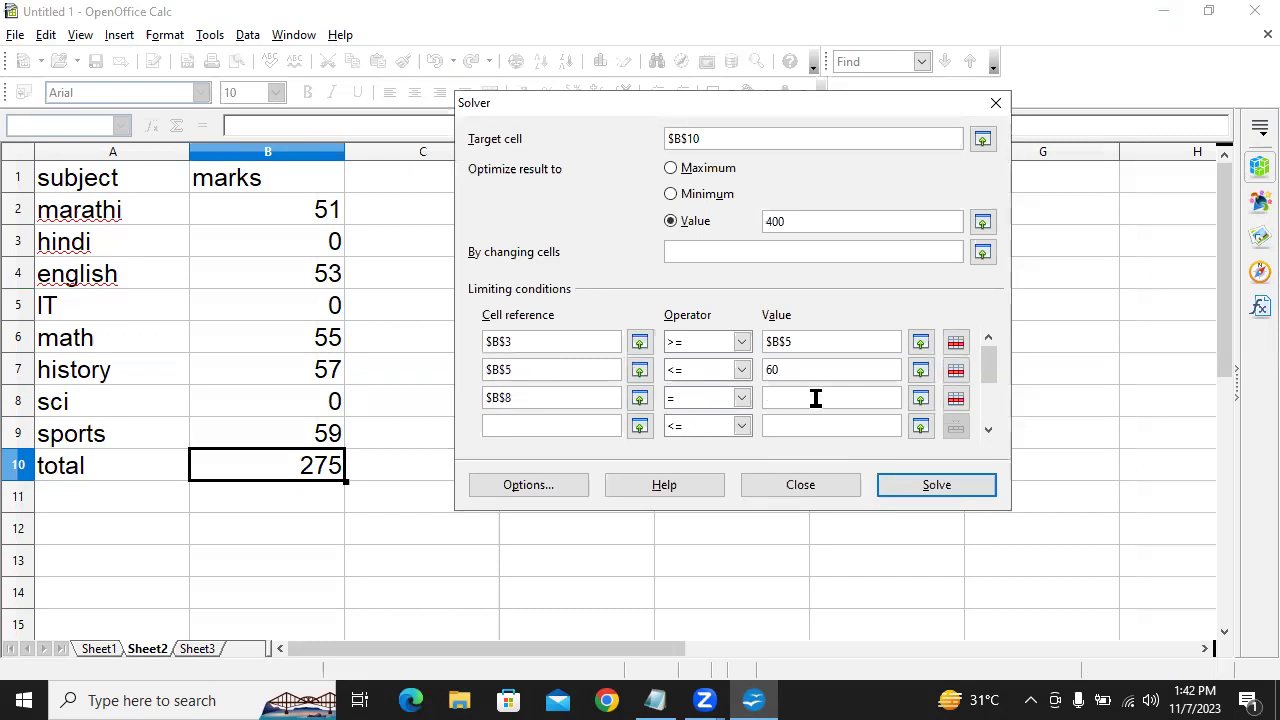
text(40)
Set the changing cells to B3, B5 and B8, and solve the model, keeping the result.
click(725, 257)
click(330, 240)
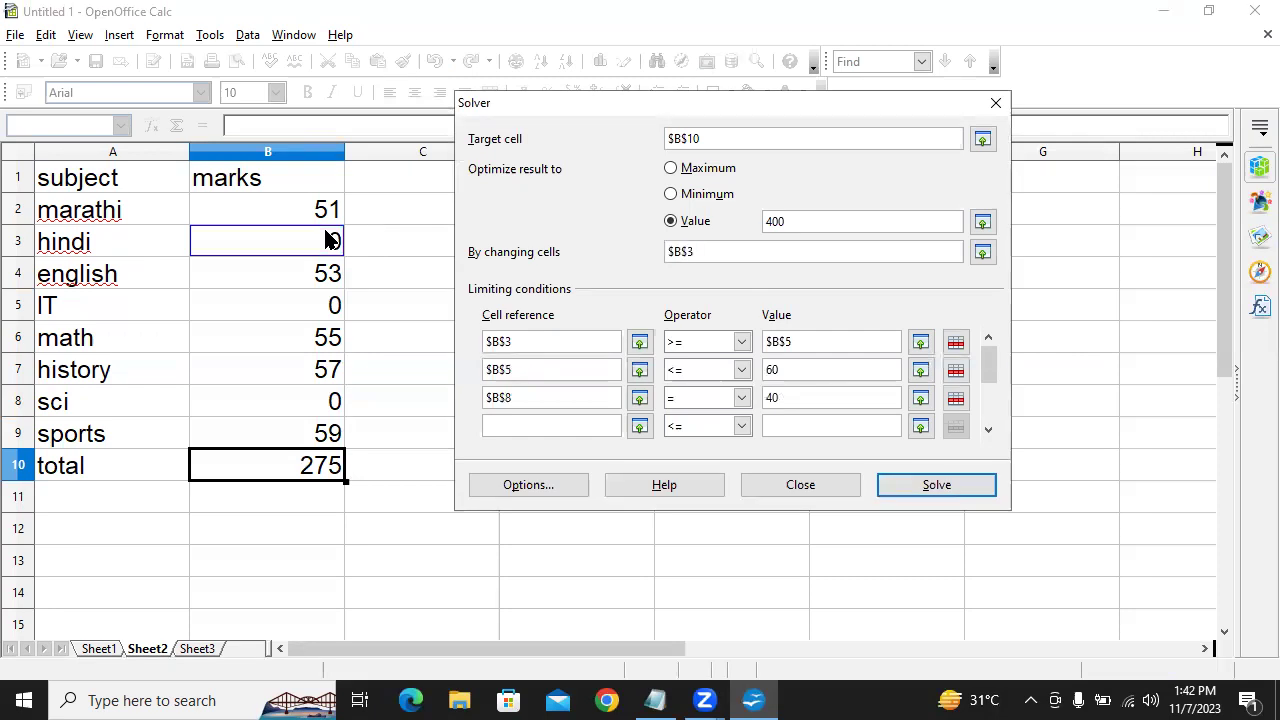
text(;)
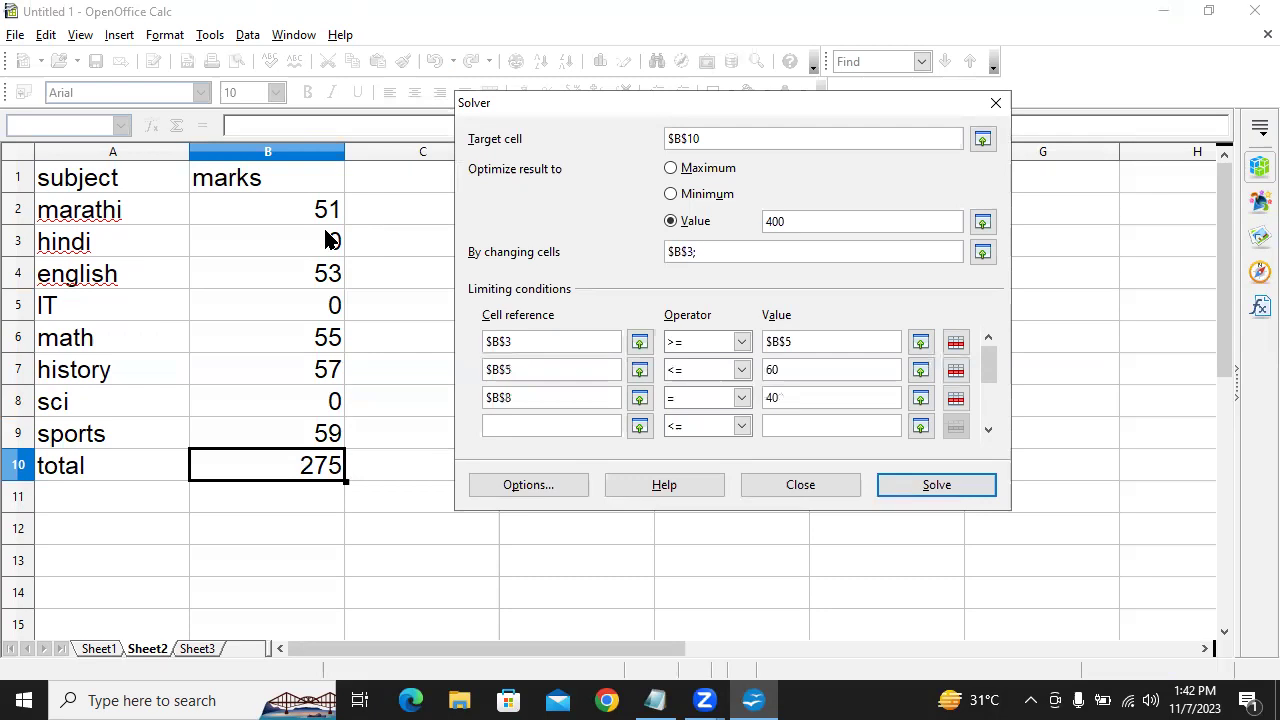
click(312, 312)
text(;)
click(329, 404)
click(890, 488)
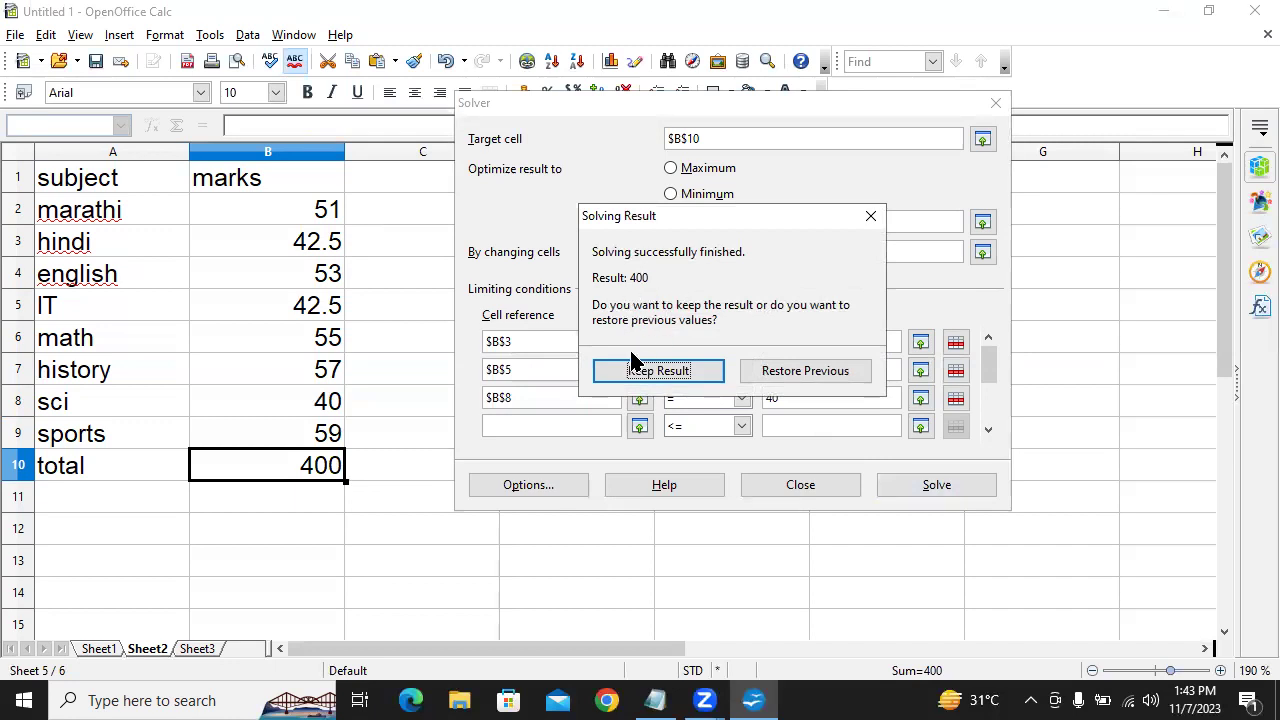
click(702, 370)
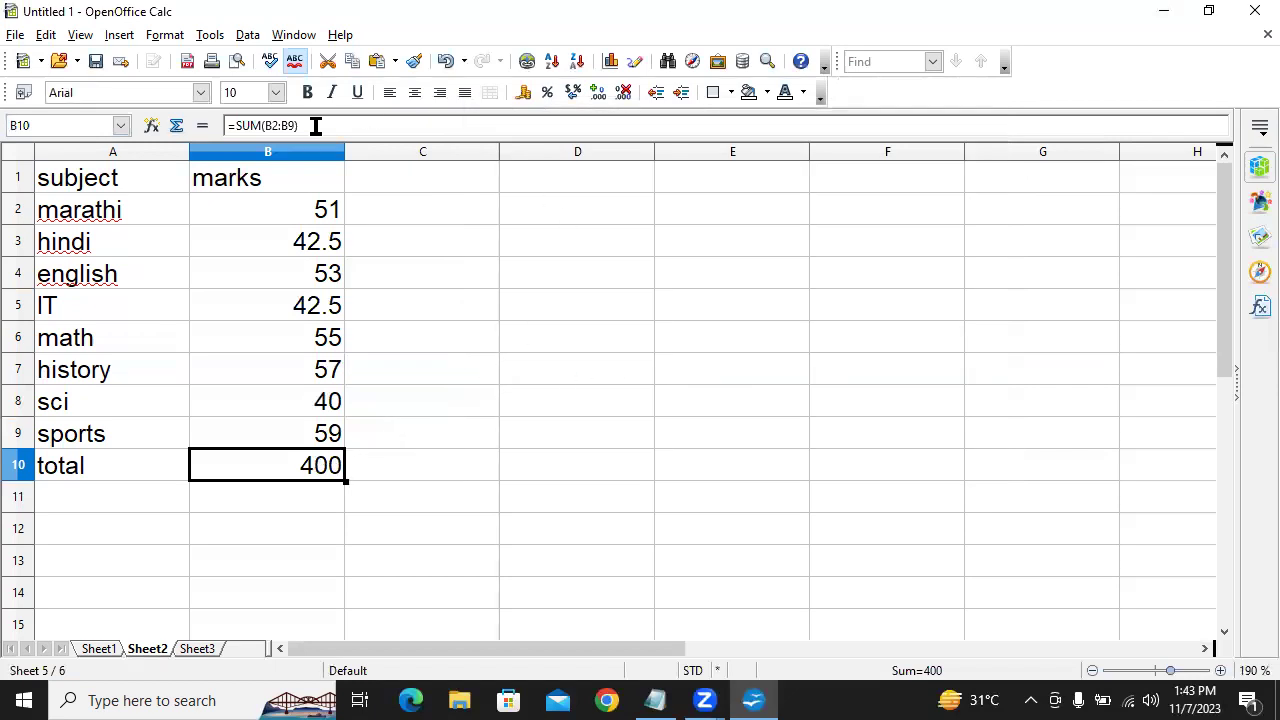
Review the solved marks for hindi, IT and sci, and switch to the topic list in Notepad.
click(320, 242)
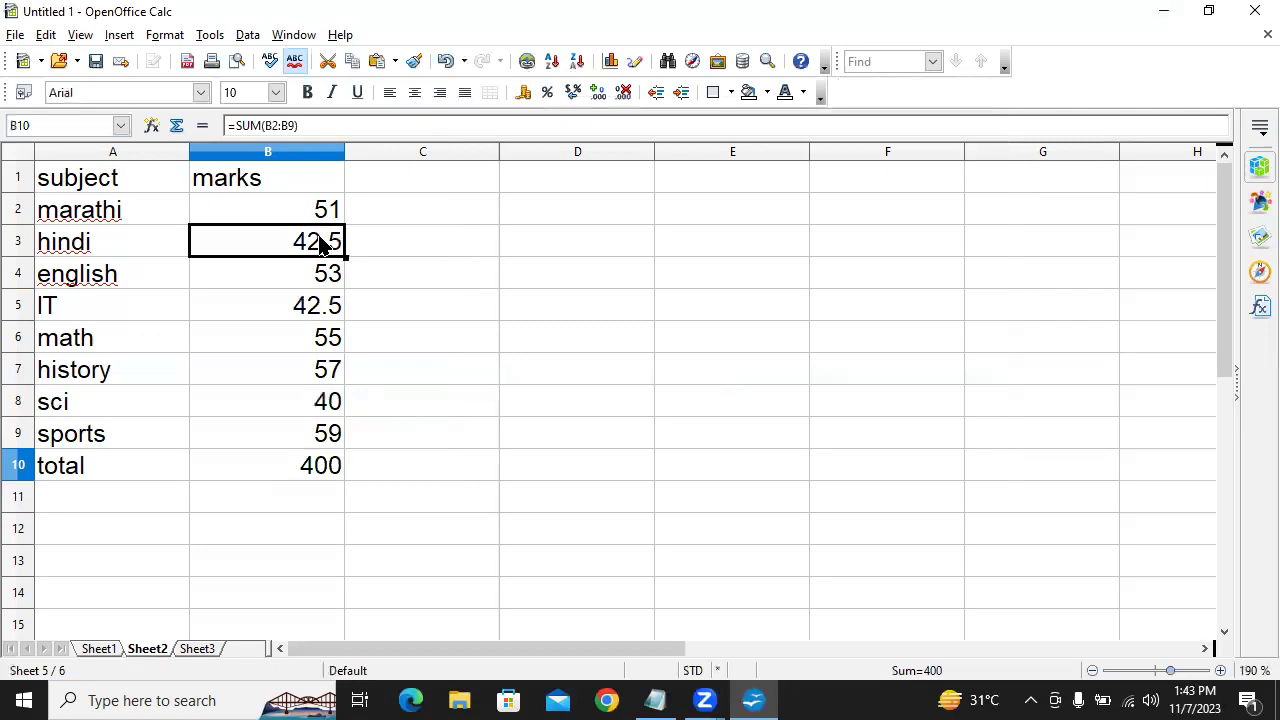
click(287, 307)
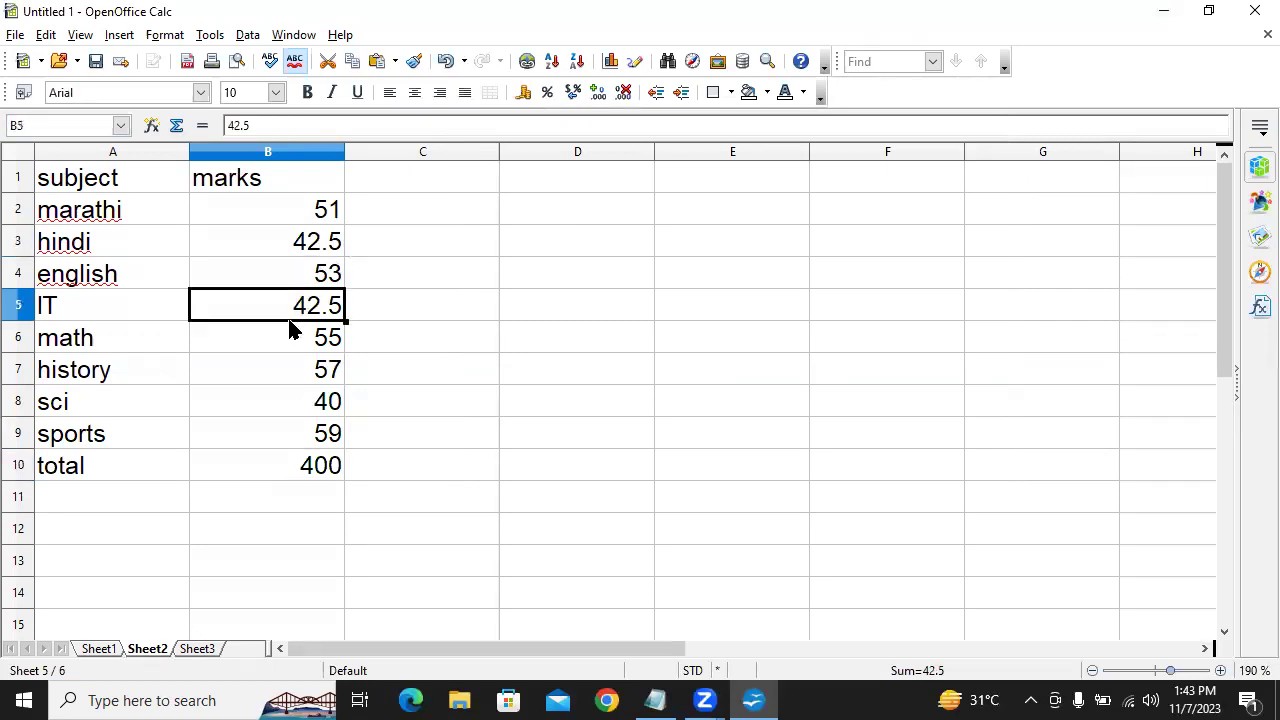
click(318, 404)
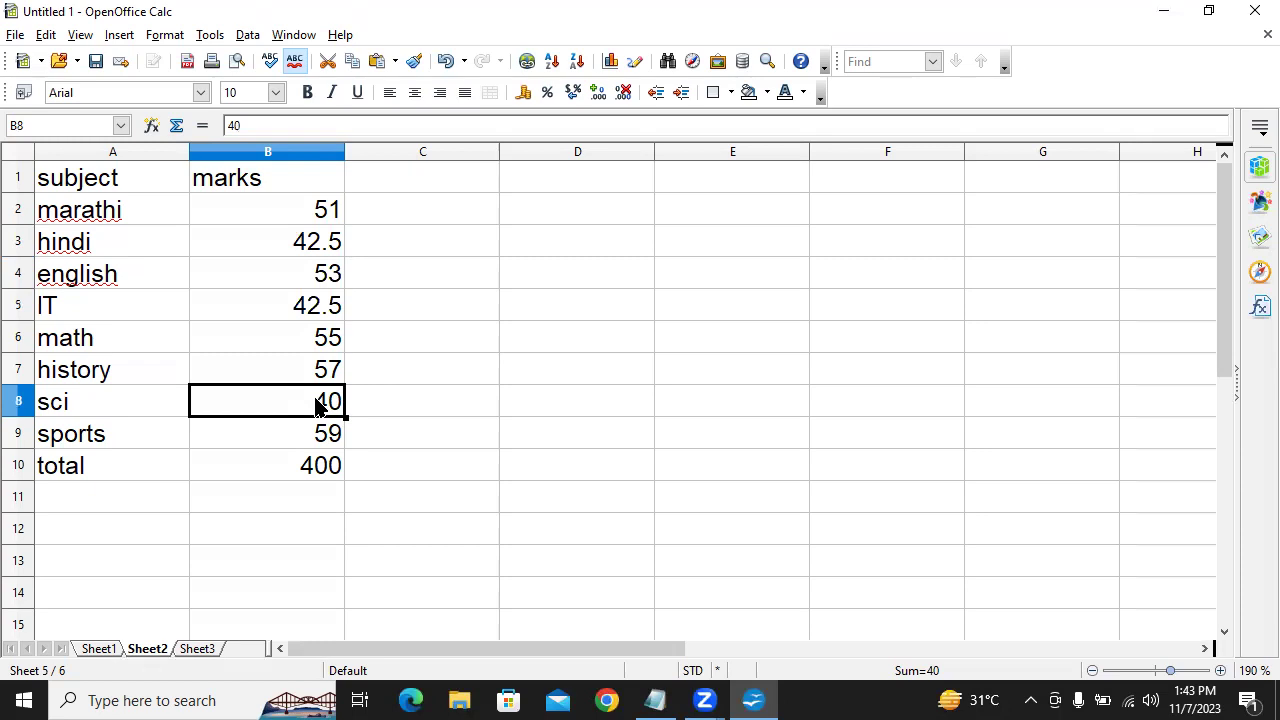
key(alt+Tab)
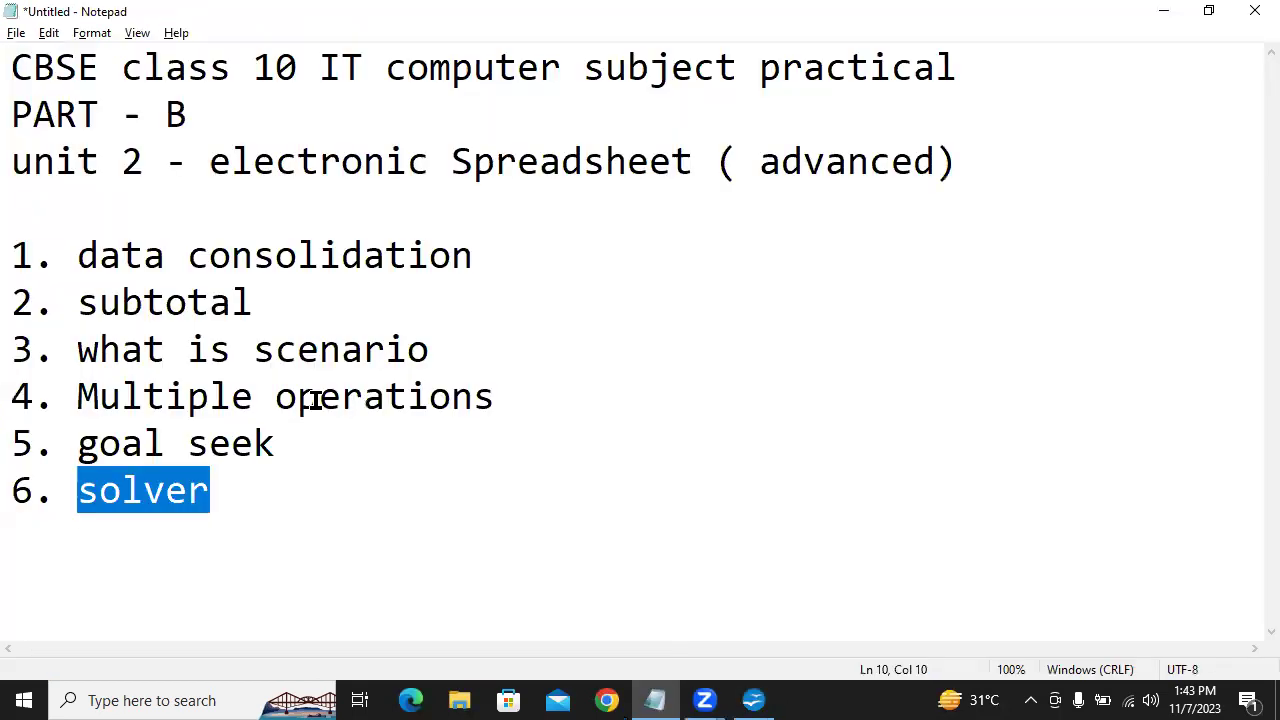